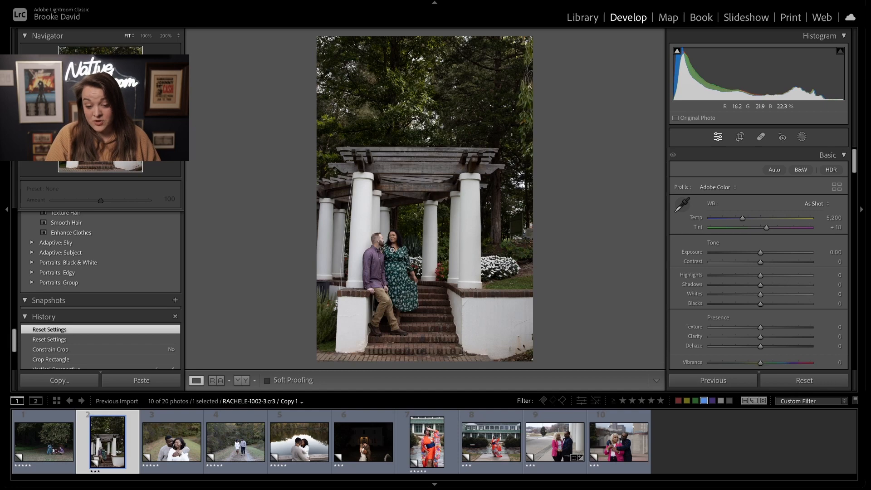
Step: Straighten the couple's pergola photo to an angle of -0.89 and crop it slightly tighter from its upper-right corner
{"action": "left_click", "coordinate": [58, 448]}
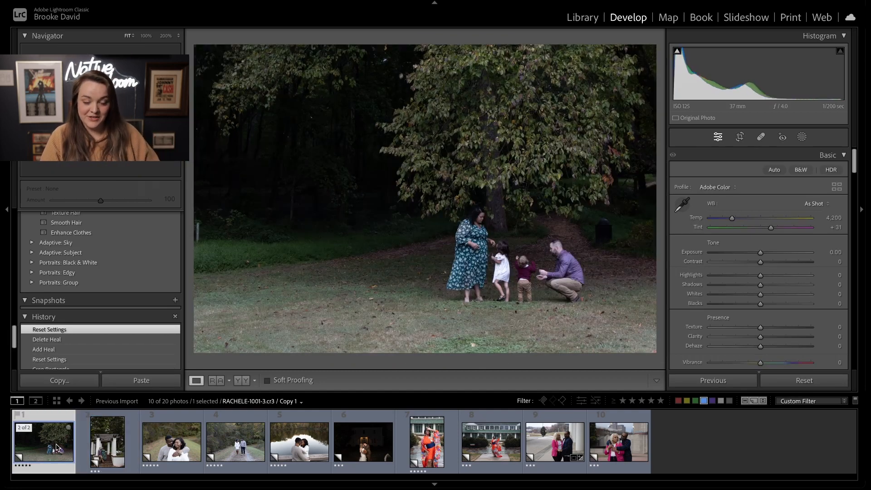
{"action": "left_click", "coordinate": [94, 449]}
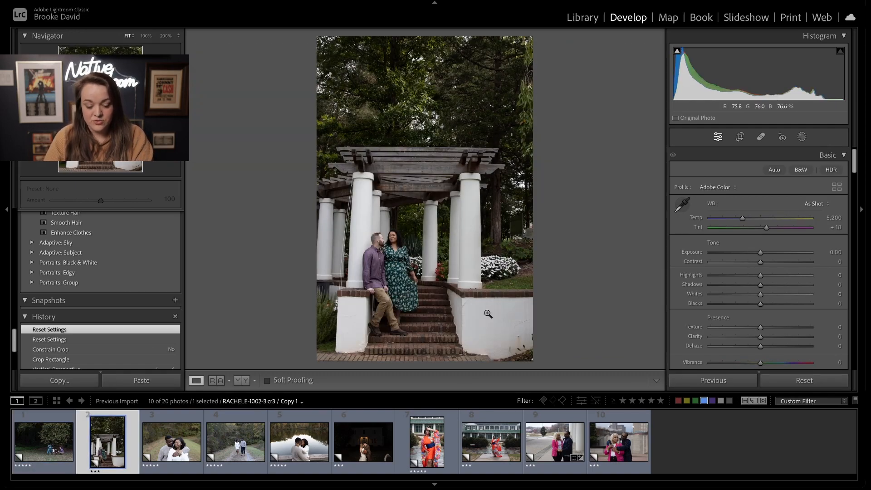
{"action": "key", "text": "r"}
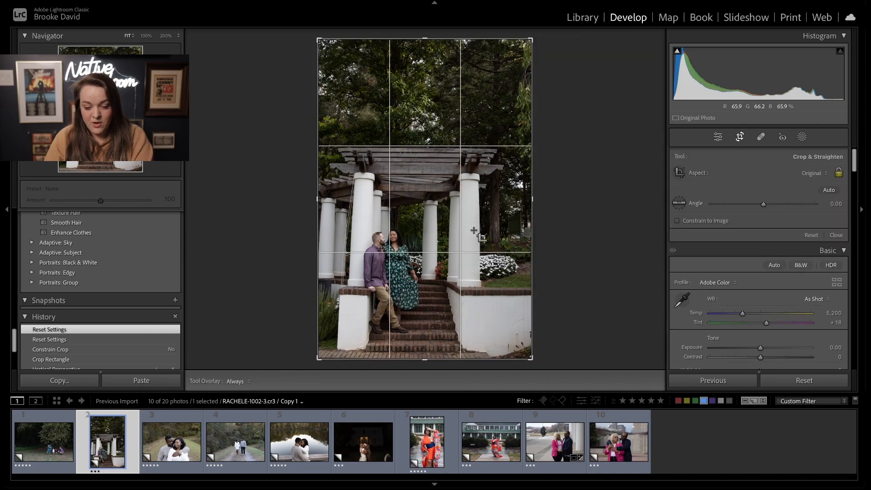
{"action": "left_click_drag", "start_coordinate": [553, 251], "coordinate": [553, 249]}
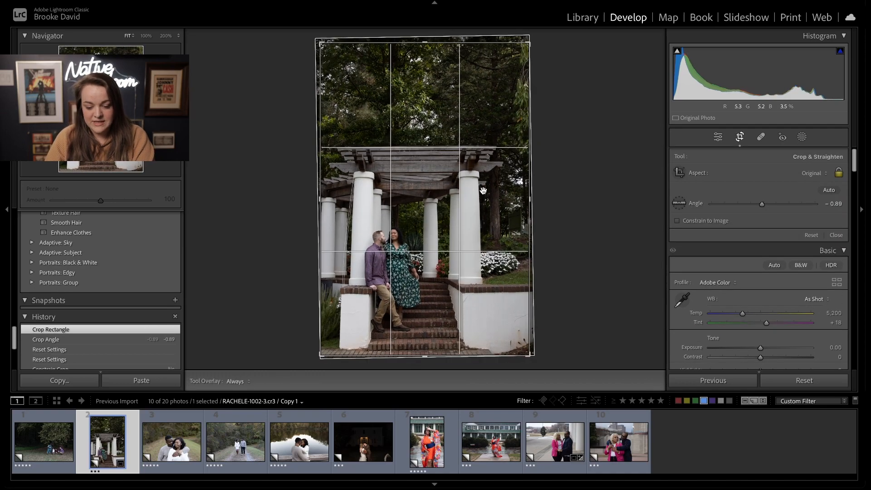
{"action": "left_click_drag", "start_coordinate": [530, 44], "coordinate": [519, 60]}
{"action": "key", "text": "Return"}
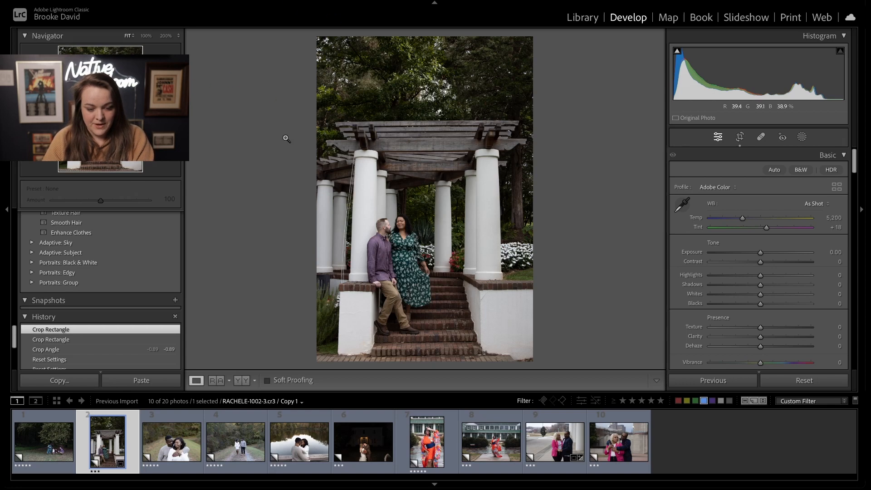
Step: Try the pergola photo in black and white, restore its color, and review its crop
{"action": "key", "text": "v"}
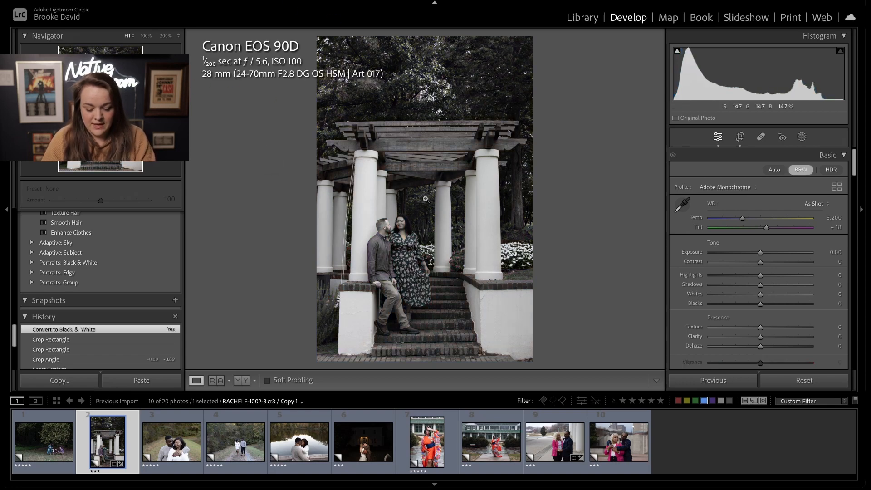
{"action": "key", "text": "v"}
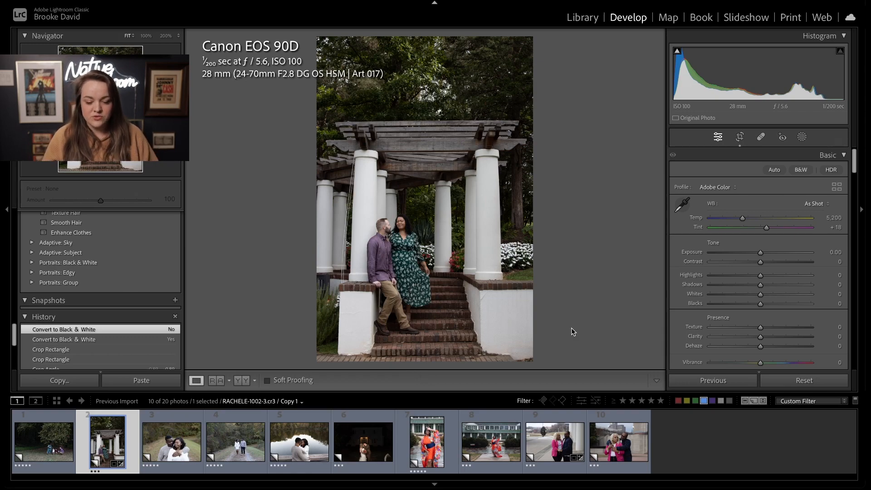
{"action": "key", "text": "r"}
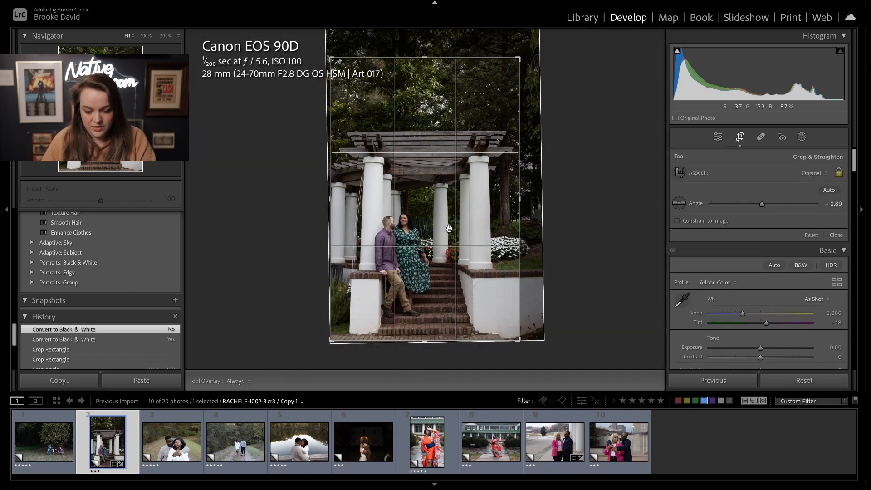
{"action": "key", "text": "r"}
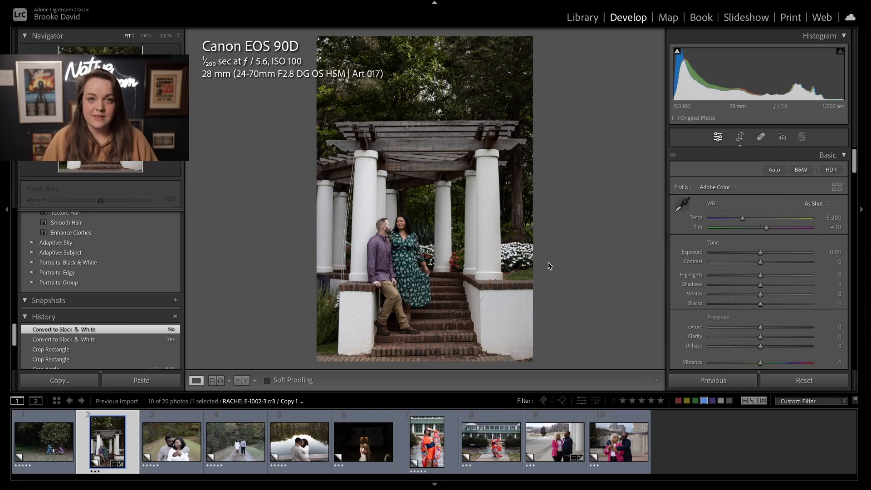
Step: Crop the family photo under the tree slightly tighter from its upper-left corner, keeping the original aspect ratio
{"action": "left_click", "coordinate": [38, 456]}
{"action": "key", "text": "r"}
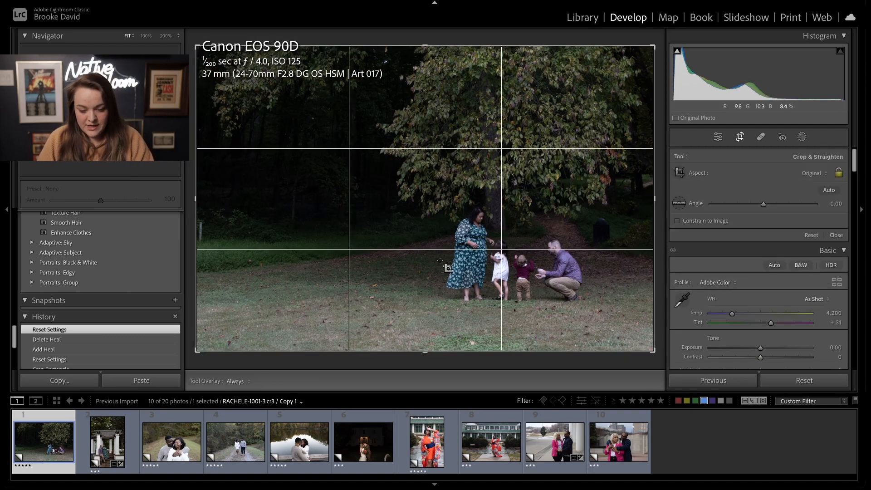
{"action": "left_click_drag", "start_coordinate": [197, 46], "coordinate": [217, 60]}
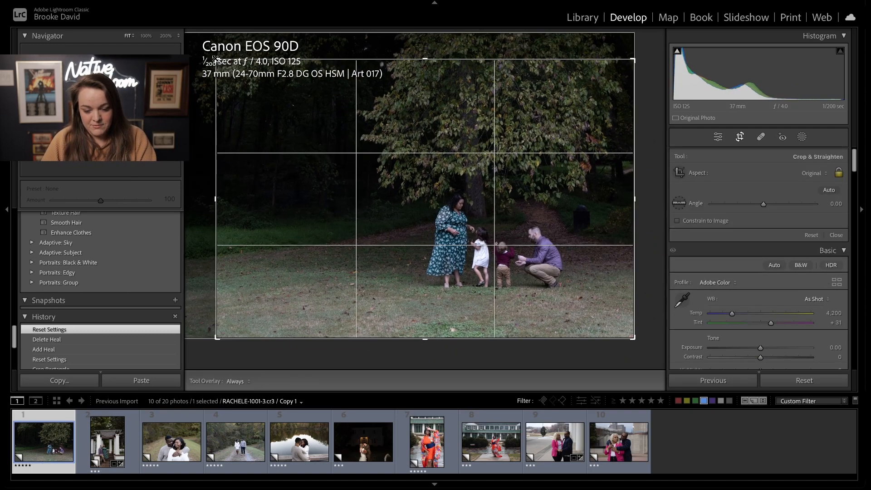
{"action": "key", "text": "r"}
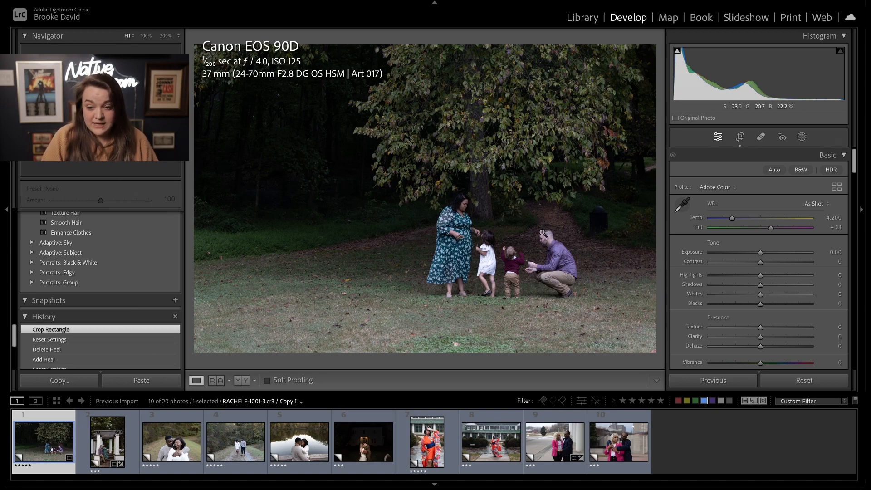
Step: Inspect the trash can behind the family, crop the photo closely around the four people, and check their detail at 100%
{"action": "left_click", "coordinate": [602, 217]}
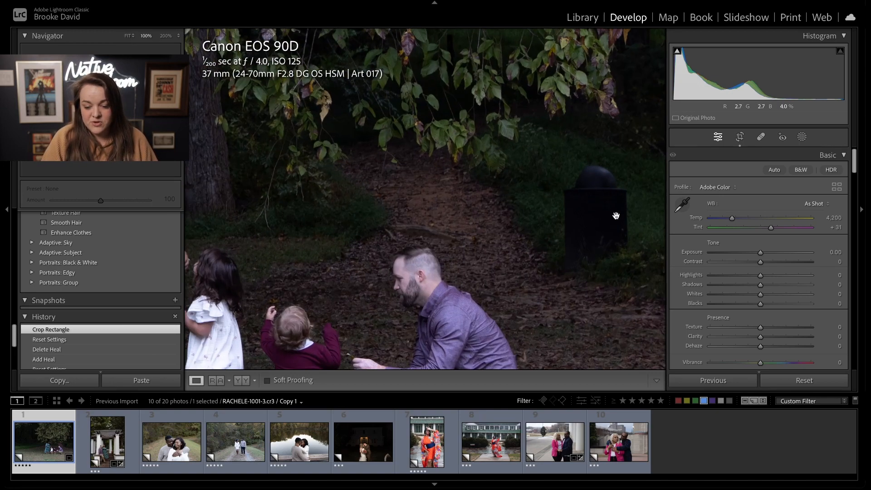
{"action": "left_click", "coordinate": [627, 214]}
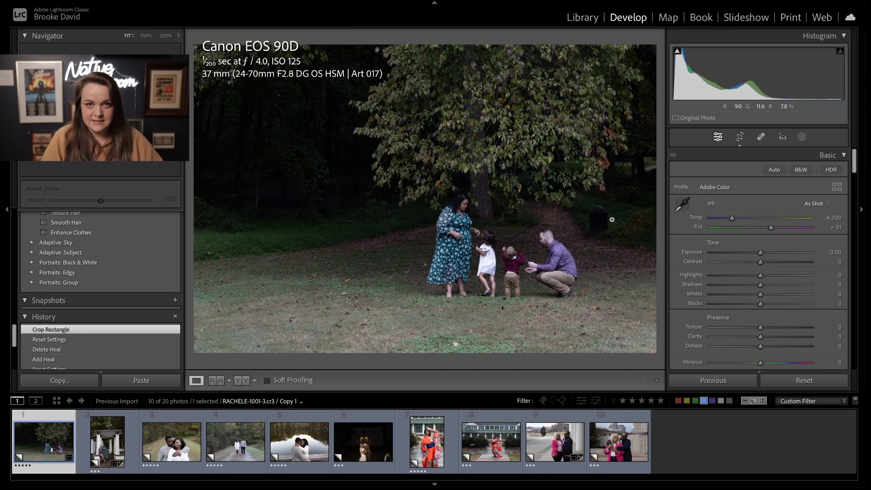
{"action": "left_click", "coordinate": [551, 207]}
{"action": "left_click", "coordinate": [510, 187]}
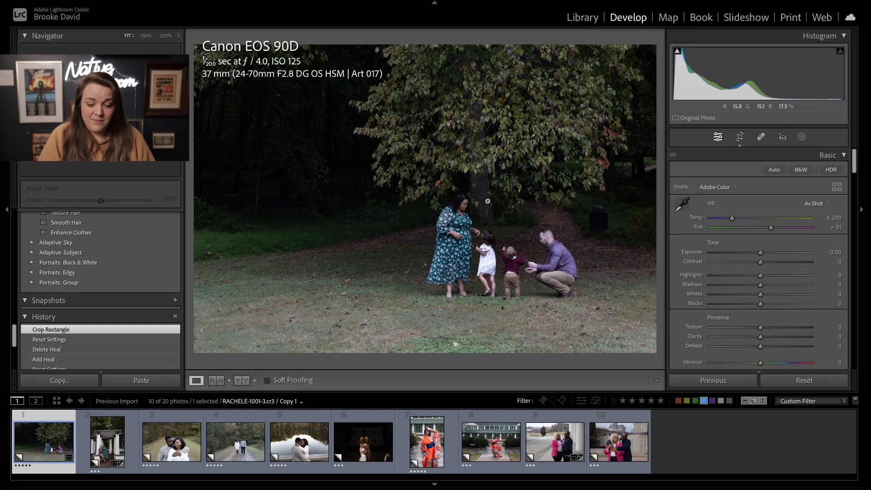
{"action": "key", "text": "r"}
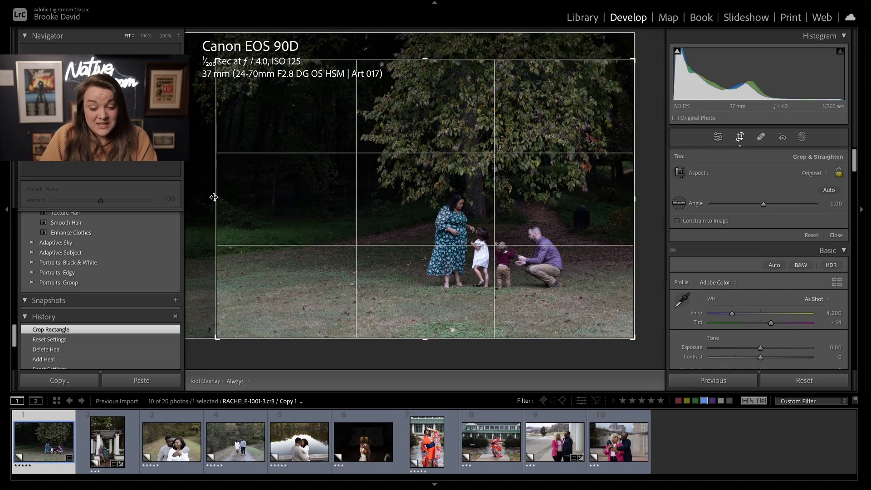
{"action": "left_click_drag", "start_coordinate": [213, 197], "coordinate": [297, 196]}
{"action": "left_click_drag", "start_coordinate": [431, 230], "coordinate": [441, 210]}
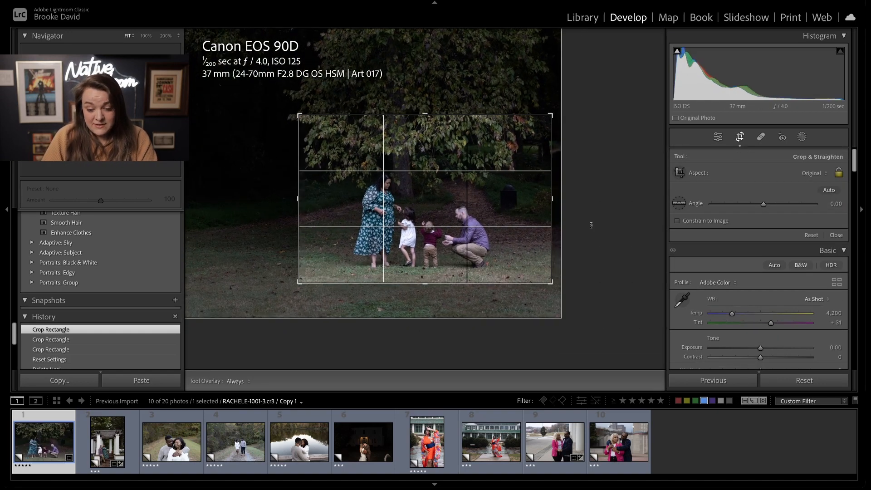
{"action": "key", "text": "Return"}
{"action": "key", "text": "r"}
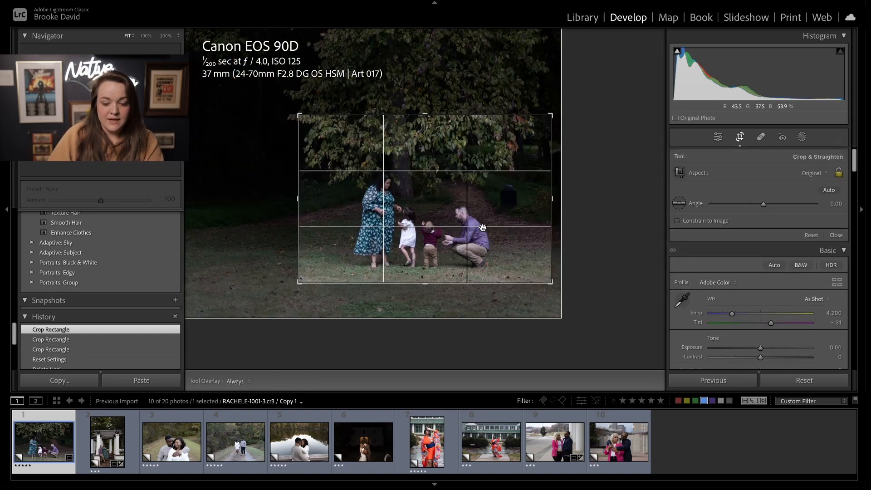
{"action": "key", "text": "Return"}
{"action": "left_click", "coordinate": [392, 221]}
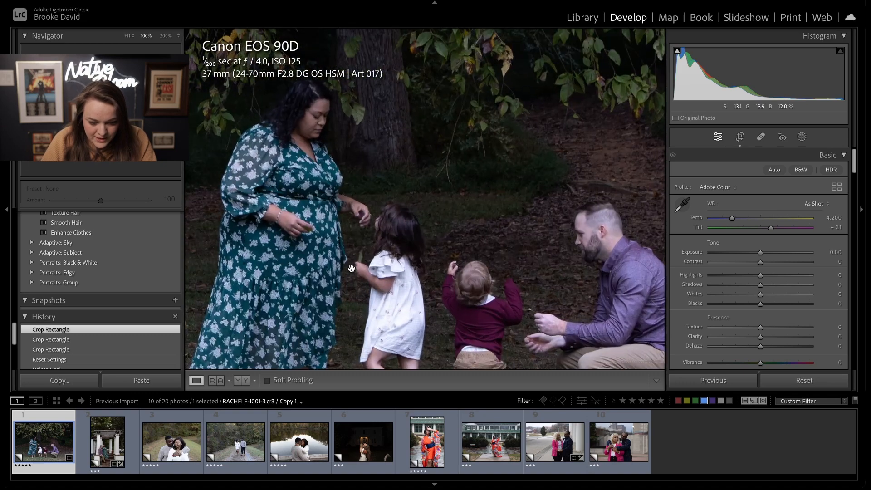
{"action": "left_click", "coordinate": [365, 275]}
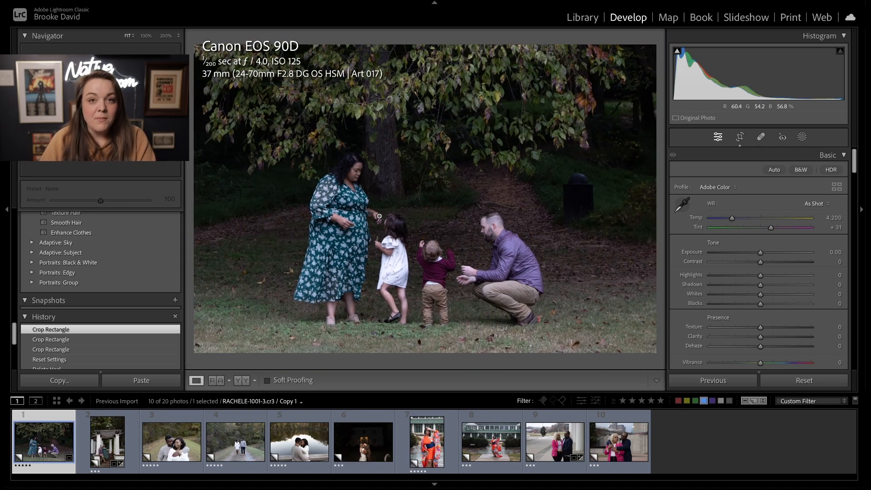
Step: Reset all edits on both the family photo and the pergola photo
{"action": "left_click", "coordinate": [819, 380]}
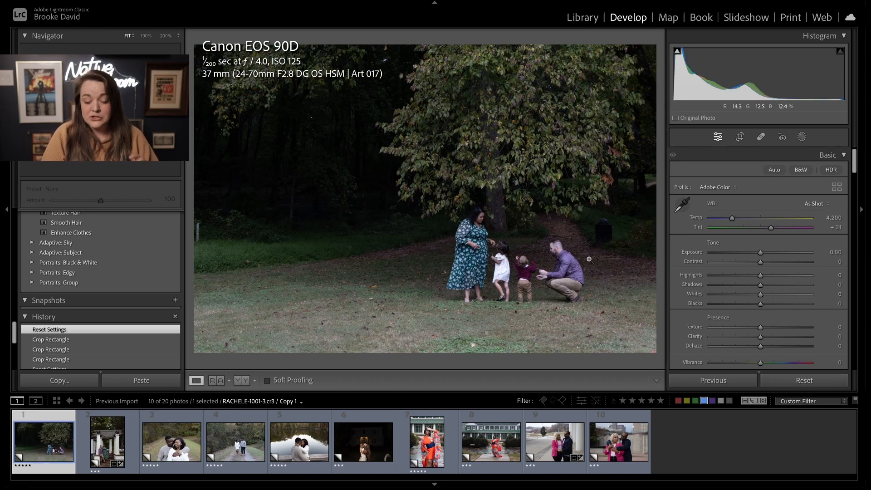
{"action": "left_click", "coordinate": [108, 440]}
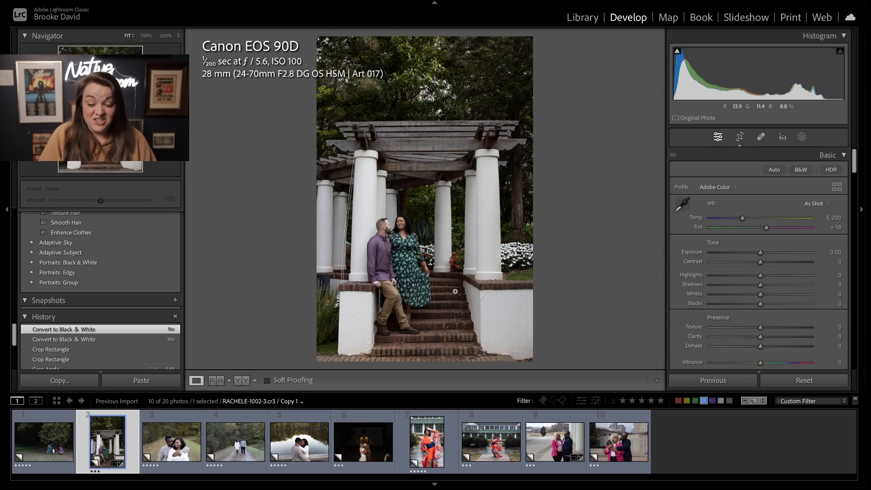
{"action": "left_click", "coordinate": [833, 383]}
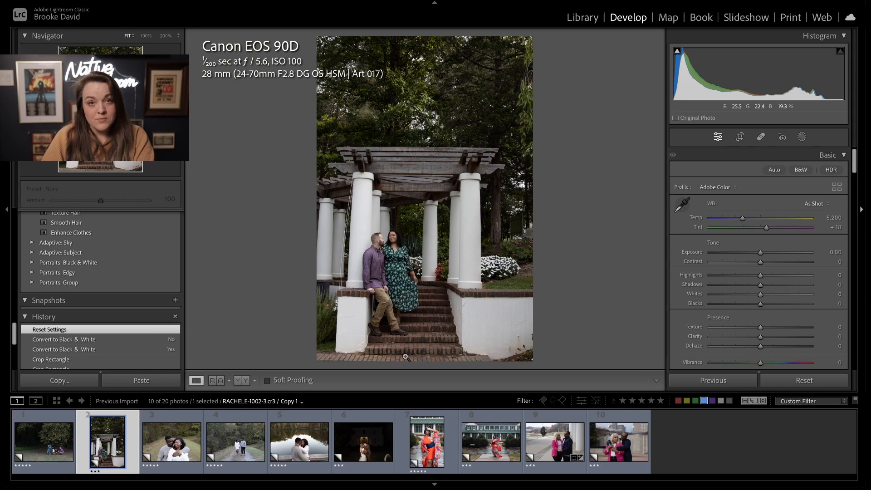
Step: Enable Constrain Crop in the Transform settings of the pergola photo
{"action": "scroll", "coordinate": [812, 267], "scroll_direction": "down", "scroll_amount": 15}
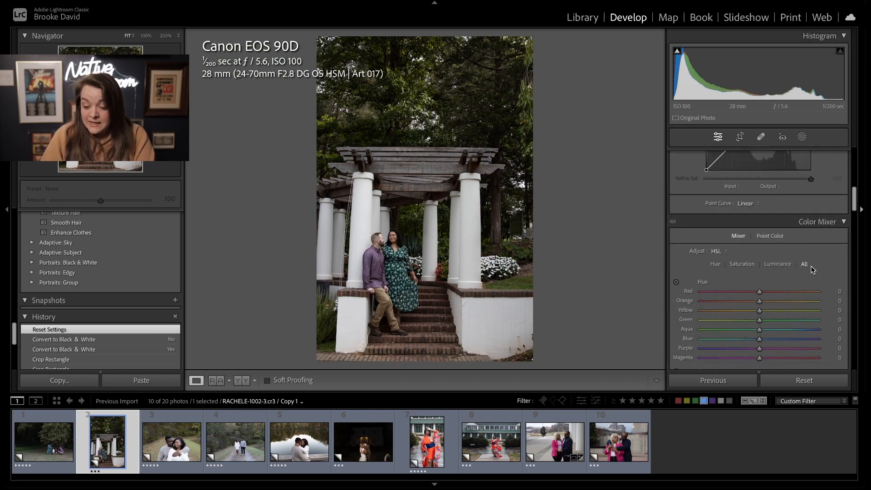
{"action": "scroll", "coordinate": [812, 269], "scroll_direction": "up", "scroll_amount": 1}
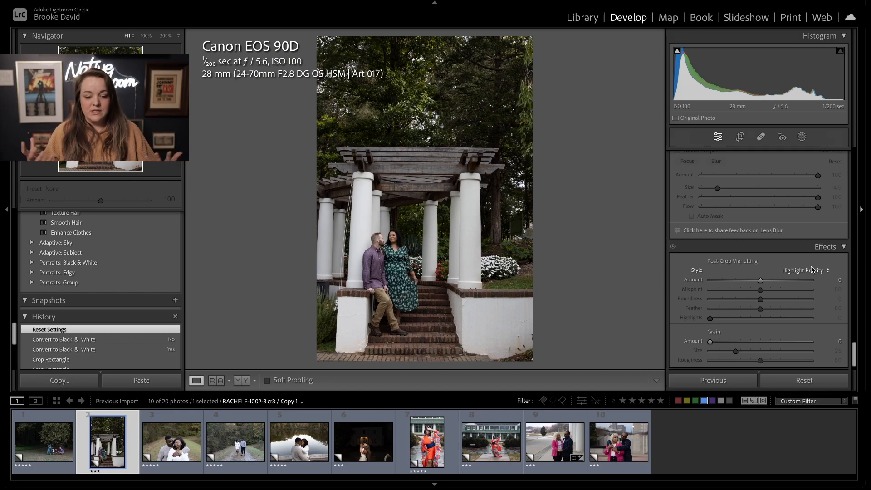
{"action": "scroll", "coordinate": [812, 269], "scroll_direction": "up", "scroll_amount": 2}
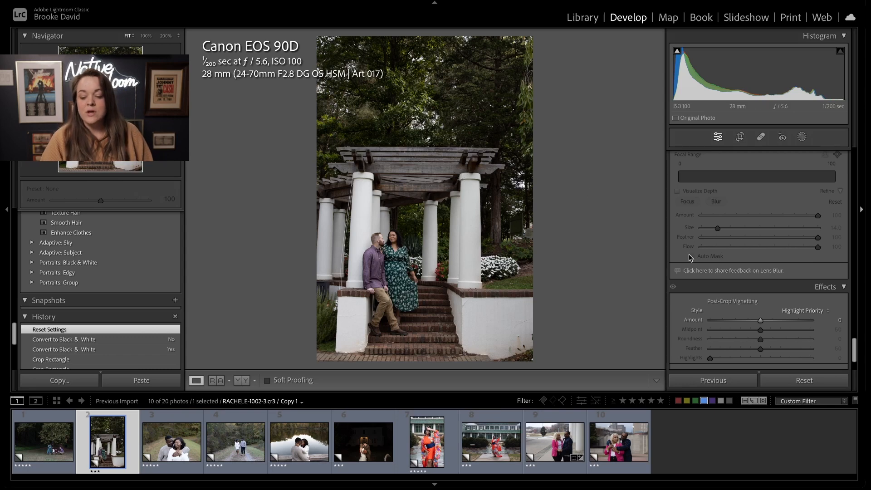
{"action": "scroll", "coordinate": [828, 243], "scroll_direction": "up", "scroll_amount": 5}
{"action": "scroll", "coordinate": [828, 243], "scroll_direction": "up", "scroll_amount": 3}
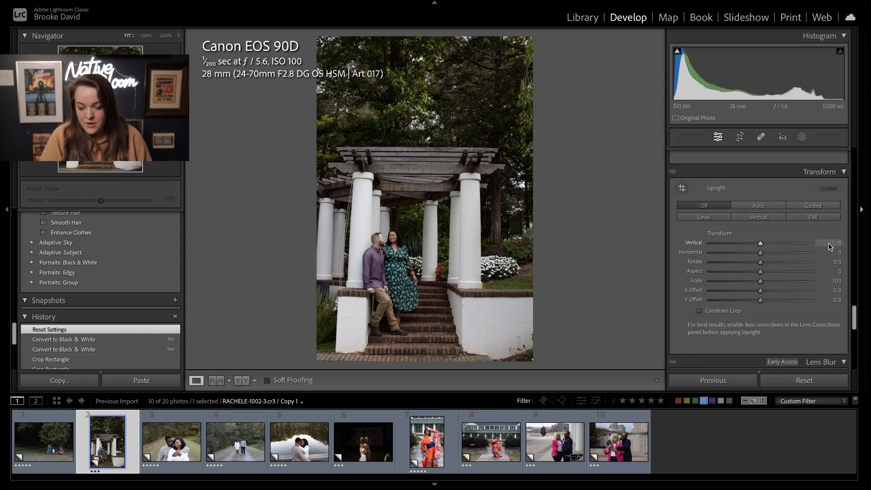
{"action": "left_click", "coordinate": [732, 336]}
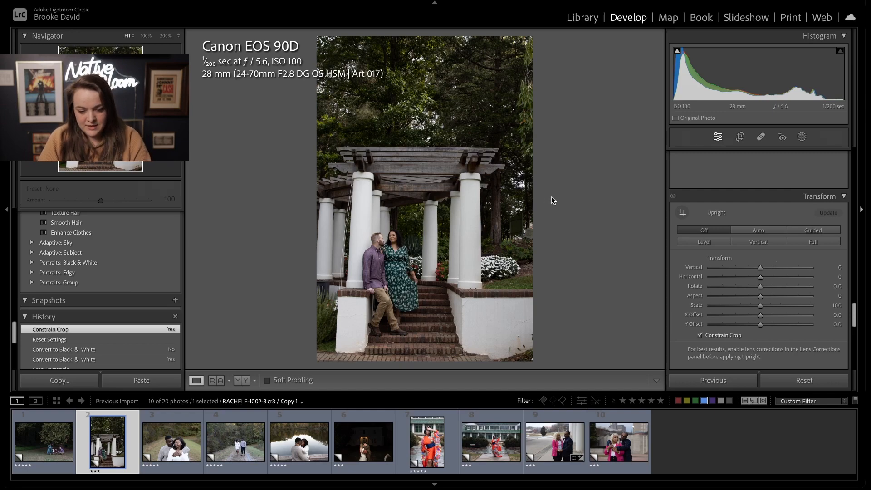
Step: Straighten the pergola photo to an angle of -1.37 and crop it tighter from its upper-right corner
{"action": "key", "text": "r"}
{"action": "left_click_drag", "start_coordinate": [559, 202], "coordinate": [558, 177]}
{"action": "left_click_drag", "start_coordinate": [532, 48], "coordinate": [522, 60]}
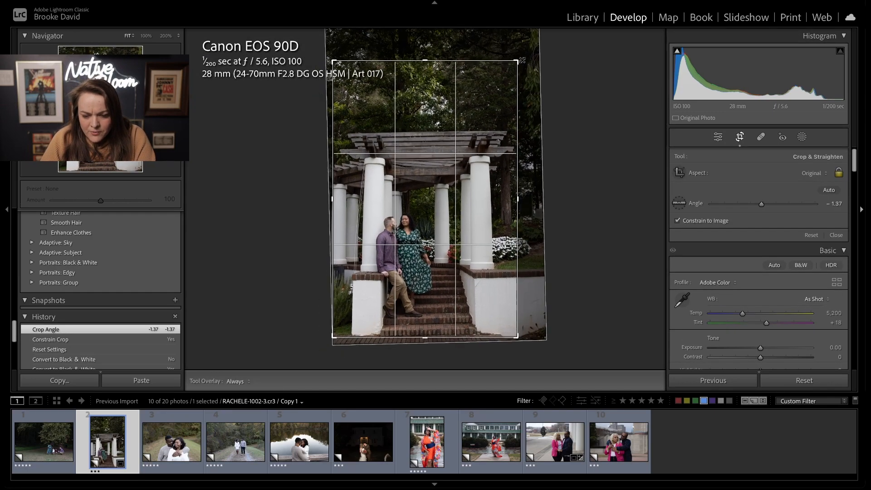
{"action": "key", "text": "Return"}
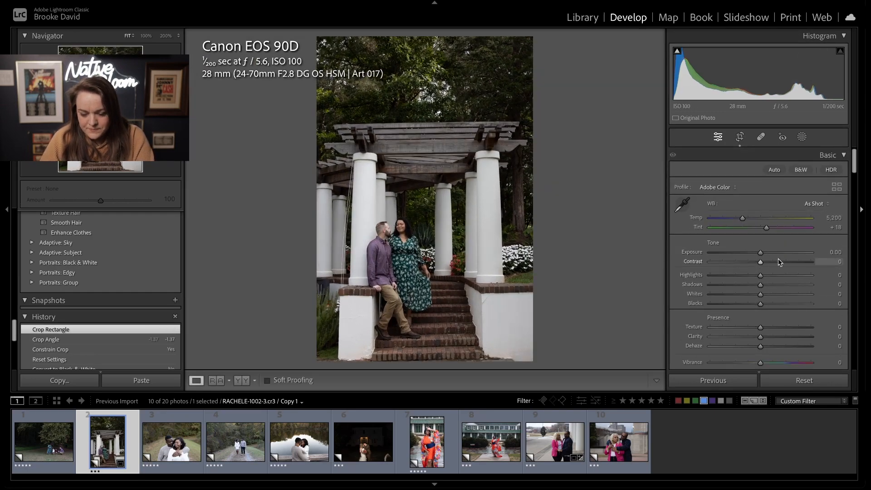
Step: Set the pergola photo's Vertical transform to -6 to correct its perspective
{"action": "scroll", "coordinate": [778, 262], "scroll_direction": "down", "scroll_amount": 15}
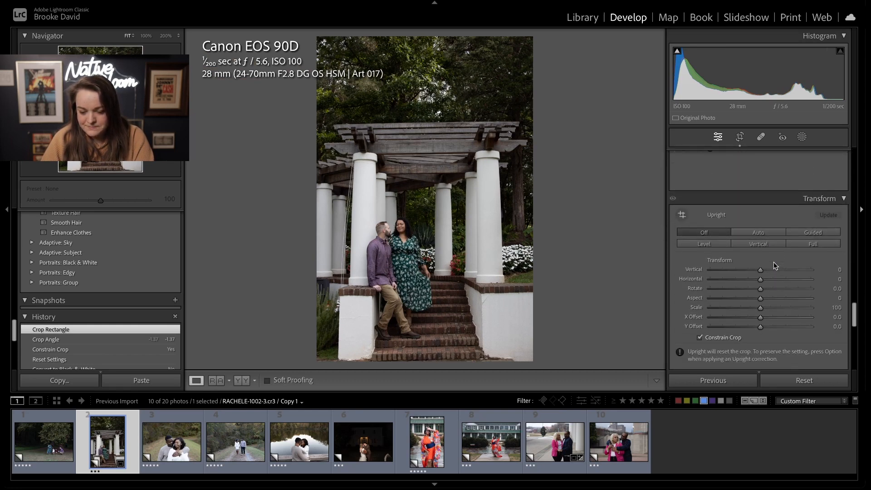
{"action": "scroll", "coordinate": [774, 262], "scroll_direction": "down", "scroll_amount": 3}
{"action": "left_click_drag", "start_coordinate": [760, 202], "coordinate": [757, 205]}
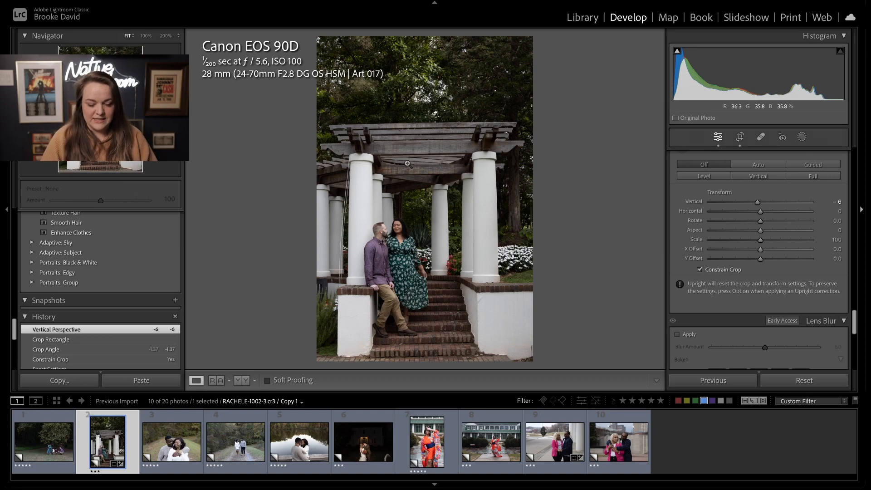
Step: Go through the next couple portraits and open the photo of the pair embracing by the lake
{"action": "left_click", "coordinate": [164, 451]}
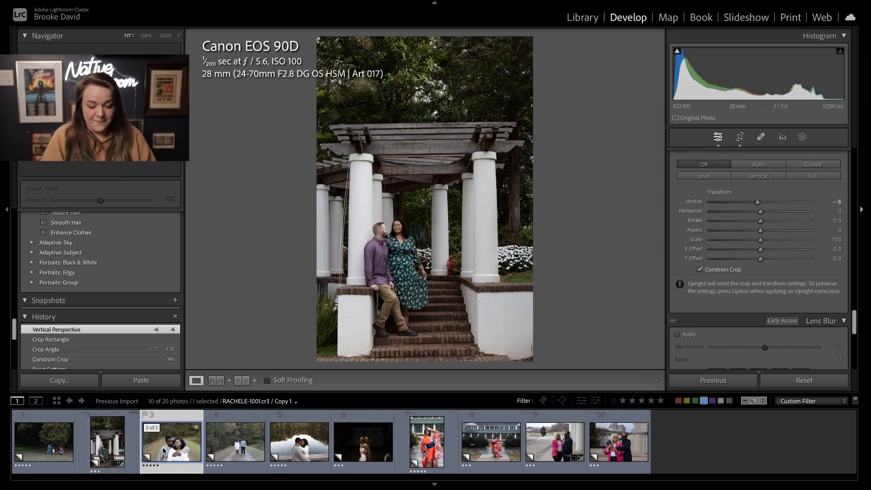
{"action": "left_click", "coordinate": [245, 442]}
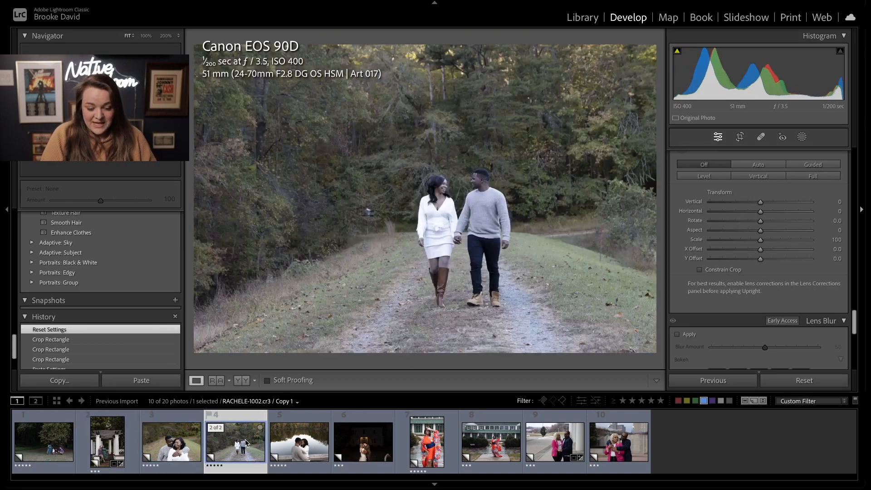
{"action": "left_click", "coordinate": [304, 444]}
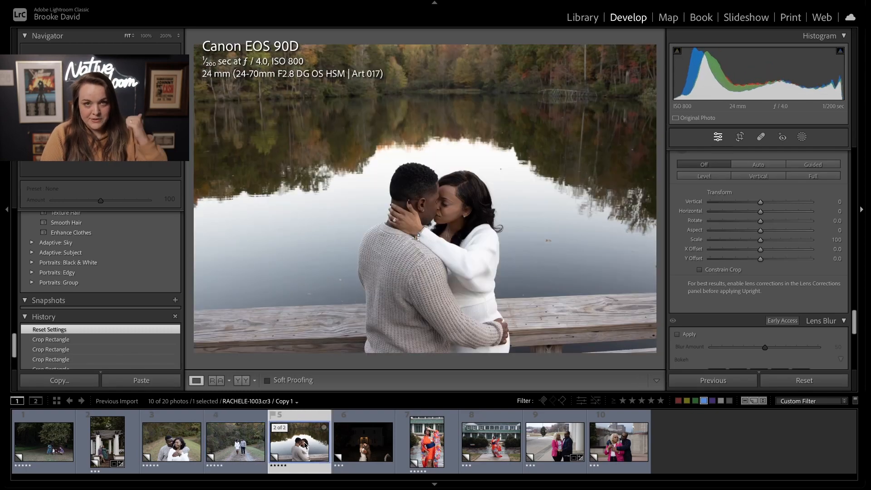
Step: Open the portrait of the couple embracing on the grassy path and try a tighter crop around their upper bodies
{"action": "left_click", "coordinate": [182, 455]}
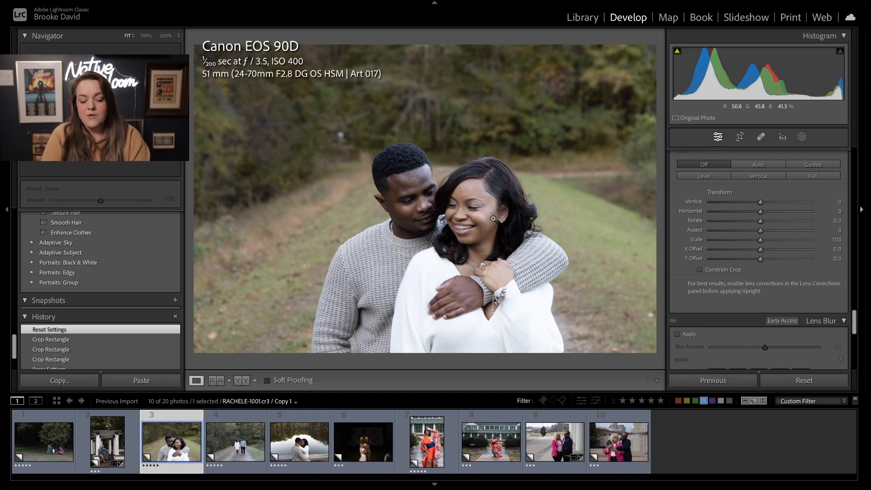
{"action": "key", "text": "r"}
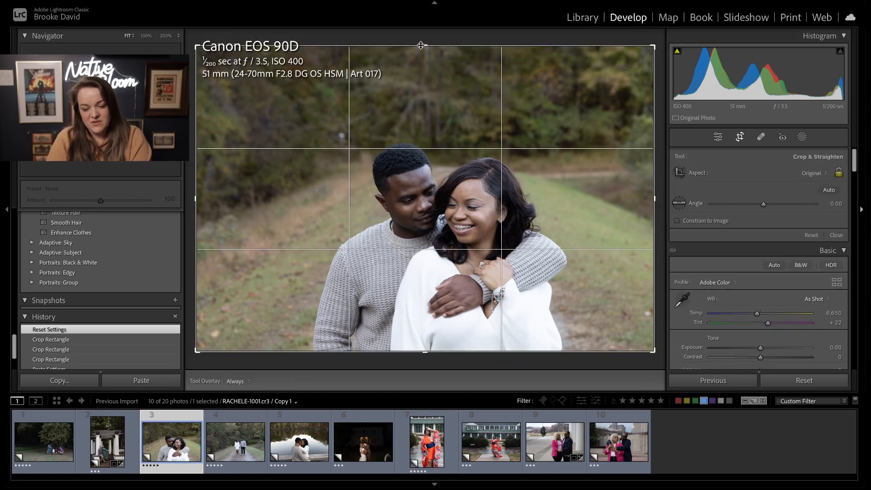
{"action": "left_click_drag", "start_coordinate": [421, 46], "coordinate": [452, 90]}
{"action": "left_click_drag", "start_coordinate": [474, 138], "coordinate": [463, 143]}
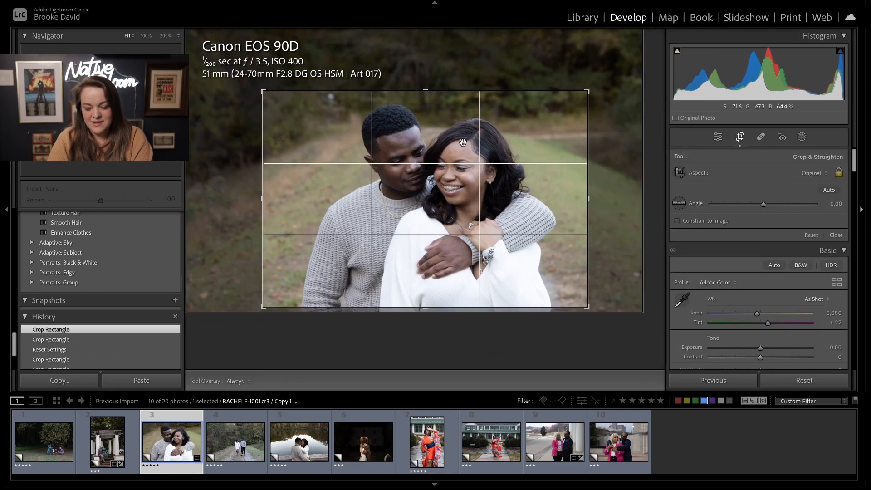
{"action": "key", "text": "Return"}
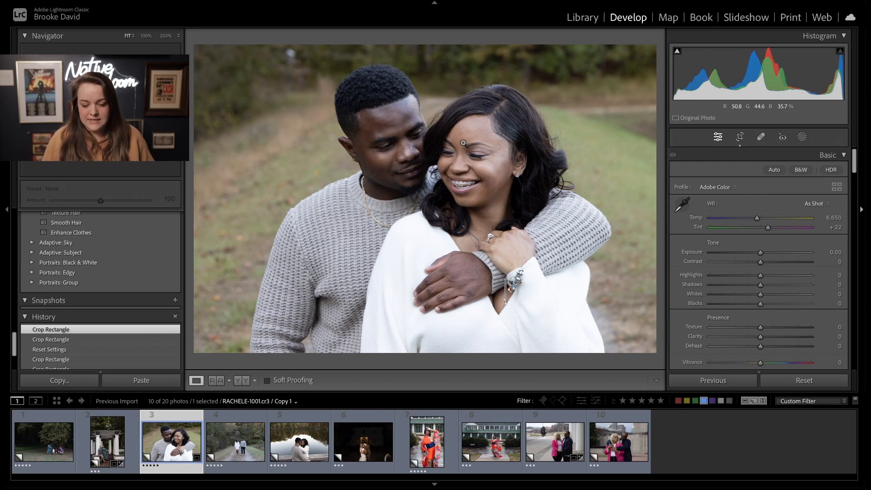
Step: Widen the crop of the grassy path portrait, then reset all of the photo's settings
{"action": "key", "text": "r"}
{"action": "left_click_drag", "start_coordinate": [428, 90], "coordinate": [456, 7]}
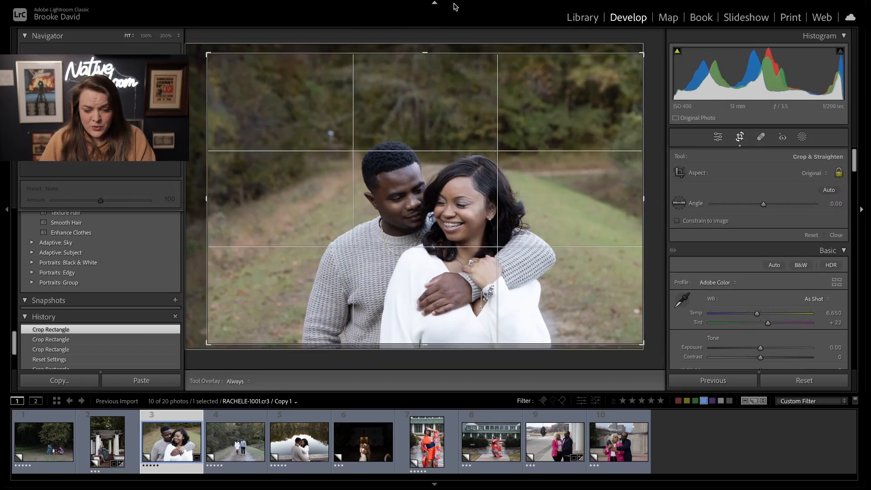
{"action": "key", "text": "r"}
{"action": "key", "text": "r"}
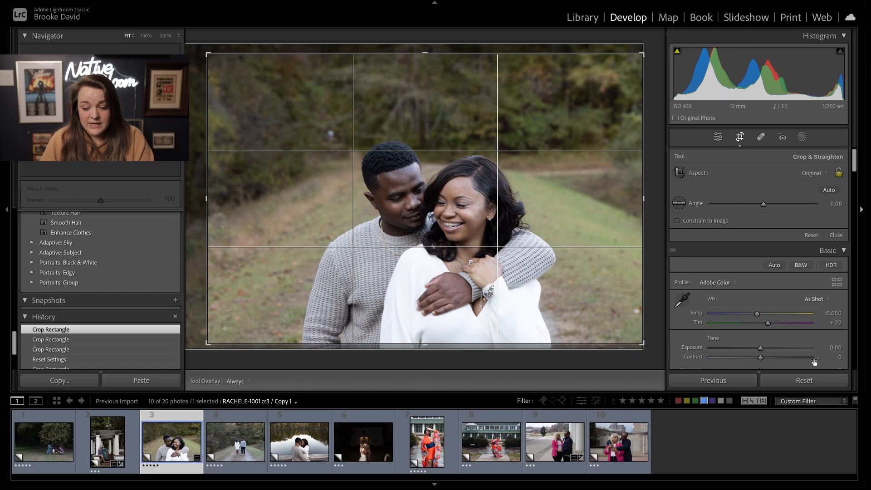
{"action": "left_click", "coordinate": [810, 382]}
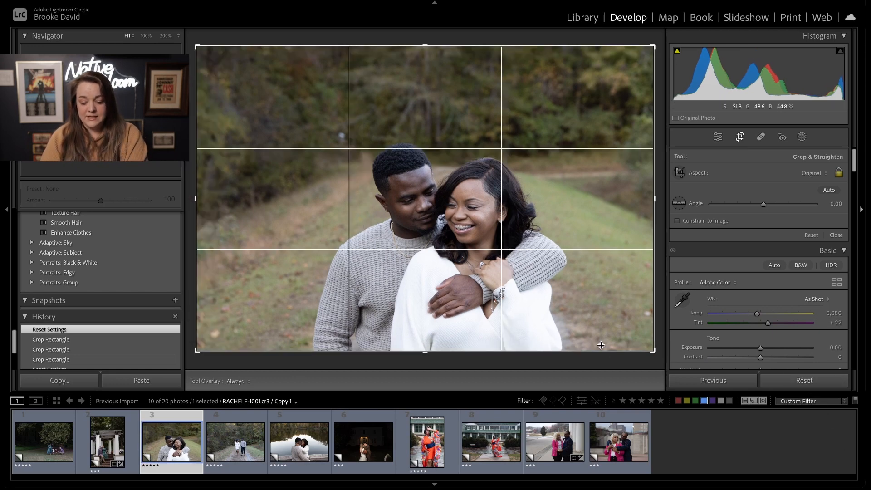
{"action": "key", "text": "r"}
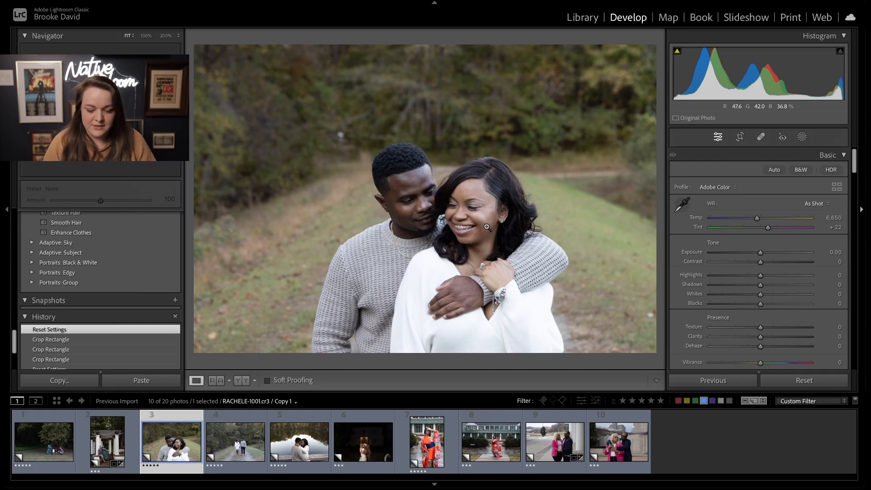
Step: Open the lakeside kiss photo, show its camera info overlay, and crop it tightly around the couple, cutting out most of the railing
{"action": "left_click", "coordinate": [249, 447]}
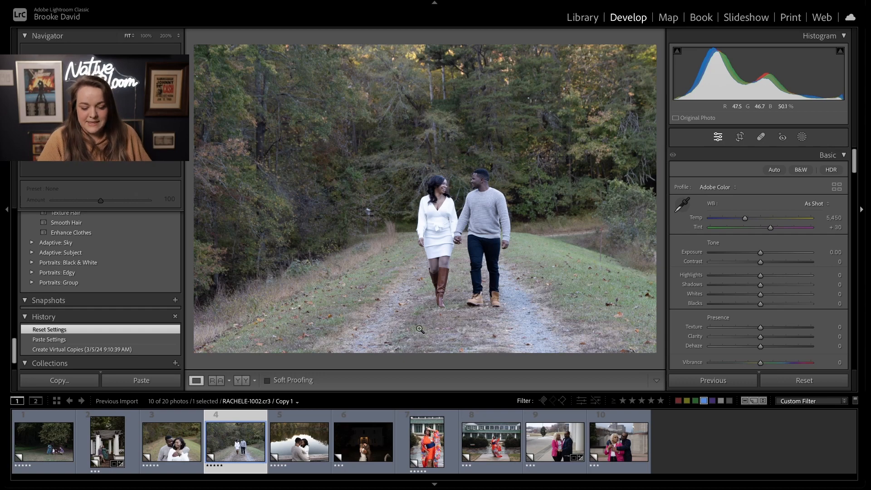
{"action": "left_click", "coordinate": [299, 441]}
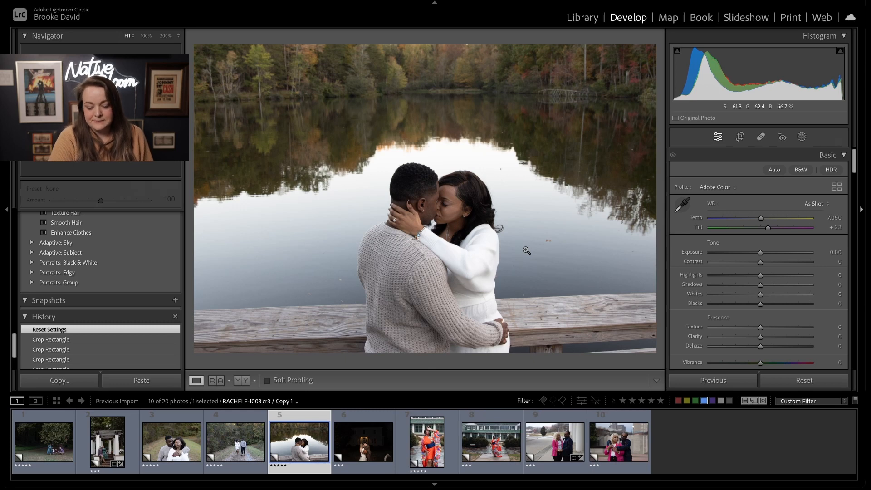
{"action": "key", "text": "i"}
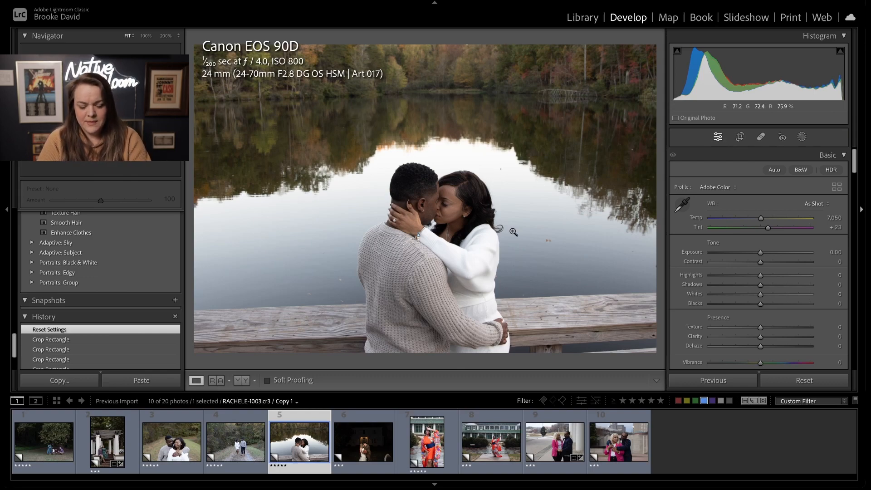
{"action": "key", "text": "r"}
{"action": "left_click_drag", "start_coordinate": [436, 351], "coordinate": [437, 328]}
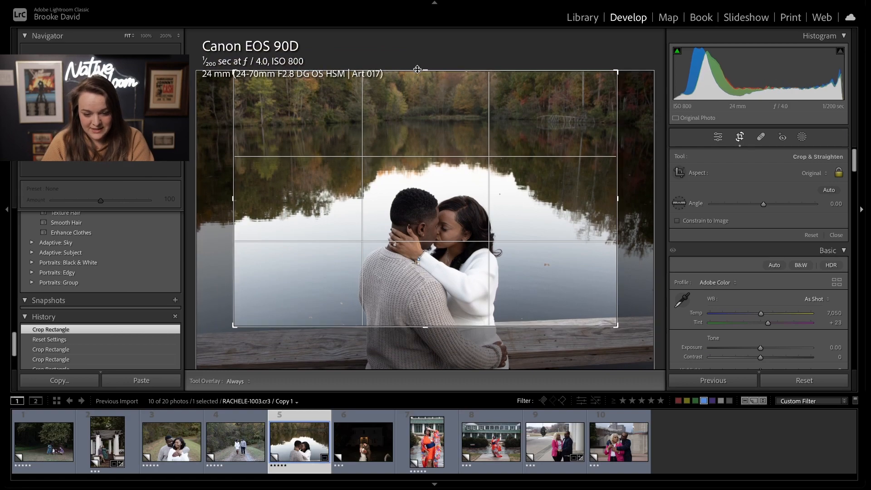
{"action": "left_click_drag", "start_coordinate": [417, 71], "coordinate": [416, 96]}
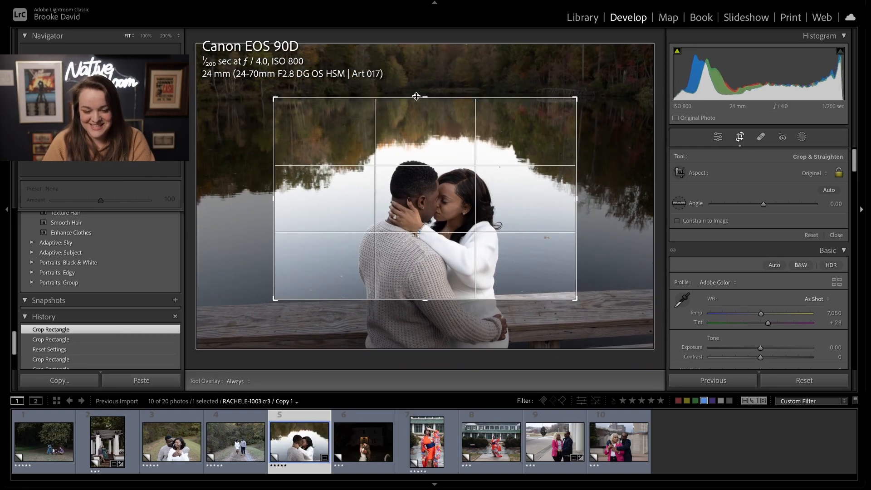
{"action": "key", "text": "Return"}
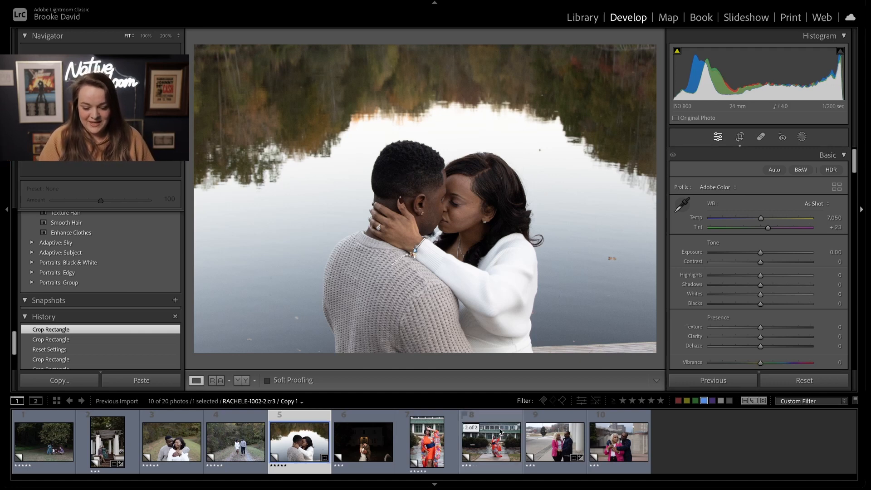
Step: Open the night wedding photo, show its camera info overlay, and inspect the kissing couple at 100% zoom
{"action": "left_click", "coordinate": [366, 444]}
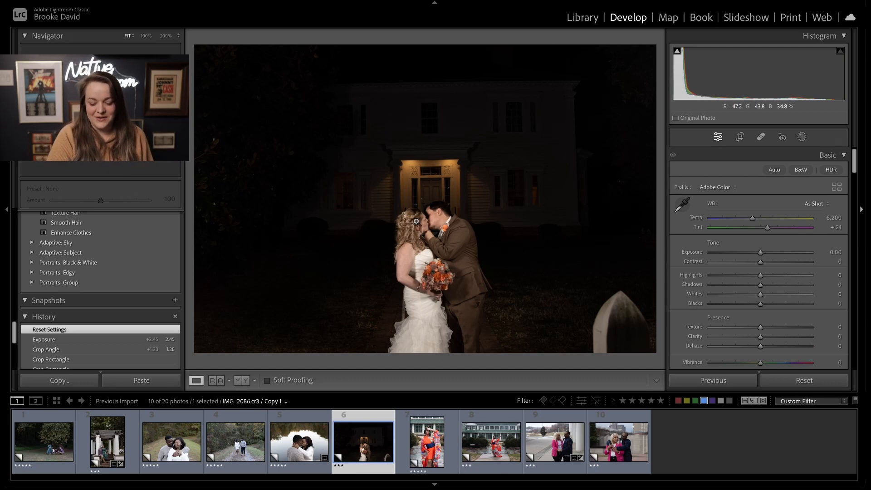
{"action": "key", "text": "i"}
{"action": "key", "text": "i"}
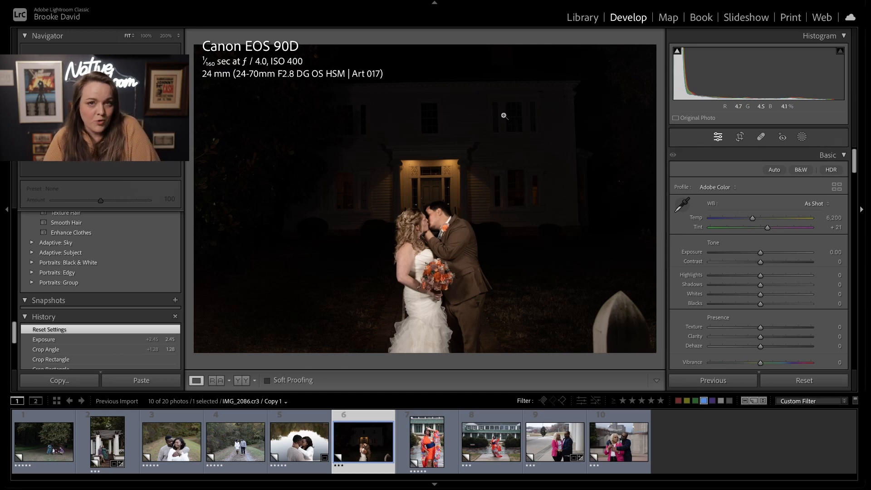
{"action": "left_click", "coordinate": [439, 216]}
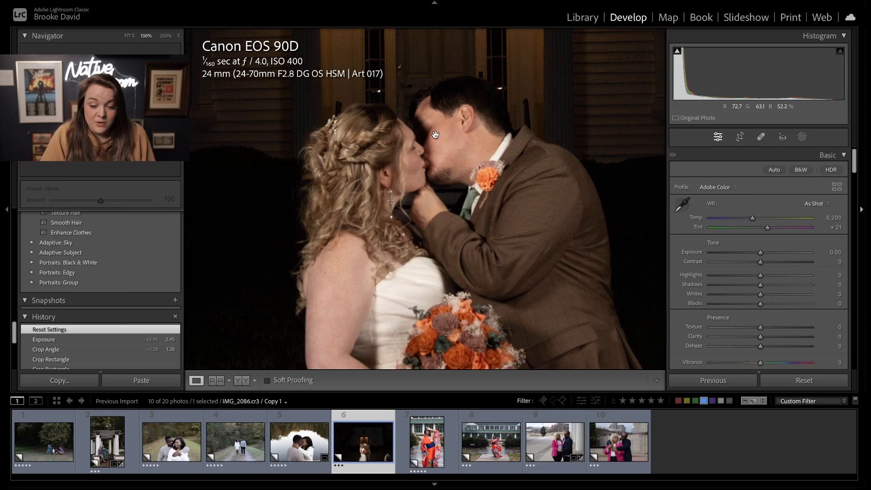
{"action": "scroll", "coordinate": [431, 136], "scroll_direction": "down", "scroll_amount": 2}
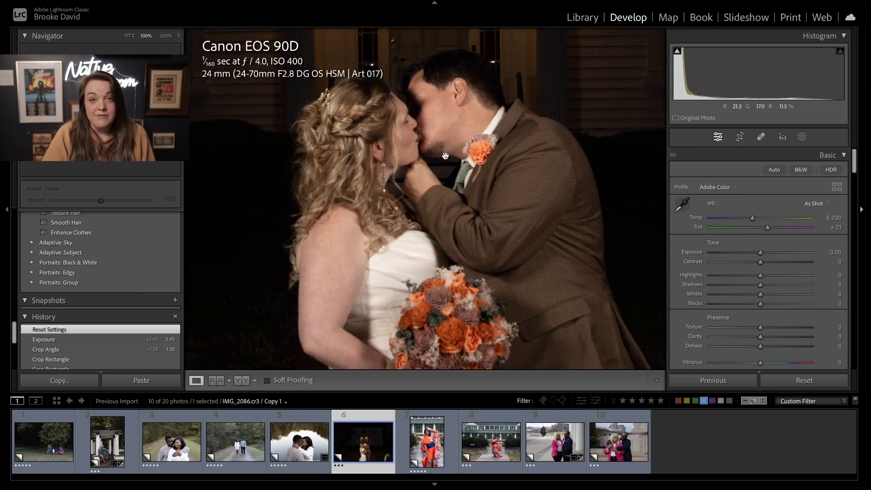
{"action": "scroll", "coordinate": [445, 155], "scroll_direction": "up", "scroll_amount": 5}
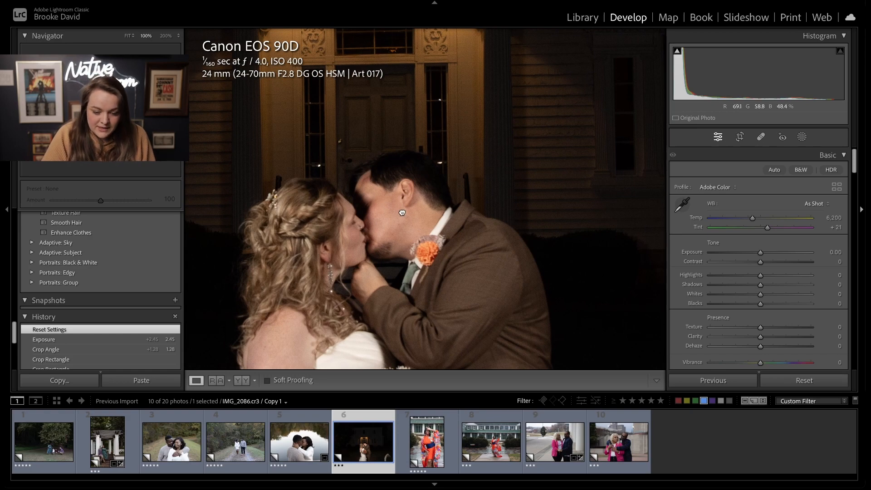
{"action": "scroll", "coordinate": [401, 213], "scroll_direction": "left", "scroll_amount": 2}
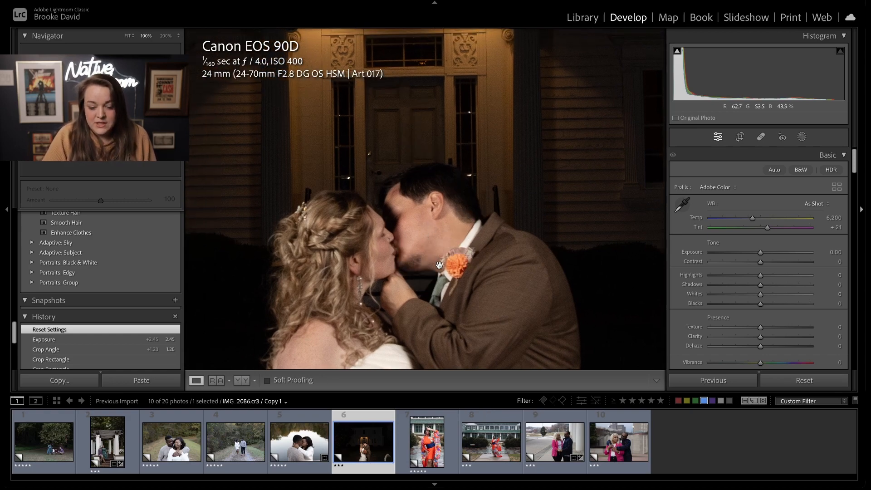
{"action": "left_click", "coordinate": [476, 239]}
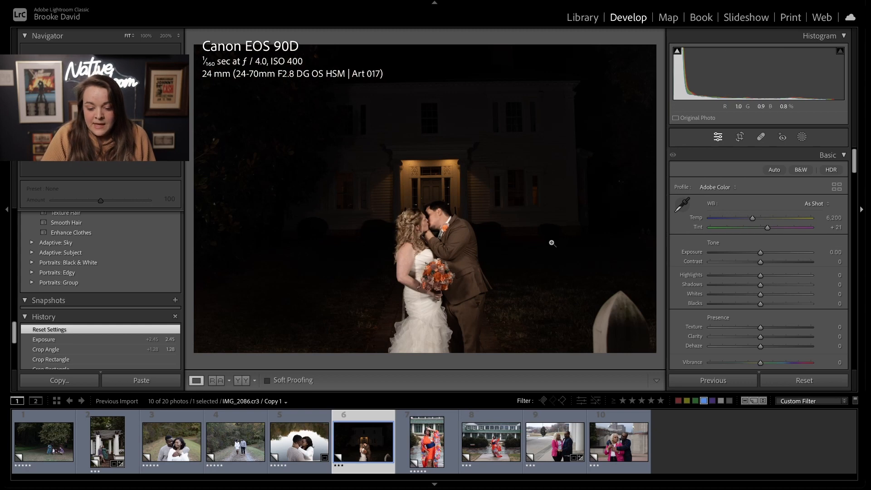
Step: Set the night wedding photo's Exposure to +2.00, checking the bouquet and suit up close
{"action": "left_click", "coordinate": [520, 270]}
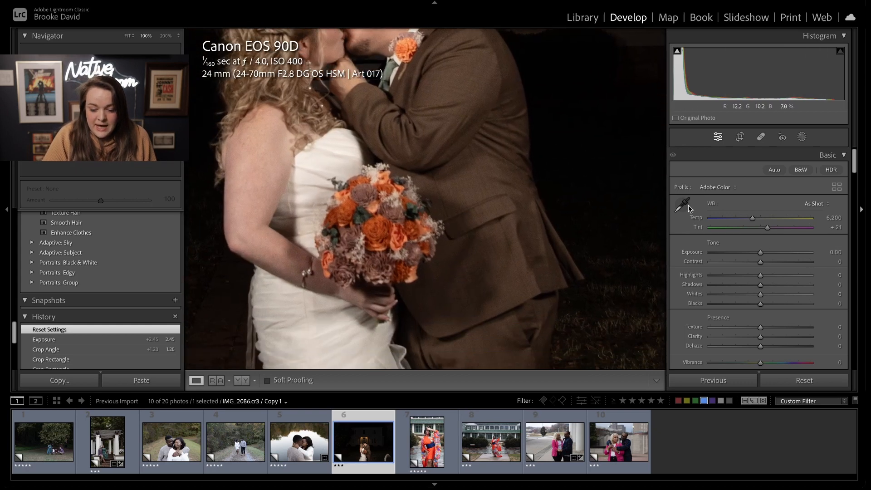
{"action": "left_click", "coordinate": [790, 253]}
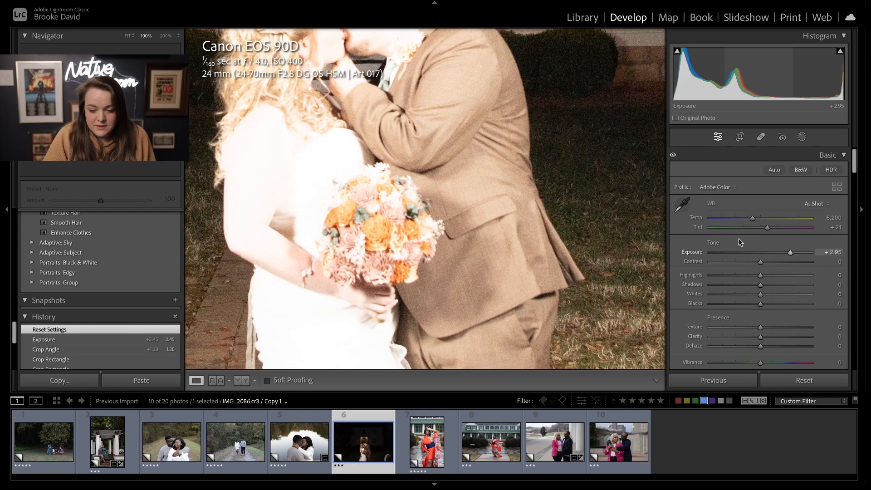
{"action": "left_click_drag", "start_coordinate": [466, 213], "coordinate": [506, 225]}
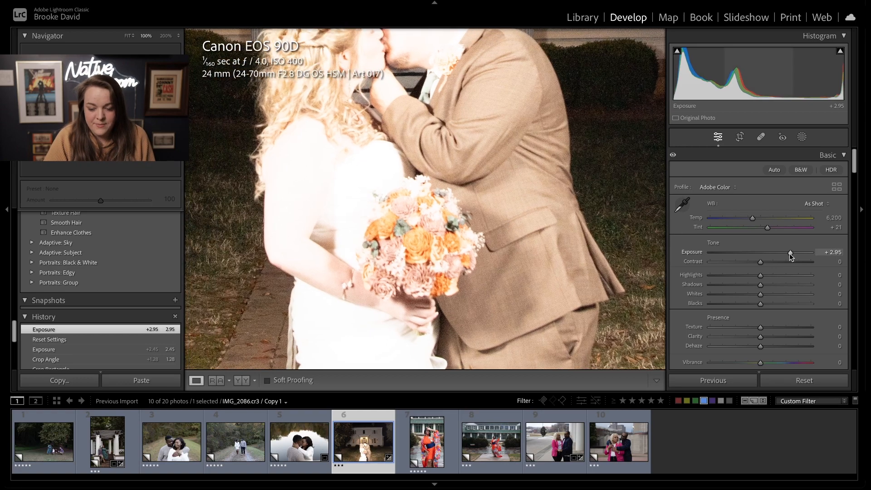
{"action": "left_click_drag", "start_coordinate": [789, 252], "coordinate": [770, 253]}
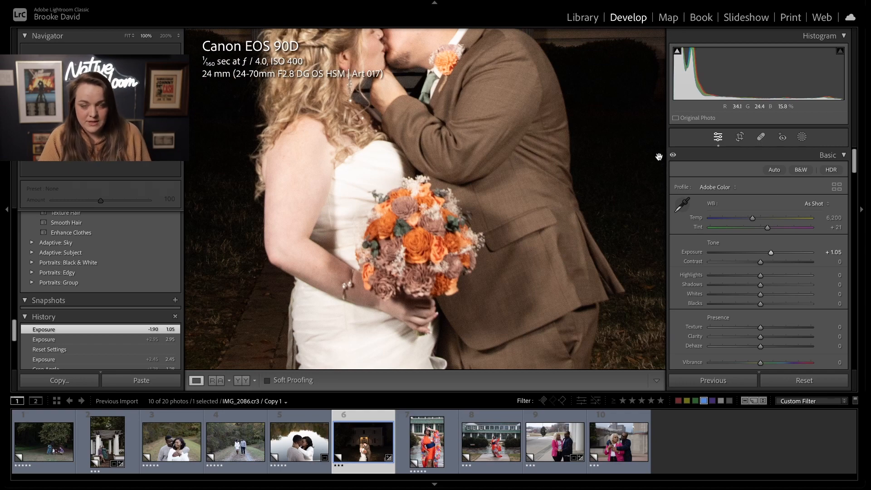
{"action": "mouse_move", "coordinate": [771, 252]}
{"action": "left_mouse_down"}
{"action": "mouse_move", "coordinate": [761, 253]}
{"action": "mouse_move", "coordinate": [780, 252]}
{"action": "left_mouse_up"}
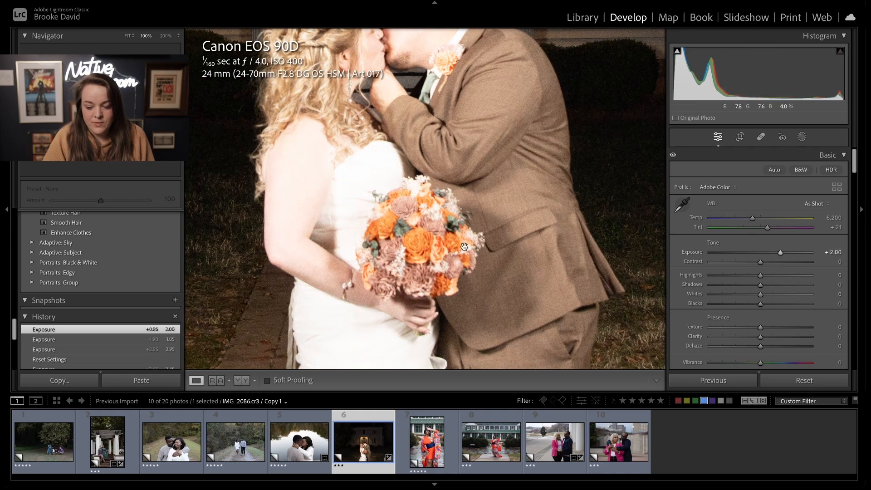
{"action": "left_click", "coordinate": [496, 236]}
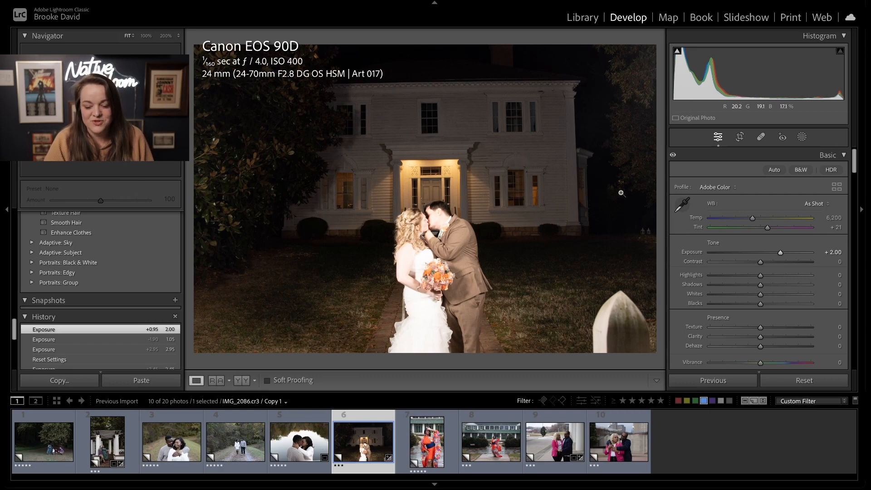
Step: Examine the foreground headstone, the lit doorway behind the couple, and the house facade at 100% zoom
{"action": "left_click", "coordinate": [632, 343]}
{"action": "left_click_drag", "start_coordinate": [608, 295], "coordinate": [414, 192]}
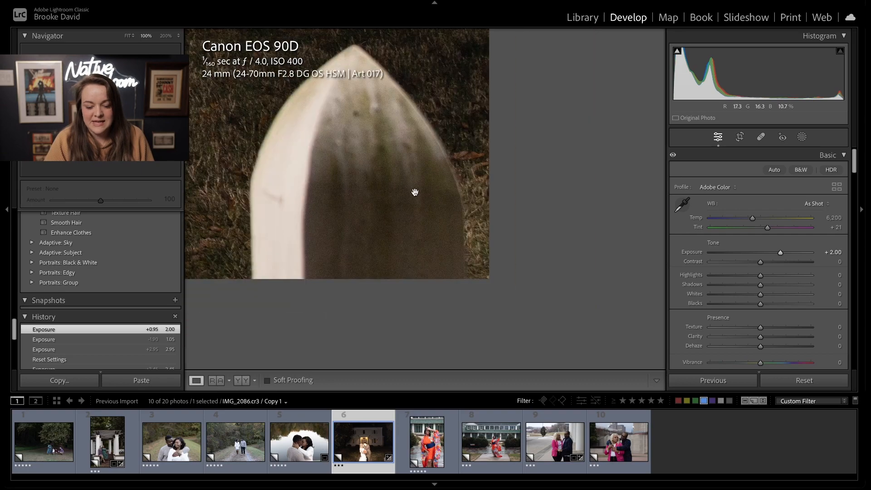
{"action": "left_click", "coordinate": [441, 192]}
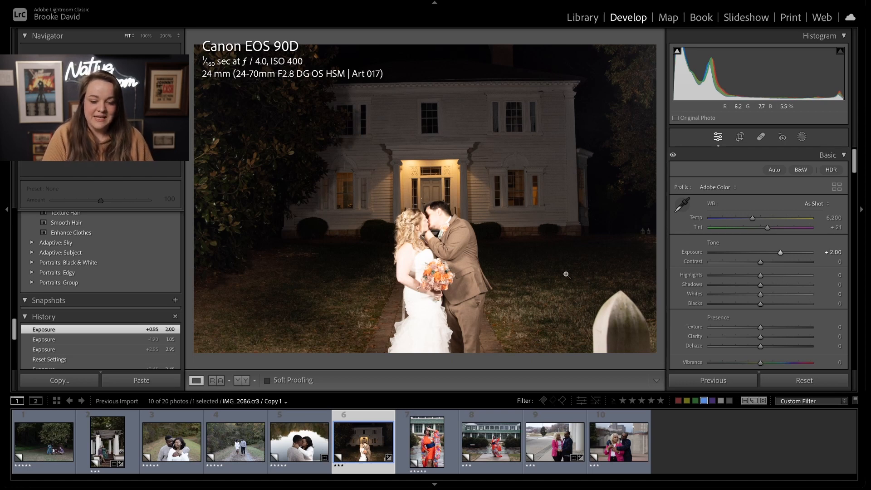
{"action": "left_click", "coordinate": [632, 325]}
{"action": "left_click_drag", "start_coordinate": [553, 296], "coordinate": [533, 286]}
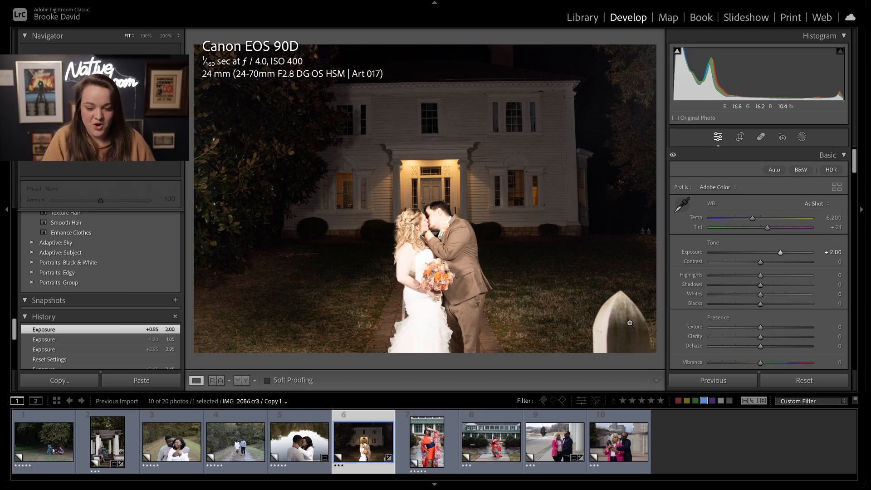
{"action": "left_click", "coordinate": [436, 196]}
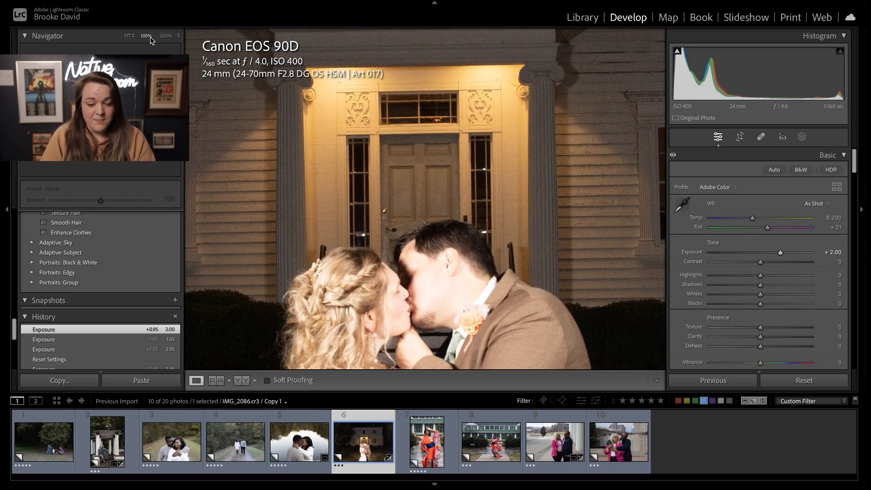
{"action": "left_click", "coordinate": [467, 198]}
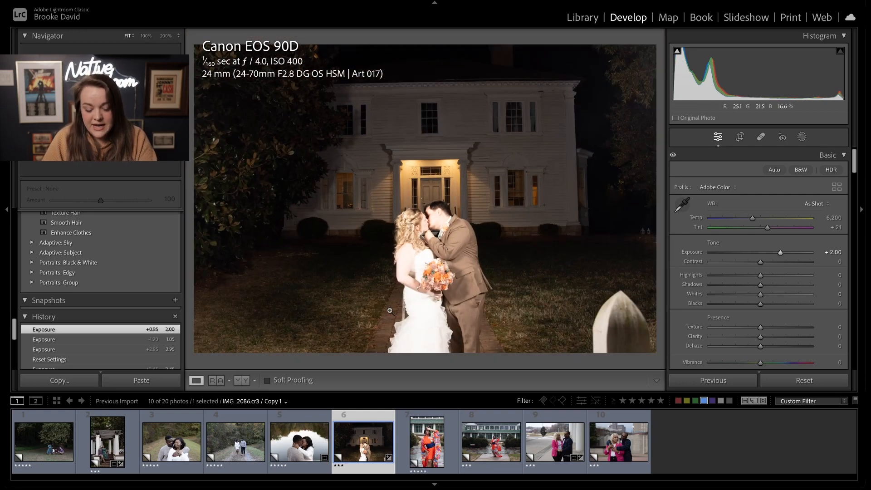
{"action": "left_click", "coordinate": [435, 206]}
{"action": "left_click", "coordinate": [434, 207]}
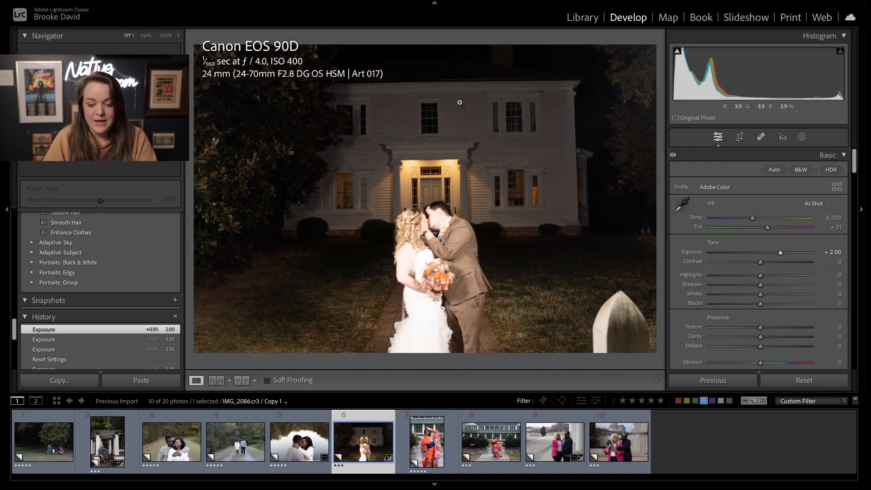
{"action": "left_click", "coordinate": [521, 134]}
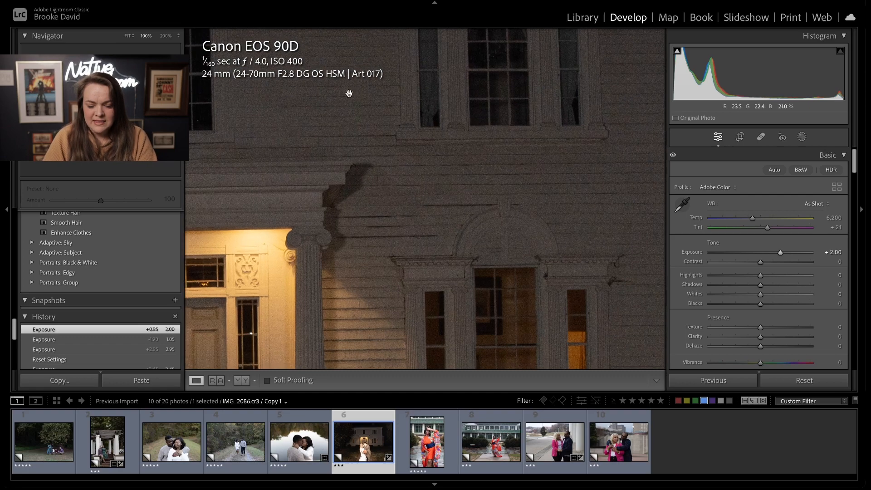
{"action": "left_click", "coordinate": [496, 209]}
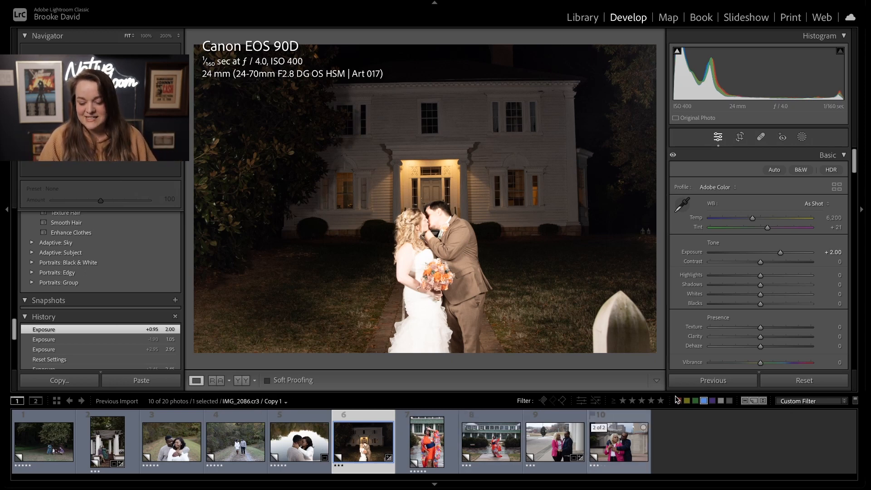
Step: Reset the night wedding photo's Exposure to its default and open the close-up portrait of the woman in the orange kimono
{"action": "double_click", "coordinate": [691, 251]}
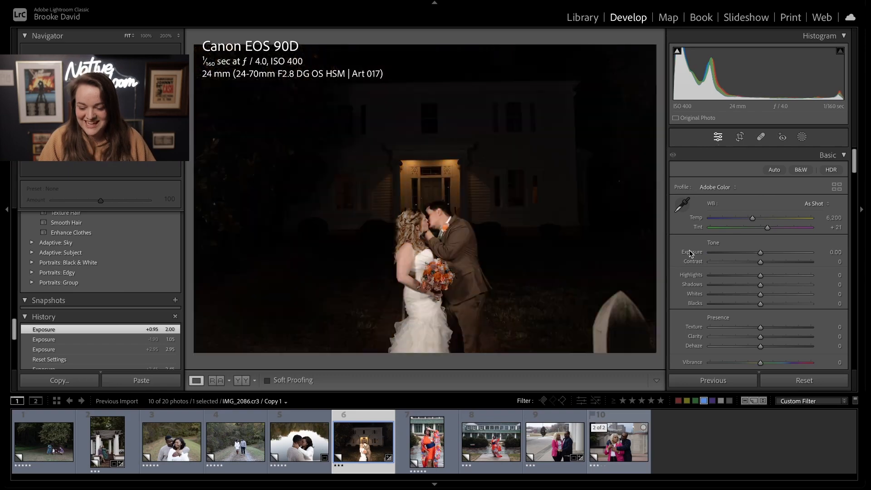
{"action": "left_click", "coordinate": [431, 447]}
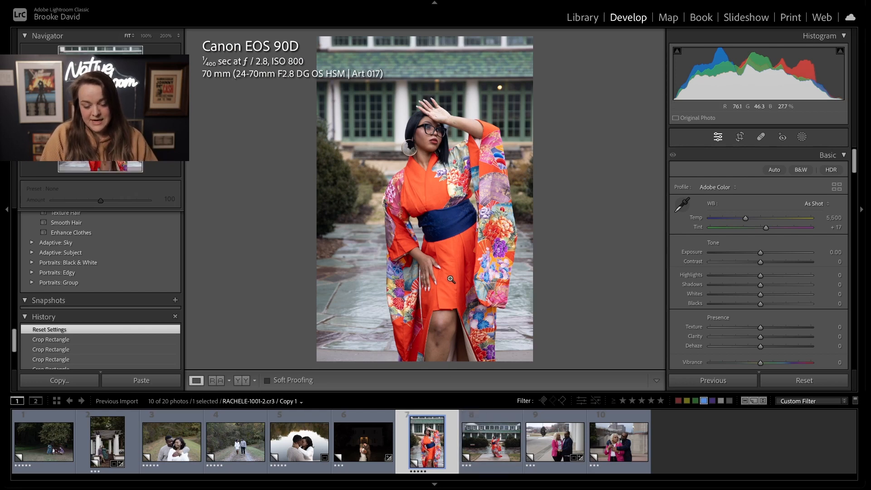
Step: Open the wide kimono photo and inspect the woman and the statue behind her at 100% zoom
{"action": "left_click", "coordinate": [491, 442]}
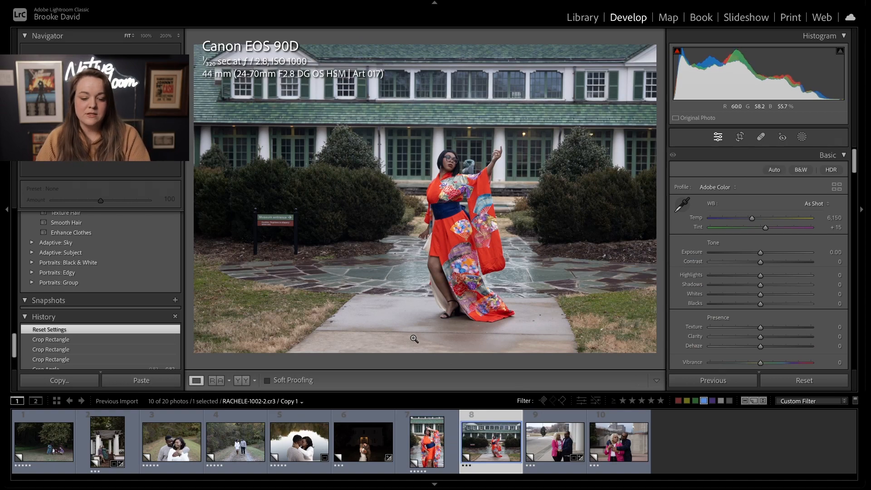
{"action": "left_click", "coordinate": [467, 163]}
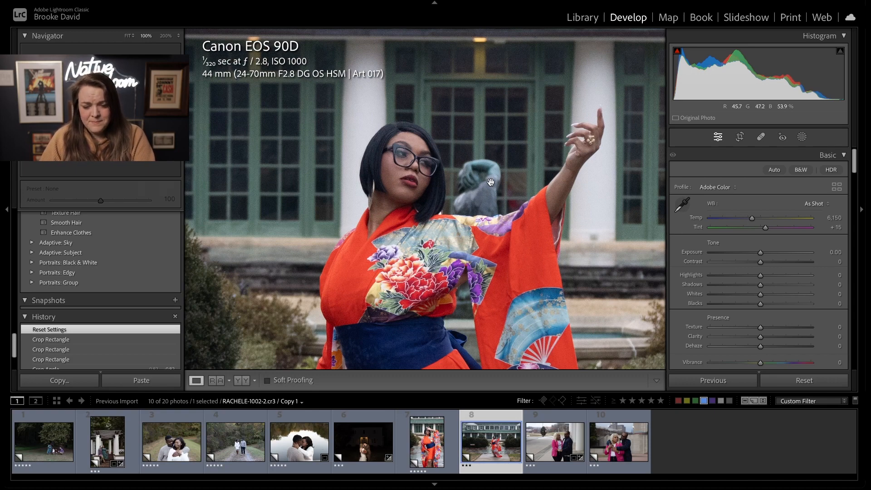
{"action": "left_click", "coordinate": [474, 161]}
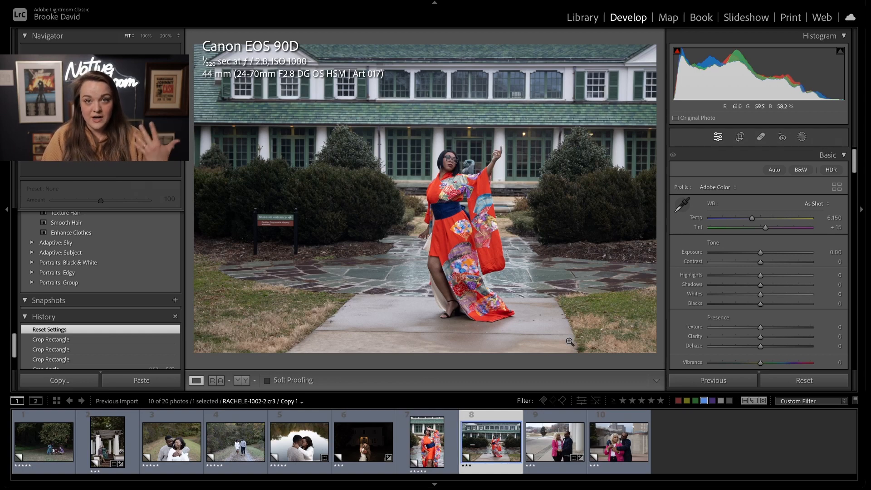
Step: Look through the two pink-blazer couple photos, settling on the one of them facing each other beside the white columns
{"action": "left_click", "coordinate": [561, 449]}
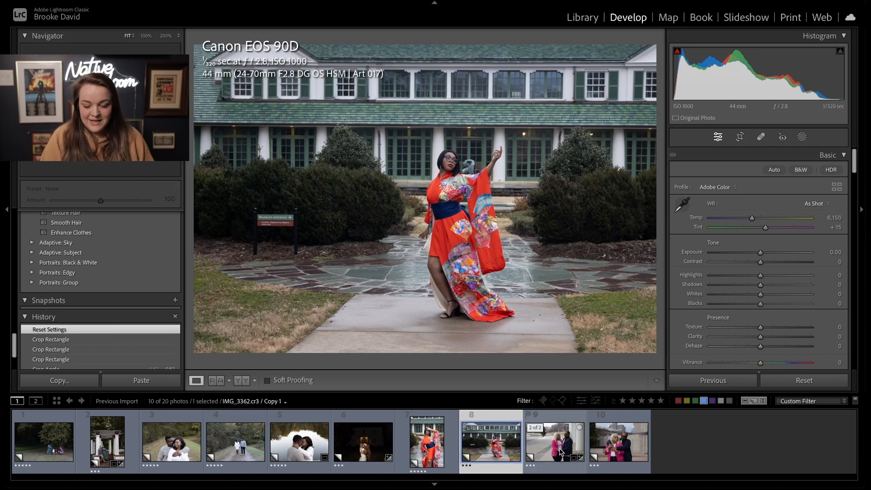
{"action": "key", "text": "Right"}
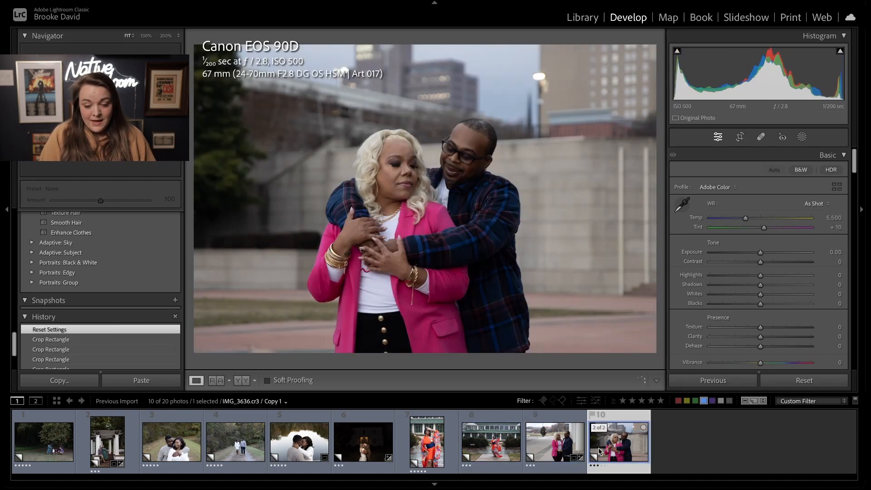
{"action": "left_click", "coordinate": [559, 452]}
{"action": "left_click", "coordinate": [599, 454]}
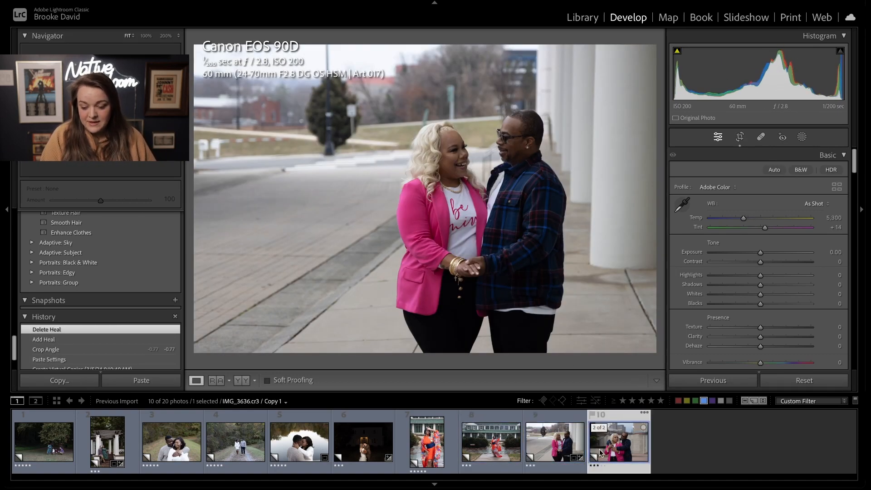
{"action": "left_click", "coordinate": [535, 449]}
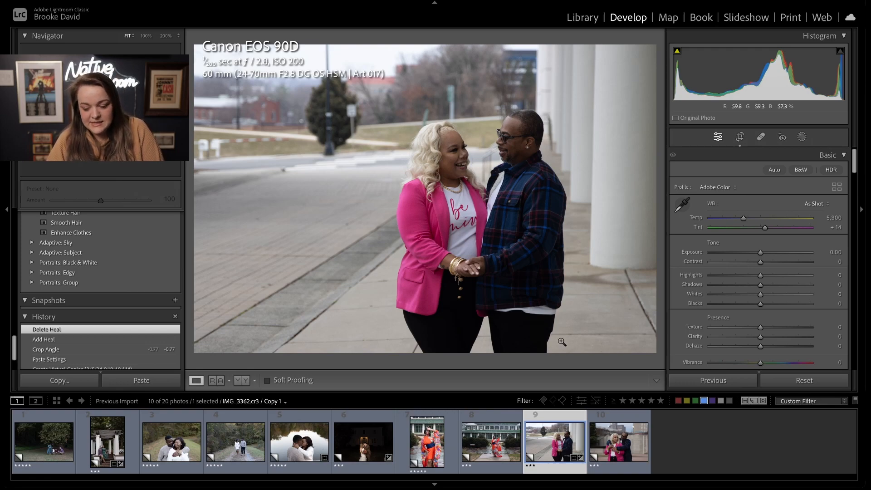
Step: Open the photo of the couple embracing before the stone wall and inspect the man's plaid sleeve at 100% zoom
{"action": "left_click", "coordinate": [616, 442]}
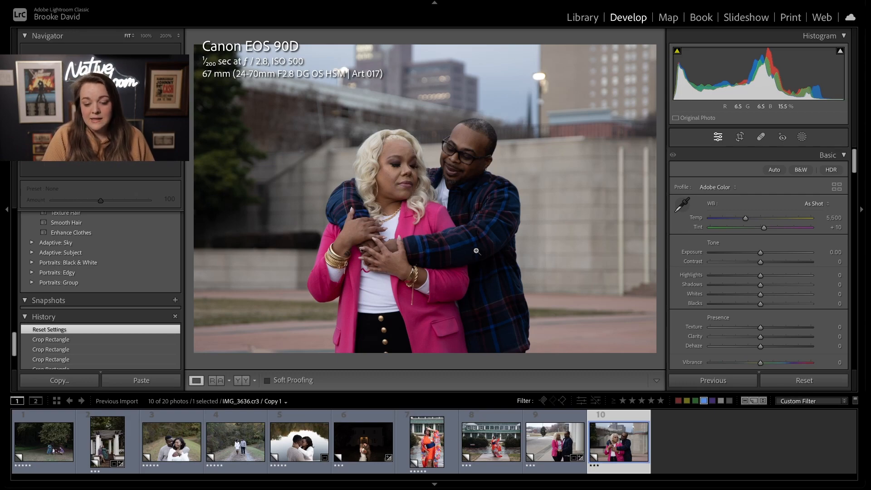
{"action": "left_click", "coordinate": [461, 242]}
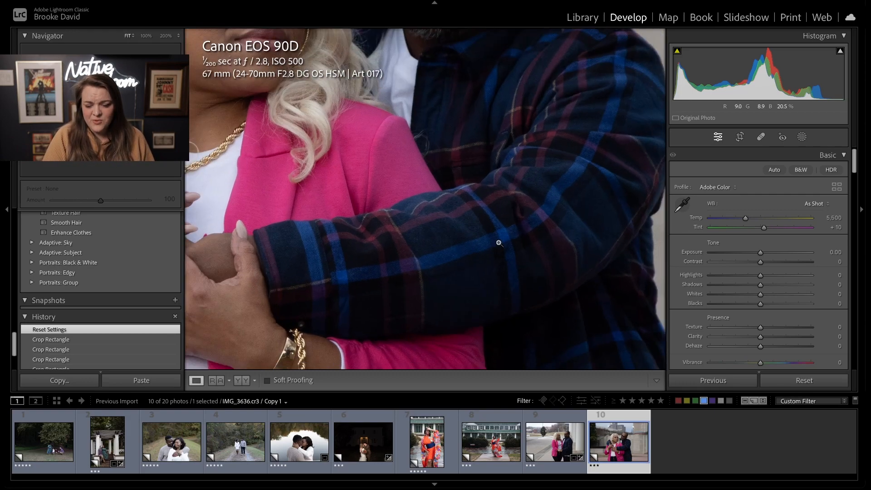
{"action": "left_click", "coordinate": [499, 243]}
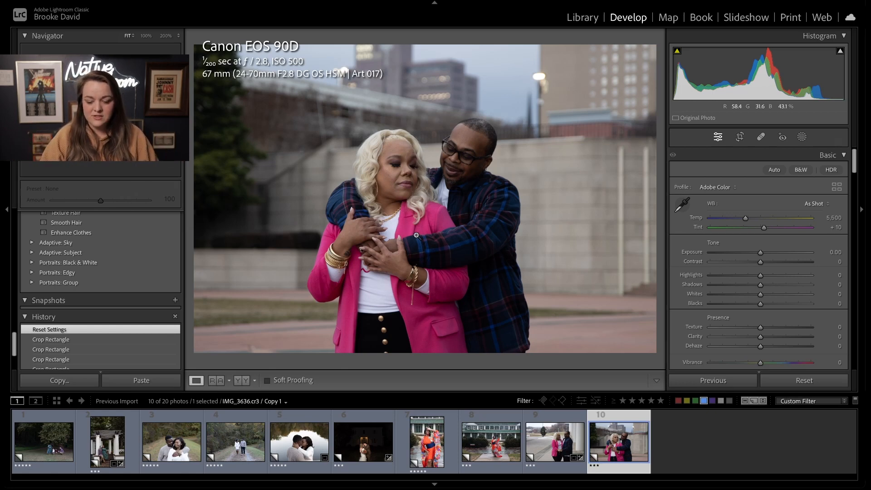
Step: Change the filmstrip's color label filter from blue to red and green
{"action": "left_click", "coordinate": [703, 401]}
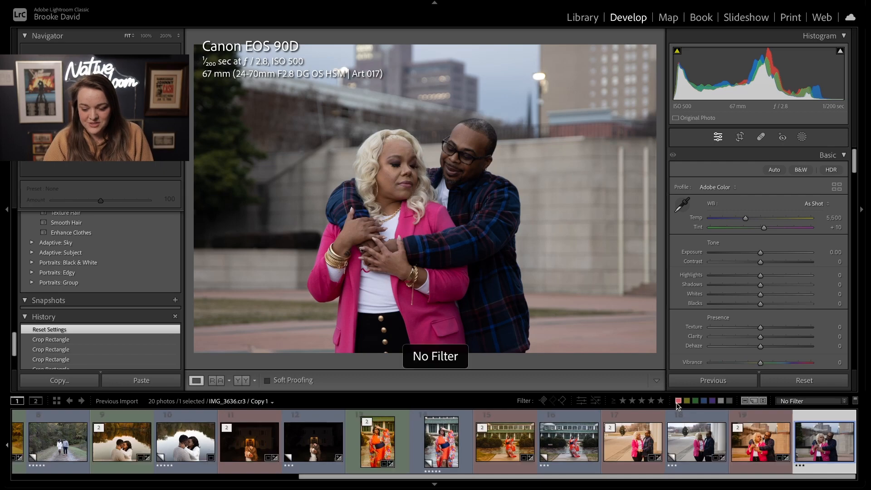
{"action": "left_click", "coordinate": [679, 401]}
{"action": "left_click", "coordinate": [696, 402]}
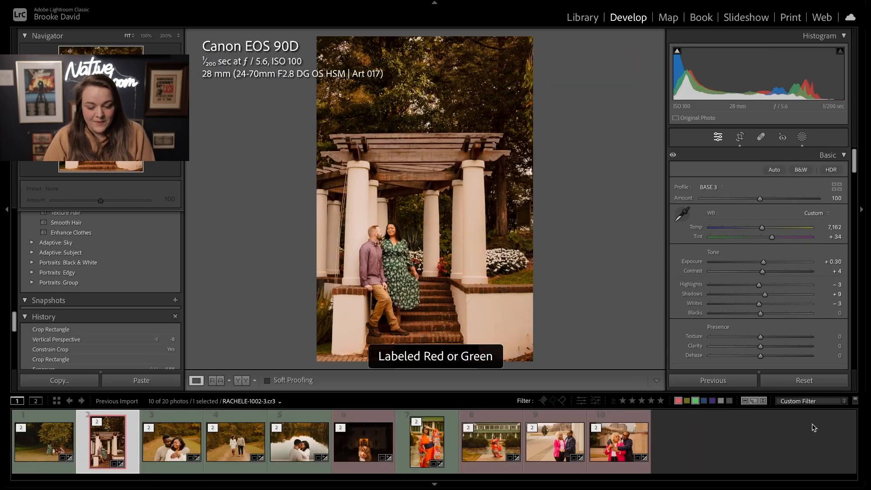
Step: Browse the edited versions of the family, pergola, lakeside kiss and kimono photos
{"action": "left_click", "coordinate": [42, 451]}
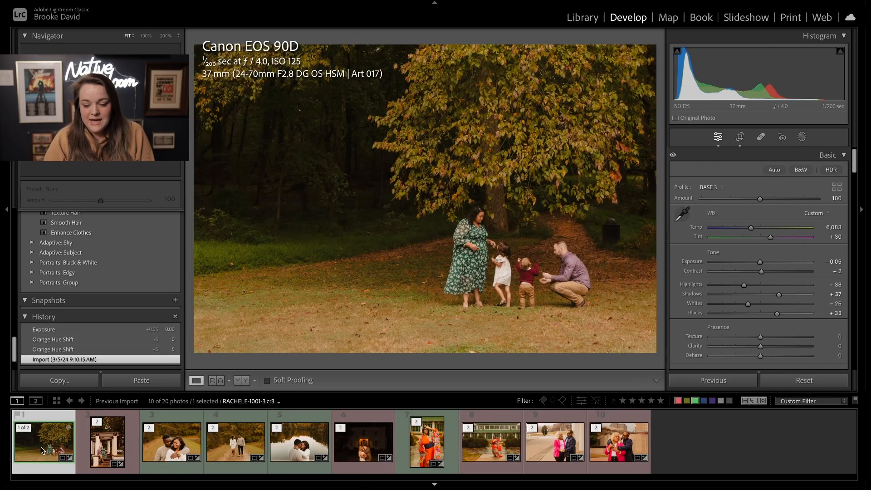
{"action": "left_click", "coordinate": [112, 460]}
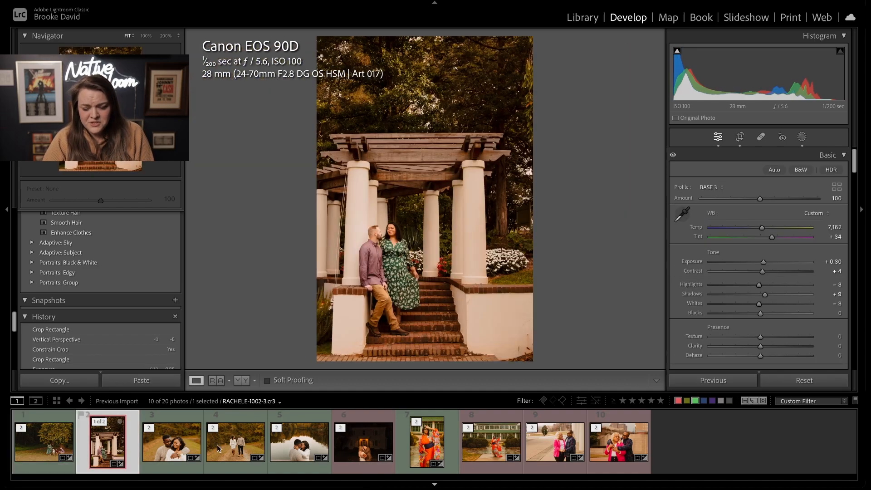
{"action": "left_click", "coordinate": [406, 446]}
{"action": "left_click", "coordinate": [321, 449]}
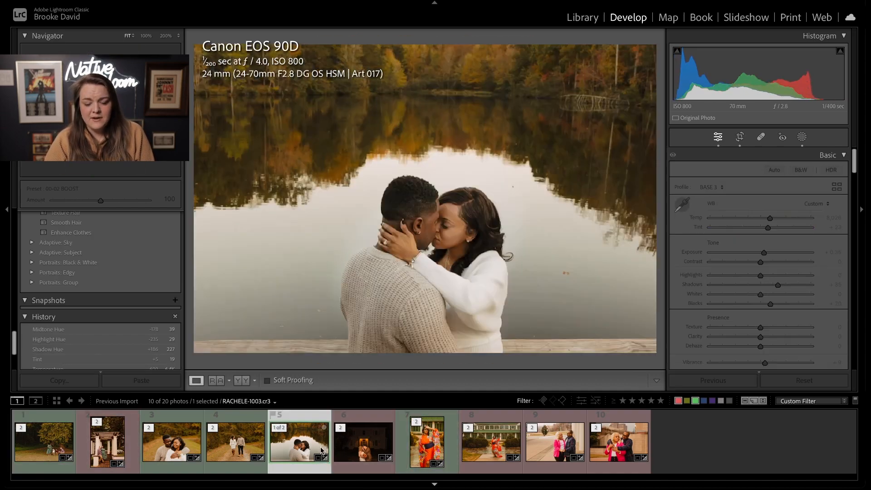
{"action": "left_click", "coordinate": [490, 449]}
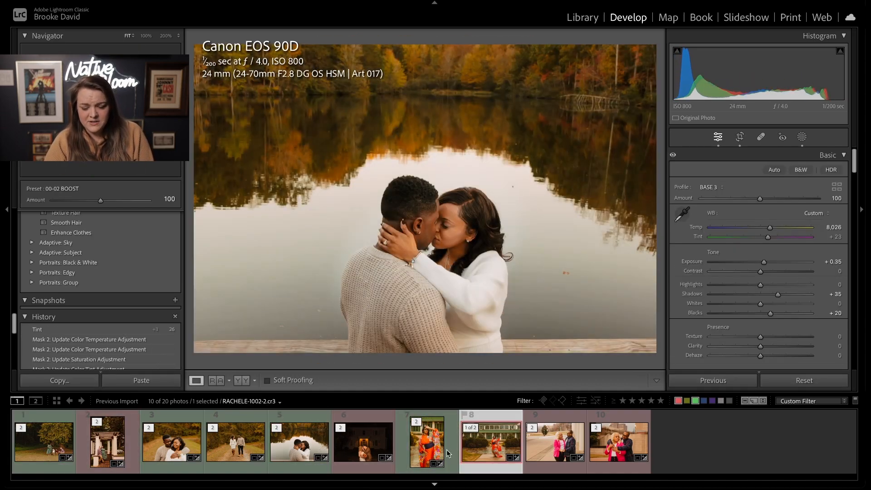
{"action": "left_click", "coordinate": [433, 452]}
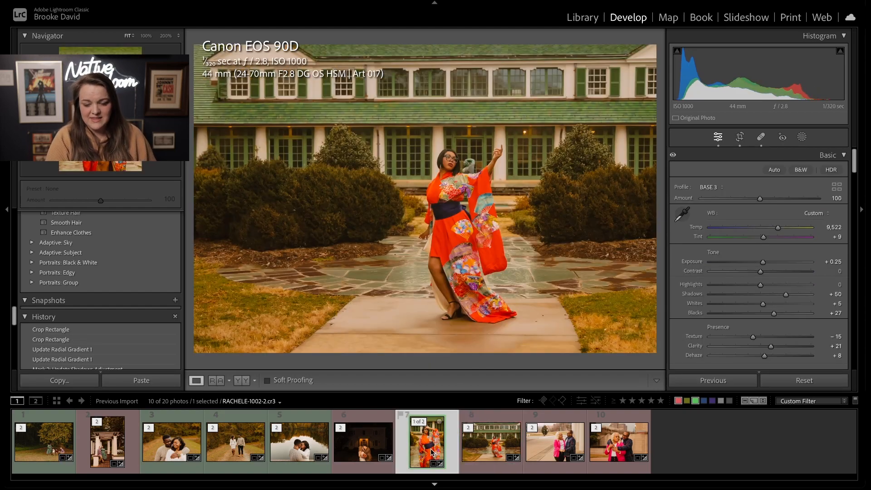
Step: Open the edited family photo under the autumn tree and set its Dehaze to -7
{"action": "left_click", "coordinate": [62, 451]}
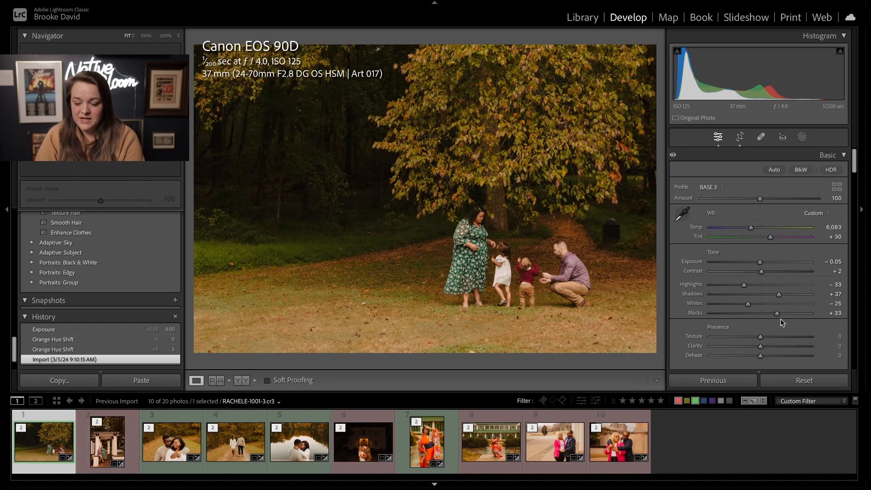
{"action": "key", "text": "alt"}
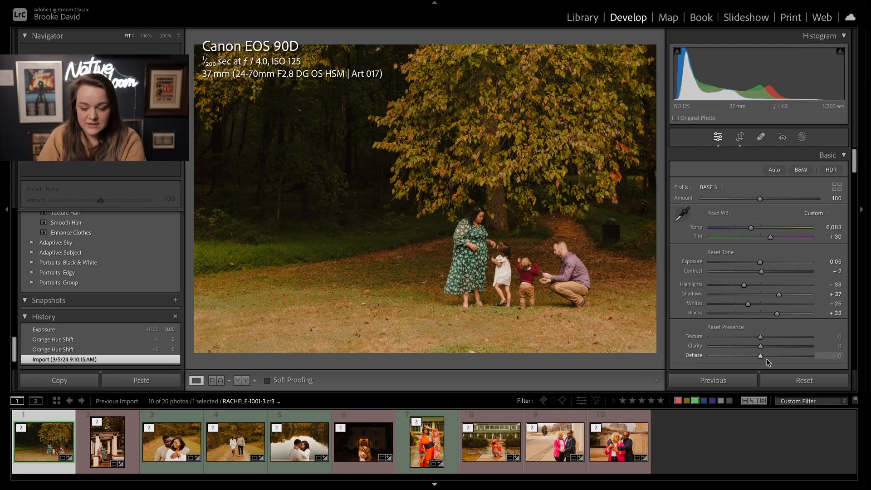
{"action": "key", "text": "alt+Down"}
{"action": "key", "text": "Down"}
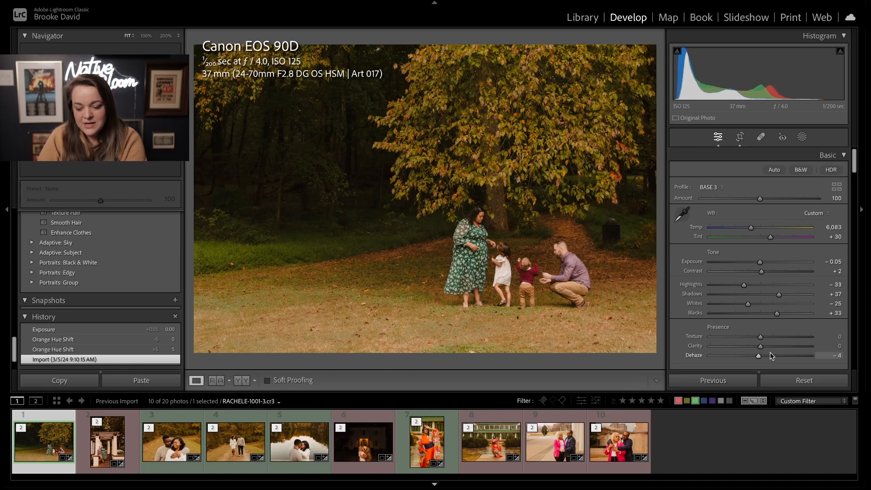
{"action": "left_click_drag", "start_coordinate": [758, 356], "coordinate": [757, 356]}
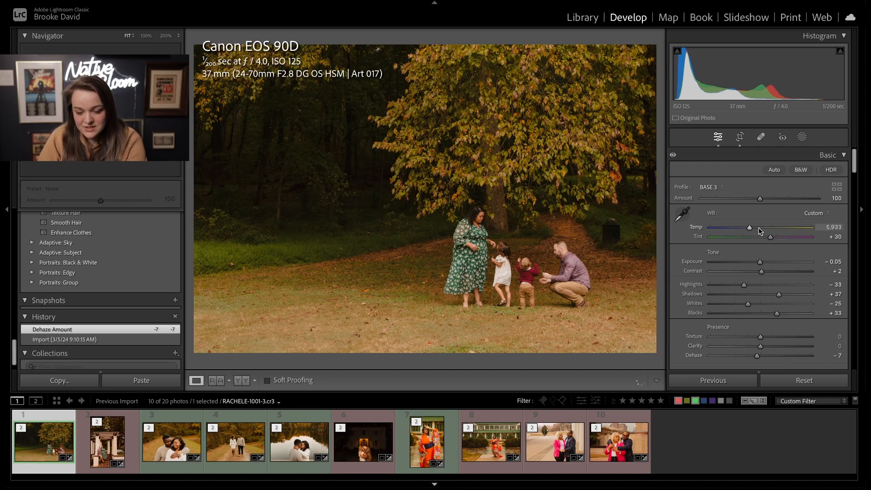
Step: Set the family photo's Temp to 5,983 and Tint to +35, comparing the edit with its imported state
{"action": "key", "text": "Up"}
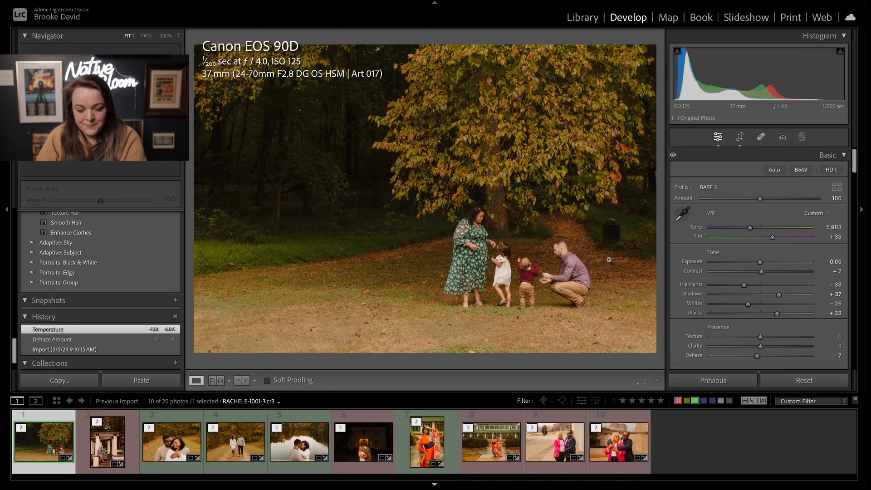
{"action": "scroll", "coordinate": [67, 357], "scroll_direction": "down", "scroll_amount": 2}
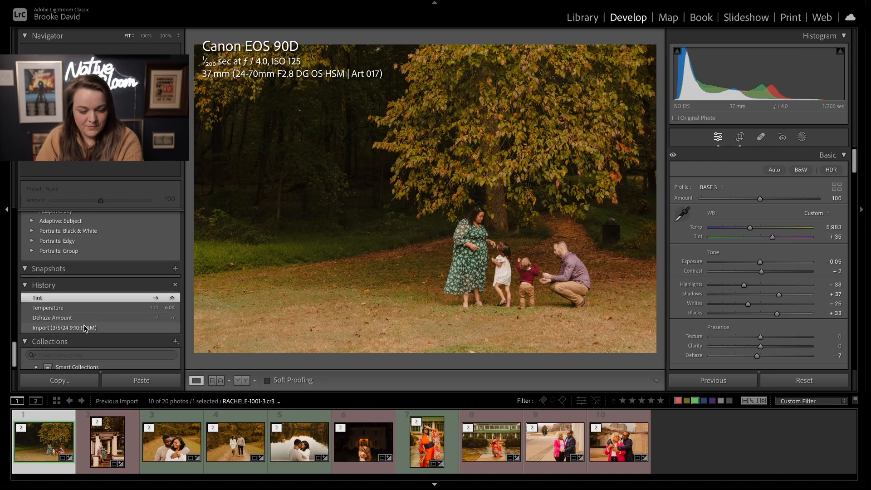
{"action": "left_click", "coordinate": [85, 327]}
{"action": "left_click", "coordinate": [66, 297]}
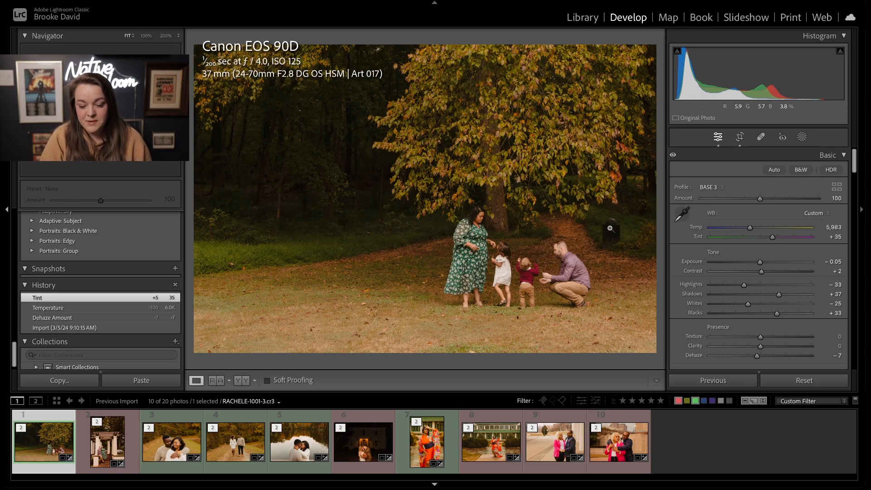
Step: Add a slightly tilted linear gradient mask over the foreground grass, using the Exposure preset with Exposure set to -0.44
{"action": "key", "text": "m"}
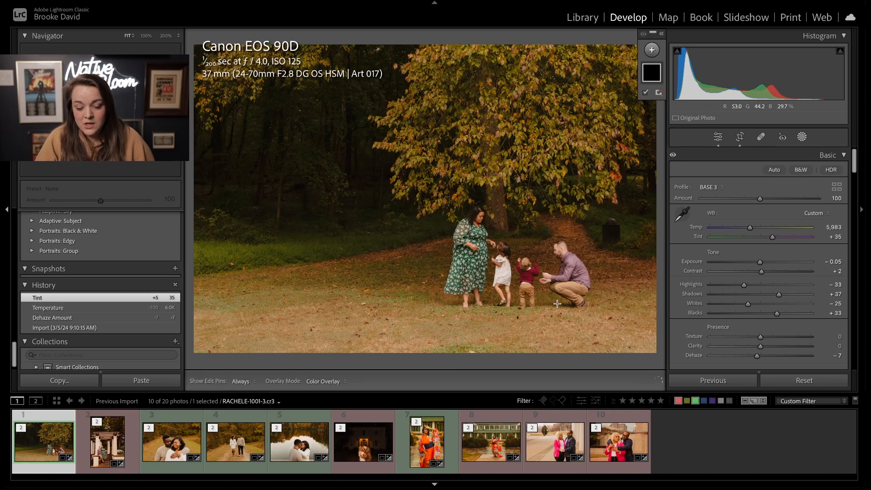
{"action": "left_click_drag", "start_coordinate": [536, 315], "coordinate": [539, 284]}
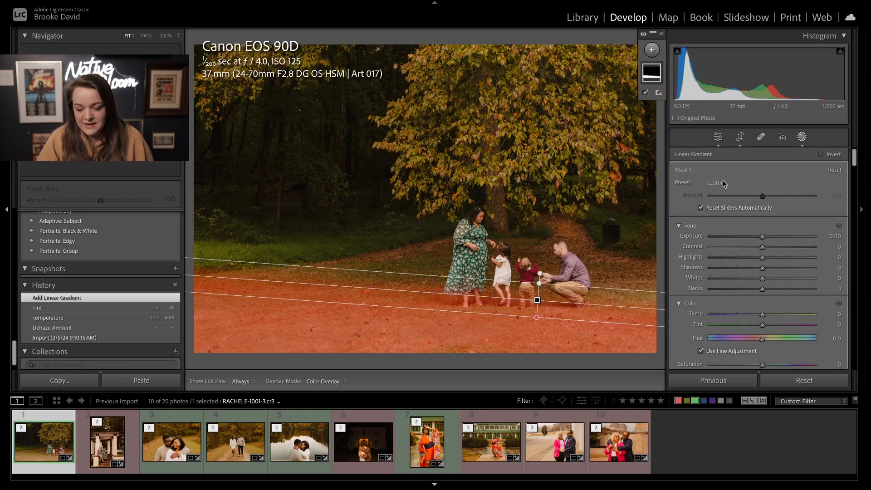
{"action": "left_click", "coordinate": [722, 183]}
{"action": "scroll", "coordinate": [725, 187], "scroll_direction": "down", "scroll_amount": 10}
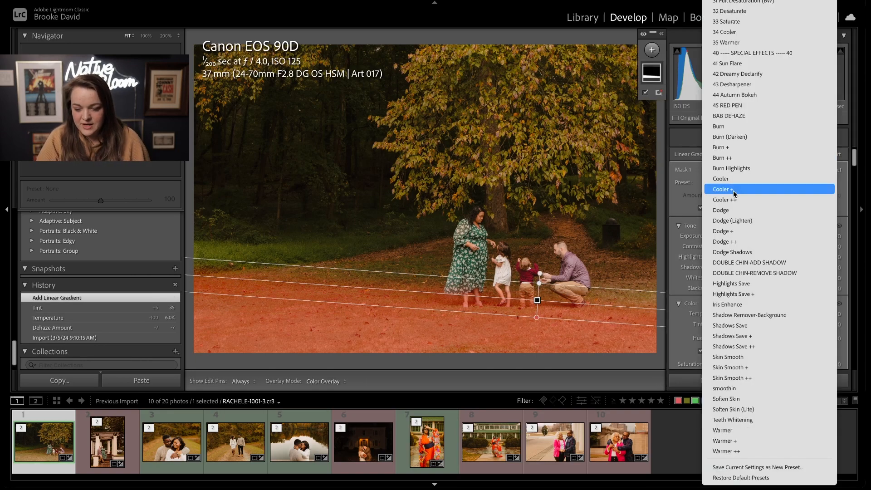
{"action": "scroll", "coordinate": [771, 114], "scroll_direction": "up", "scroll_amount": 15}
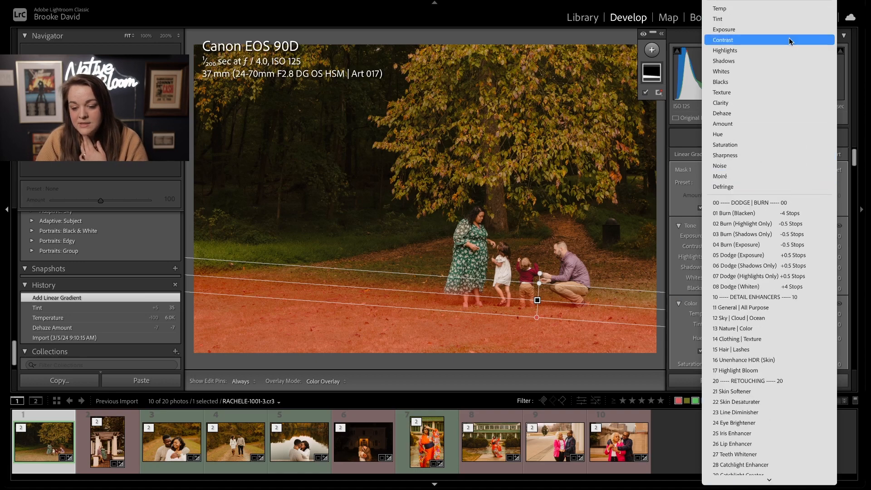
{"action": "left_click", "coordinate": [755, 29]}
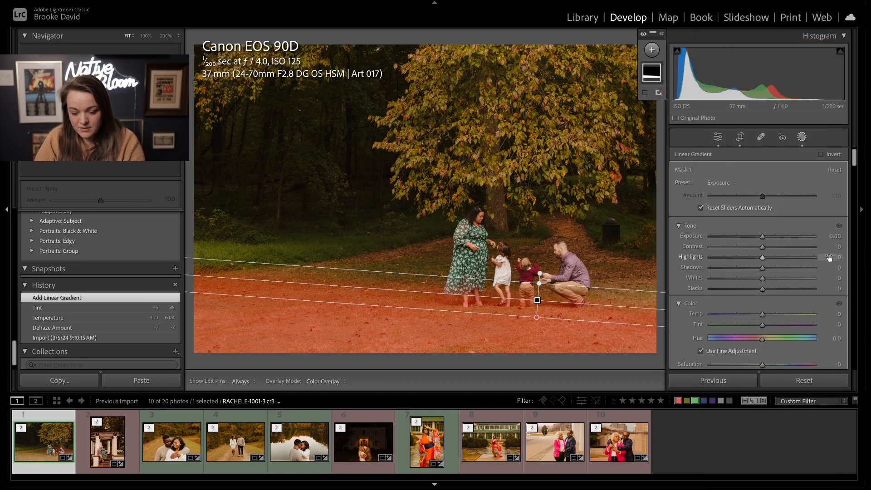
{"action": "left_click", "coordinate": [755, 235]}
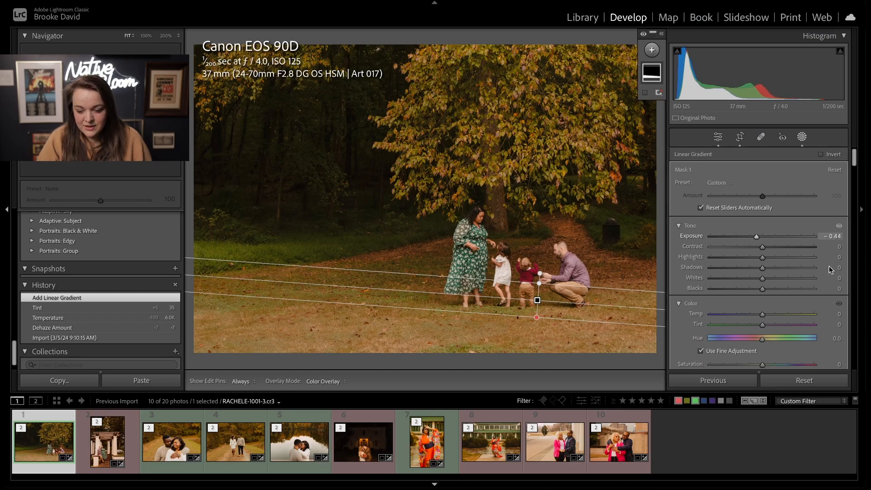
{"action": "key", "text": "Escape"}
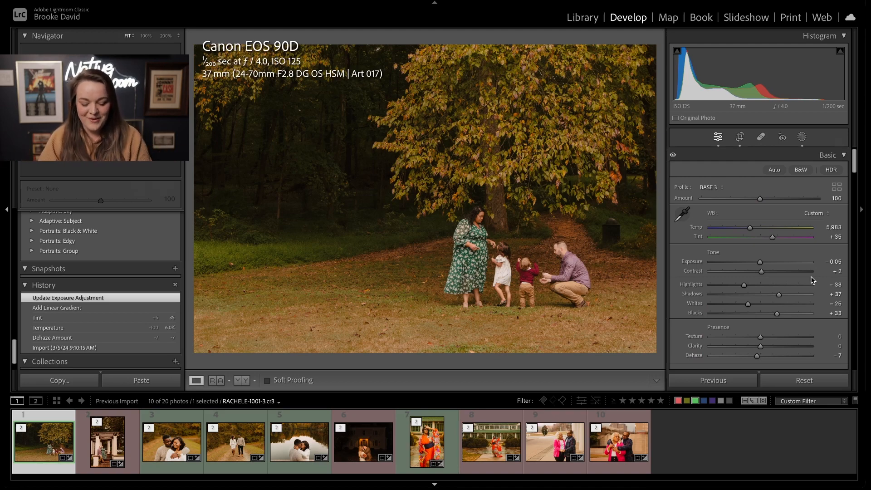
Step: Add a background mask to the family photo and set its Shadows to 32 and Exposure to -0.12
{"action": "key", "text": "m"}
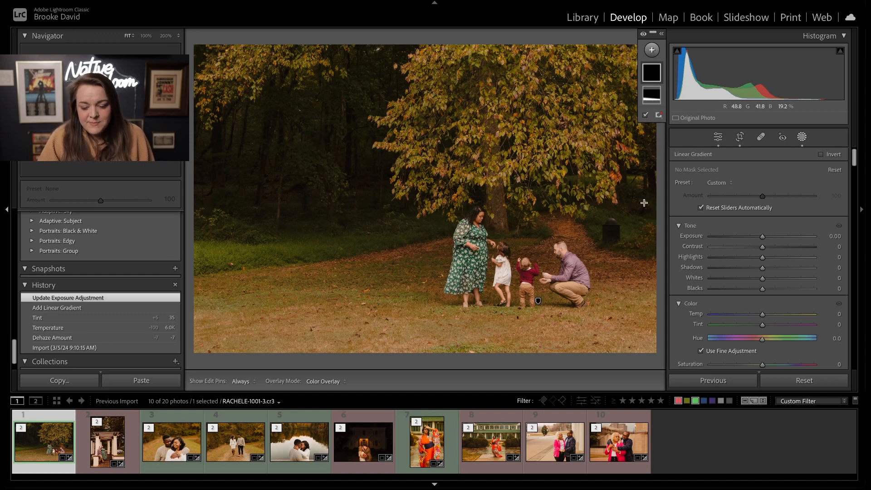
{"action": "left_click", "coordinate": [645, 48]}
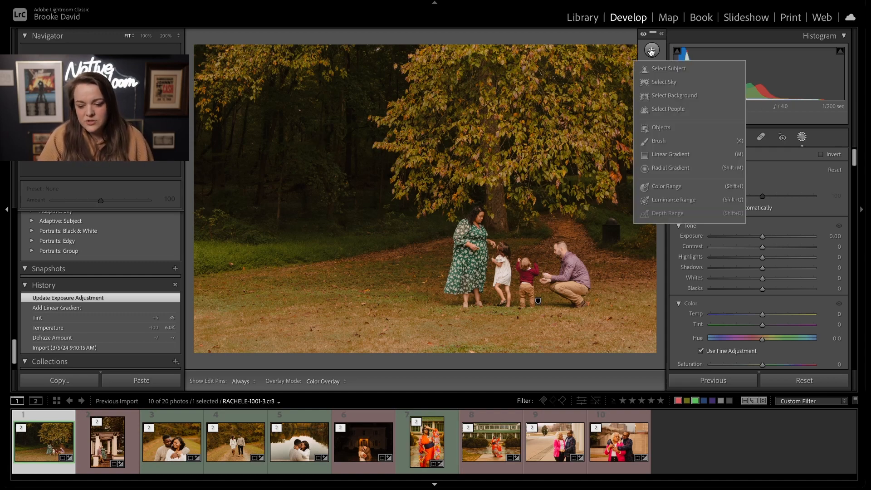
{"action": "left_click", "coordinate": [687, 94]}
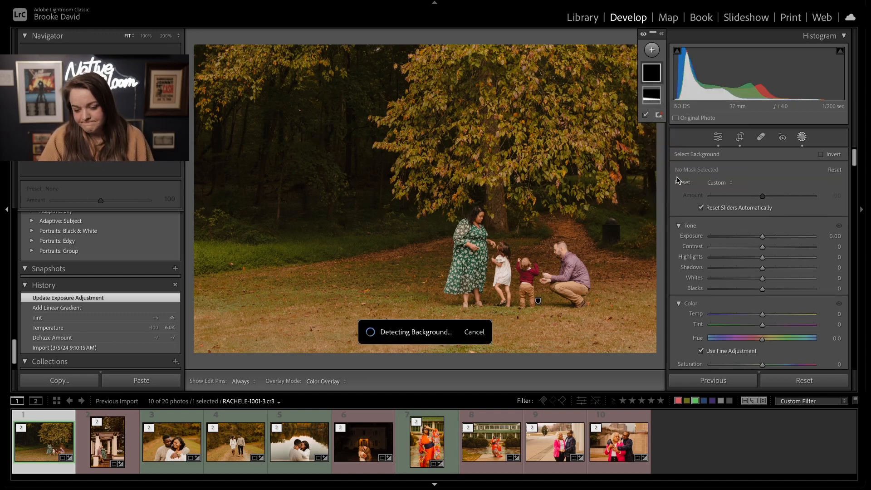
{"action": "left_click", "coordinate": [726, 184]}
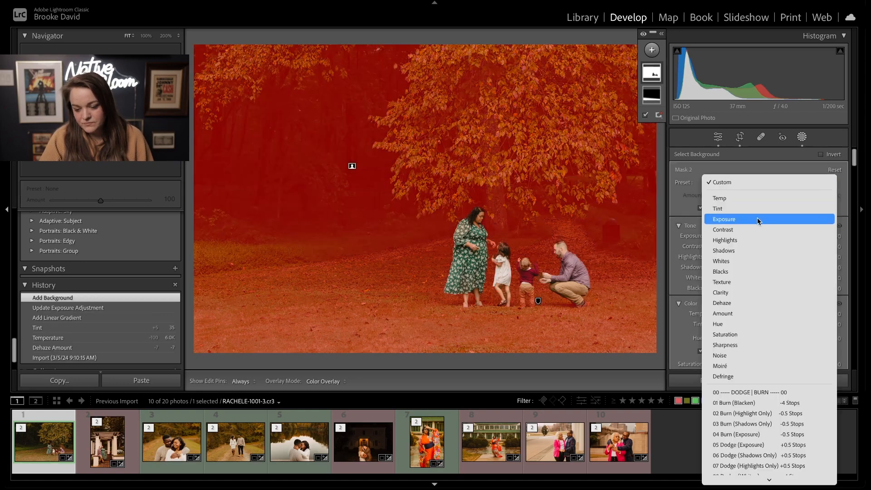
{"action": "left_click", "coordinate": [772, 221]}
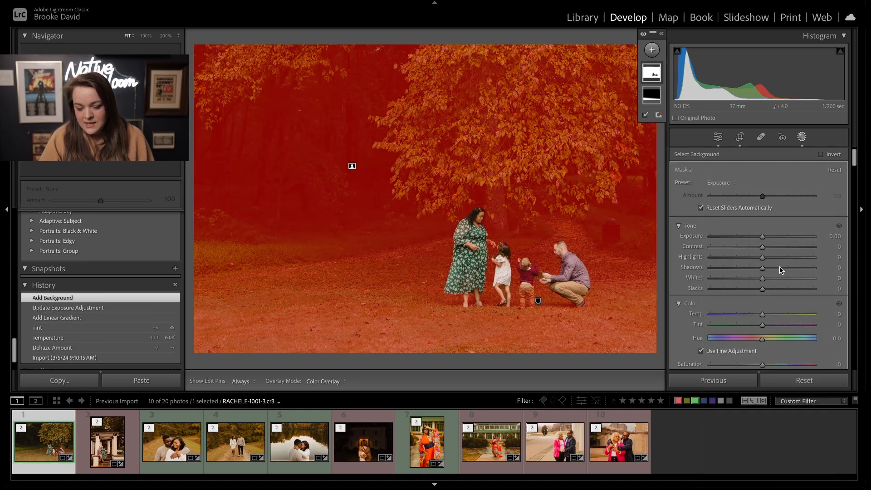
{"action": "mouse_move", "coordinate": [766, 269]}
{"action": "left_mouse_down"}
{"action": "mouse_move", "coordinate": [785, 271]}
{"action": "mouse_move", "coordinate": [778, 268]}
{"action": "left_mouse_up"}
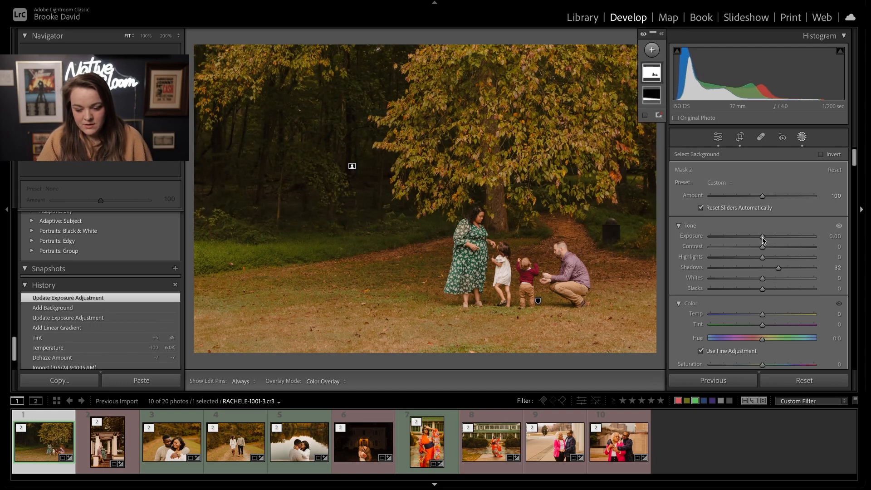
{"action": "left_click_drag", "start_coordinate": [762, 236], "coordinate": [760, 236]}
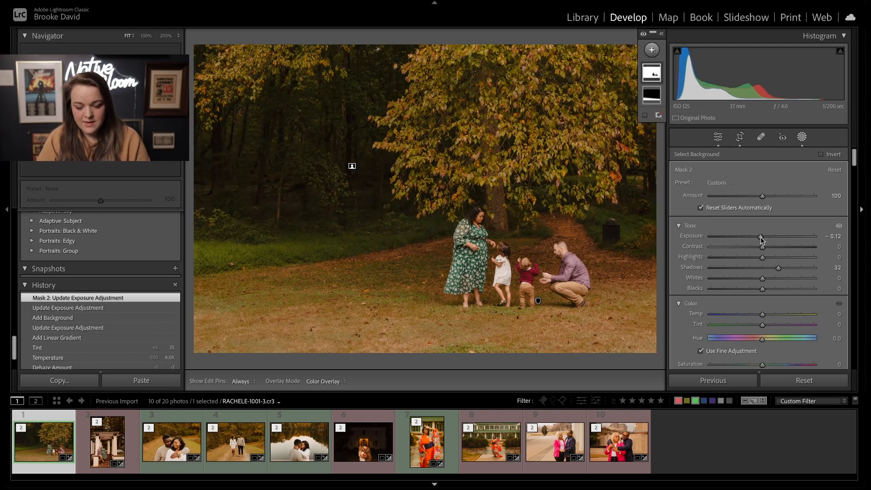
{"action": "key", "text": "Escape"}
{"action": "key", "text": "shift+m"}
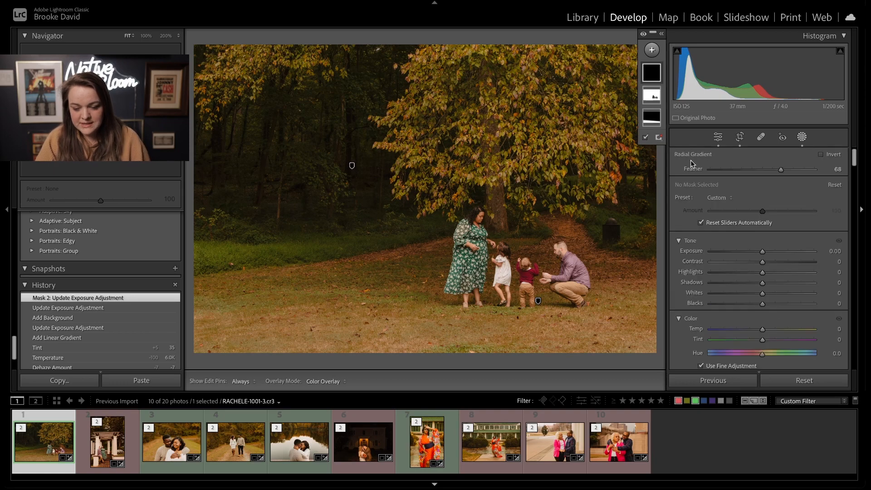
{"action": "left_click", "coordinate": [651, 50]}
{"action": "left_click", "coordinate": [681, 94]}
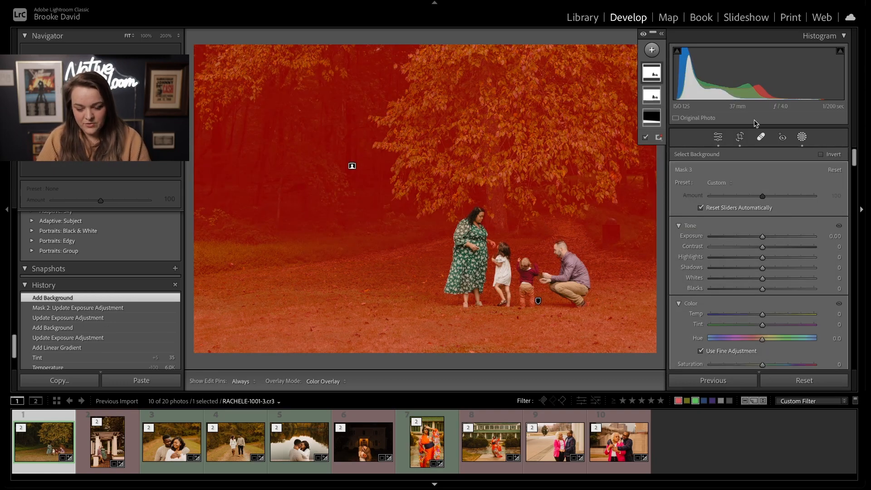
{"action": "key", "text": "Delete"}
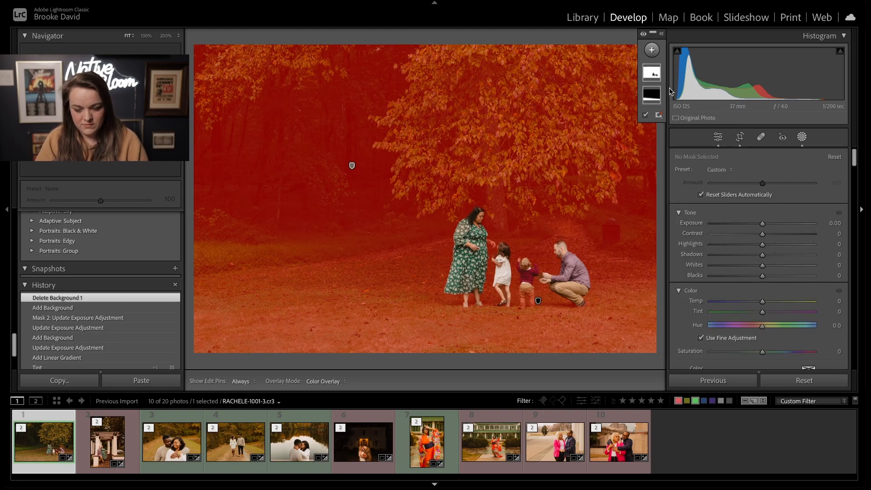
Step: Add an inverted, tilted radial gradient mask around the family, with Feather at 80 and Exposure at -0.42
{"action": "left_click_drag", "start_coordinate": [519, 227], "coordinate": [637, 36]}
{"action": "left_click_drag", "start_coordinate": [799, 168], "coordinate": [793, 171]}
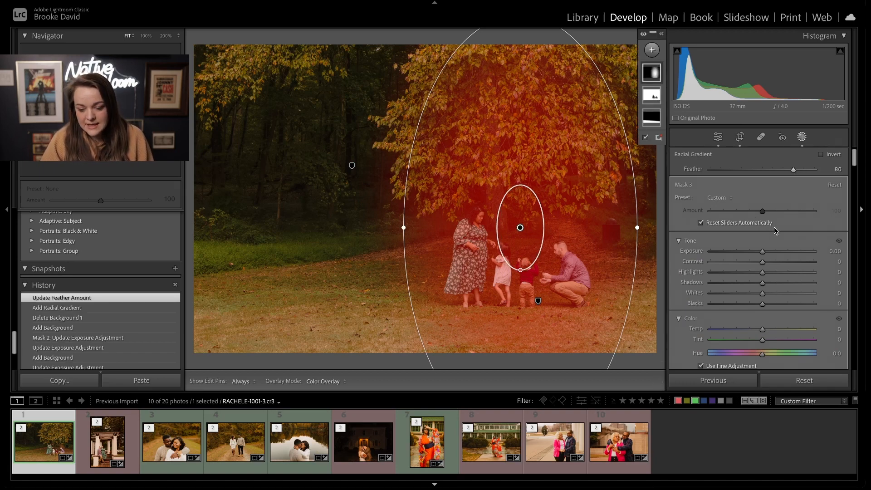
{"action": "left_click_drag", "start_coordinate": [762, 250], "coordinate": [757, 251]}
{"action": "key", "text": "o"}
{"action": "left_click", "coordinate": [820, 154]}
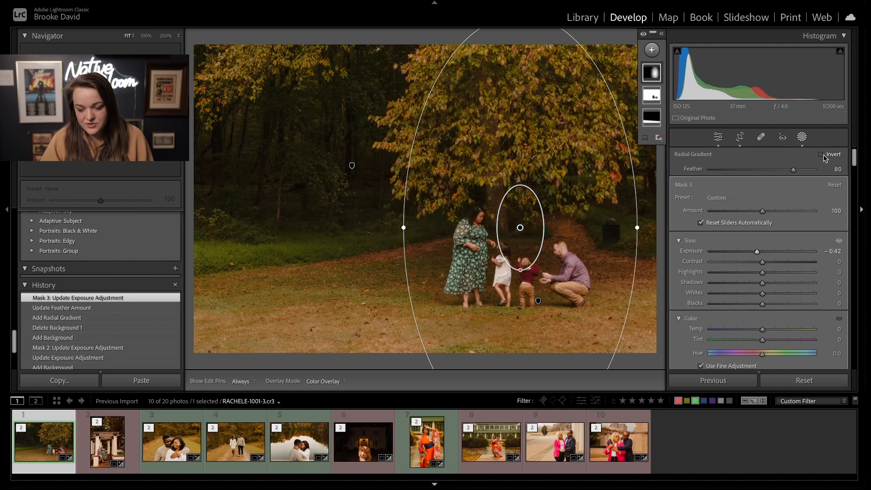
{"action": "left_click_drag", "start_coordinate": [643, 227], "coordinate": [629, 298]}
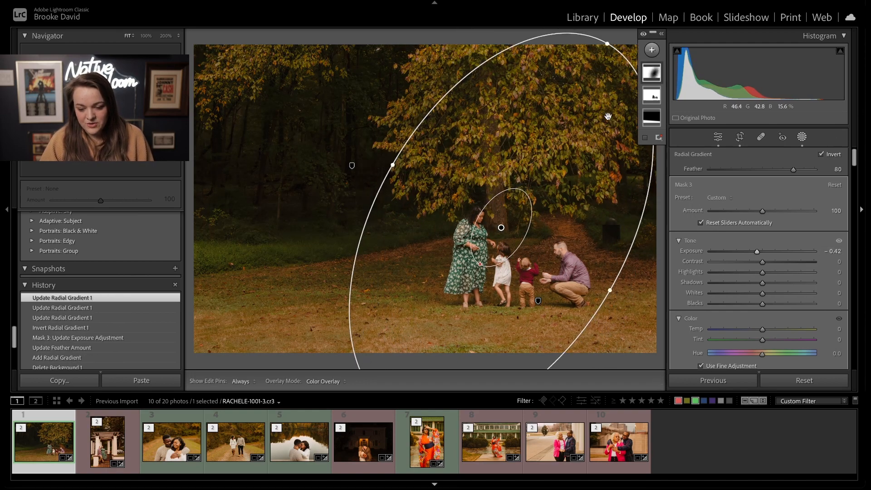
Step: Reduce the family photo's background mask Shadows to 28 and finish masking
{"action": "left_click", "coordinate": [651, 95]}
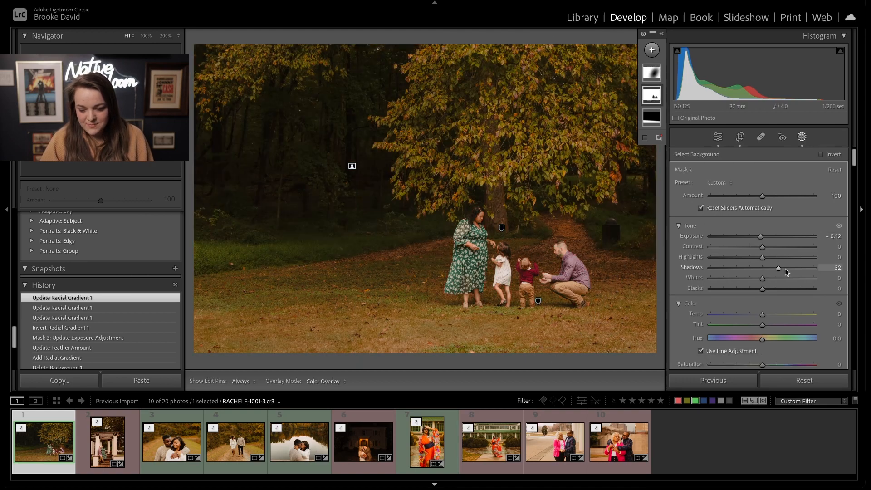
{"action": "mouse_move", "coordinate": [785, 268]}
{"action": "left_mouse_down"}
{"action": "mouse_move", "coordinate": [805, 268]}
{"action": "mouse_move", "coordinate": [715, 273]}
{"action": "mouse_move", "coordinate": [775, 274]}
{"action": "left_mouse_up"}
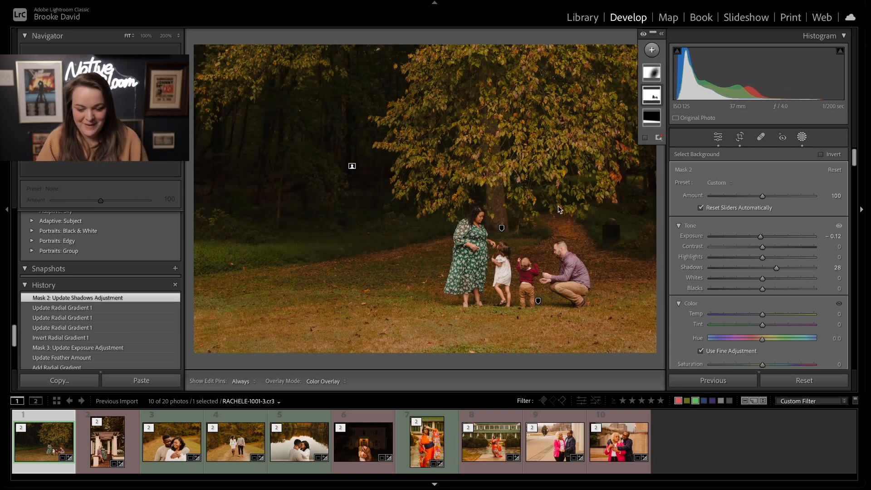
{"action": "key", "text": "Escape"}
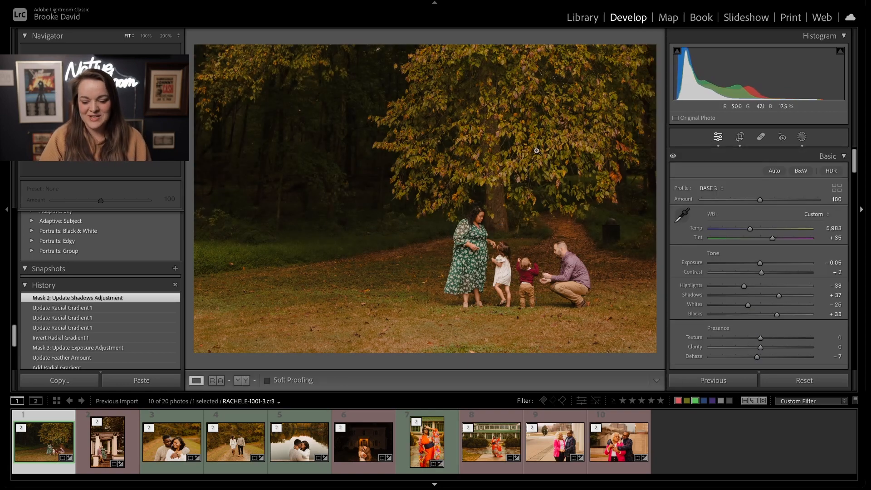
Step: Remove the dark bin beside the leaf-covered path behind the family with the Remove tool and update the healed patch
{"action": "left_click", "coordinate": [624, 237]}
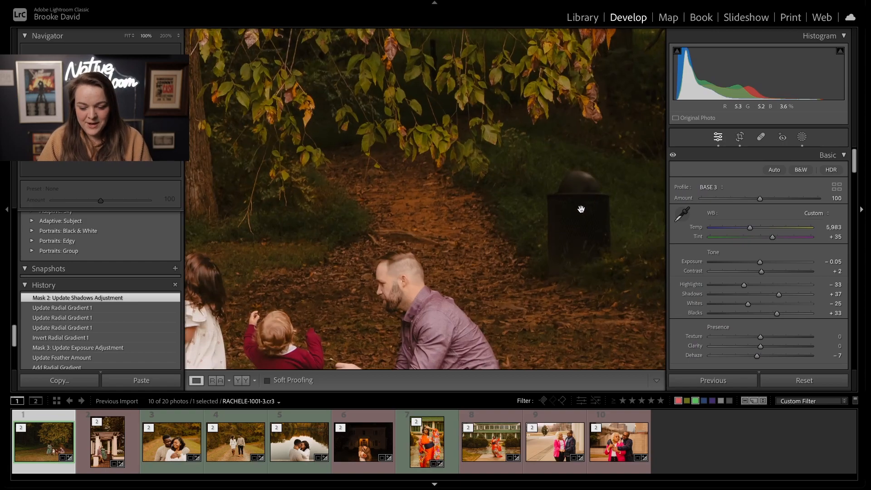
{"action": "key", "text": "1"}
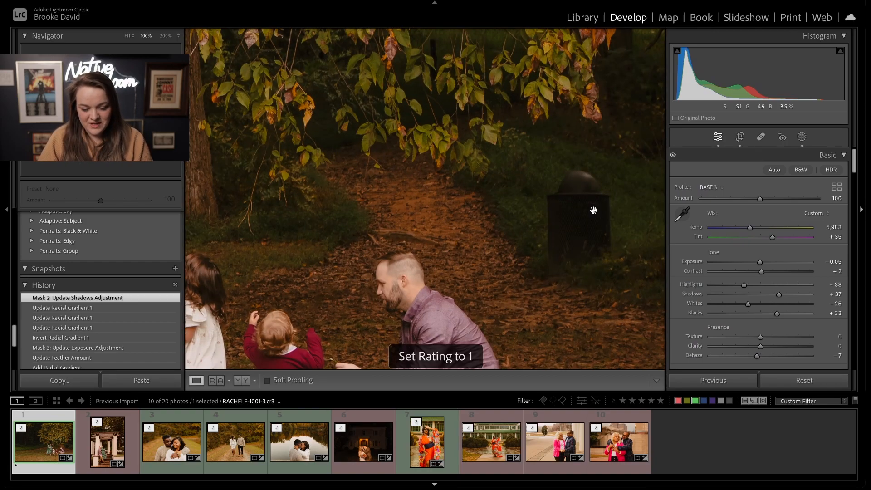
{"action": "key", "text": "0"}
{"action": "key", "text": "q"}
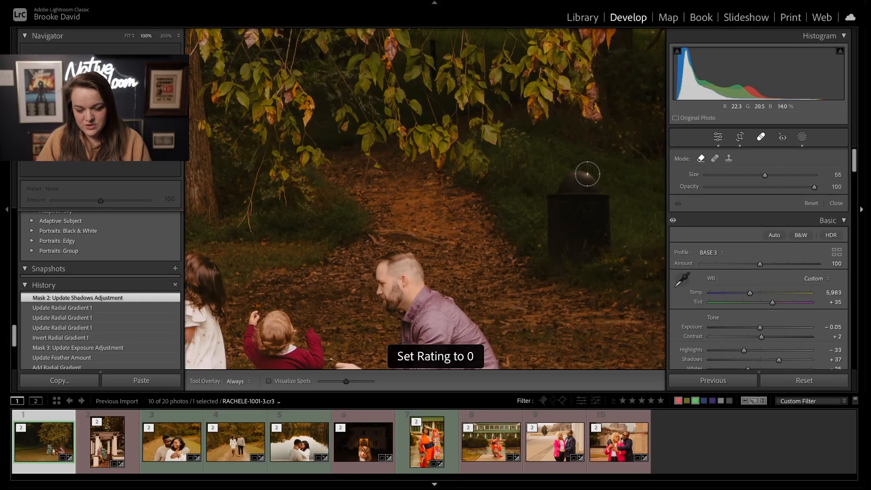
{"action": "mouse_move", "coordinate": [585, 171]}
{"action": "left_mouse_down"}
{"action": "mouse_move", "coordinate": [559, 198]}
{"action": "mouse_move", "coordinate": [580, 200]}
{"action": "mouse_move", "coordinate": [552, 222]}
{"action": "mouse_move", "coordinate": [562, 260]}
{"action": "mouse_move", "coordinate": [614, 256]}
{"action": "mouse_move", "coordinate": [573, 239]}
{"action": "mouse_move", "coordinate": [595, 239]}
{"action": "mouse_move", "coordinate": [595, 181]}
{"action": "mouse_move", "coordinate": [612, 234]}
{"action": "mouse_move", "coordinate": [567, 261]}
{"action": "mouse_move", "coordinate": [546, 233]}
{"action": "mouse_move", "coordinate": [583, 244]}
{"action": "left_mouse_up"}
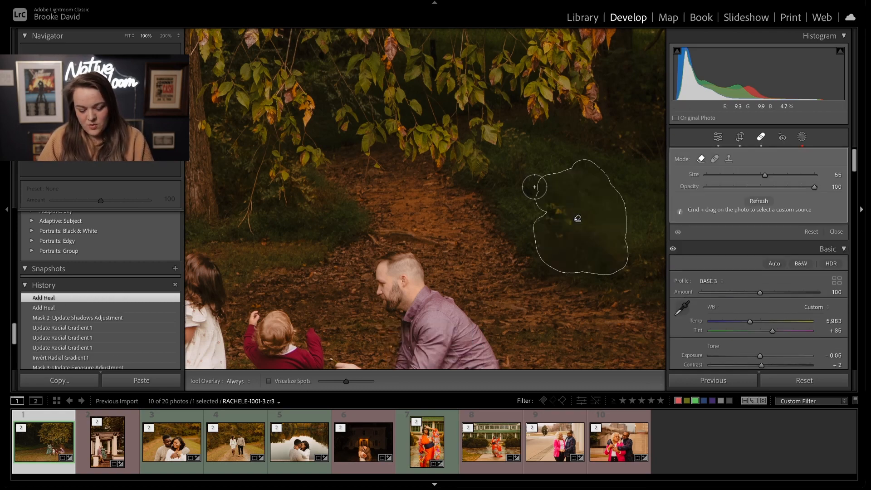
{"action": "key", "text": "z"}
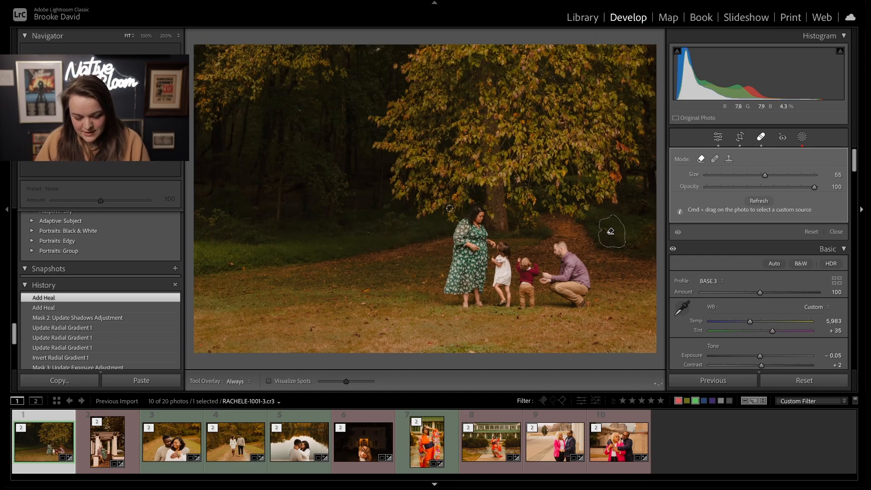
{"action": "mouse_move", "coordinate": [289, 235]}
{"action": "left_mouse_down"}
{"action": "mouse_move", "coordinate": [414, 249]}
{"action": "mouse_move", "coordinate": [402, 252]}
{"action": "left_mouse_up"}
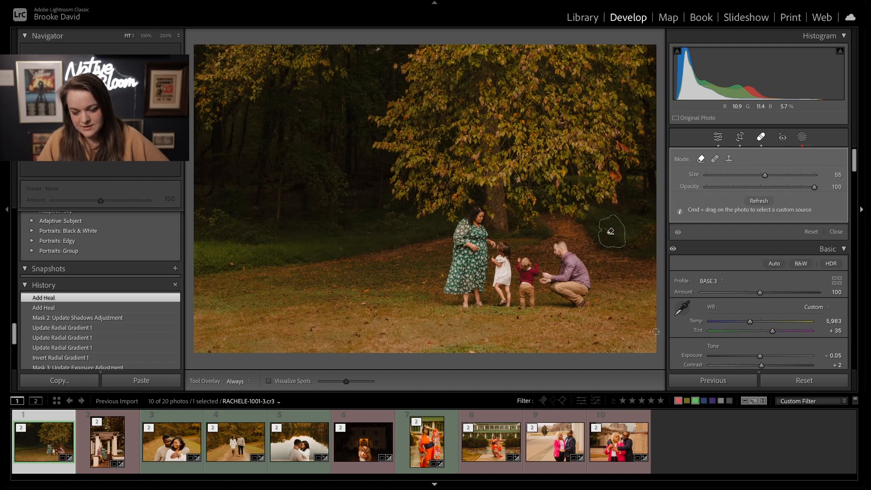
{"action": "left_click", "coordinate": [611, 232]}
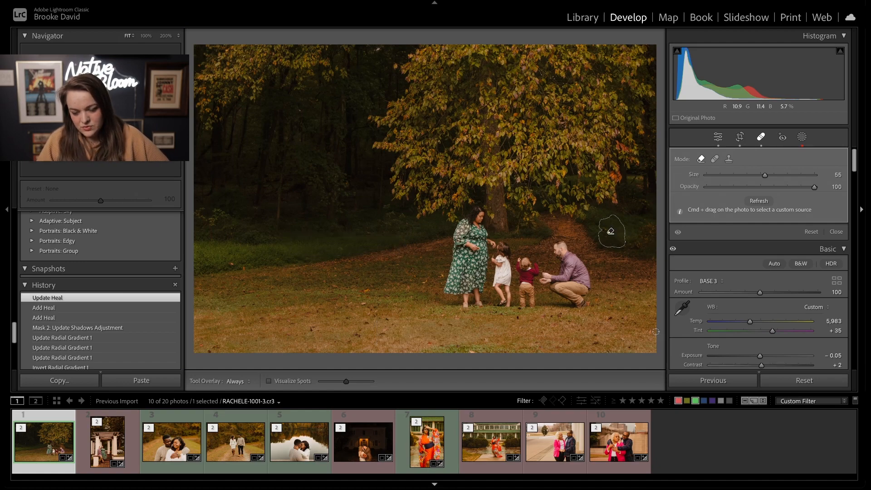
{"action": "key", "text": "q"}
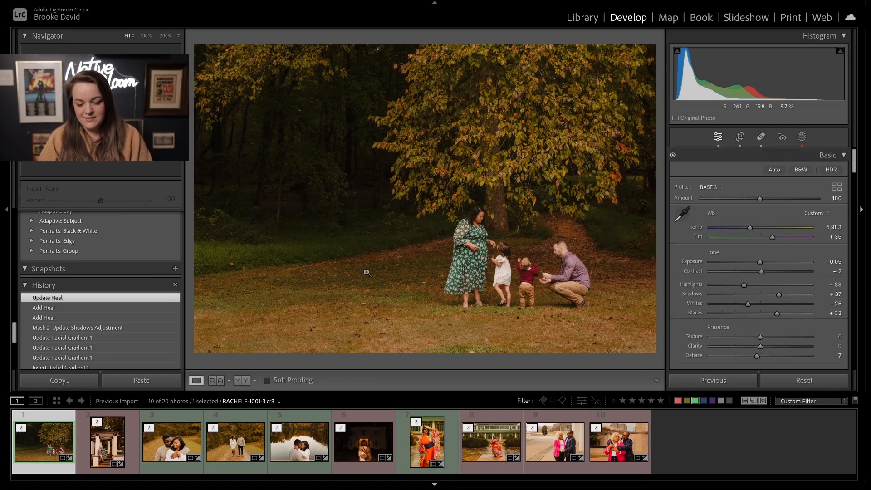
Step: Compare the family photo's imported state with its latest edited state
{"action": "scroll", "coordinate": [98, 329], "scroll_direction": "down", "scroll_amount": 6}
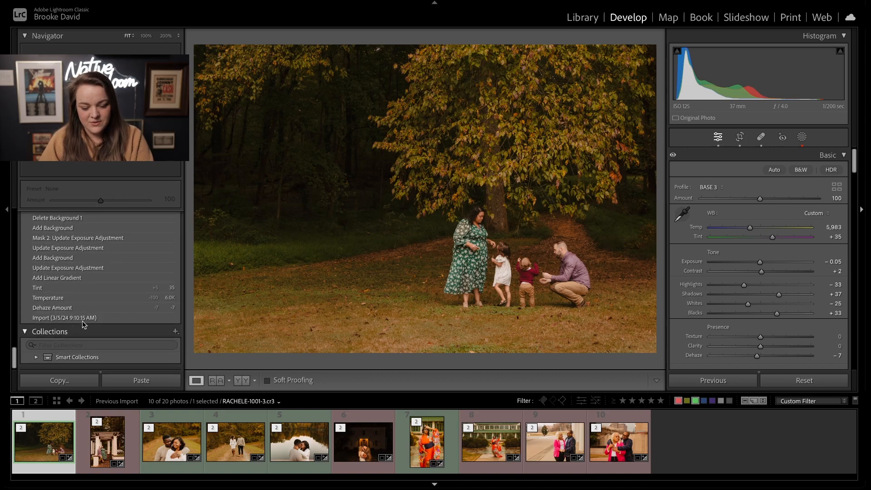
{"action": "left_click", "coordinate": [91, 319]}
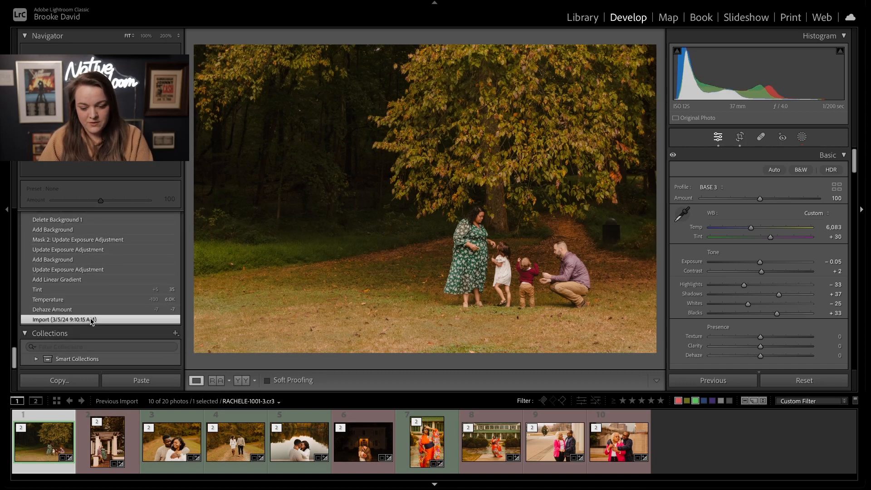
{"action": "scroll", "coordinate": [92, 317], "scroll_direction": "up", "scroll_amount": 10}
{"action": "left_click", "coordinate": [73, 239]}
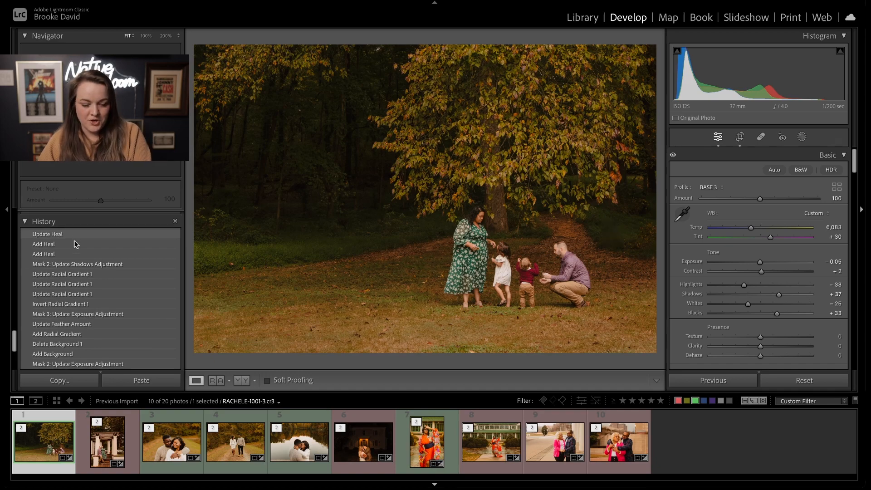
Step: Open the edited pergola photo and inspect the couple at 100% zoom
{"action": "left_click", "coordinate": [111, 442]}
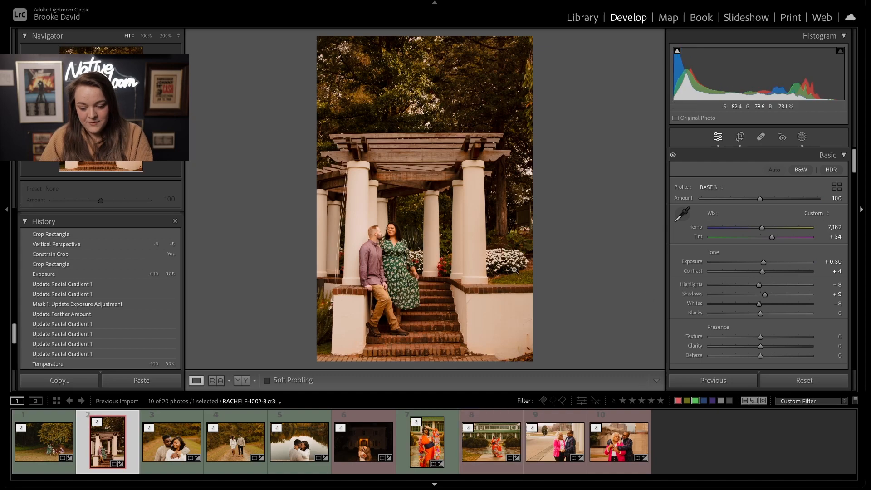
{"action": "left_click", "coordinate": [393, 234]}
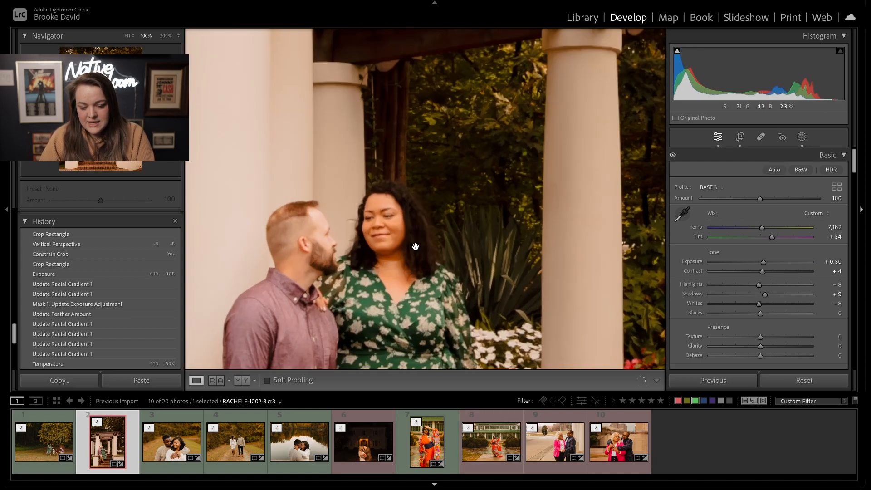
{"action": "left_click", "coordinate": [415, 247]}
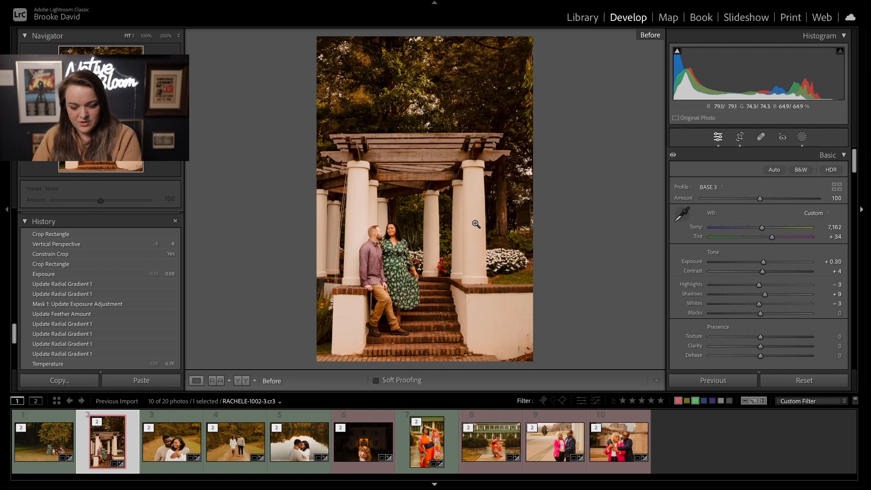
Step: Compare the edited pergola photo with its unedited copy, lifting the red and green label filter only for the comparison
{"action": "left_click", "coordinate": [695, 401]}
{"action": "left_click", "coordinate": [678, 401]}
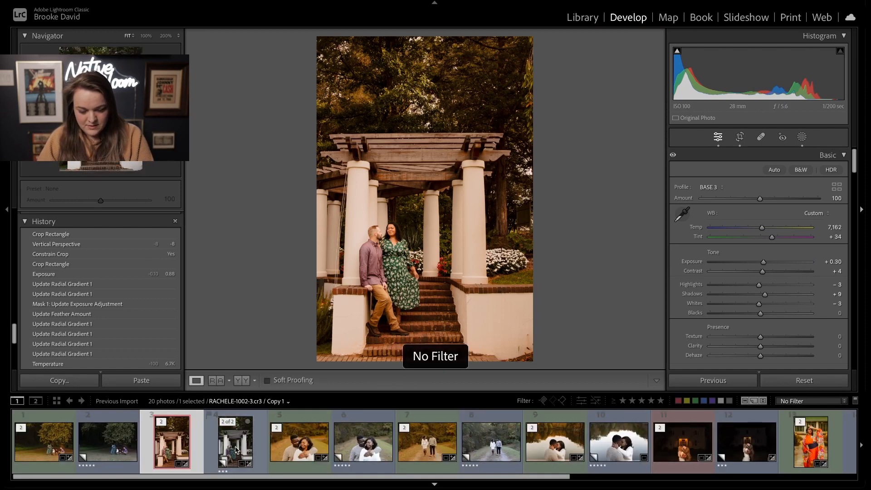
{"action": "left_click", "coordinate": [226, 464]}
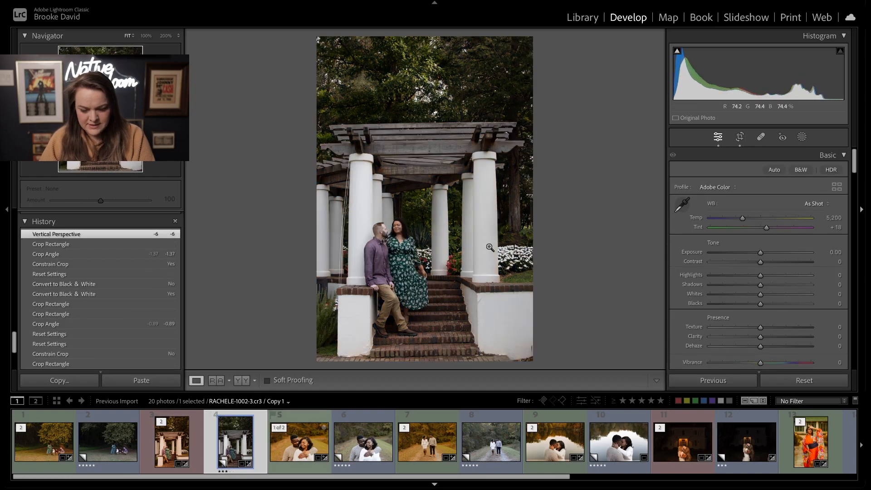
{"action": "left_click", "coordinate": [172, 449]}
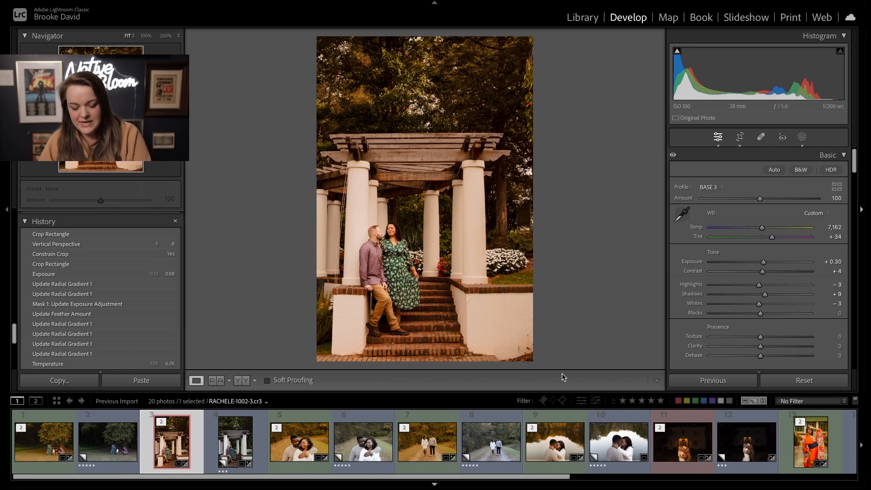
{"action": "left_click", "coordinate": [678, 401]}
{"action": "left_click", "coordinate": [695, 401]}
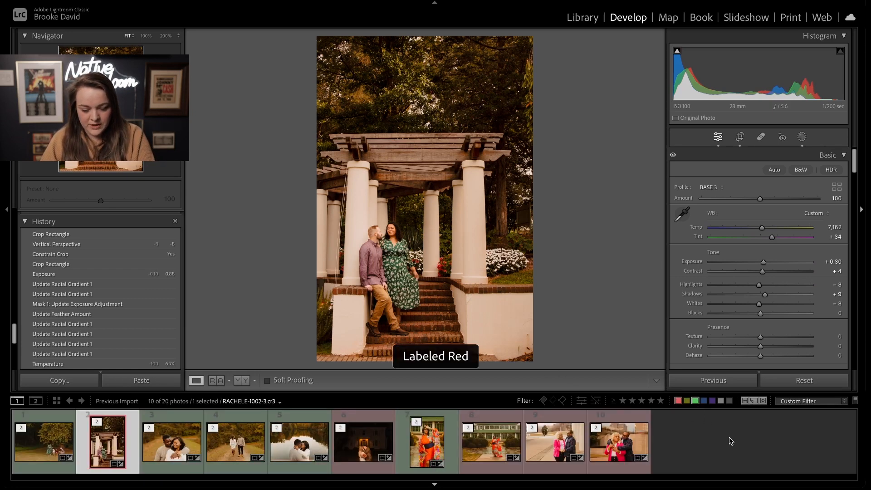
Step: Set the pergola photo's Tint to +30 and Temp to 6,562
{"action": "left_click", "coordinate": [769, 236]}
{"action": "left_click_drag", "start_coordinate": [761, 227], "coordinate": [756, 227]}
{"action": "scroll", "coordinate": [781, 279], "scroll_direction": "down", "scroll_amount": 1}
{"action": "scroll", "coordinate": [798, 286], "scroll_direction": "down", "scroll_amount": 1}
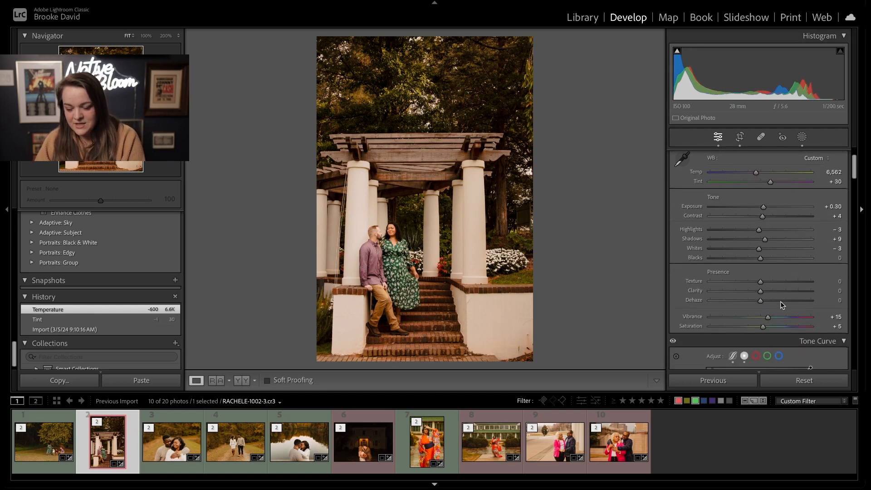
Step: Set the pergola photo's Dehaze to -5, Vibrance to +10, Contrast to -1 and Shadows to +12
{"action": "key", "text": "Down"}
{"action": "key", "text": "Down"}
{"action": "key", "text": "Down"}
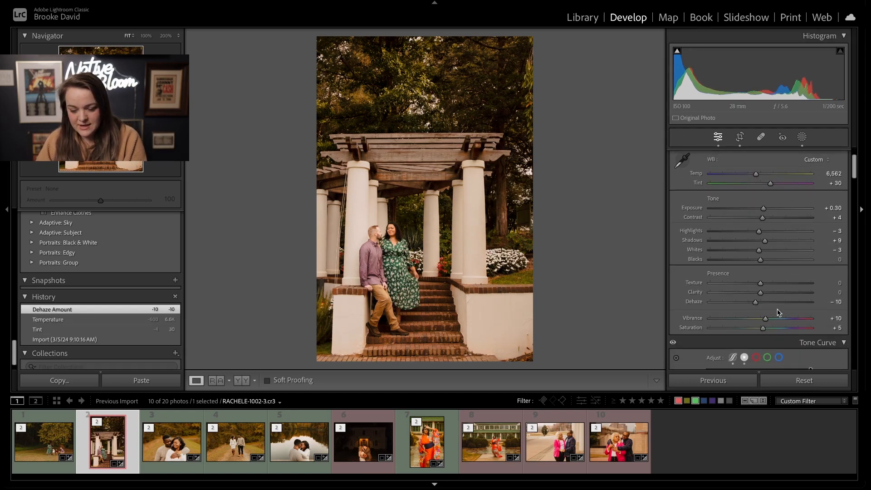
{"action": "key", "text": "Up"}
{"action": "key", "text": "Down"}
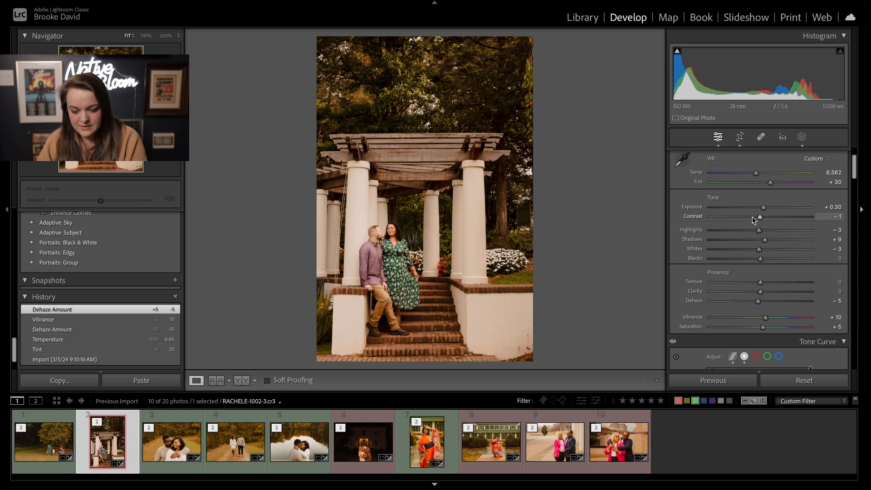
{"action": "mouse_move", "coordinate": [765, 240]}
{"action": "left_mouse_down"}
{"action": "mouse_move", "coordinate": [775, 239]}
{"action": "mouse_move", "coordinate": [766, 243]}
{"action": "left_mouse_up"}
Step: Compare the photo with and without its tone curve, and reset the point curve to Linear
{"action": "scroll", "coordinate": [769, 264], "scroll_direction": "down", "scroll_amount": 5}
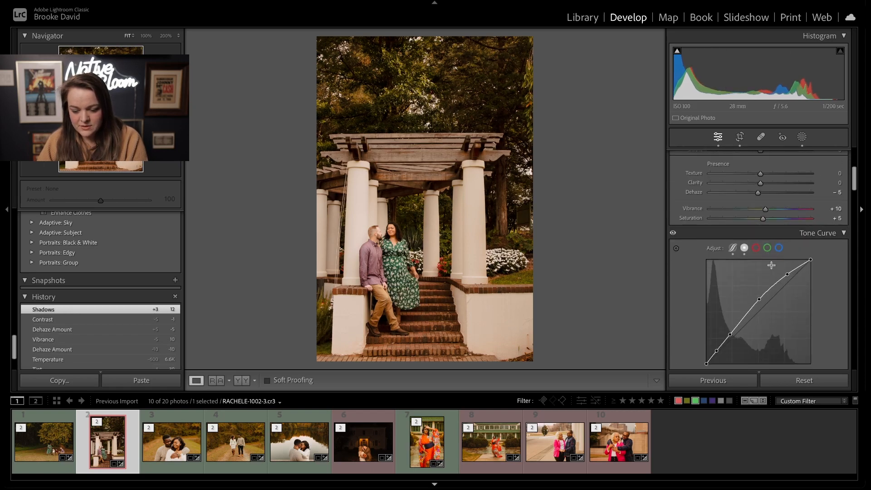
{"action": "left_click", "coordinate": [673, 233]}
{"action": "left_click", "coordinate": [674, 234]}
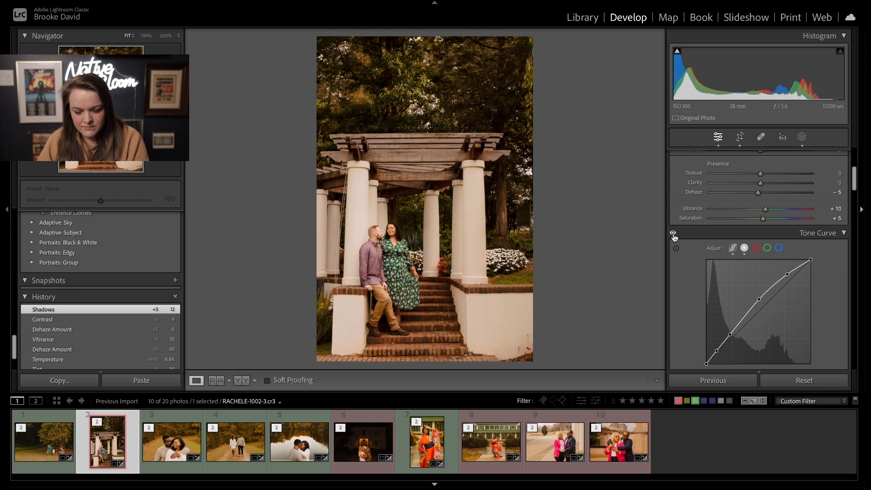
{"action": "left_click", "coordinate": [674, 235]}
{"action": "scroll", "coordinate": [766, 261], "scroll_direction": "down", "scroll_amount": 5}
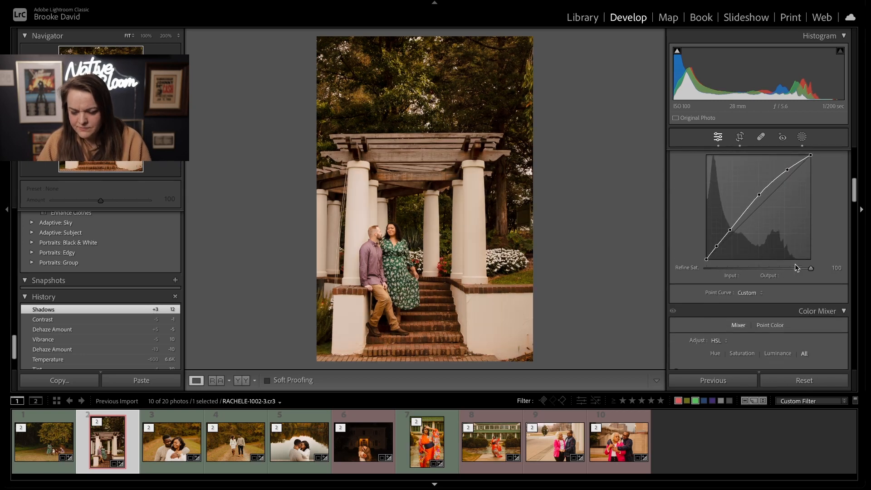
{"action": "left_click", "coordinate": [753, 286]}
{"action": "left_click", "coordinate": [764, 241]}
{"action": "left_click", "coordinate": [755, 290]}
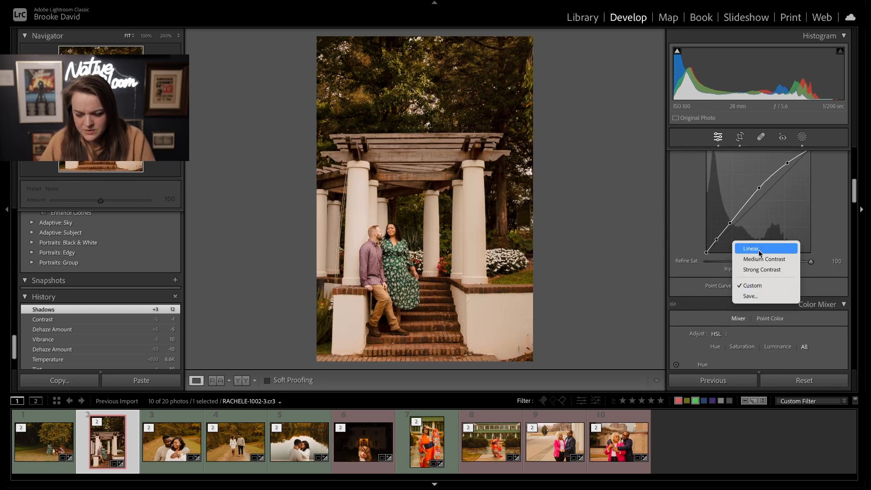
{"action": "left_click", "coordinate": [758, 248]}
Step: Rebalance the photo's tone with Exposure +0.80, Contrast +4 and Dehaze 0
{"action": "scroll", "coordinate": [773, 248], "scroll_direction": "up", "scroll_amount": 5}
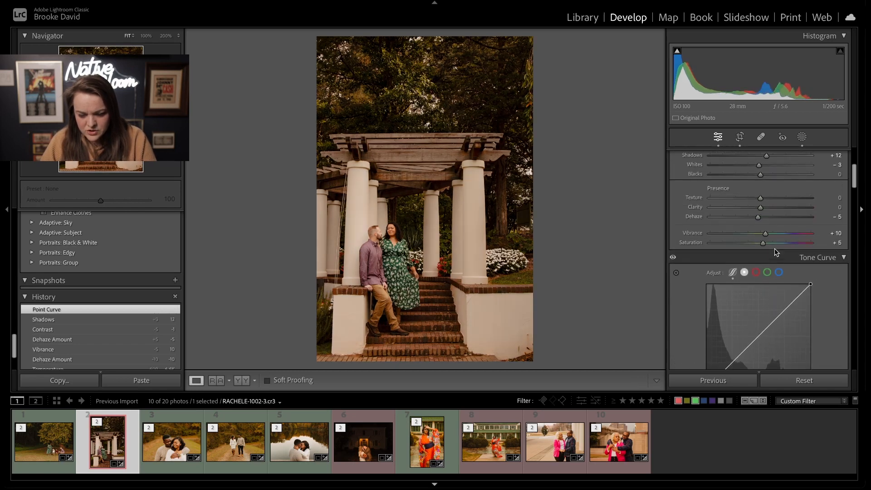
{"action": "key", "text": "Up"}
{"action": "key", "text": "Up"}
{"action": "key", "text": "Up"}
{"action": "key", "text": "Up"}
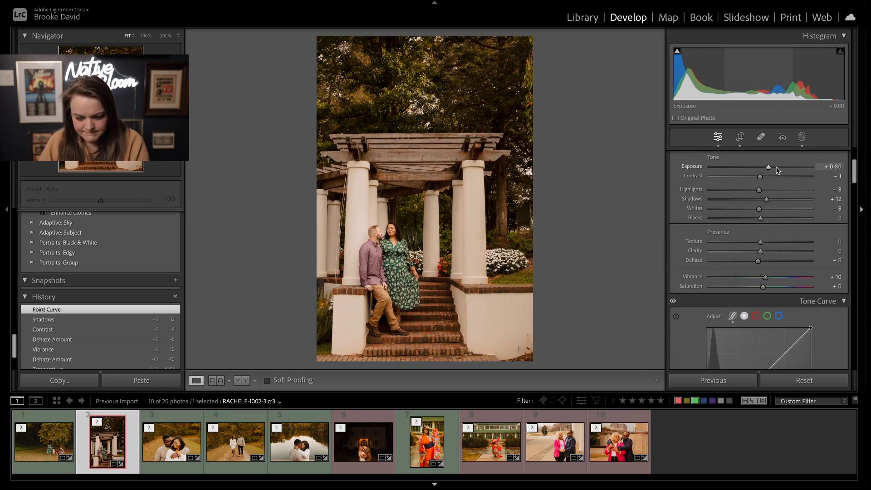
{"action": "key", "text": "Up"}
{"action": "key", "text": "Up"}
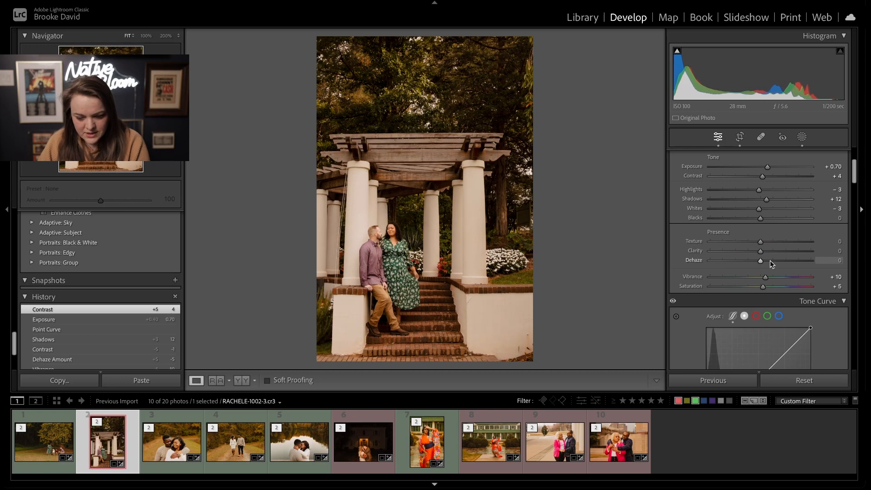
{"action": "key", "text": "Up"}
{"action": "key", "text": "Up"}
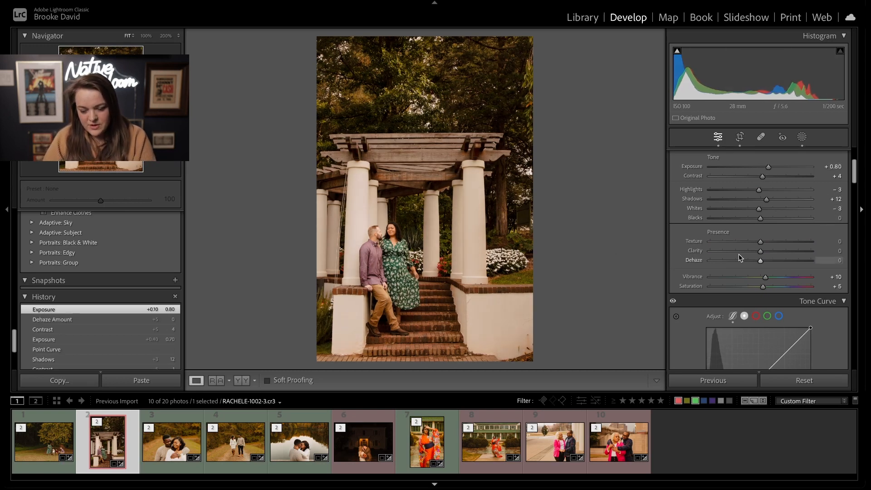
Step: Straighten the pergola photo to a crop angle of -1.34 and slightly reposition it within the crop frame
{"action": "scroll", "coordinate": [763, 254], "scroll_direction": "down", "scroll_amount": 6}
{"action": "key", "text": "r"}
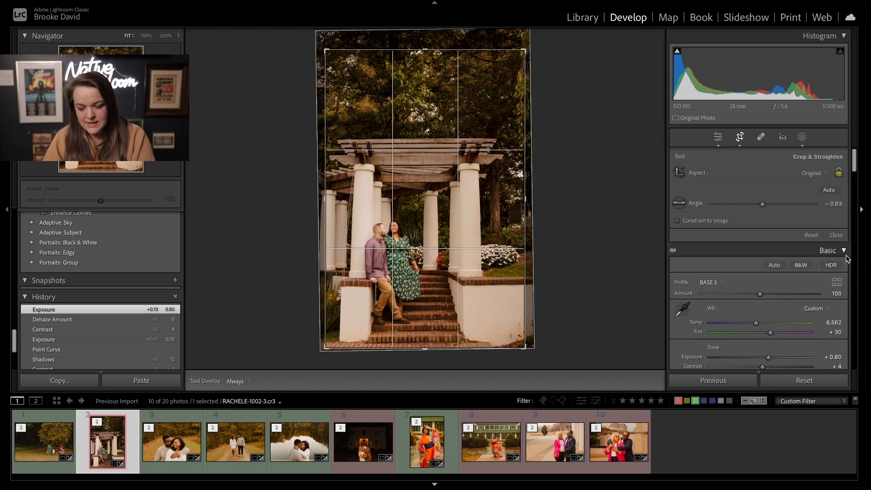
{"action": "left_click_drag", "start_coordinate": [586, 174], "coordinate": [566, 175]}
{"action": "left_click_drag", "start_coordinate": [480, 207], "coordinate": [482, 208]}
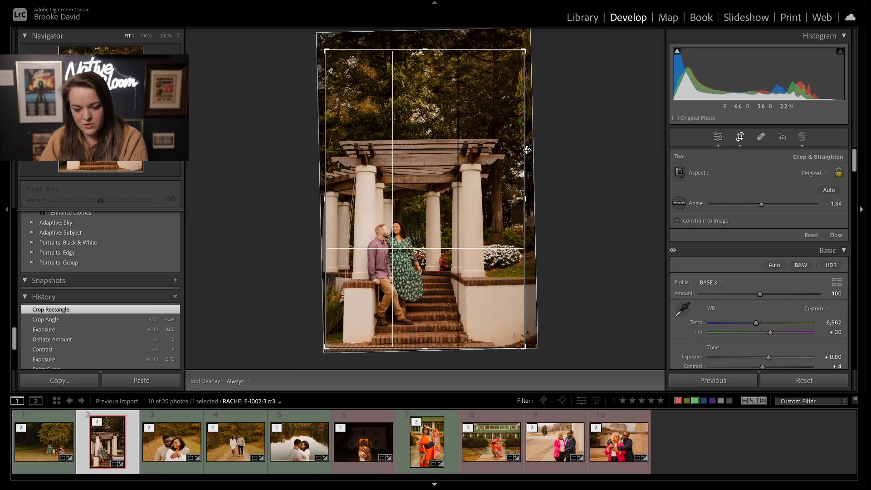
{"action": "left_click_drag", "start_coordinate": [492, 49], "coordinate": [479, 76]}
{"action": "left_click_drag", "start_coordinate": [467, 137], "coordinate": [473, 137]}
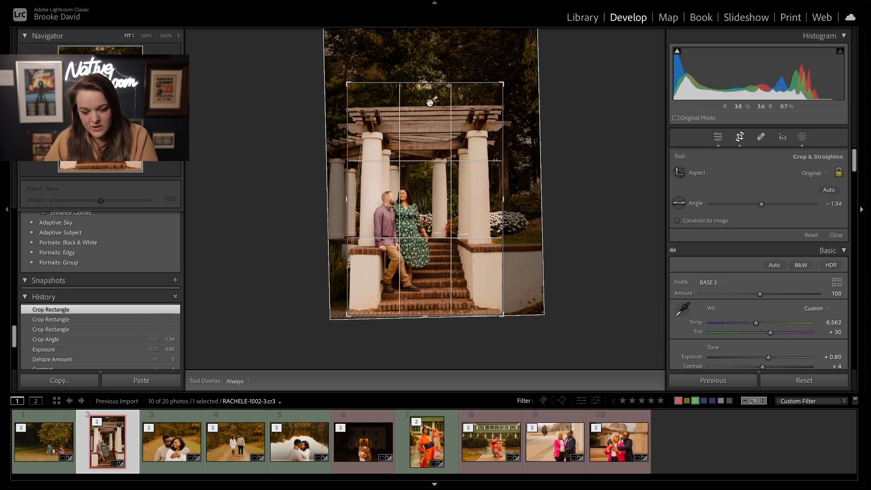
{"action": "key", "text": "r"}
{"action": "key", "text": "r"}
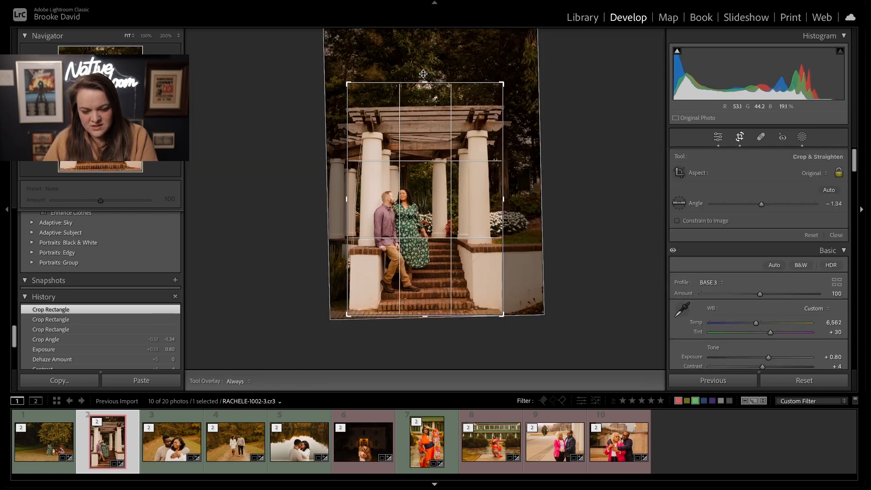
{"action": "key", "text": "ctrl+z"}
{"action": "key", "text": "ctrl+z"}
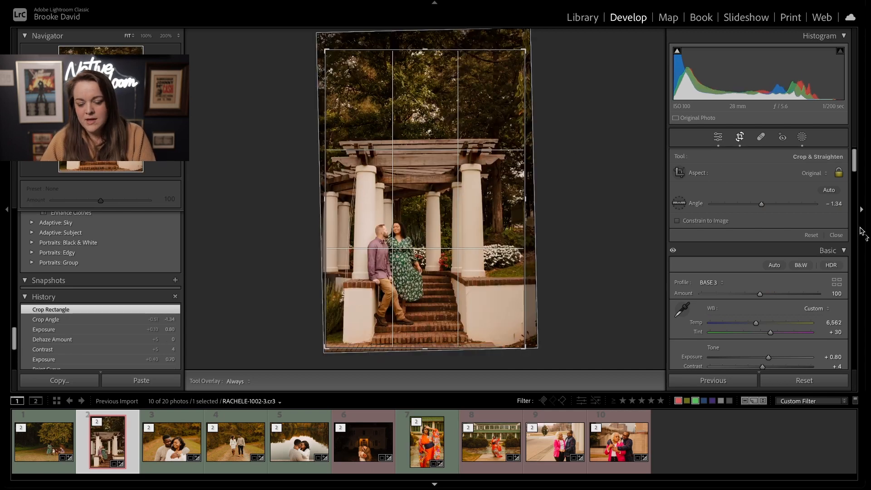
Step: Apply the crop, then enable Constrain Crop and set the Vertical transform to -5
{"action": "key", "text": "Return"}
{"action": "scroll", "coordinate": [787, 198], "scroll_direction": "down", "scroll_amount": 15}
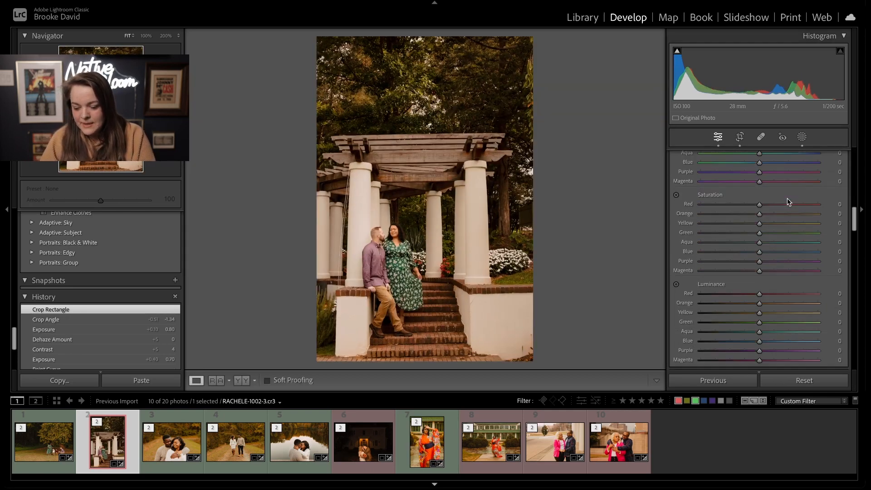
{"action": "scroll", "coordinate": [787, 202], "scroll_direction": "down", "scroll_amount": 15}
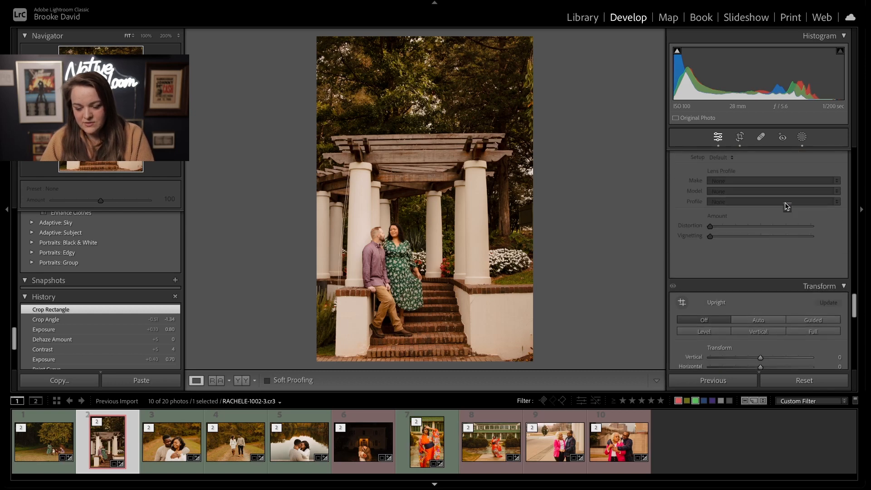
{"action": "scroll", "coordinate": [785, 203], "scroll_direction": "up", "scroll_amount": 4}
{"action": "scroll", "coordinate": [785, 206], "scroll_direction": "down", "scroll_amount": 4}
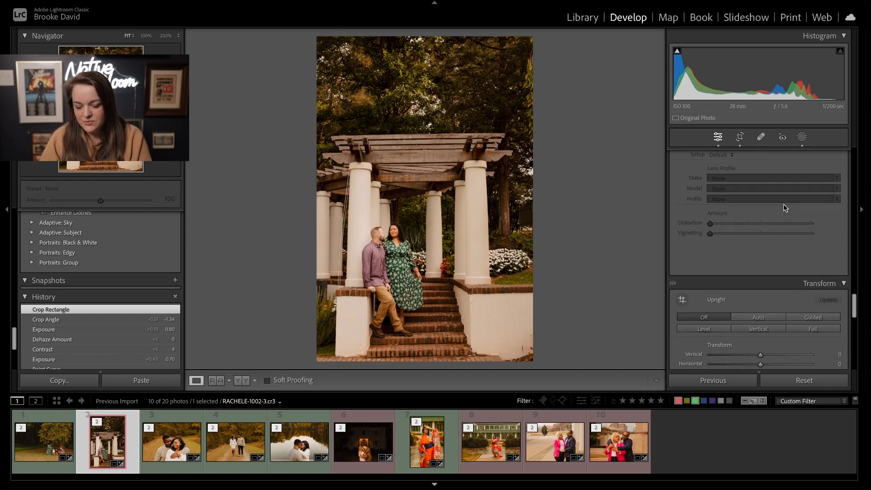
{"action": "scroll", "coordinate": [786, 208], "scroll_direction": "down", "scroll_amount": 5}
{"action": "left_click", "coordinate": [731, 250]}
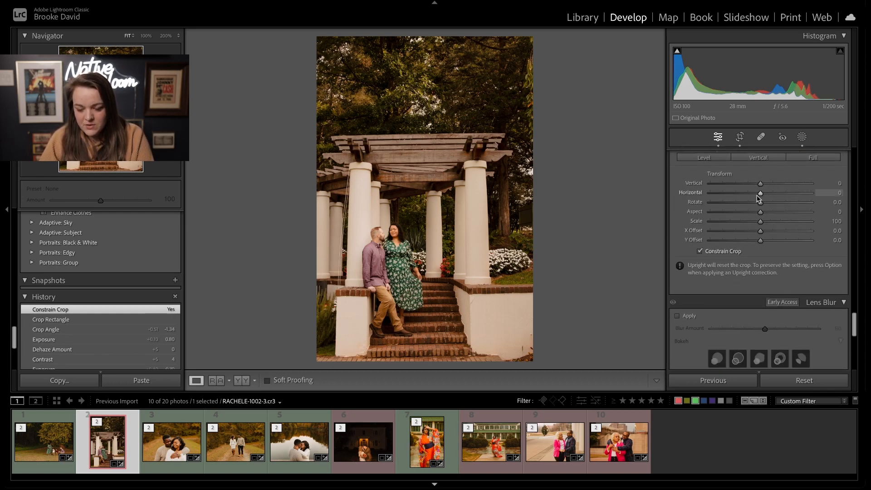
{"action": "left_click_drag", "start_coordinate": [760, 183], "coordinate": [757, 183]}
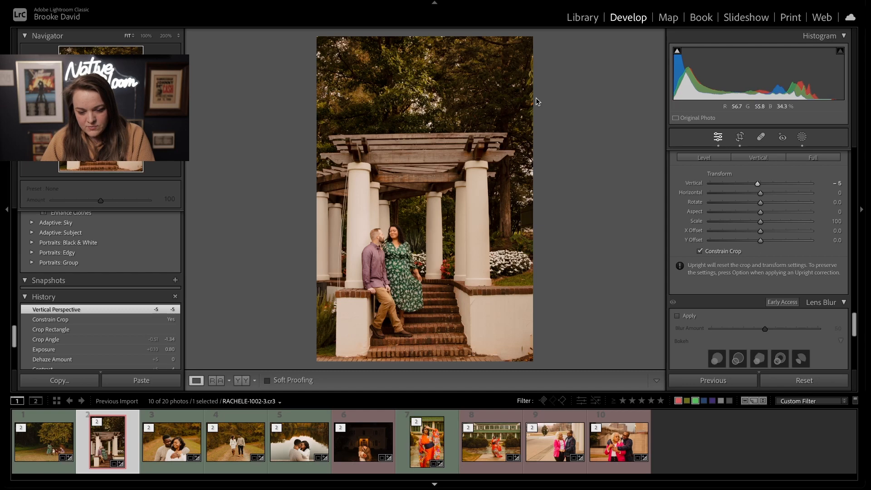
Step: Set the photo's overall Exposure to +0.70
{"action": "scroll", "coordinate": [739, 189], "scroll_direction": "up", "scroll_amount": 15}
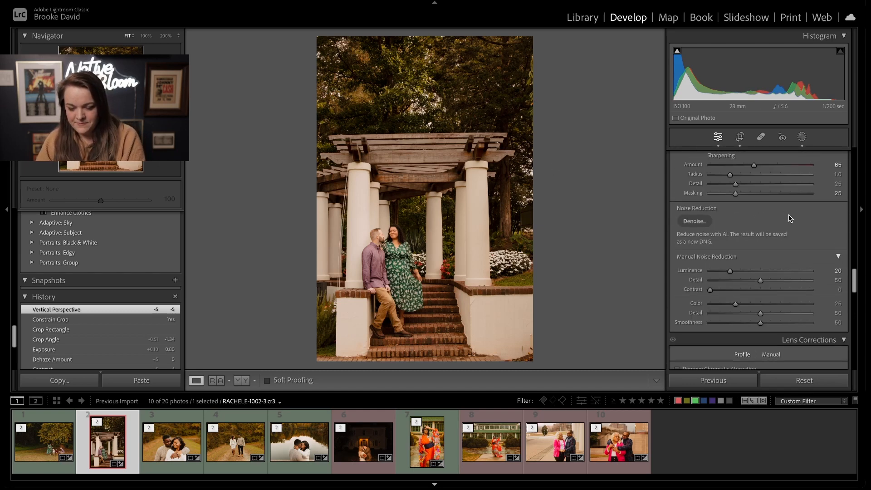
{"action": "scroll", "coordinate": [790, 218], "scroll_direction": "up", "scroll_amount": 10}
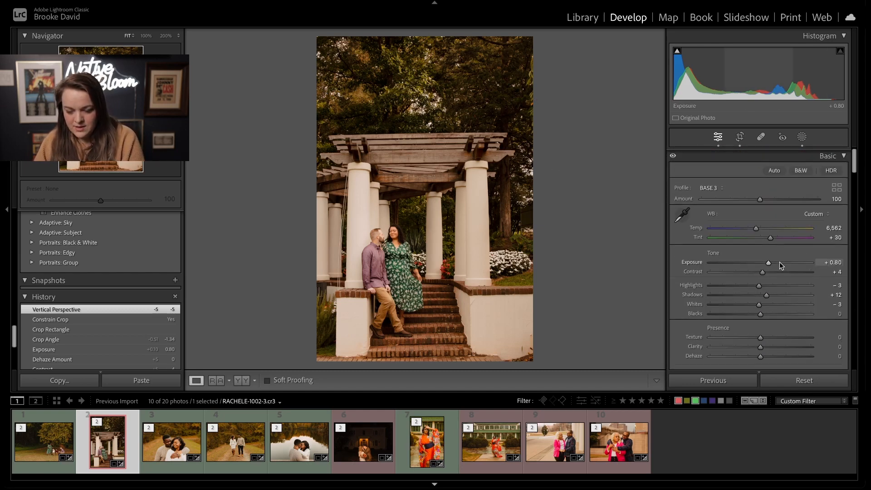
Step: Select the existing radial gradient mask, widen its ellipse around the couple and set its Feather to 81
{"action": "key", "text": "shift+m"}
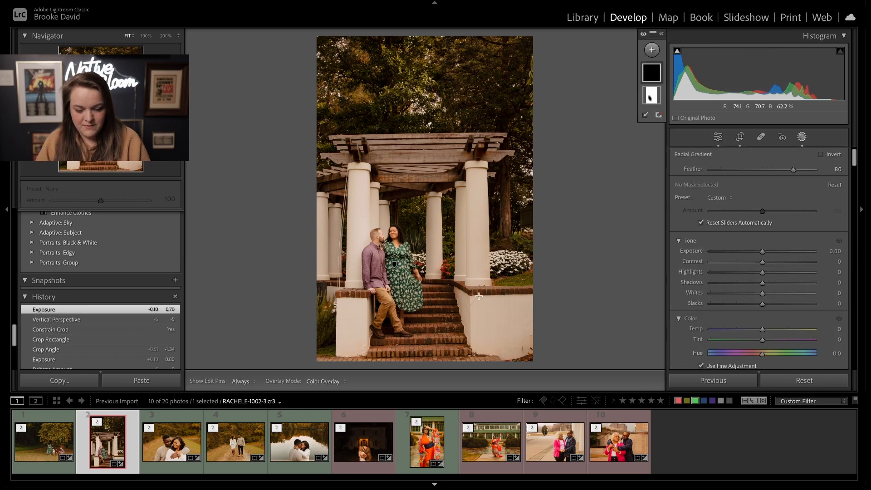
{"action": "left_click", "coordinate": [651, 95]}
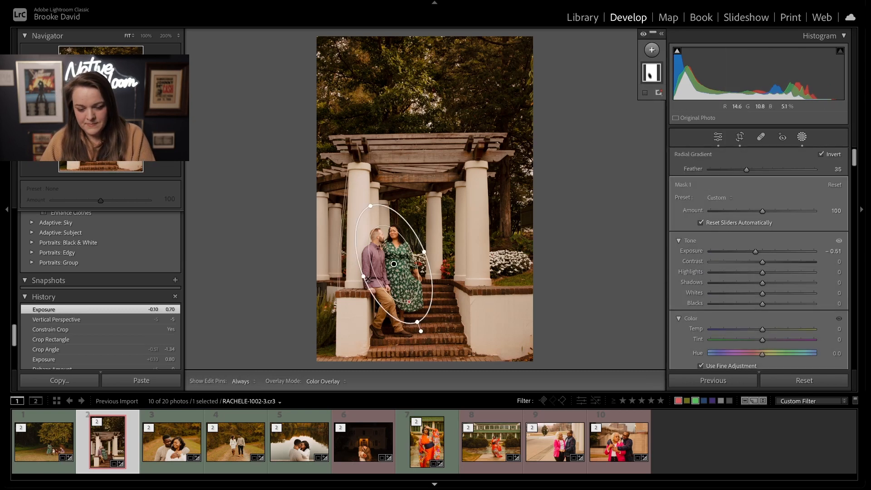
{"action": "left_click_drag", "start_coordinate": [409, 281], "coordinate": [408, 275]}
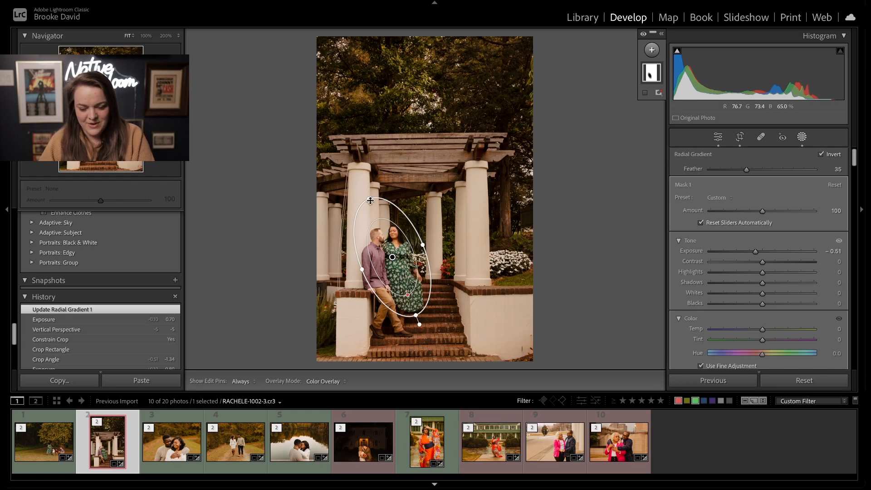
{"action": "left_click_drag", "start_coordinate": [370, 200], "coordinate": [355, 165]}
{"action": "left_click_drag", "start_coordinate": [422, 244], "coordinate": [471, 225]}
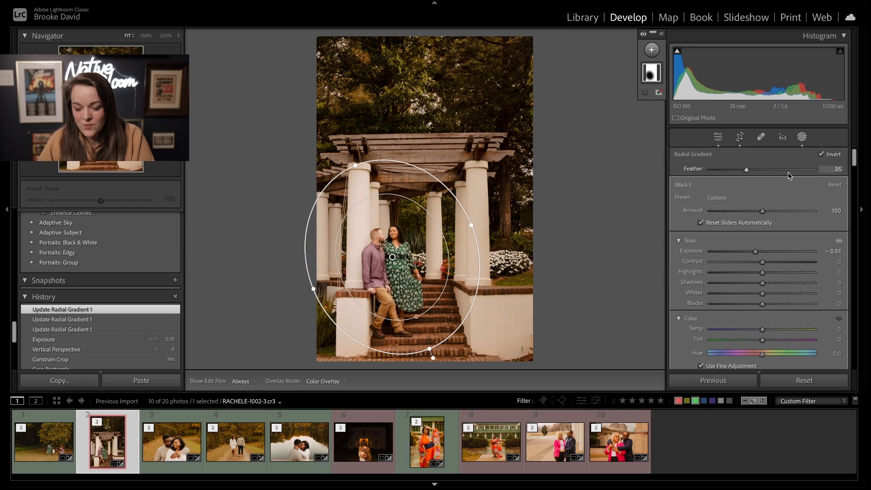
{"action": "mouse_move", "coordinate": [787, 173]}
{"action": "left_mouse_down"}
{"action": "mouse_move", "coordinate": [779, 172]}
{"action": "mouse_move", "coordinate": [796, 176]}
{"action": "left_mouse_up"}
Step: Apply the Exposure preset to Mask 1, stretch and tilt its ellipse over the couple, and set its Exposure to -0.59
{"action": "left_click", "coordinate": [718, 198]}
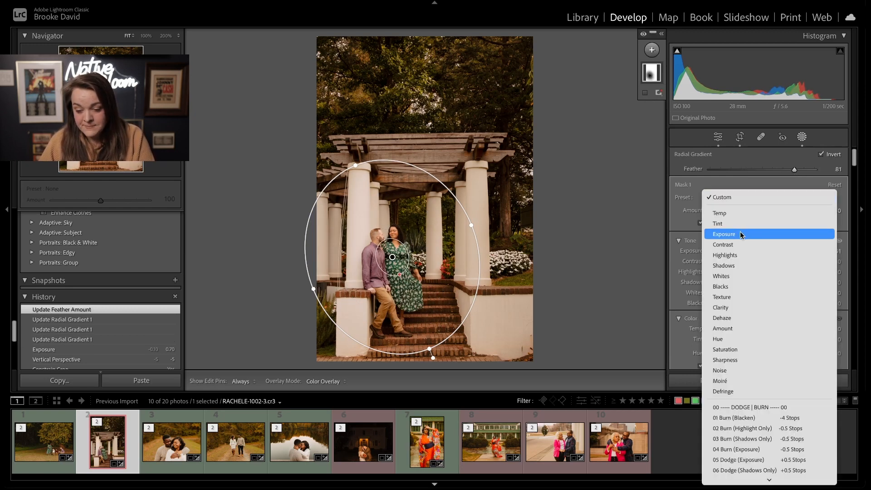
{"action": "left_click", "coordinate": [741, 234]}
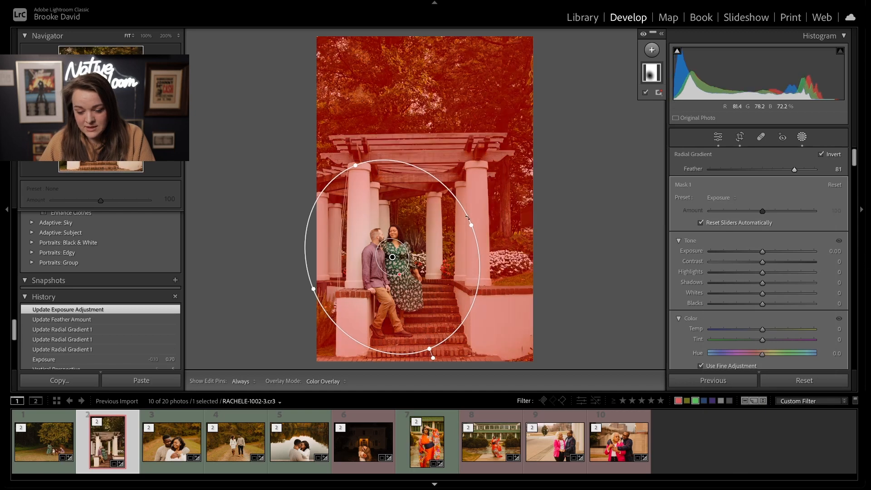
{"action": "left_click_drag", "start_coordinate": [357, 166], "coordinate": [344, 103]}
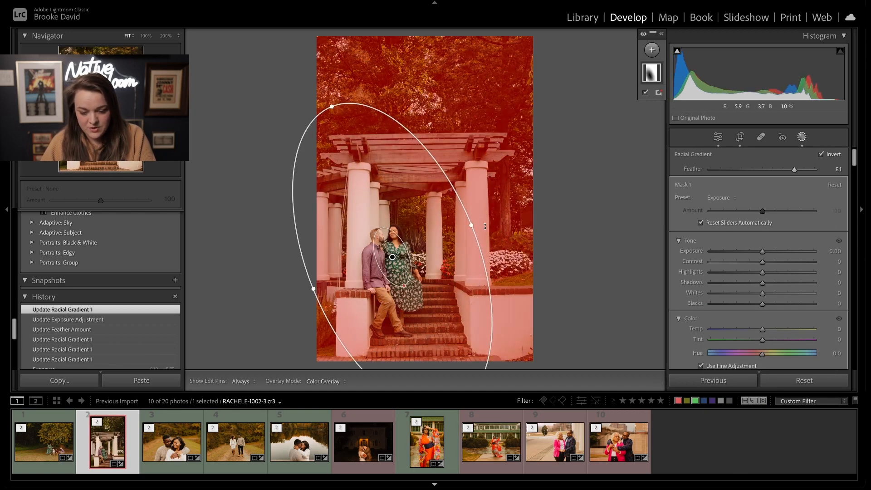
{"action": "left_click_drag", "start_coordinate": [483, 224], "coordinate": [435, 250]}
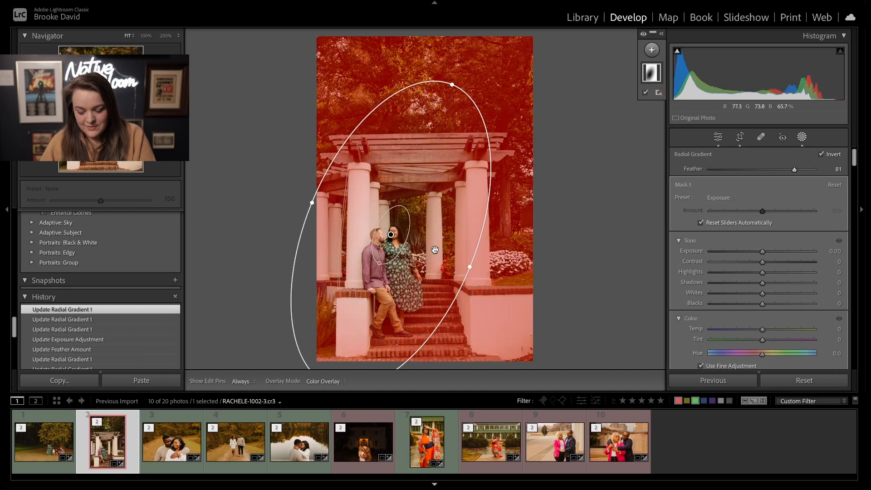
{"action": "left_click_drag", "start_coordinate": [766, 251], "coordinate": [754, 251]}
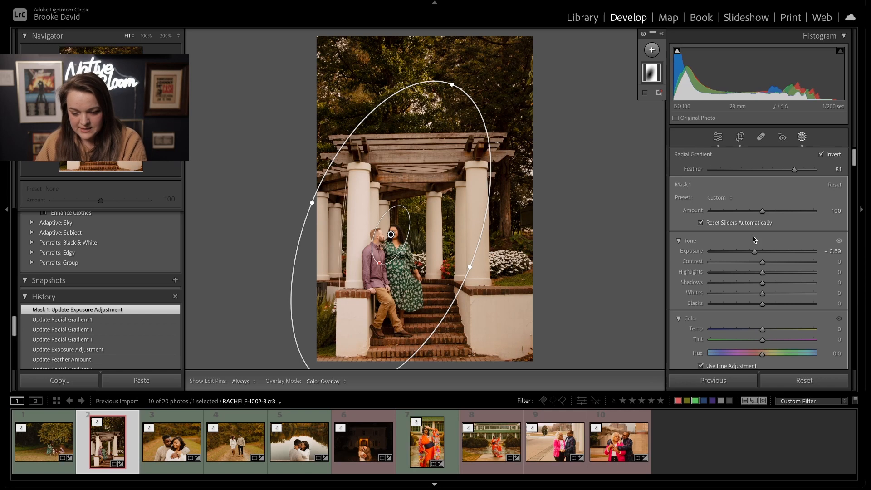
{"action": "key", "text": "shift+w"}
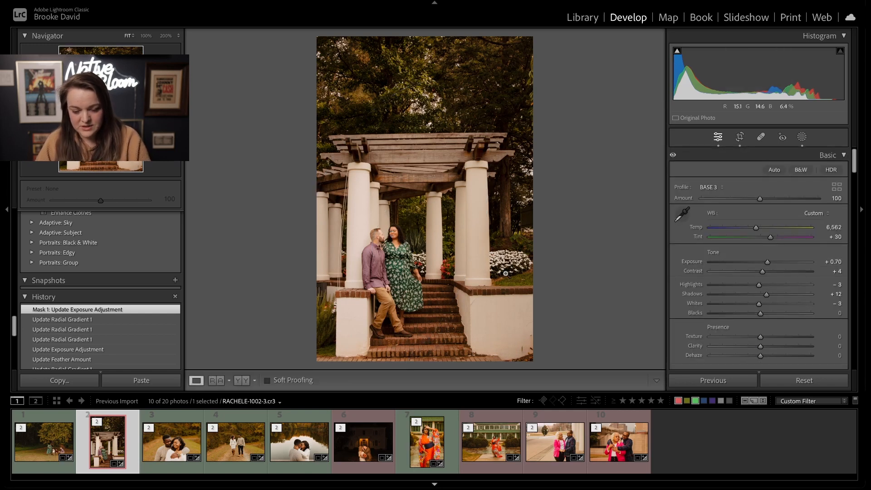
Step: Compare the pergola photo's imported state with its latest edited state in the history
{"action": "scroll", "coordinate": [74, 337], "scroll_direction": "down", "scroll_amount": 10}
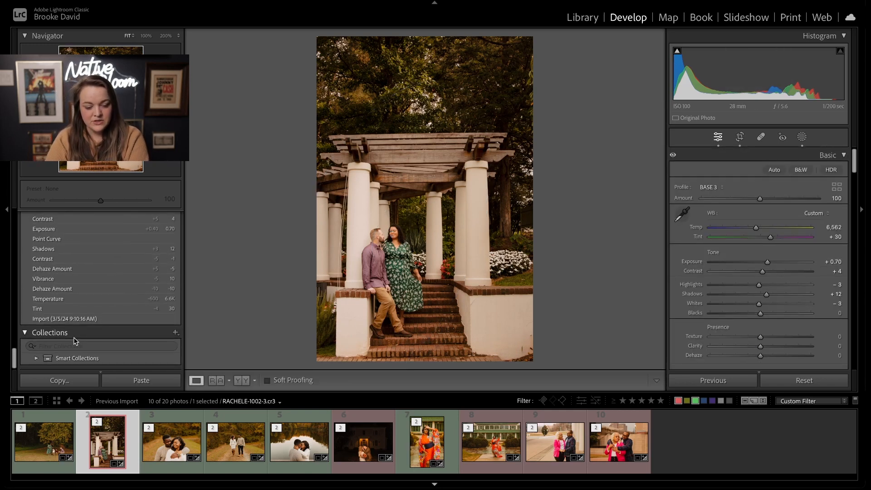
{"action": "left_click", "coordinate": [93, 320]}
{"action": "scroll", "coordinate": [94, 296], "scroll_direction": "up", "scroll_amount": 10}
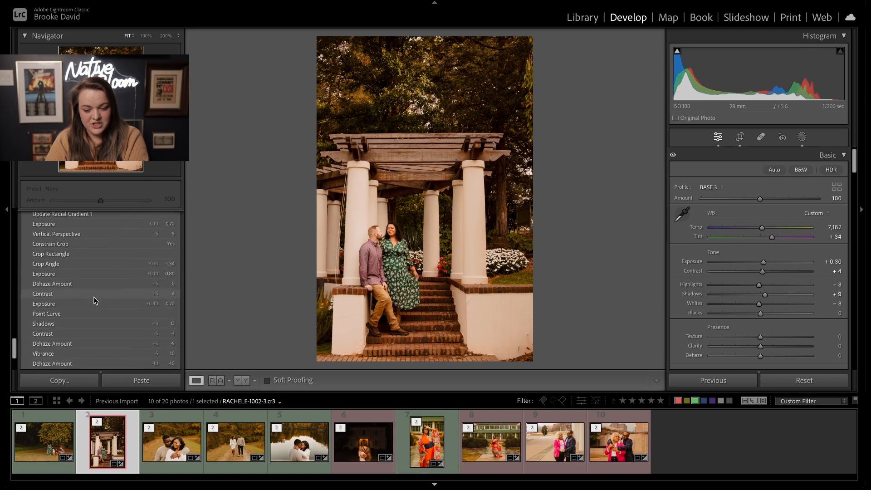
{"action": "left_click", "coordinate": [126, 245]}
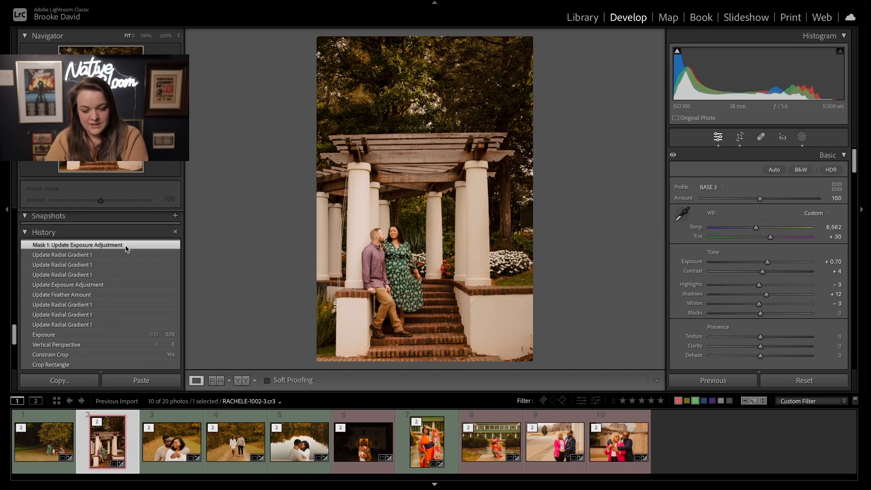
Step: Preview the pergola photo's import state once more, then return to its most recent Mask 1 exposure adjustment in the history
{"action": "scroll", "coordinate": [92, 354], "scroll_direction": "down", "scroll_amount": 10}
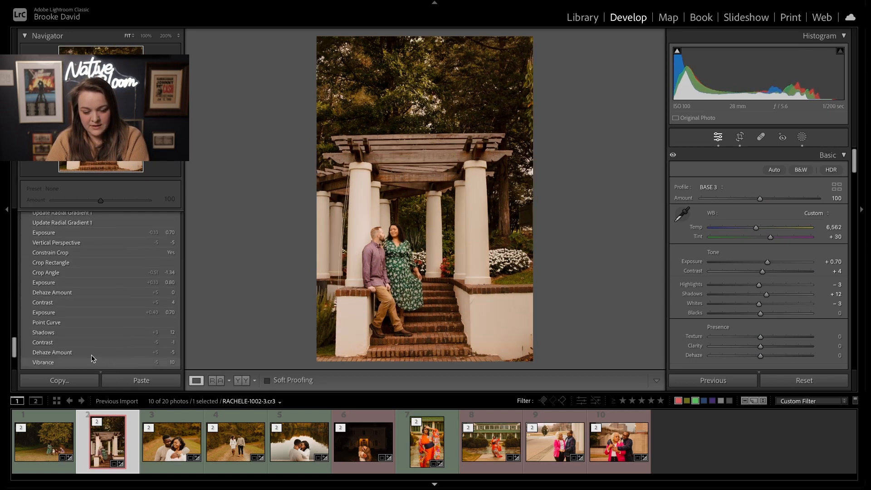
{"action": "left_click", "coordinate": [76, 320]}
{"action": "scroll", "coordinate": [88, 322], "scroll_direction": "up", "scroll_amount": 5}
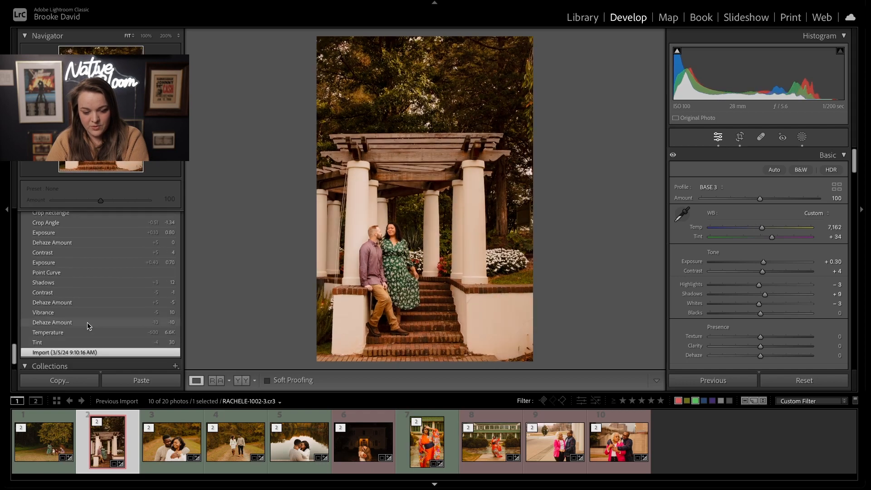
{"action": "left_click", "coordinate": [104, 354]}
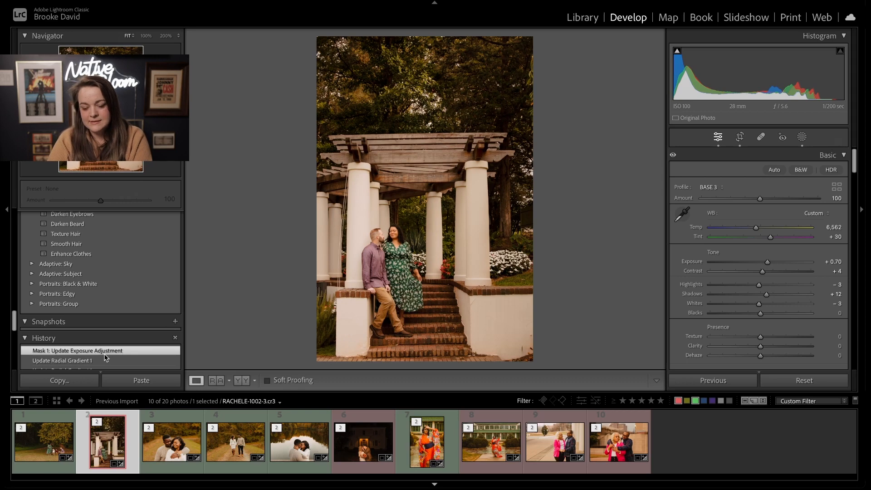
Step: Open the close-up portrait of the embracing couple and set Exposure to +0.15, Temp to 10,377 and Tint to +25
{"action": "left_click", "coordinate": [183, 450]}
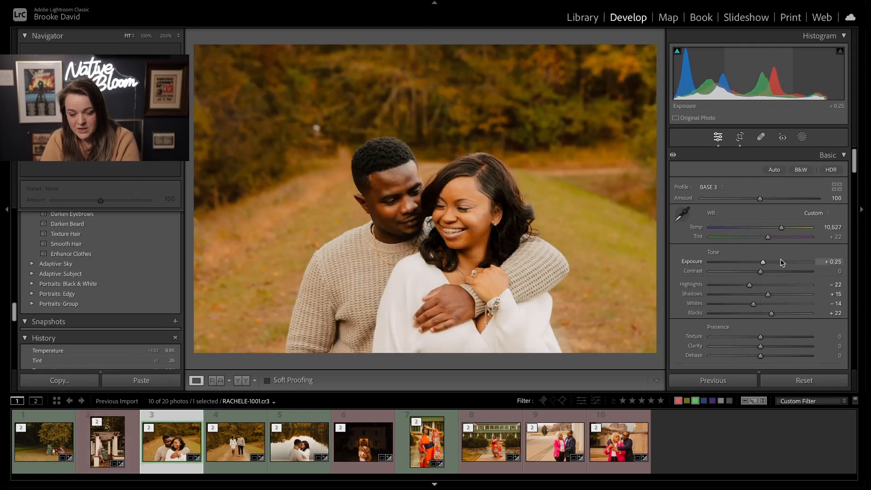
{"action": "key", "text": "Down"}
{"action": "key", "text": "Down"}
{"action": "key", "text": "Down"}
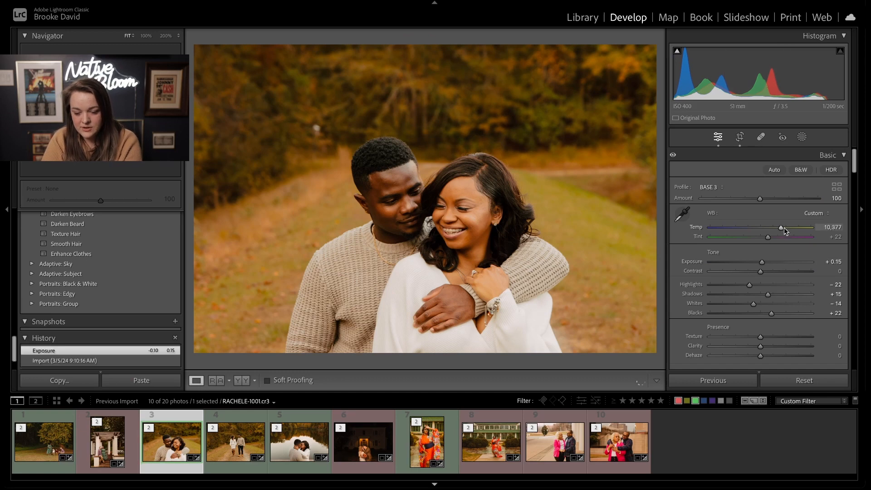
{"action": "key", "text": "Up"}
{"action": "key", "text": "Up"}
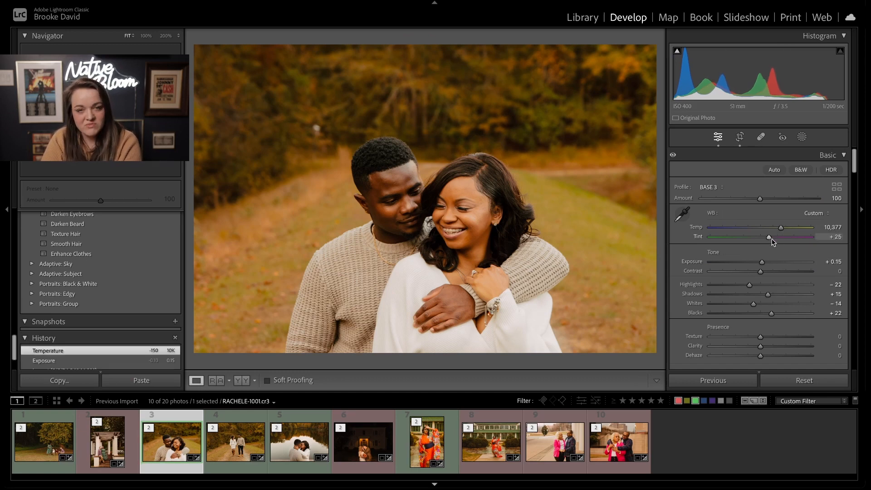
Step: Set the close-up portrait's Dehaze to -1
{"action": "scroll", "coordinate": [750, 287], "scroll_direction": "down", "scroll_amount": 5}
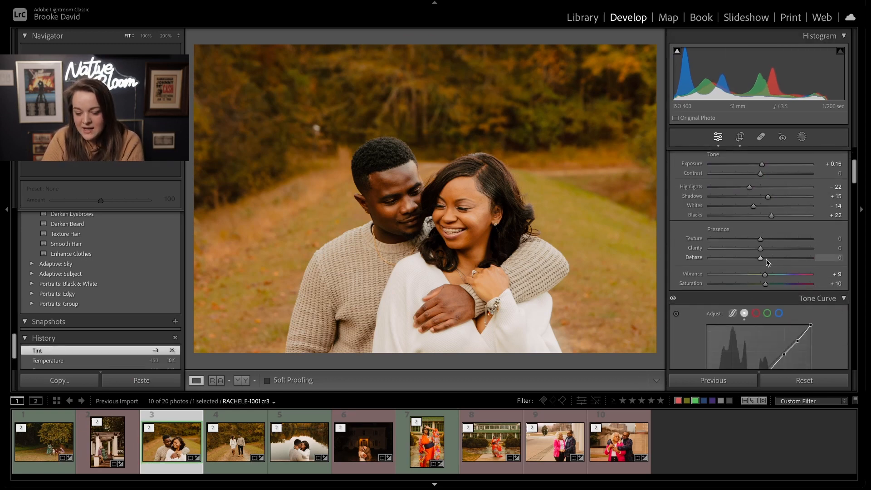
{"action": "key", "text": "Down"}
{"action": "key", "text": "Down"}
{"action": "key", "text": "Up"}
{"action": "key", "text": "Up"}
{"action": "key", "text": "Up"}
{"action": "key", "text": "Up"}
{"action": "key", "text": "Up"}
{"action": "key", "text": "Up"}
{"action": "key", "text": "Up"}
{"action": "key", "text": "Up"}
{"action": "key", "text": "Up"}
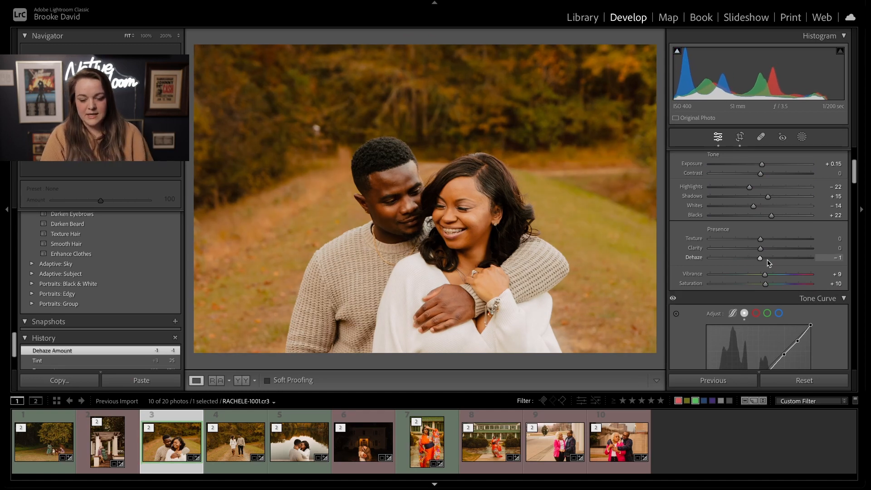
Step: Set the close-up portrait's Temp to 9,977, Tint to +28, Exposure to +0.05 and Contrast to -5
{"action": "scroll", "coordinate": [764, 244], "scroll_direction": "up", "scroll_amount": 5}
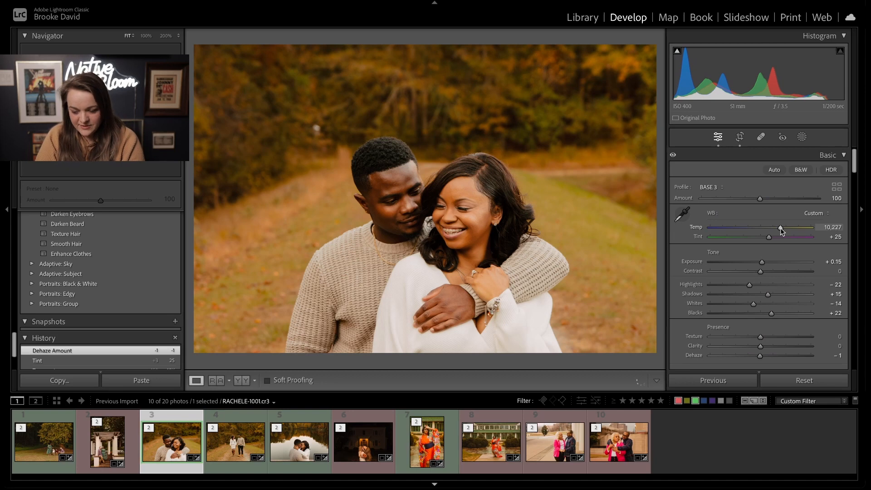
{"action": "key", "text": "Down"}
{"action": "key", "text": "Down"}
{"action": "key", "text": "Up"}
{"action": "key", "text": "Up"}
{"action": "key", "text": "Up"}
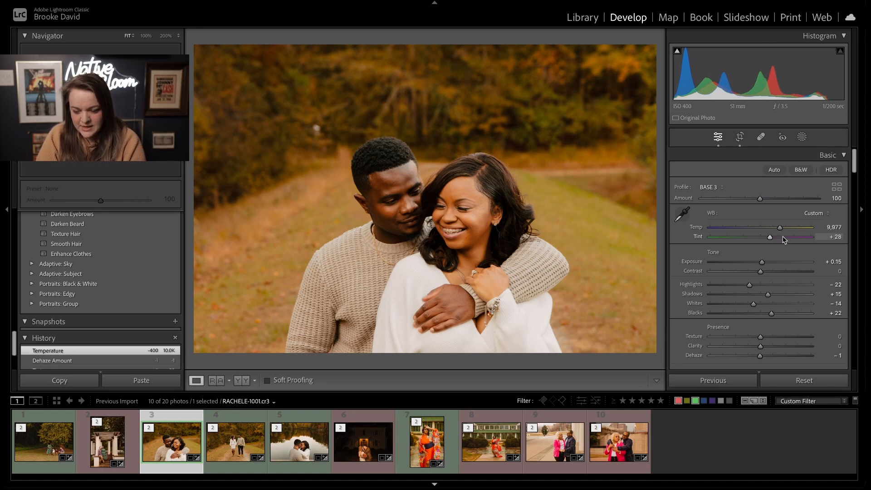
{"action": "key", "text": "Down"}
{"action": "key", "text": "Down"}
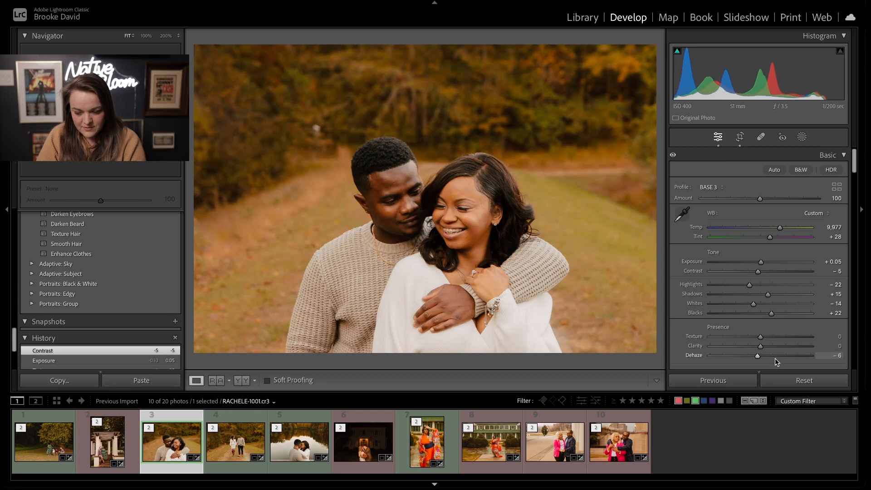
Step: Refine the close-up portrait with Temp at 9,690, Dehaze at -8 and Vibrance at +4
{"action": "key", "text": "Down"}
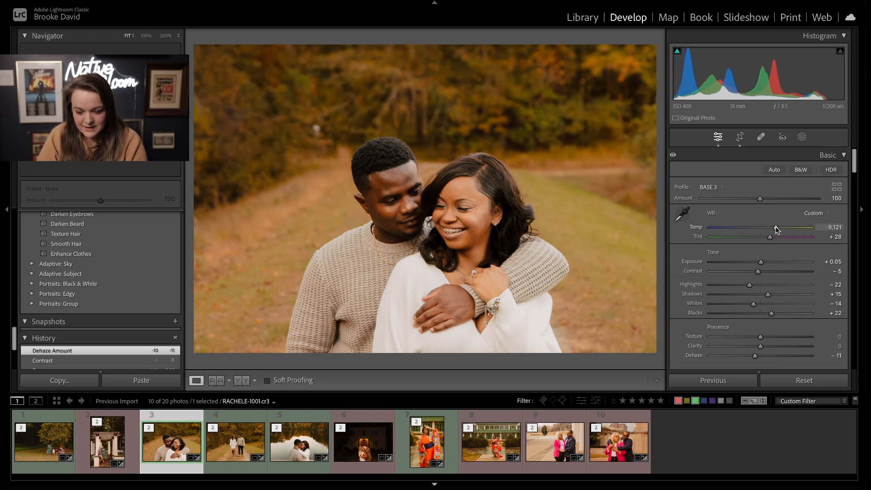
{"action": "key", "text": "Up"}
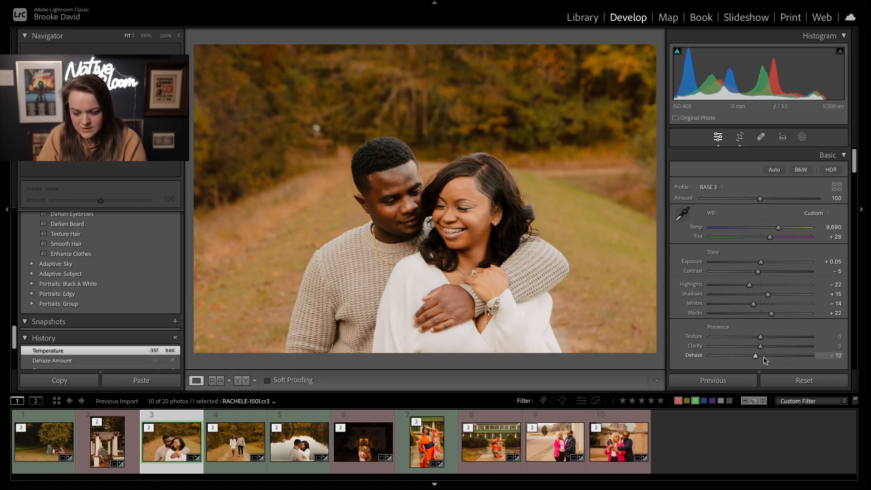
{"action": "key", "text": "Up"}
{"action": "key", "text": "Up"}
{"action": "scroll", "coordinate": [735, 283], "scroll_direction": "down", "scroll_amount": 3}
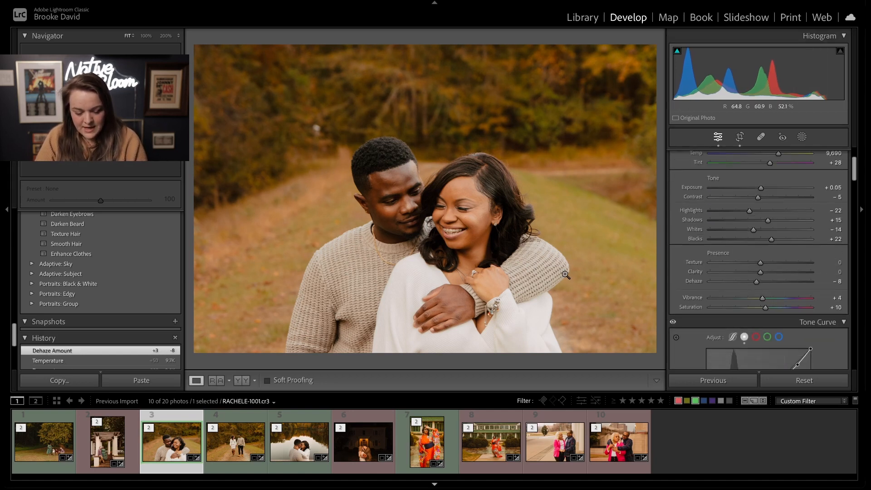
Step: Add an inverted radial gradient mask centred between the couple's faces and set its Exposure to -0.76
{"action": "key", "text": "shift+m"}
{"action": "left_click_drag", "start_coordinate": [421, 190], "coordinate": [517, 54]}
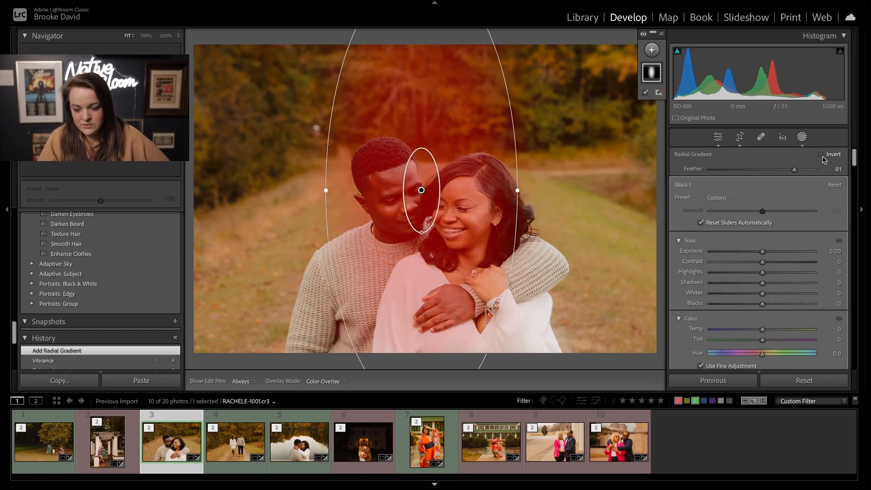
{"action": "left_click", "coordinate": [821, 155]}
{"action": "left_click_drag", "start_coordinate": [748, 251], "coordinate": [752, 250]}
Step: Widen and tilt the inverted radial gradient's ellipse, reposition it over the couple and close the masking tools
{"action": "left_click_drag", "start_coordinate": [516, 190], "coordinate": [573, 269]}
{"action": "left_click_drag", "start_coordinate": [497, 204], "coordinate": [516, 237]}
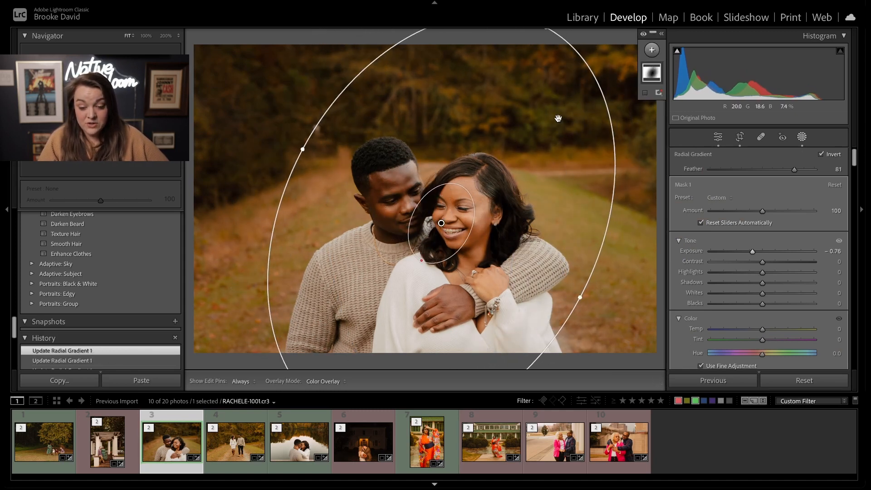
{"action": "left_click_drag", "start_coordinate": [537, 78], "coordinate": [509, 141]}
{"action": "left_click_drag", "start_coordinate": [519, 88], "coordinate": [540, 48]}
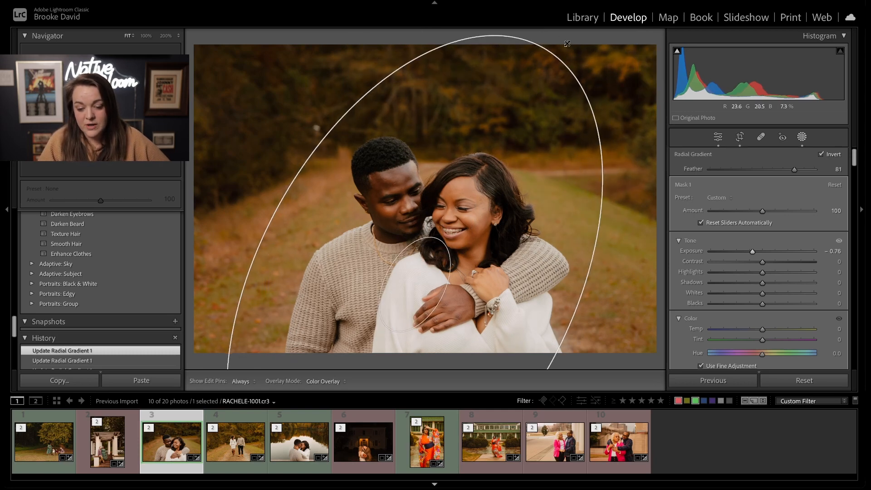
{"action": "left_click_drag", "start_coordinate": [506, 198], "coordinate": [530, 119]}
{"action": "key", "text": "shift+w"}
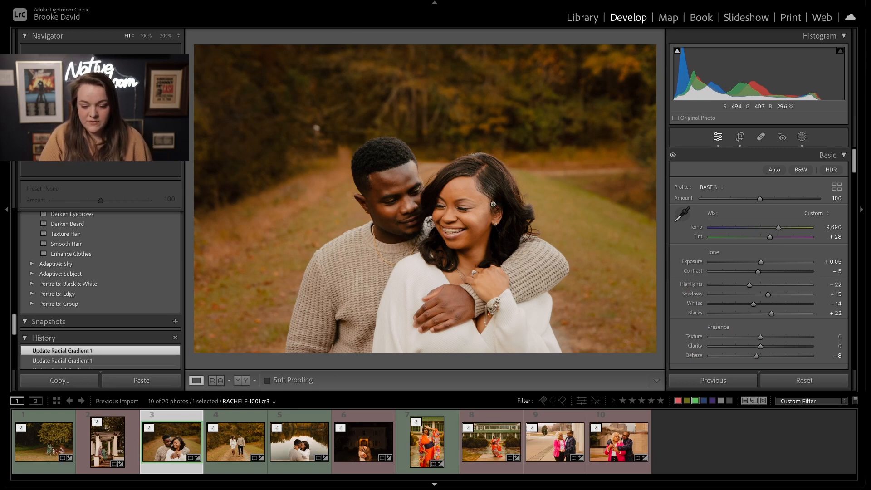
Step: Reopen the darkening radial mask, narrow its ellipse and re-centre it between the couple's faces
{"action": "key", "text": "shift+w"}
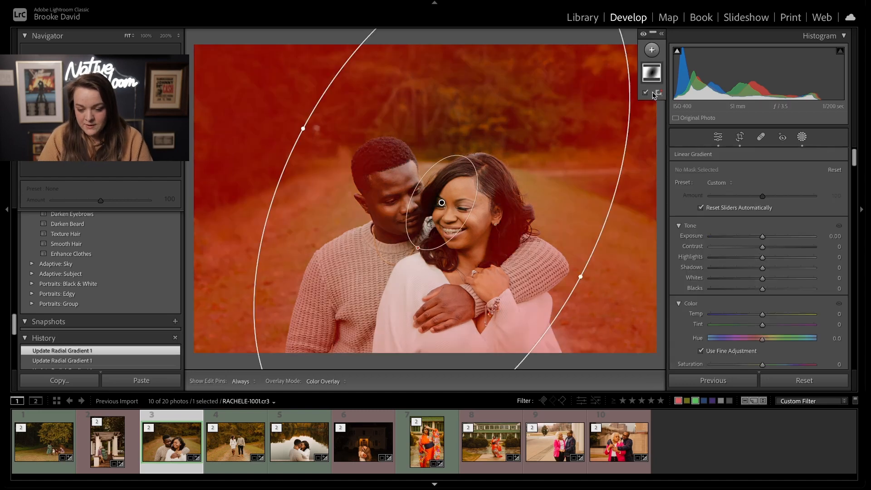
{"action": "left_click_drag", "start_coordinate": [582, 276], "coordinate": [554, 263]}
{"action": "mouse_move", "coordinate": [497, 233]}
{"action": "left_mouse_down"}
{"action": "mouse_move", "coordinate": [457, 226]}
{"action": "mouse_move", "coordinate": [481, 240]}
{"action": "left_mouse_up"}
{"action": "left_click_drag", "start_coordinate": [474, 201], "coordinate": [480, 202]}
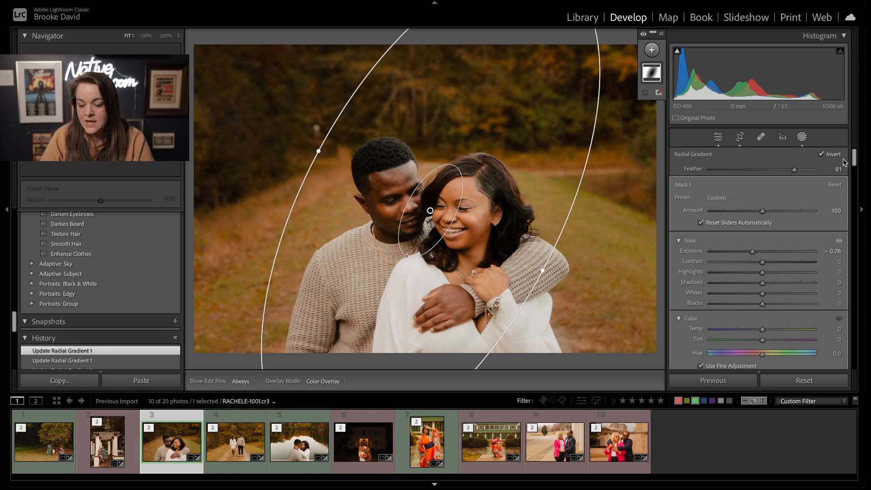
Step: Add a second radial gradient mask over the man's face, set its Feather to 100 and widen its ellipse
{"action": "key", "text": "shift+m"}
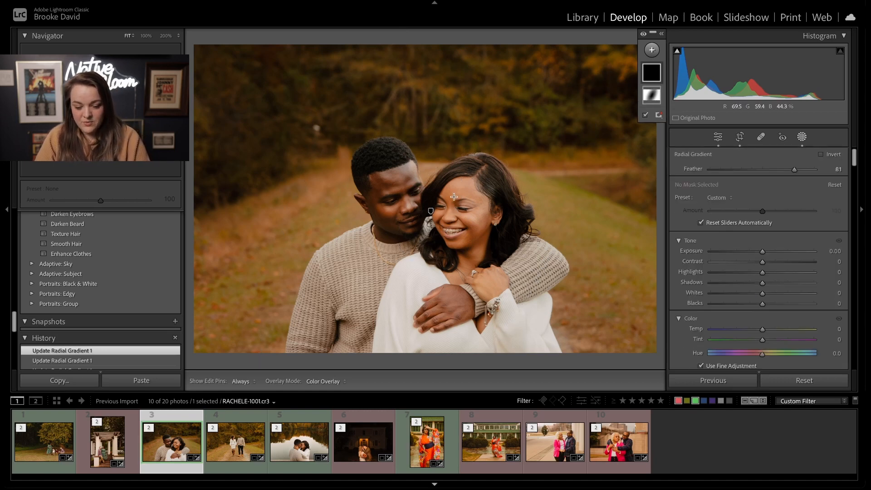
{"action": "left_click_drag", "start_coordinate": [396, 181], "coordinate": [418, 238]}
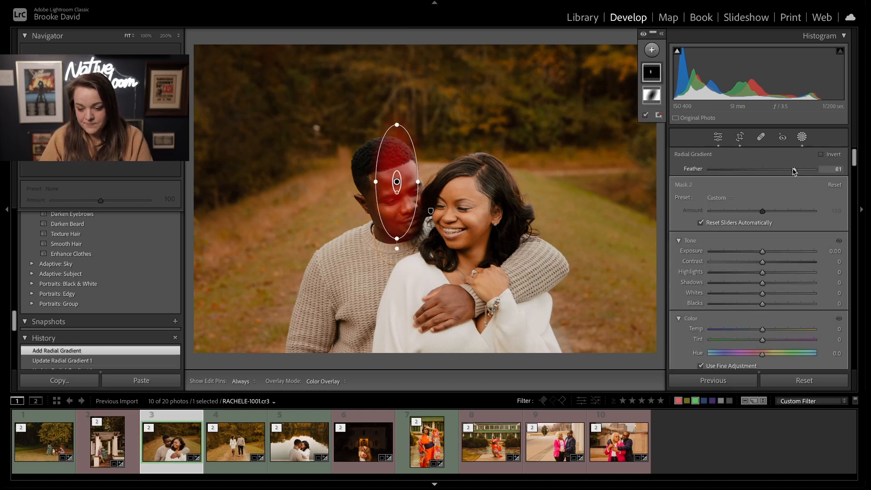
{"action": "left_click_drag", "start_coordinate": [794, 169], "coordinate": [857, 190]}
{"action": "left_click_drag", "start_coordinate": [417, 185], "coordinate": [429, 181]}
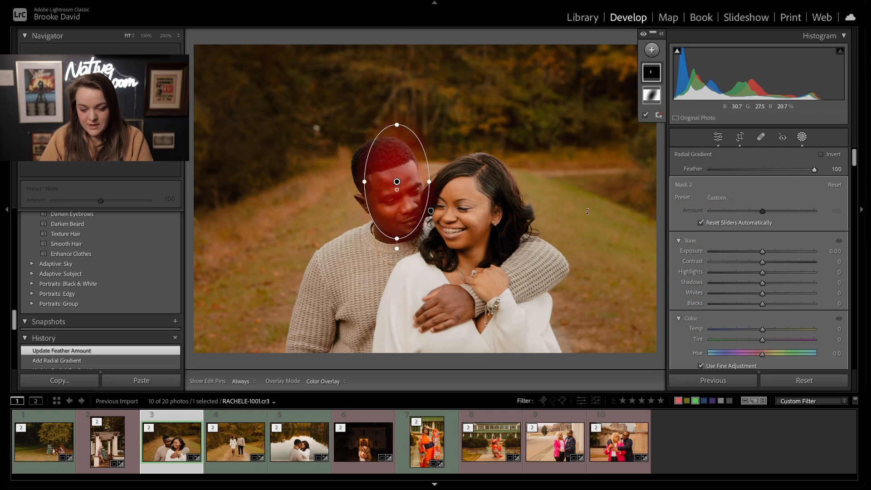
Step: Set Mask 2's Exposure to 0.41, tilt and move its ellipse to follow the man's face, and close the masking tools
{"action": "left_click", "coordinate": [766, 250]}
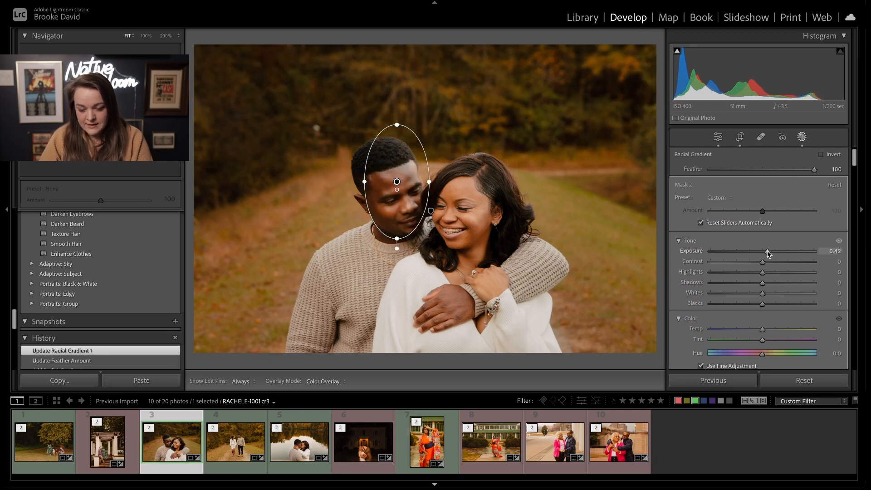
{"action": "left_click_drag", "start_coordinate": [766, 250], "coordinate": [766, 251]}
{"action": "left_click_drag", "start_coordinate": [401, 177], "coordinate": [430, 175]}
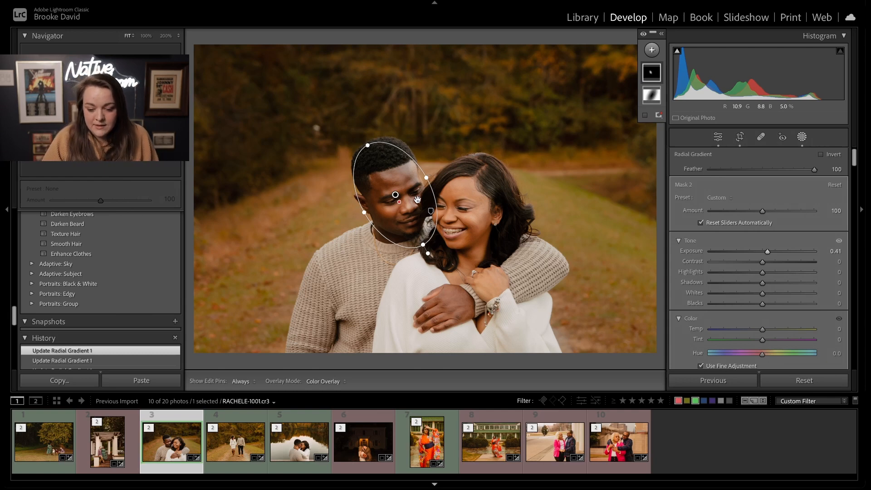
{"action": "left_click_drag", "start_coordinate": [398, 184], "coordinate": [401, 186]}
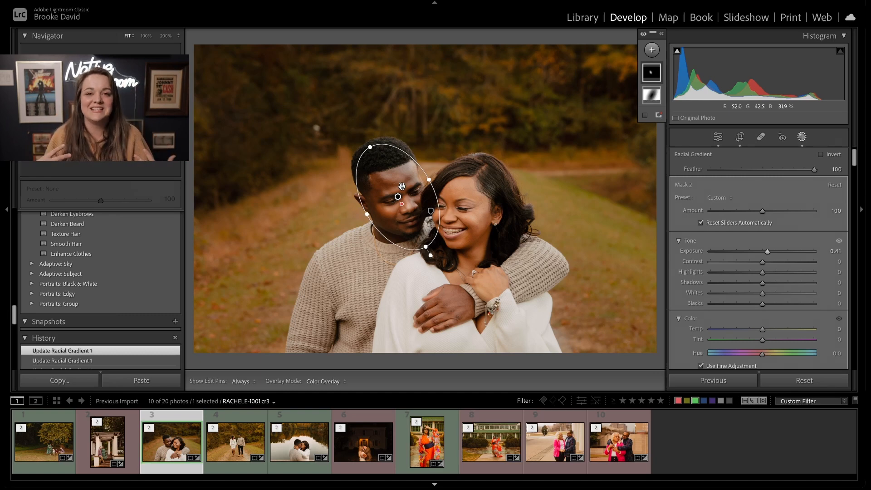
{"action": "key", "text": "shift+w"}
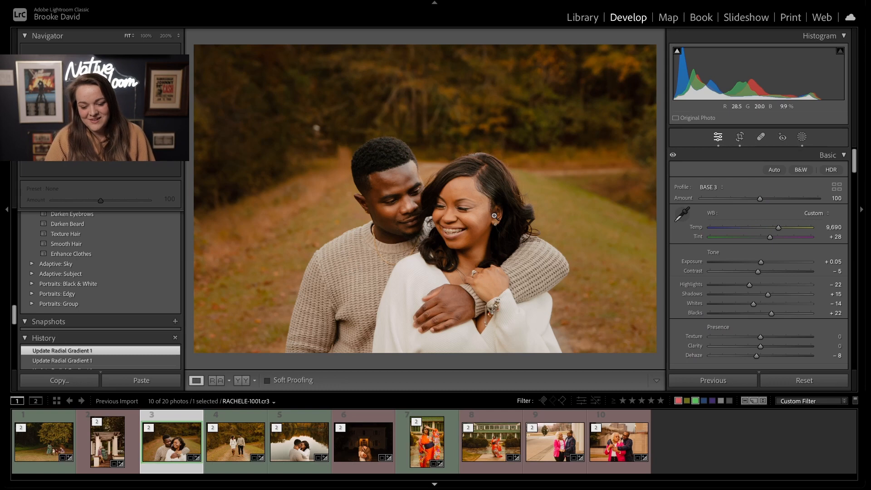
Step: Compare the close-up portrait's import state with its latest edited state in the history
{"action": "scroll", "coordinate": [83, 323], "scroll_direction": "down", "scroll_amount": 5}
{"action": "left_click", "coordinate": [85, 320]}
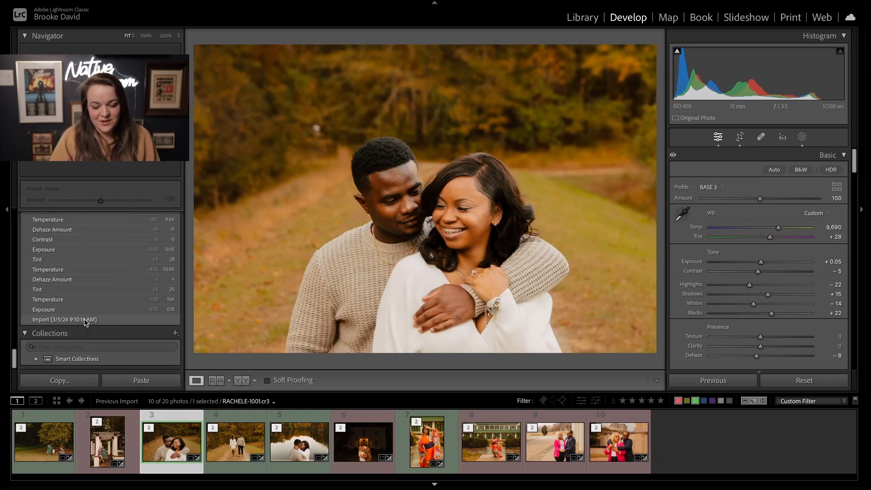
{"action": "scroll", "coordinate": [84, 320], "scroll_direction": "up", "scroll_amount": 5}
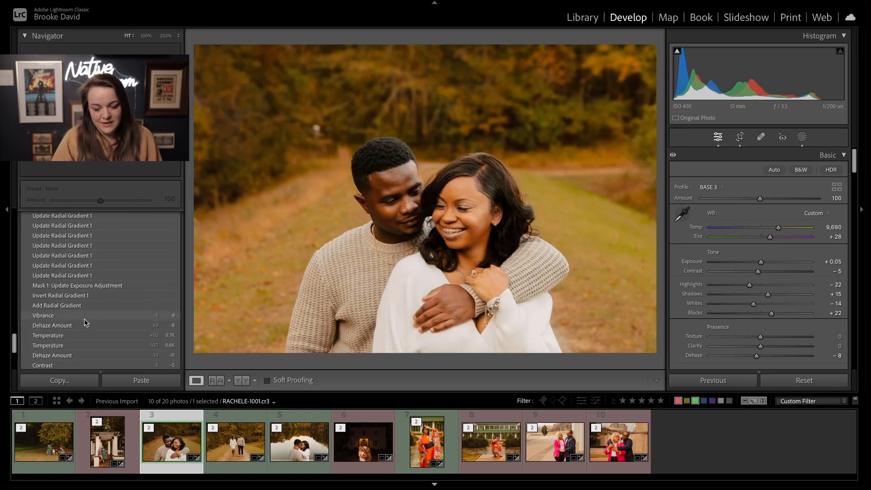
{"action": "left_click", "coordinate": [78, 245]}
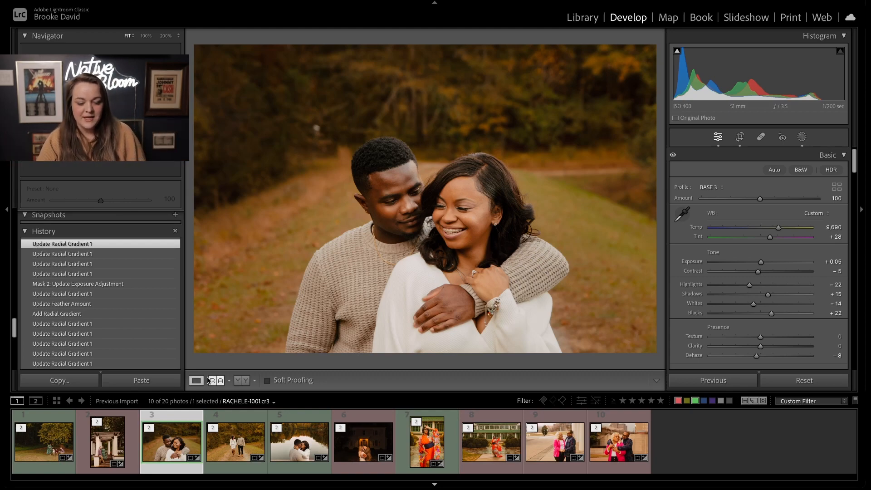
Step: Open the photo of the couple walking hand in hand and set Temp to 10,497, Tint to +25 and Dehaze to -5
{"action": "left_click", "coordinate": [241, 465]}
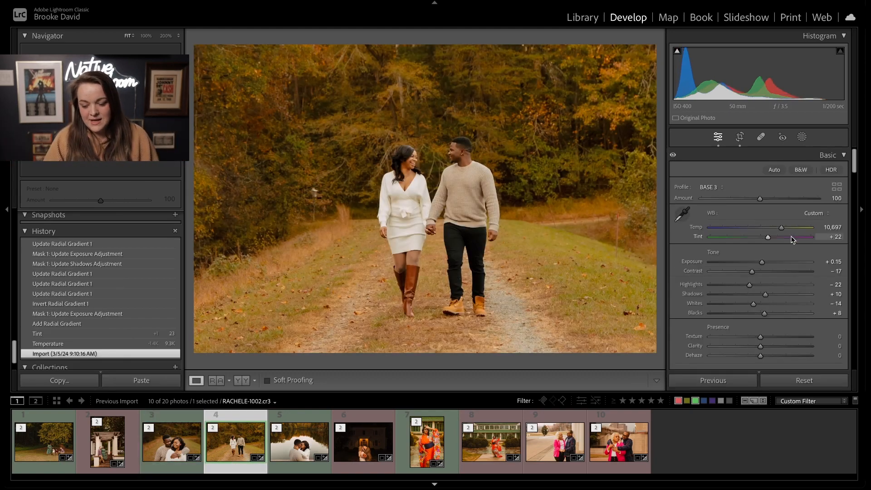
{"action": "key", "text": "Down"}
{"action": "key", "text": "Down"}
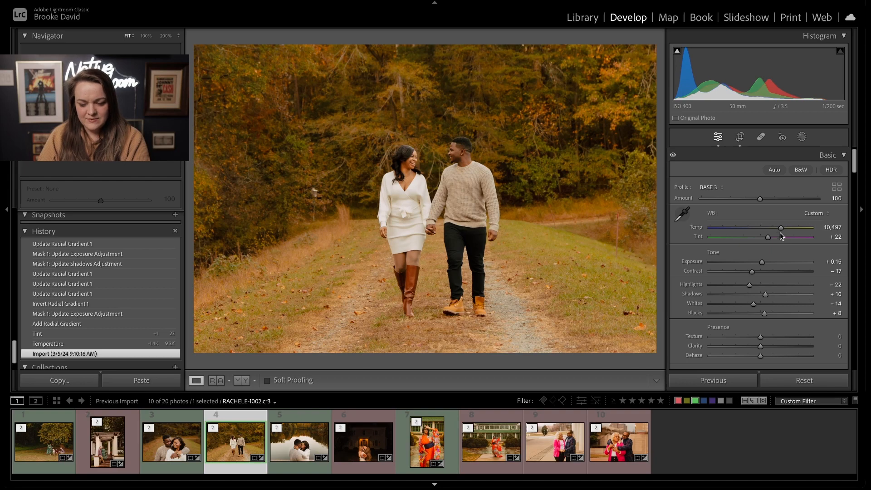
{"action": "key", "text": "alt+Up"}
{"action": "key", "text": "alt+Up"}
{"action": "key", "text": "alt+Up"}
{"action": "scroll", "coordinate": [772, 303], "scroll_direction": "down", "scroll_amount": 5}
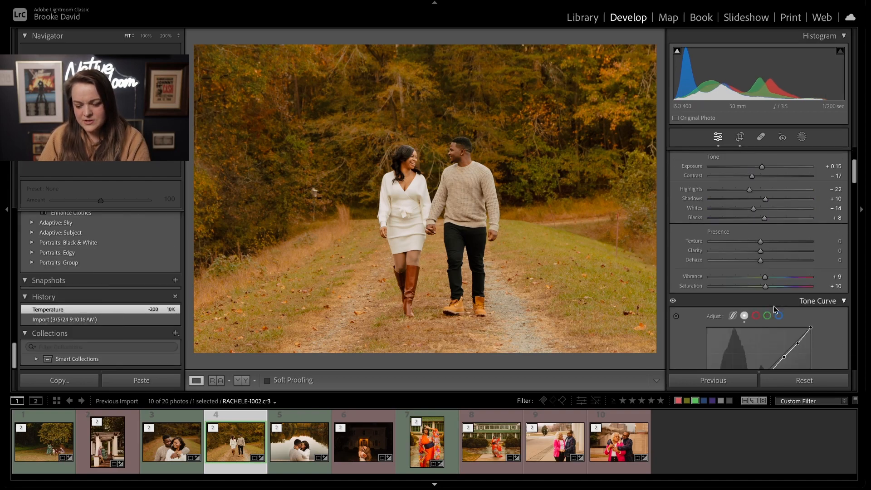
{"action": "key", "text": "Down"}
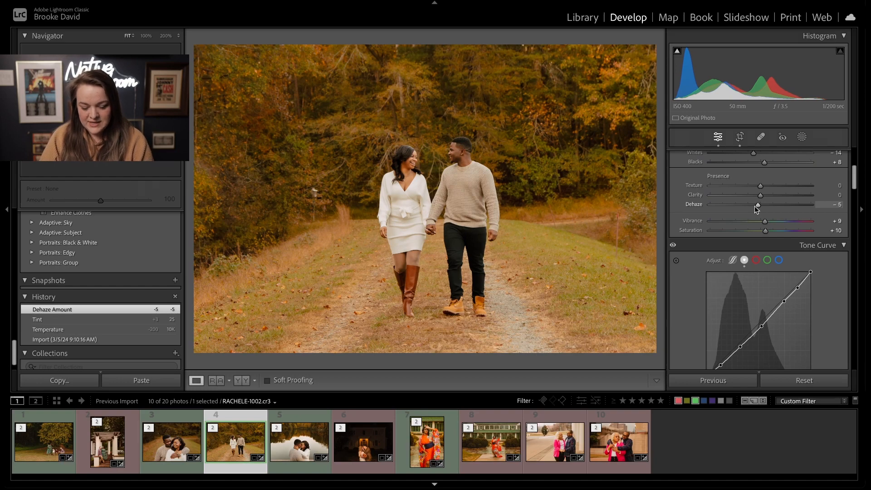
Step: Mask the background behind the walking couple, choose the Exposure preset for the mask and set its Exposure to -0.31
{"action": "key", "text": "shift+w"}
{"action": "left_click", "coordinate": [651, 50]}
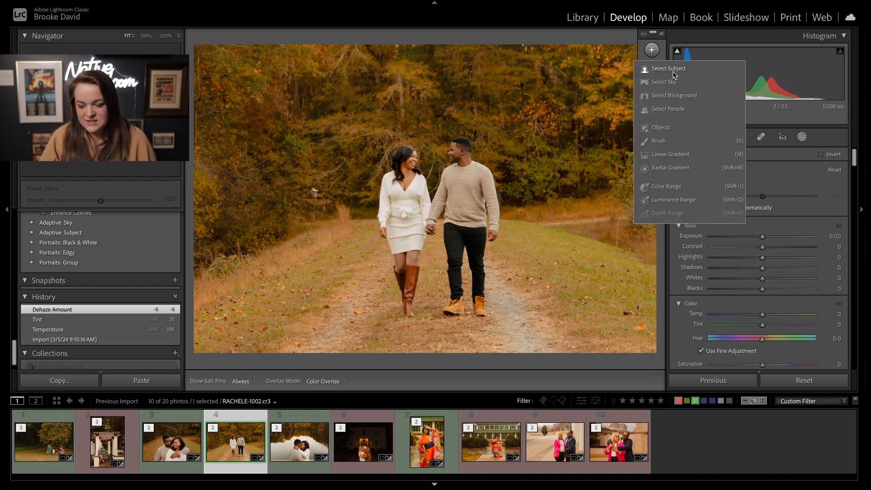
{"action": "left_click", "coordinate": [688, 95]}
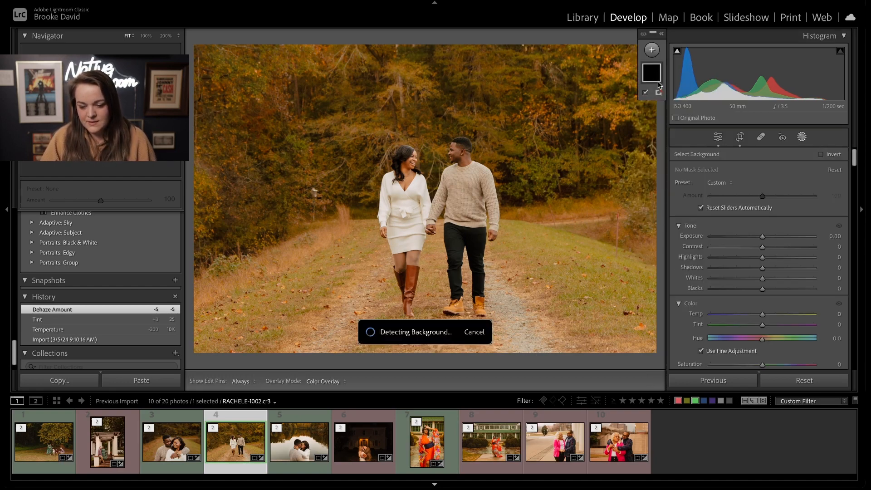
{"action": "left_click", "coordinate": [721, 182]}
{"action": "left_click", "coordinate": [747, 220]}
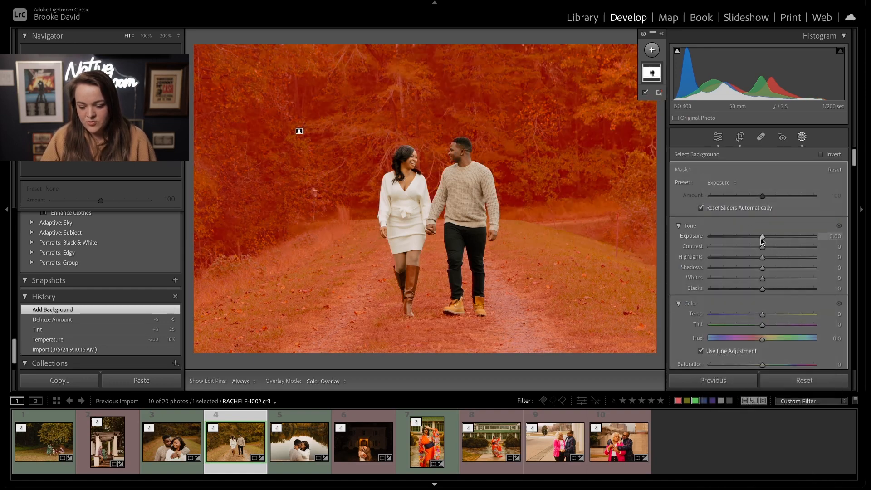
{"action": "left_click_drag", "start_coordinate": [762, 240], "coordinate": [758, 240]}
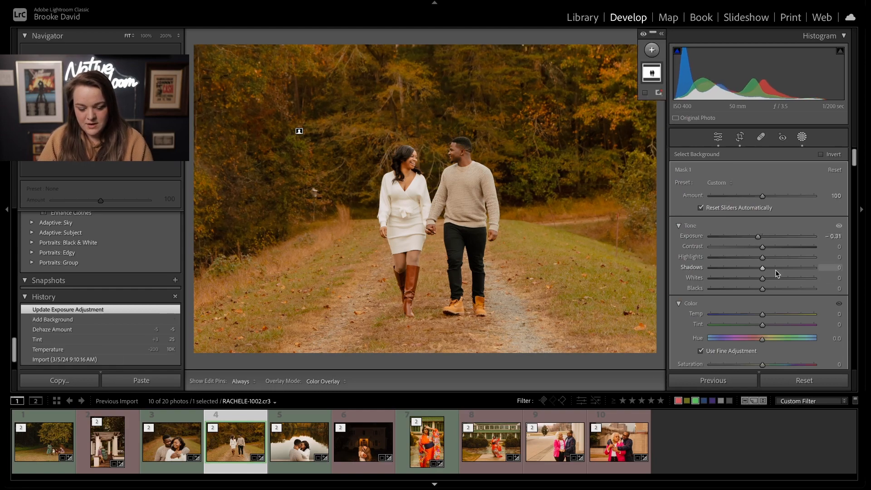
Step: Add a tall radial gradient mask centred between the couple's faces, invert it, set its Feather to 83 and widen its ellipse
{"action": "key", "text": "shift+m"}
{"action": "left_click_drag", "start_coordinate": [443, 156], "coordinate": [532, 409]}
{"action": "left_click", "coordinate": [820, 155]}
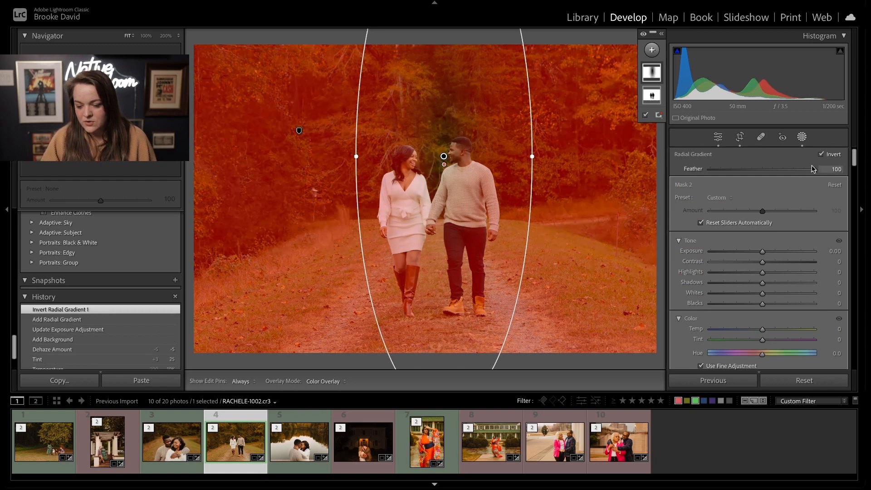
{"action": "left_click_drag", "start_coordinate": [814, 169], "coordinate": [796, 170]}
{"action": "left_click_drag", "start_coordinate": [532, 157], "coordinate": [577, 156]}
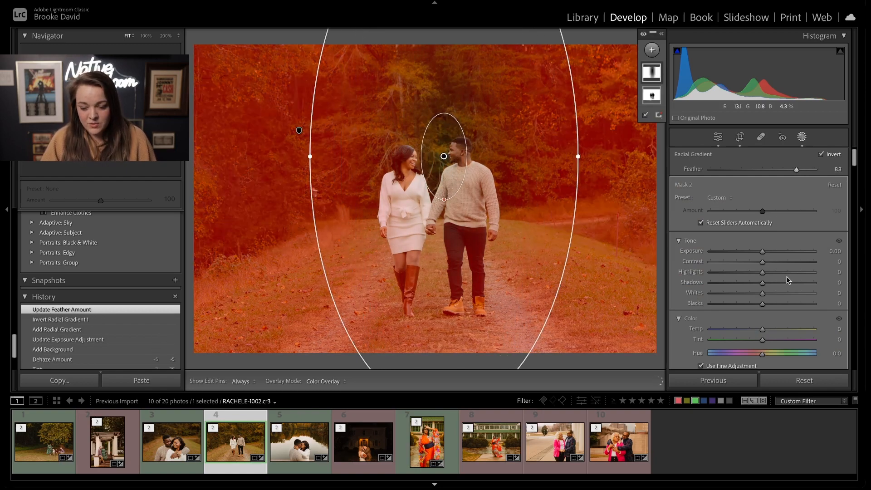
Step: Set Mask 2's Exposure to -0.40, shift and tilt its ellipse around the couple, and close the masking tools
{"action": "left_click_drag", "start_coordinate": [762, 252], "coordinate": [757, 253]}
{"action": "left_click_drag", "start_coordinate": [545, 195], "coordinate": [530, 204]}
{"action": "left_click_drag", "start_coordinate": [581, 171], "coordinate": [573, 231]}
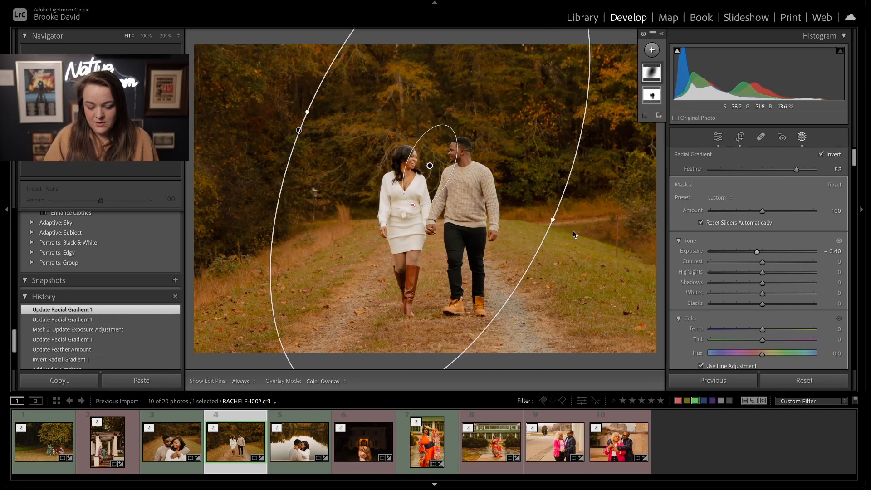
{"action": "key", "text": "shift+w"}
Step: Compare the walking couple photo's import state with its latest edited state in the history
{"action": "scroll", "coordinate": [133, 322], "scroll_direction": "down", "scroll_amount": 5}
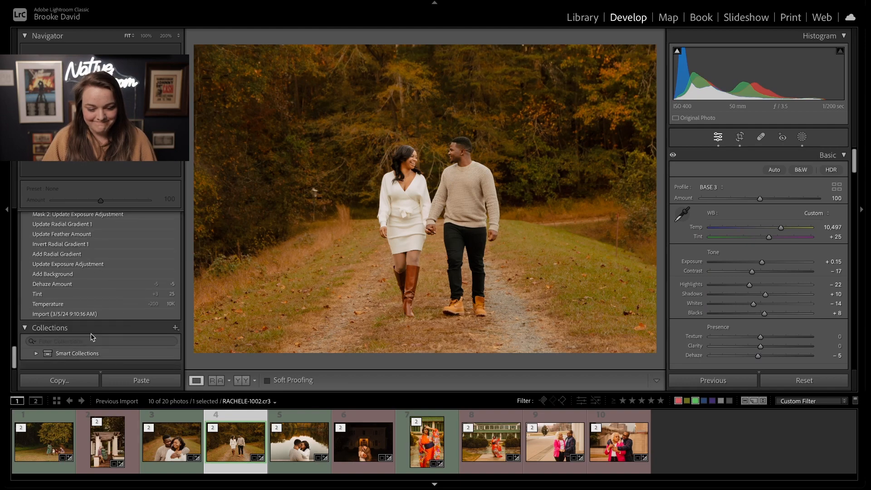
{"action": "left_click", "coordinate": [111, 321]}
{"action": "scroll", "coordinate": [110, 320], "scroll_direction": "up", "scroll_amount": 5}
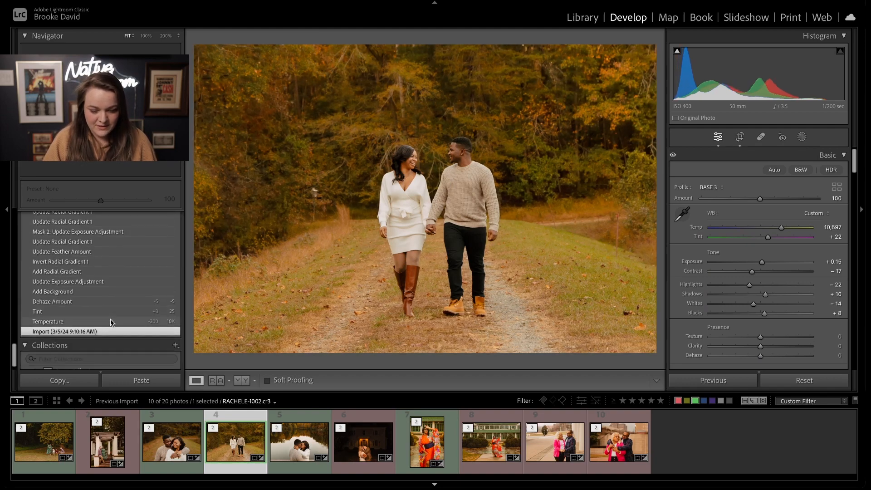
{"action": "left_click", "coordinate": [102, 341]}
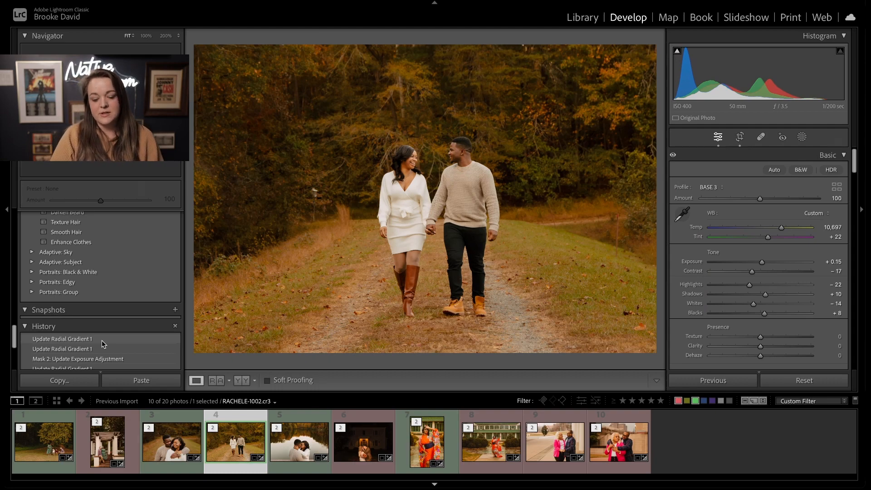
Step: Open the photo of the couple embracing by the lake and bring up its crop frame
{"action": "left_click", "coordinate": [307, 447]}
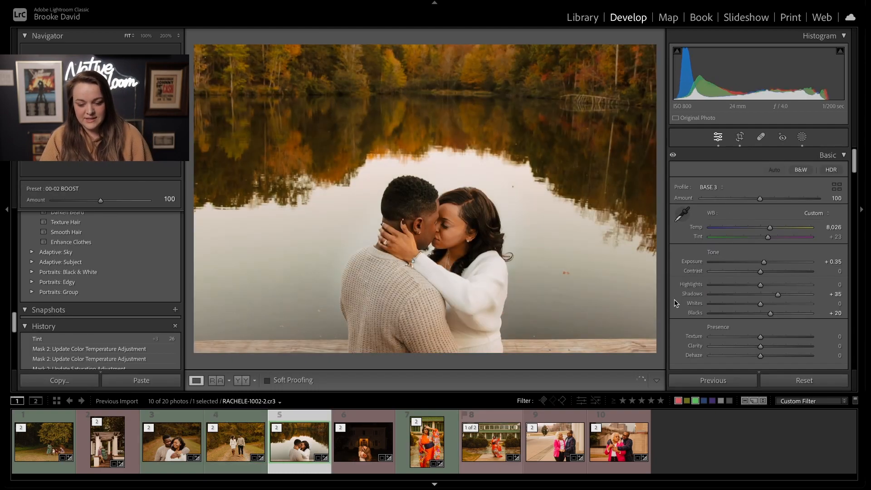
{"action": "key", "text": "r"}
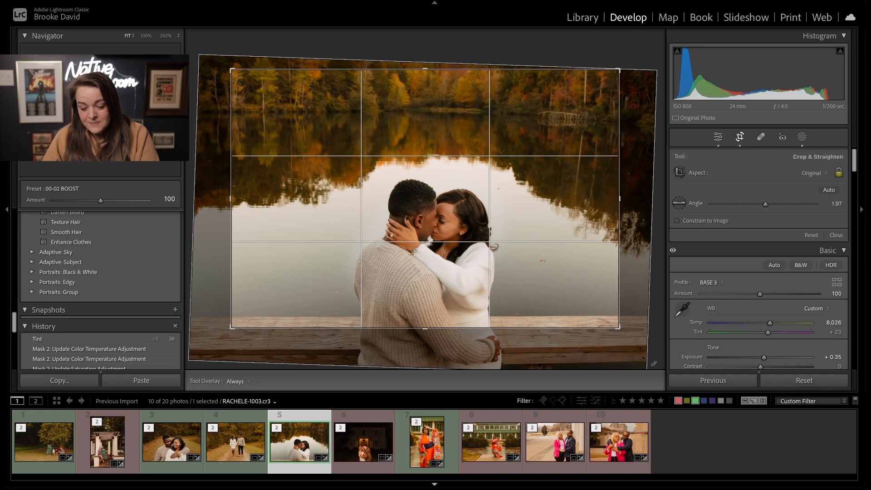
Step: Straighten the photo to a crop angle of 0.77 and tighten the crop around the couple from above and below
{"action": "left_click_drag", "start_coordinate": [653, 360], "coordinate": [646, 355]}
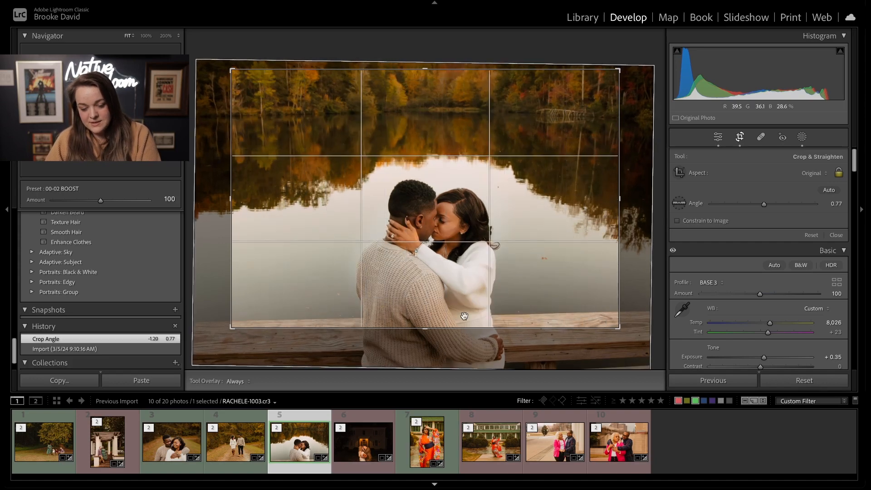
{"action": "left_click_drag", "start_coordinate": [425, 327], "coordinate": [426, 321]}
{"action": "mouse_move", "coordinate": [431, 74]}
{"action": "left_mouse_down"}
{"action": "mouse_move", "coordinate": [433, 97]}
{"action": "mouse_move", "coordinate": [454, 109]}
{"action": "mouse_move", "coordinate": [431, 89]}
{"action": "left_mouse_up"}
{"action": "key", "text": "r"}
{"action": "key", "text": "r"}
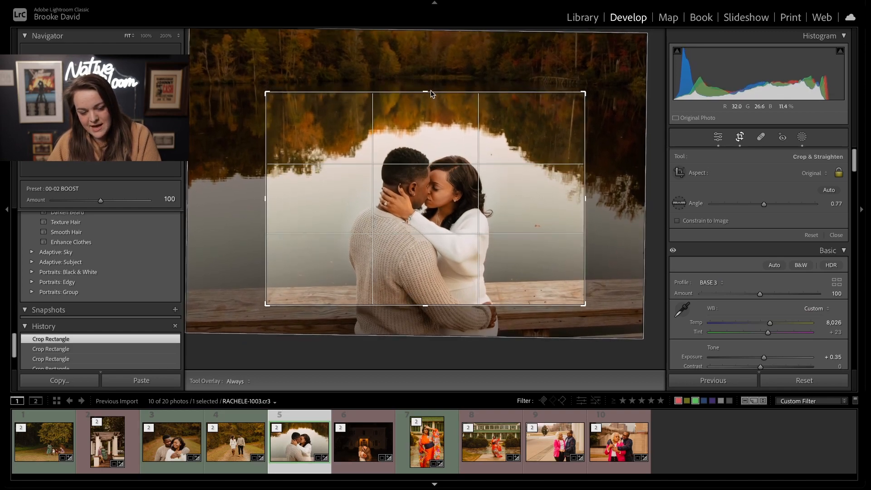
{"action": "key", "text": "r"}
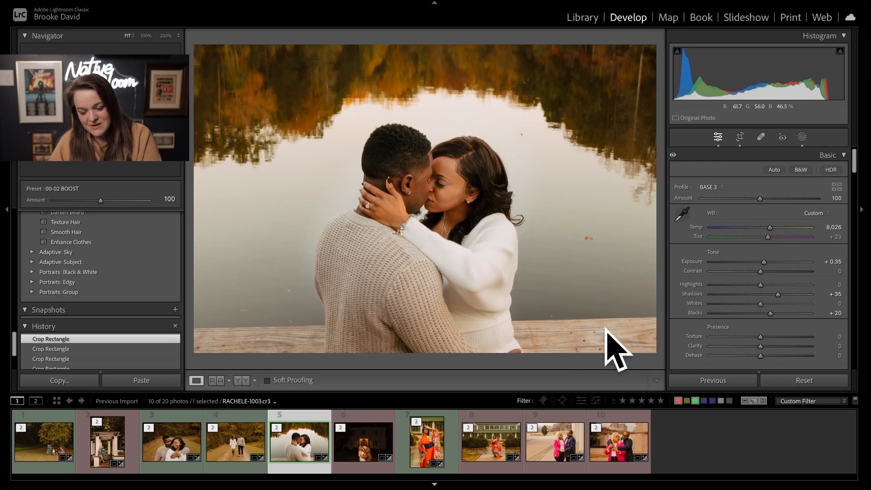
Step: Tighten the crop further to cut out most of the wooden dock, and set the white balance temperature to 7,976
{"action": "key", "text": "r"}
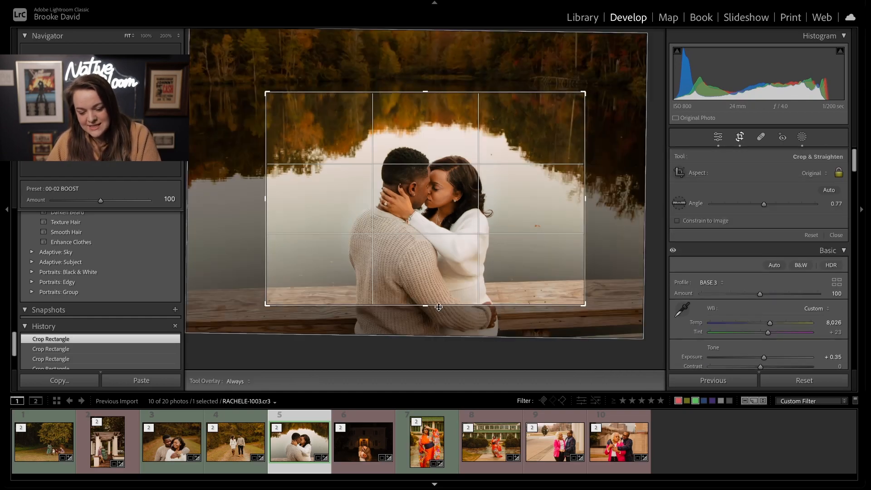
{"action": "left_click_drag", "start_coordinate": [438, 308], "coordinate": [436, 297]}
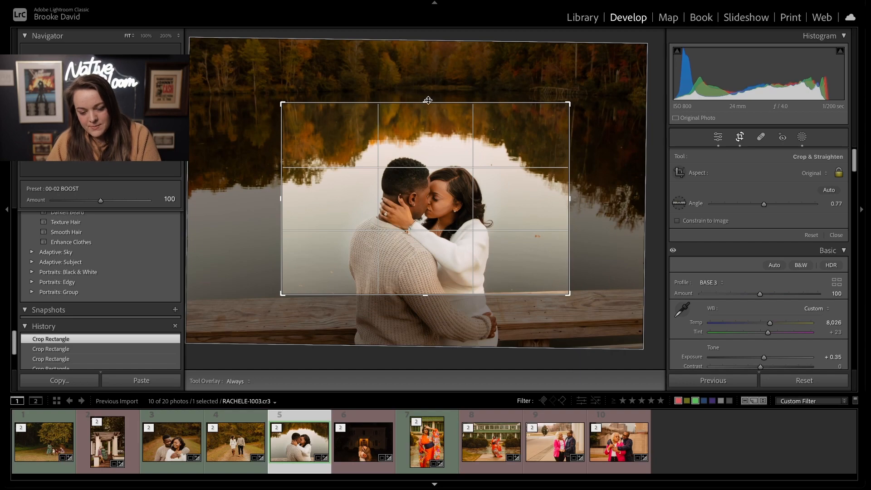
{"action": "left_click_drag", "start_coordinate": [427, 98], "coordinate": [428, 93]}
{"action": "key", "text": "Return"}
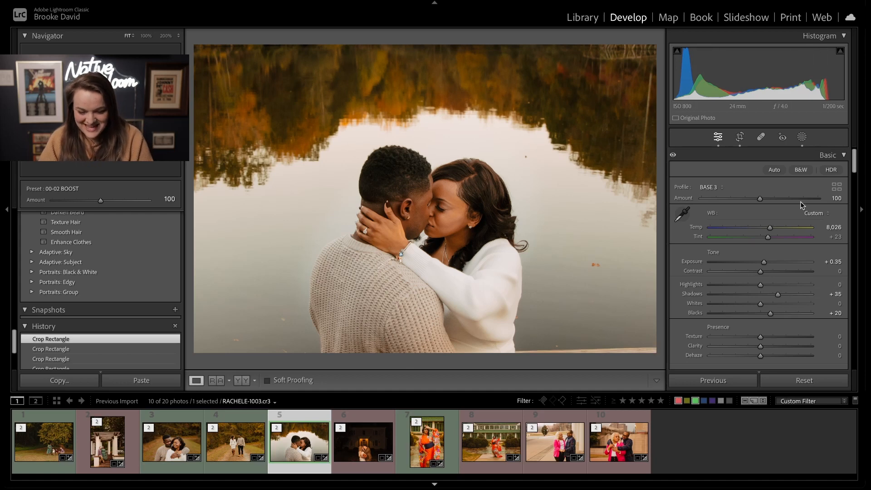
{"action": "key", "text": "Down"}
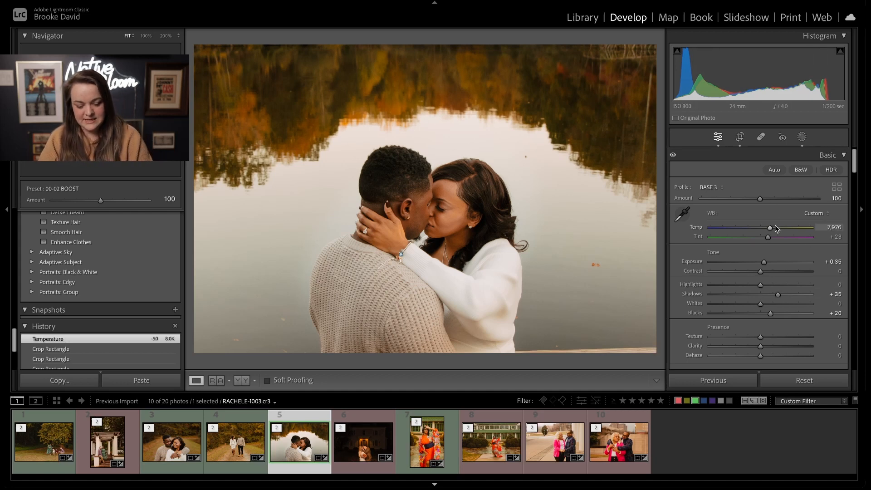
Step: Open the existing radial gradient mask, move it up over the couple's faces and stretch it diagonally
{"action": "key", "text": "shift+w"}
{"action": "left_click", "coordinate": [651, 94]}
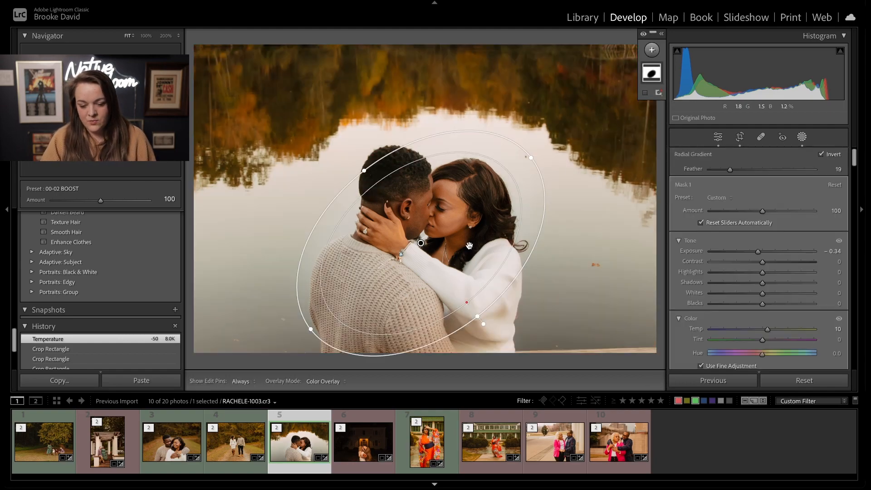
{"action": "left_click_drag", "start_coordinate": [468, 245], "coordinate": [468, 224]}
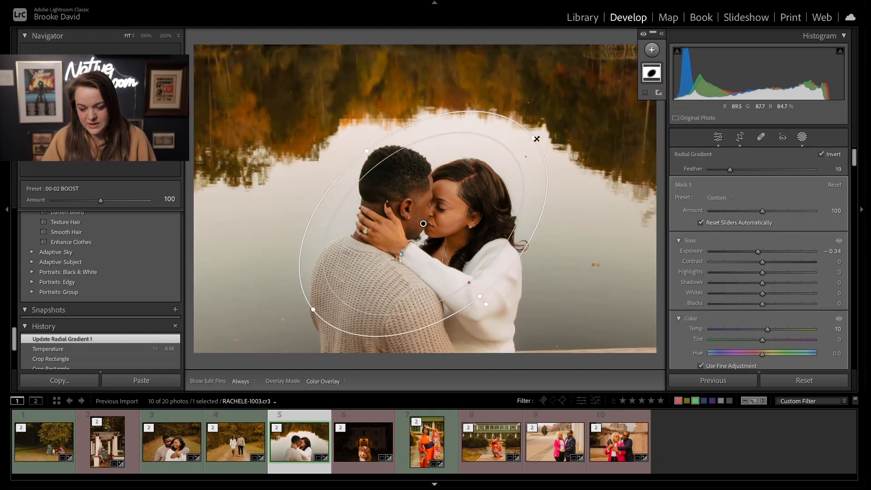
{"action": "left_click_drag", "start_coordinate": [535, 138], "coordinate": [578, 103]}
Step: Switch the radial gradient mask to the Exposure preset and set its exposure to about −0.65
{"action": "left_click", "coordinate": [721, 198]}
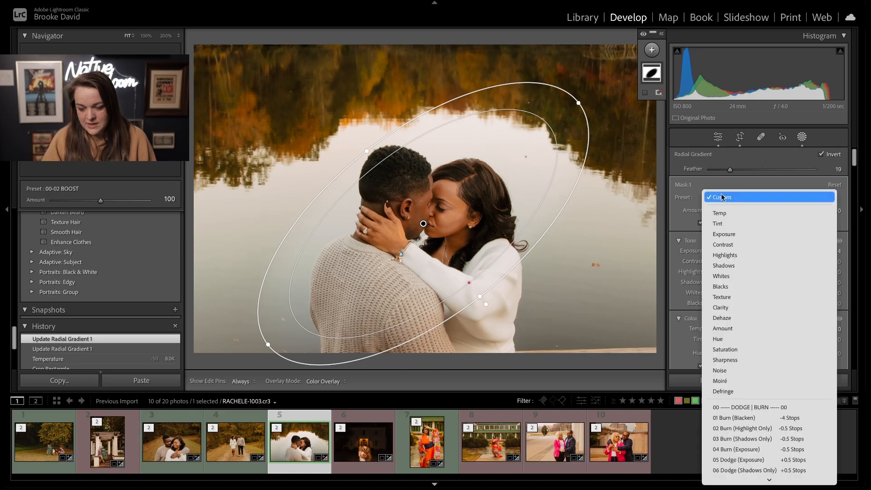
{"action": "left_click", "coordinate": [744, 234]}
{"action": "left_click_drag", "start_coordinate": [759, 251], "coordinate": [752, 251]}
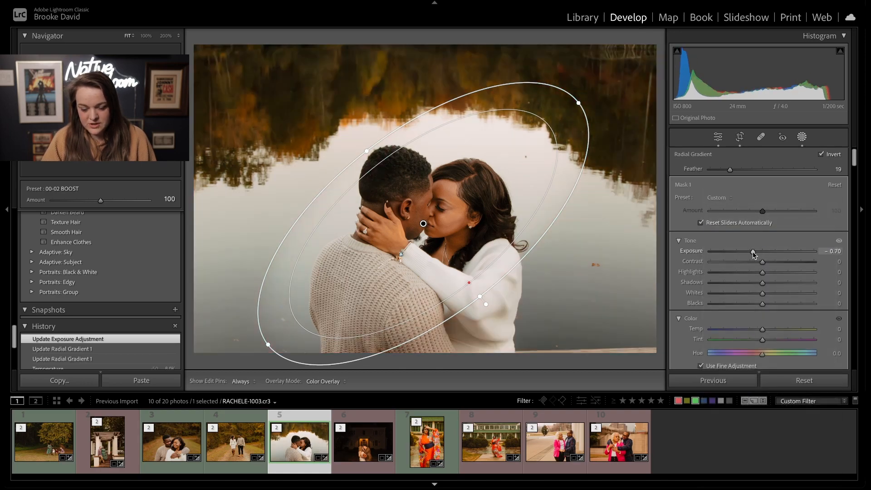
Step: Set the radial gradient's feather to 73, reshape it taller and shift it up slightly, and set its exposure to −0.58
{"action": "left_click_drag", "start_coordinate": [730, 170], "coordinate": [786, 169]}
{"action": "left_click_drag", "start_coordinate": [579, 102], "coordinate": [554, 47]}
{"action": "left_click_drag", "start_coordinate": [423, 224], "coordinate": [424, 210]}
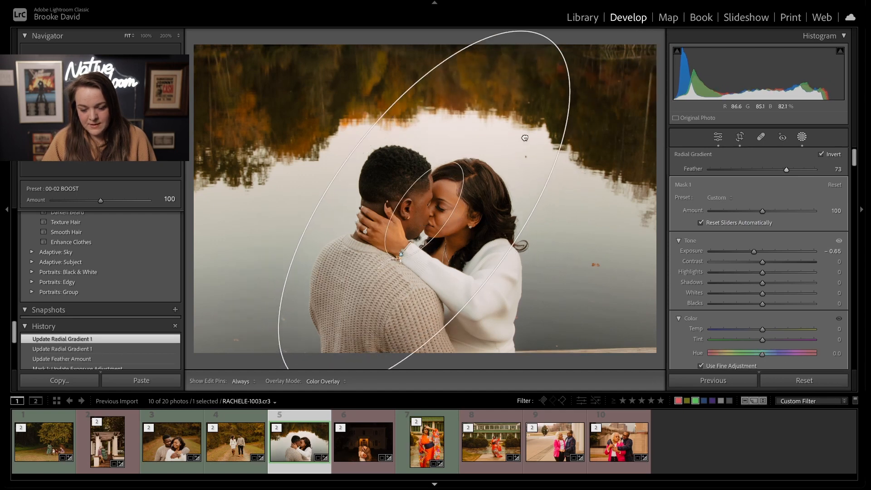
{"action": "left_click_drag", "start_coordinate": [754, 251], "coordinate": [755, 251]}
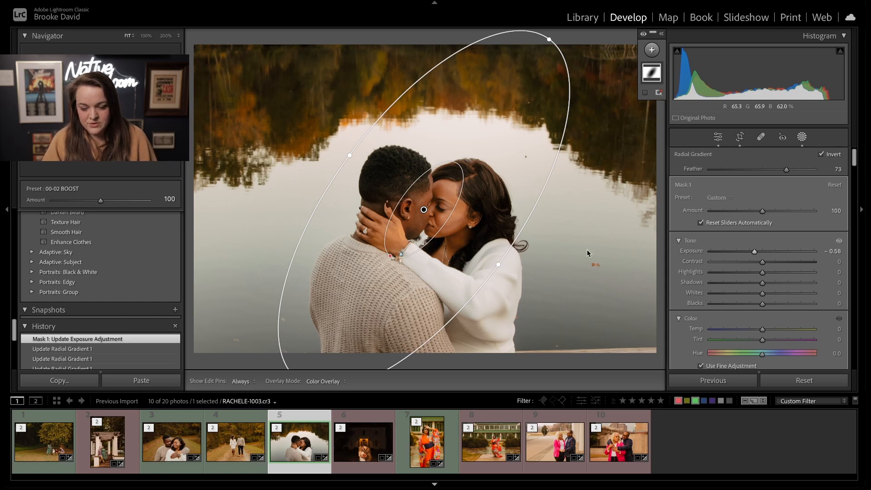
Step: Add a Select Background mask and hide its color overlay
{"action": "left_click", "coordinate": [651, 50]}
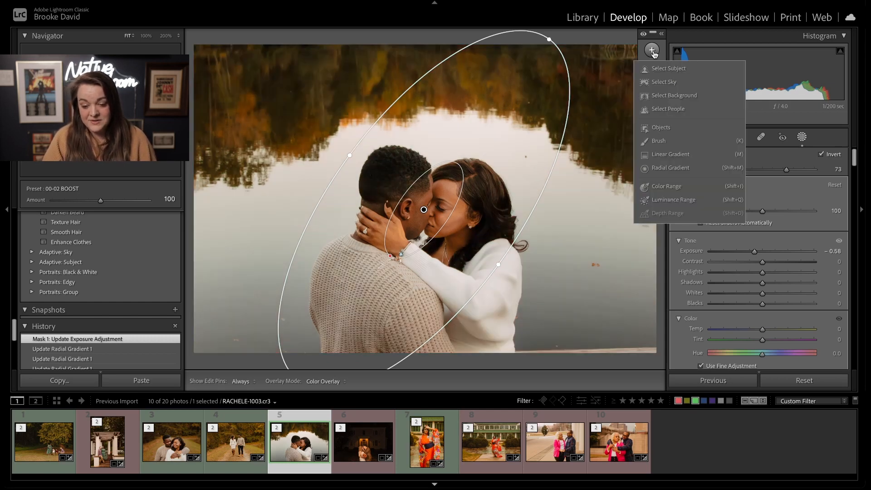
{"action": "left_click", "coordinate": [682, 96]}
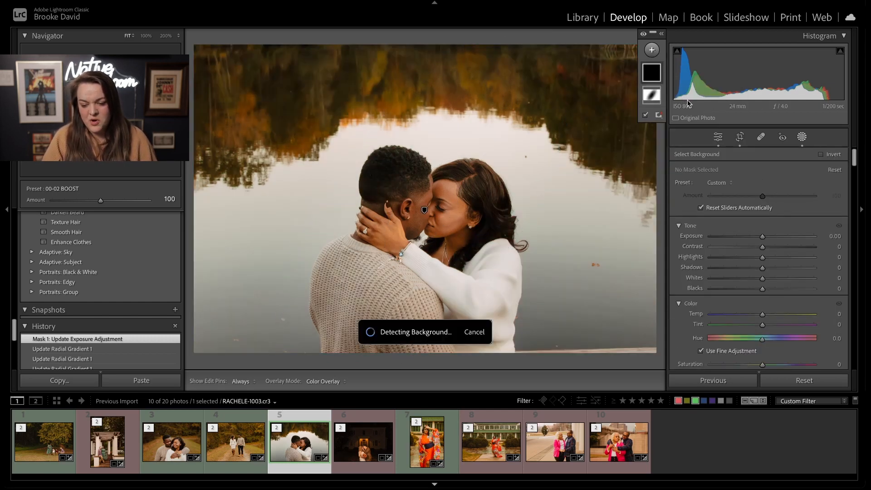
{"action": "left_click", "coordinate": [721, 183]}
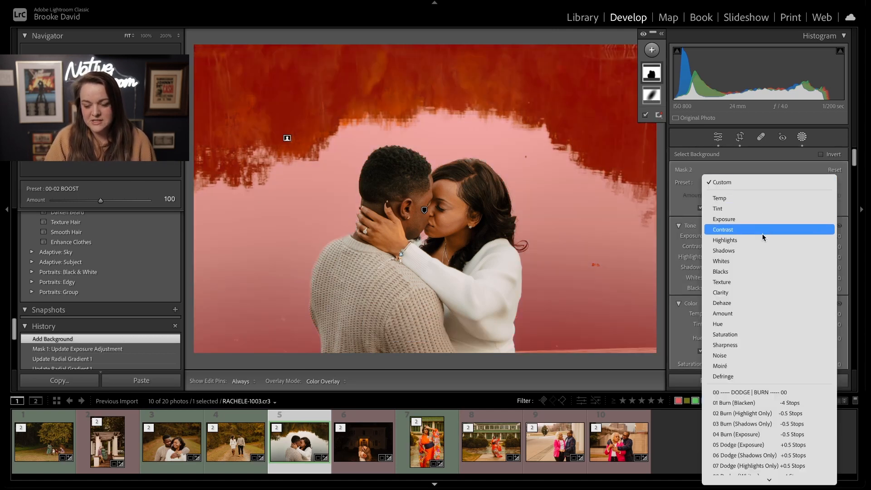
{"action": "left_click", "coordinate": [763, 180]}
{"action": "key", "text": "o"}
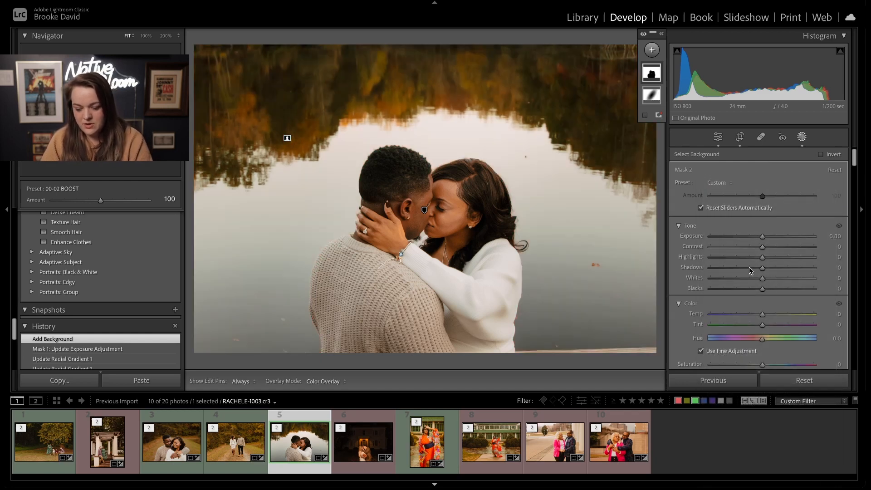
Step: Apply the Temp preset to the background mask and set its temperature to −11
{"action": "left_click", "coordinate": [710, 183]}
{"action": "left_click", "coordinate": [738, 207]}
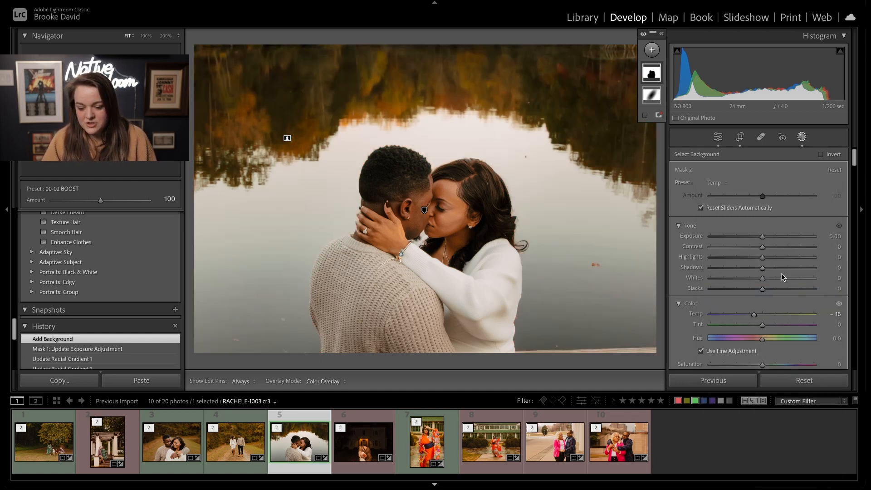
{"action": "left_click_drag", "start_coordinate": [754, 317], "coordinate": [757, 317]}
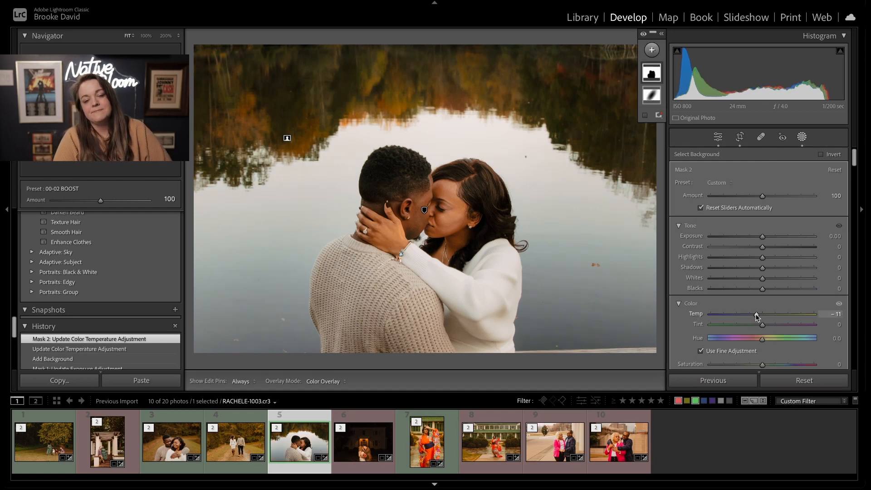
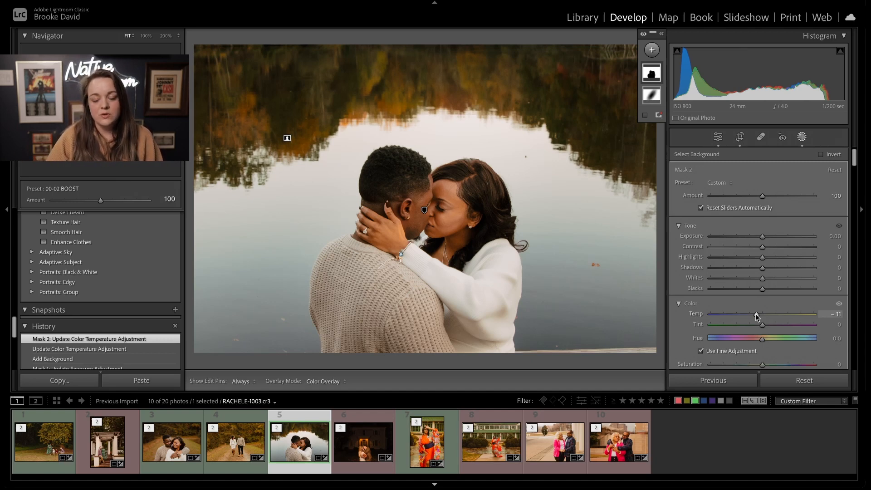
Step: Set the background mask's saturation to 38 and its tint to 3
{"action": "scroll", "coordinate": [757, 316], "scroll_direction": "down", "scroll_amount": 3}
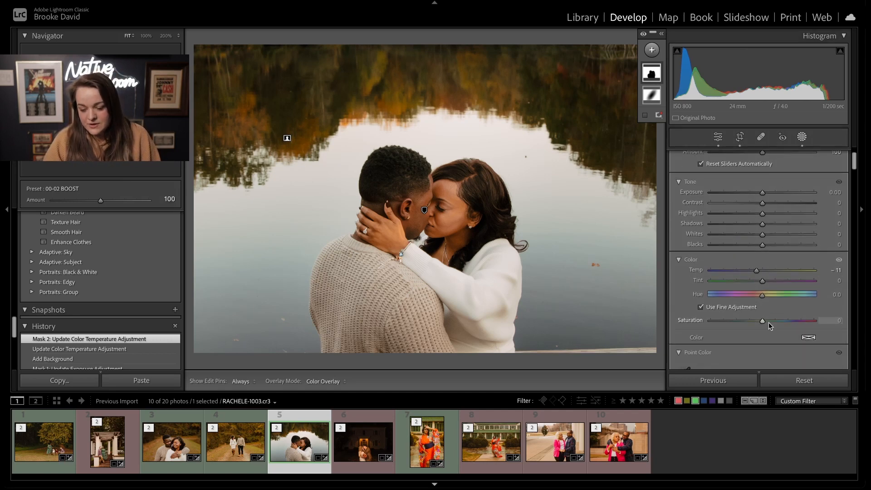
{"action": "left_click_drag", "start_coordinate": [768, 322], "coordinate": [781, 323]}
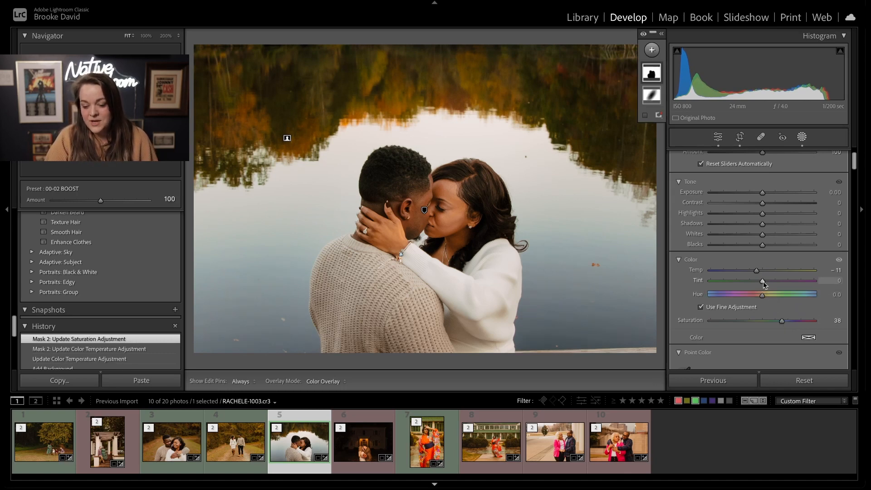
{"action": "left_click_drag", "start_coordinate": [763, 281], "coordinate": [764, 280]}
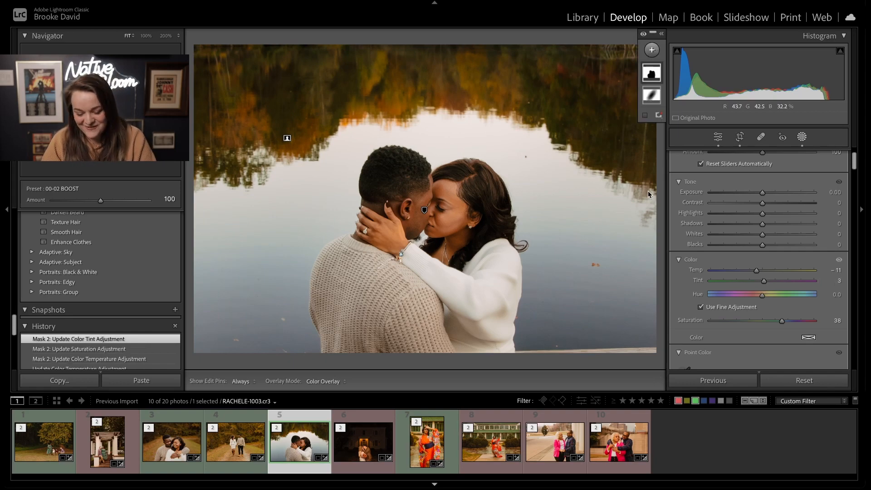
Step: Straighten the photo to a crop angle of 0.35 and delete the trial heal spots
{"action": "key", "text": "r"}
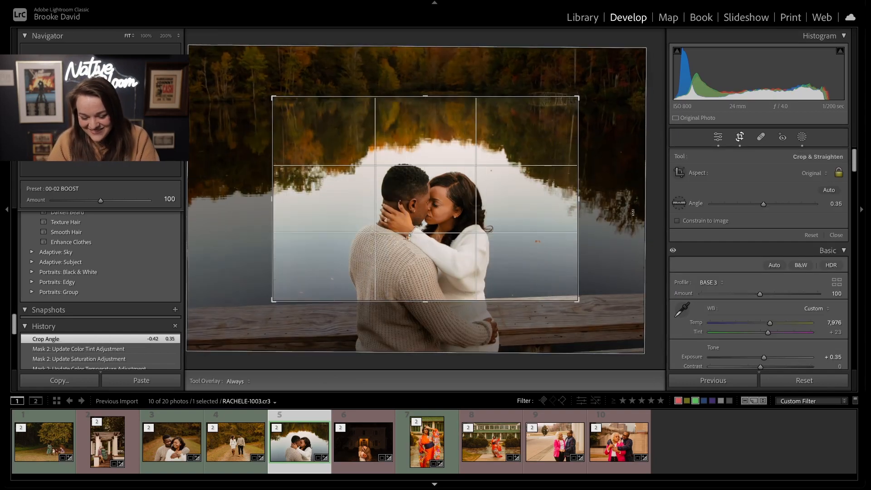
{"action": "key", "text": "q"}
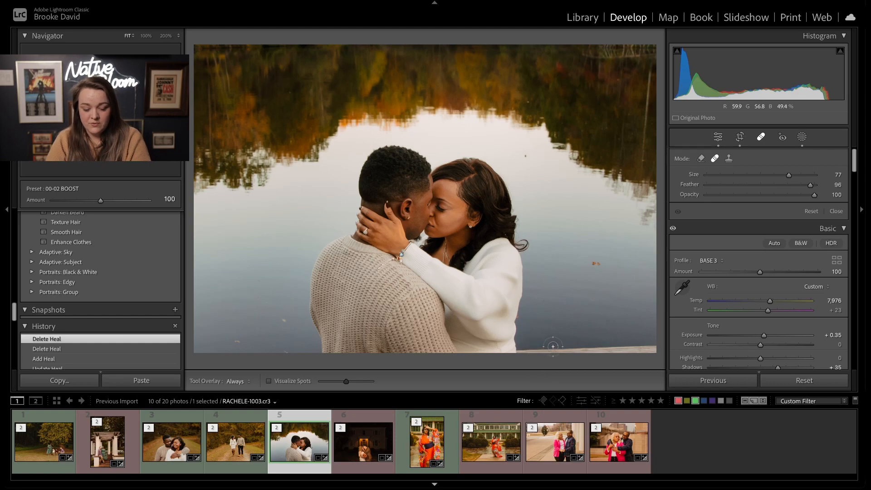
{"action": "key", "text": "z"}
{"action": "key", "text": "r"}
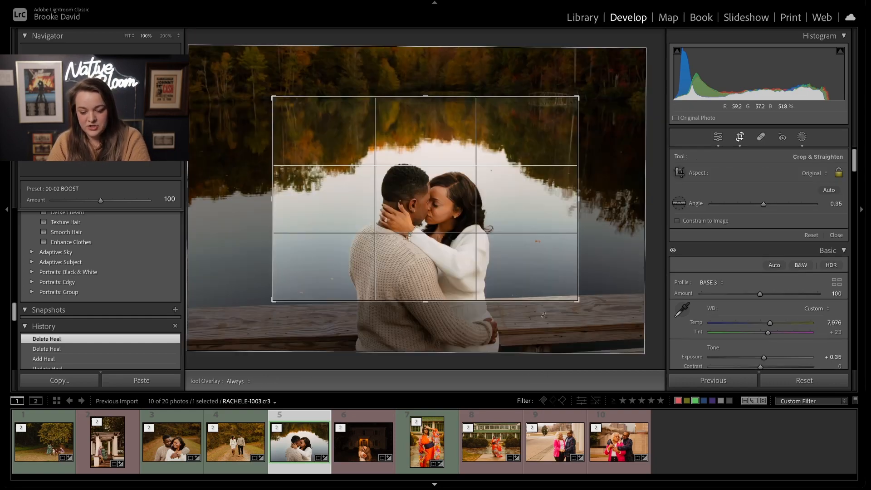
{"action": "key", "text": "r"}
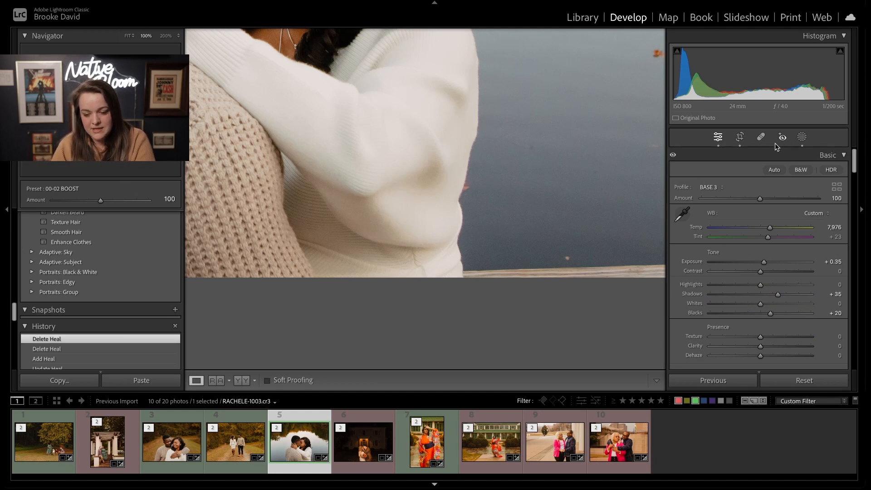
Step: Clone lake water over the dock edge beside the woman's white sweater, starting with feather 0 and finishing with feather 16
{"action": "left_click", "coordinate": [761, 137]}
{"action": "left_click", "coordinate": [728, 159]}
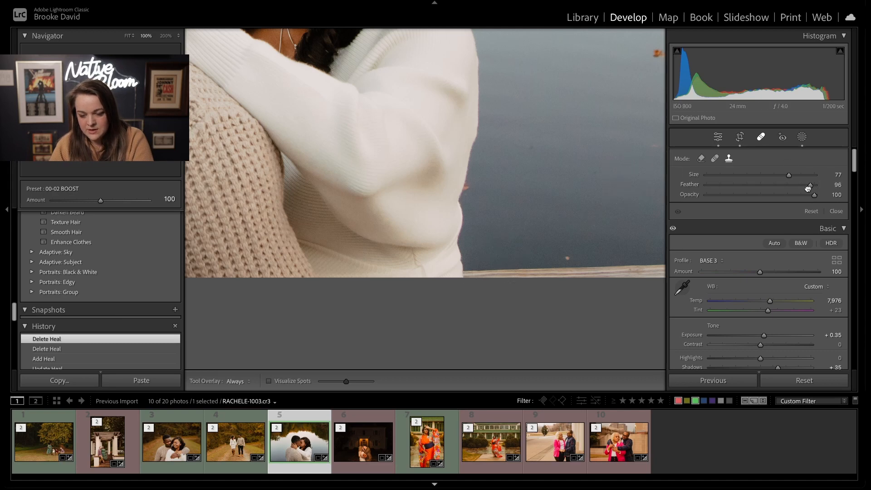
{"action": "scroll", "coordinate": [716, 191], "scroll_direction": "down", "scroll_amount": 1}
{"action": "left_click_drag", "start_coordinate": [810, 177], "coordinate": [601, 198]}
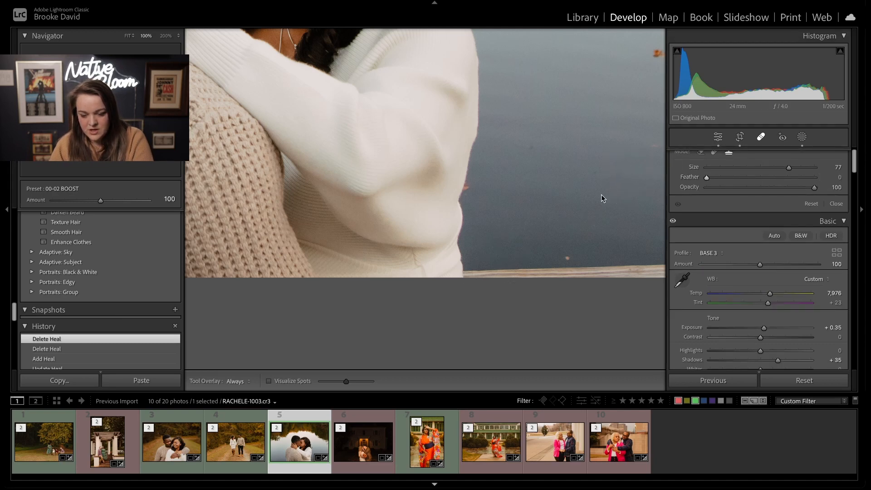
{"action": "left_click", "coordinate": [487, 271]}
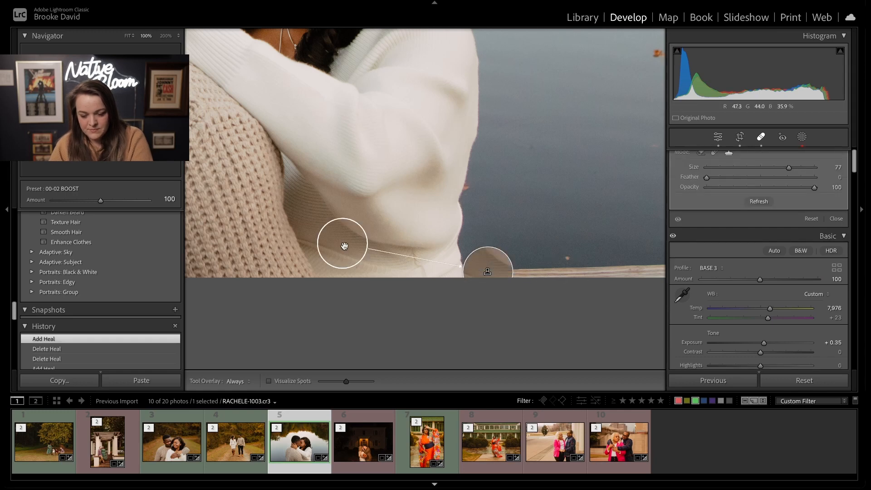
{"action": "left_click_drag", "start_coordinate": [344, 247], "coordinate": [498, 234]}
{"action": "key", "text": "z"}
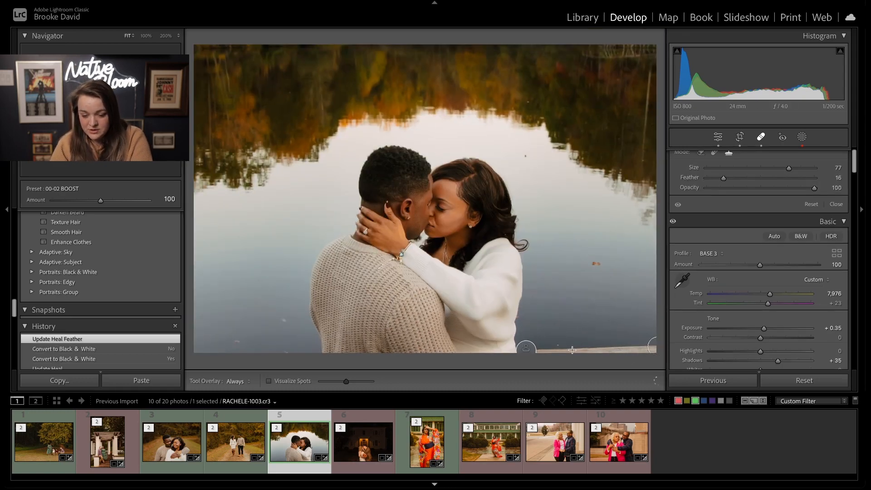
Step: Clone over the remaining dock edge with feather 88, using the lake water just above it as the source
{"action": "left_click_drag", "start_coordinate": [572, 350], "coordinate": [525, 346]}
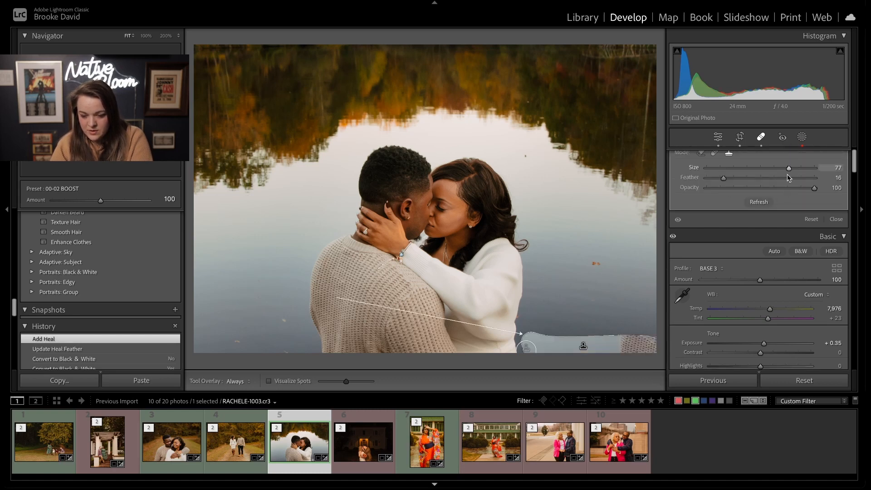
{"action": "left_click_drag", "start_coordinate": [798, 179], "coordinate": [801, 179]}
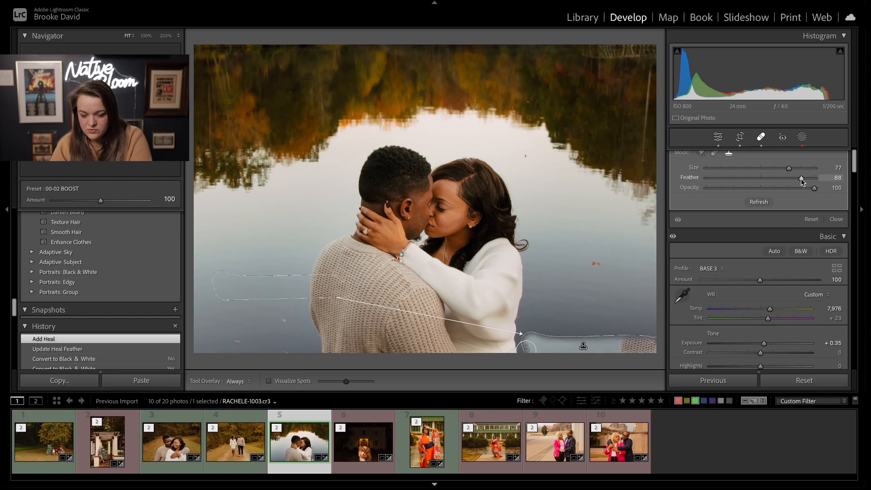
{"action": "mouse_move", "coordinate": [319, 297]}
{"action": "left_mouse_down"}
{"action": "mouse_move", "coordinate": [564, 310]}
{"action": "mouse_move", "coordinate": [607, 325]}
{"action": "left_mouse_up"}
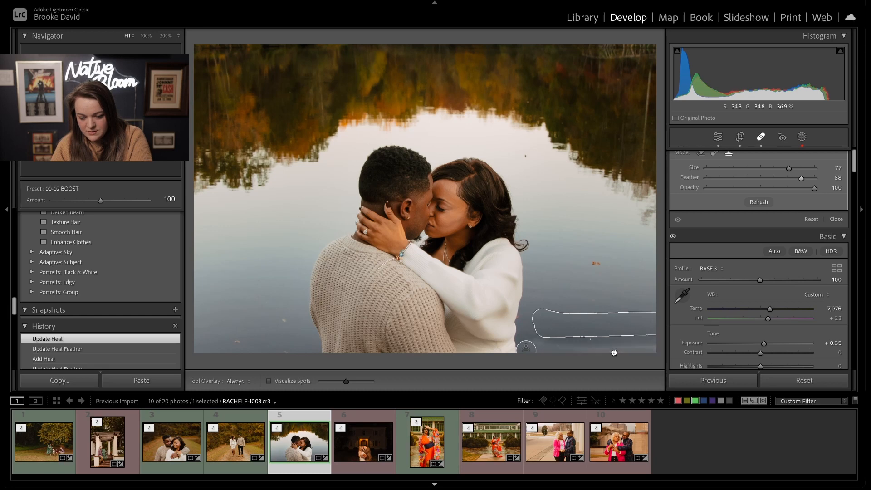
{"action": "left_click_drag", "start_coordinate": [614, 350], "coordinate": [619, 347]}
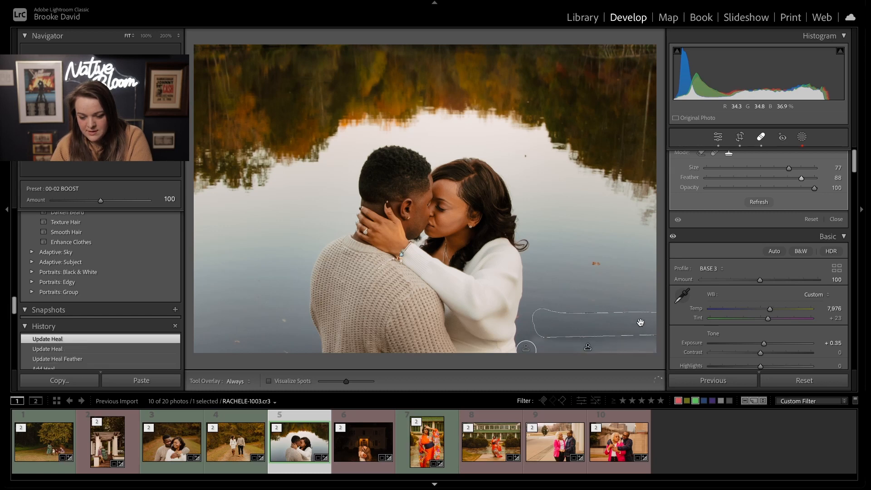
Step: Heal the water along the photo's lower-right edge with size 77 and feather 88, sampling from the lake water above it
{"action": "key", "text": "q"}
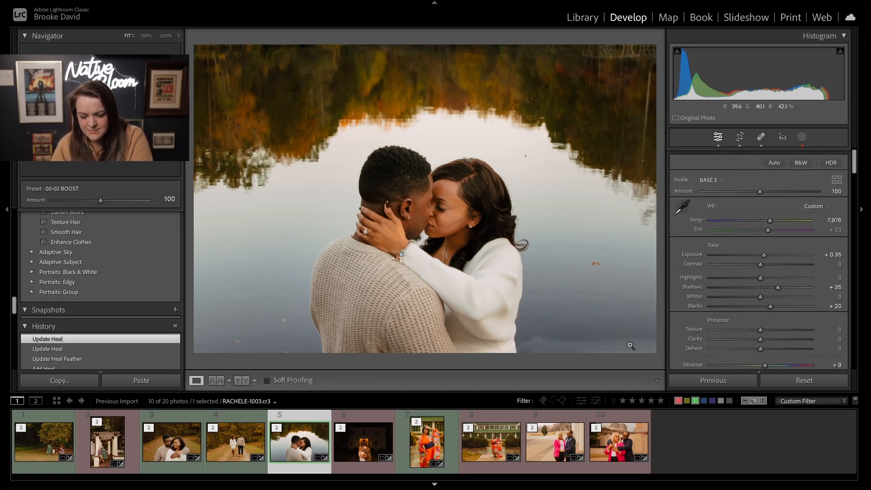
{"action": "key", "text": "q"}
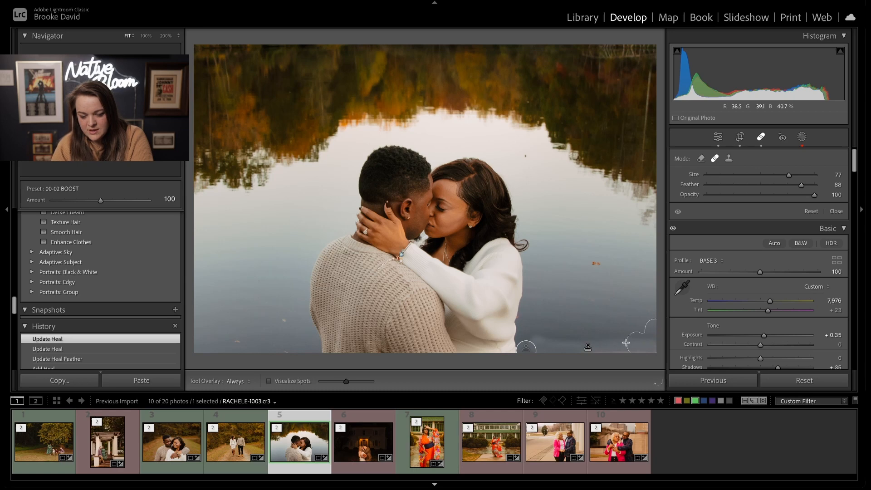
{"action": "left_click_drag", "start_coordinate": [626, 342], "coordinate": [539, 335]}
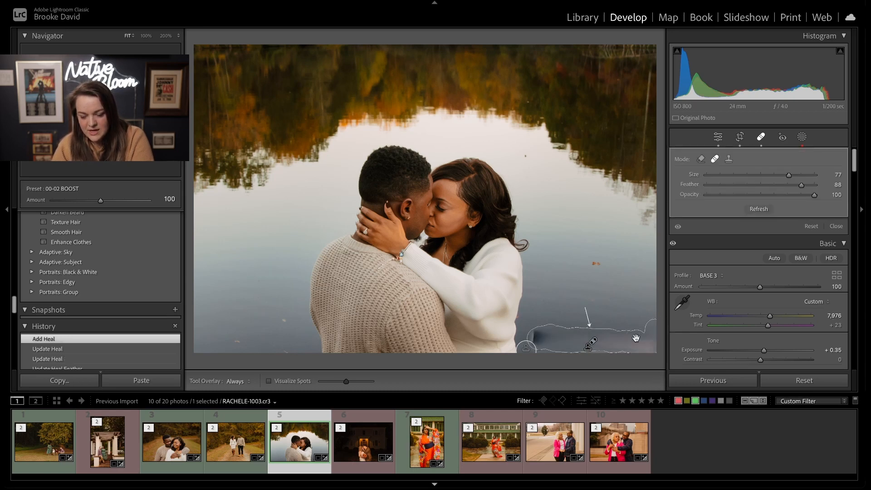
{"action": "left_click_drag", "start_coordinate": [575, 299], "coordinate": [595, 301]}
Step: Tighten the lakeside portrait's crop slightly, trimming its lower edge, and refine the framing around the couple
{"action": "key", "text": "r"}
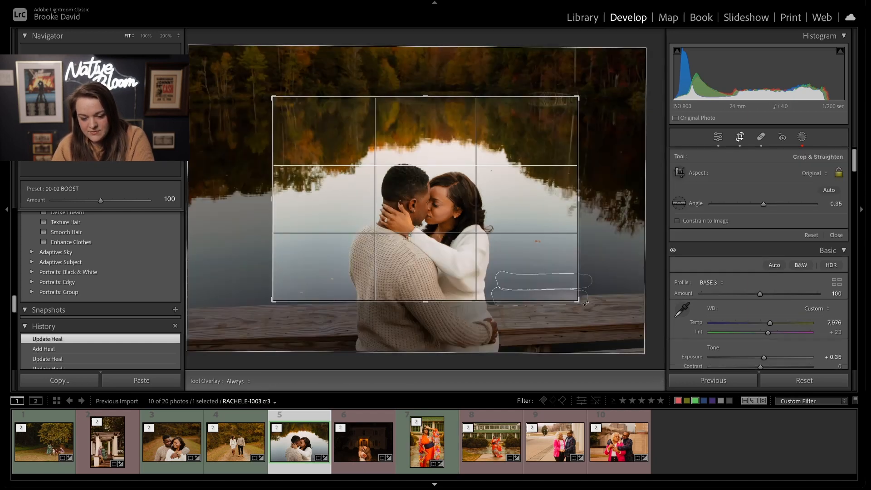
{"action": "left_click_drag", "start_coordinate": [442, 302], "coordinate": [439, 299]}
{"action": "key", "text": "Return"}
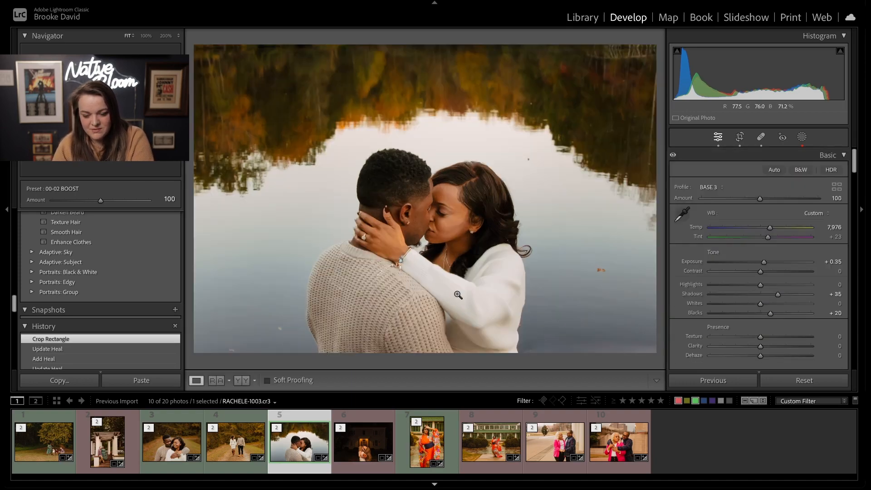
{"action": "key", "text": "r"}
{"action": "key", "text": "Return"}
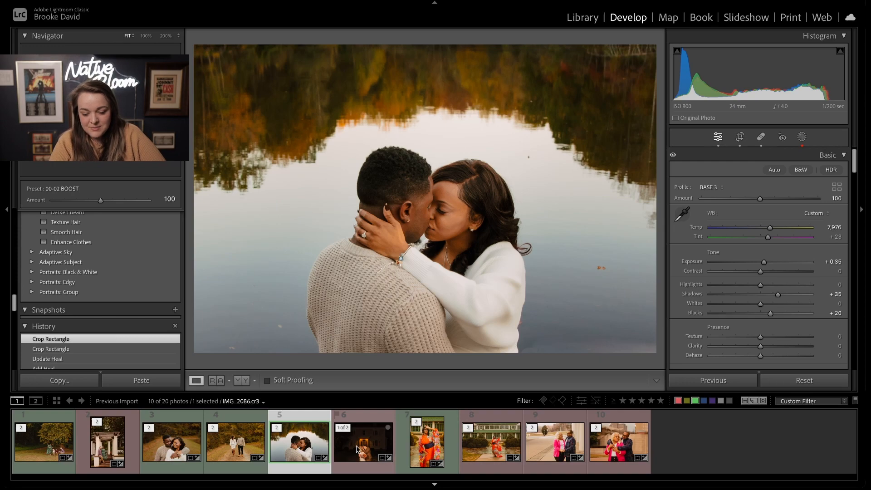
Step: Open the vertical orange kimono portrait RACHELE-1001-2.cr3 and straighten it to a crop angle of -0.57
{"action": "key", "text": "Right"}
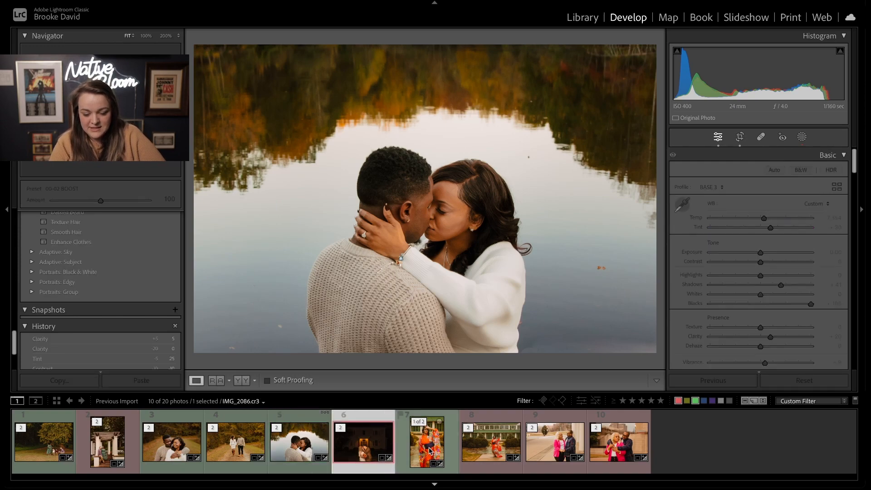
{"action": "key", "text": "Right"}
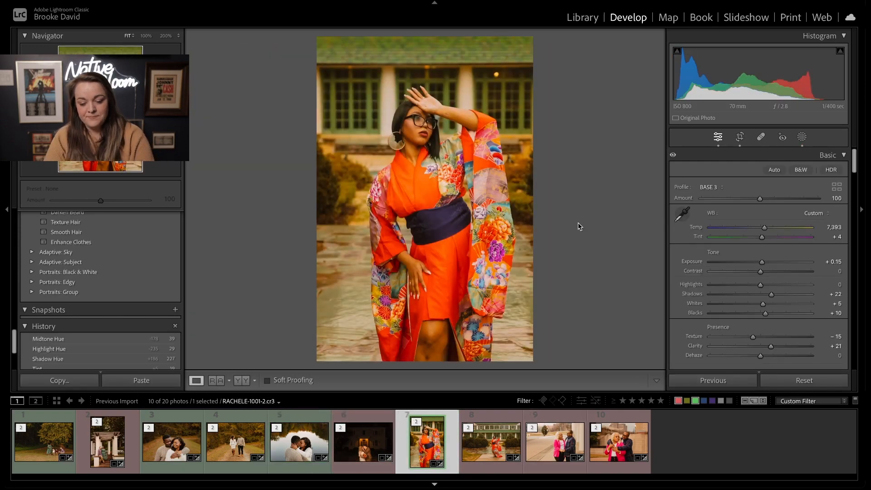
{"action": "key", "text": "r"}
{"action": "left_click_drag", "start_coordinate": [613, 189], "coordinate": [597, 191]}
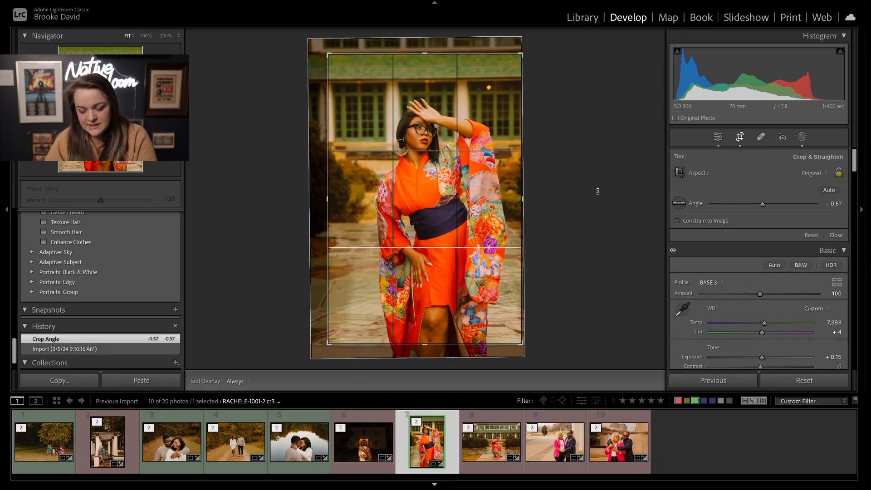
{"action": "key", "text": "r"}
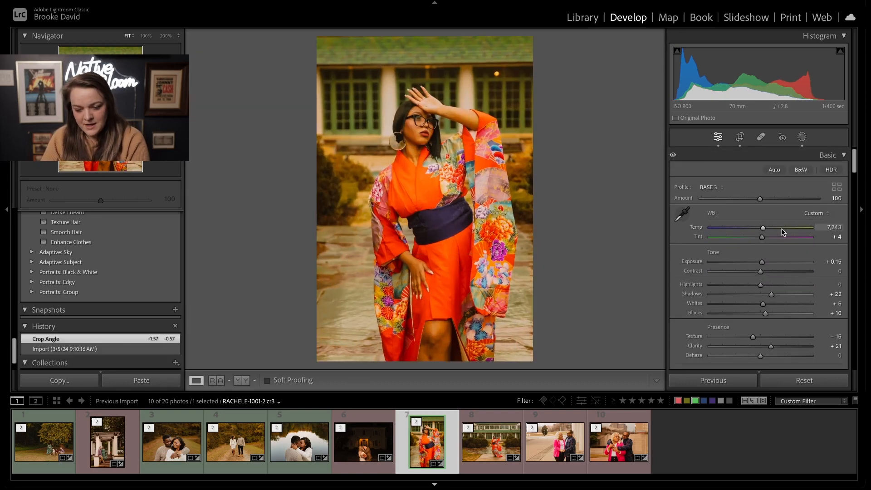
Step: Set the kimono portrait's temperature to 7,043, tint to +19 and exposure to -0.05
{"action": "key", "text": "Down"}
{"action": "key", "text": "Up"}
{"action": "key", "text": "Up"}
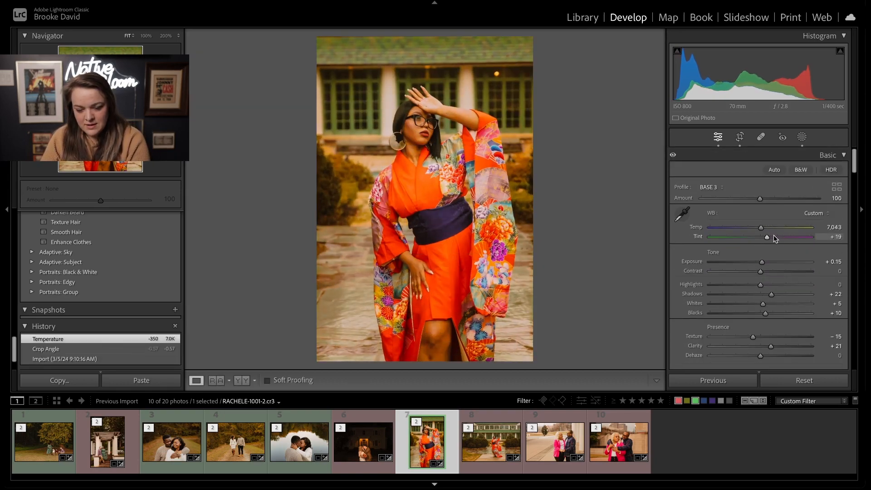
{"action": "scroll", "coordinate": [768, 261], "scroll_direction": "down", "scroll_amount": 5}
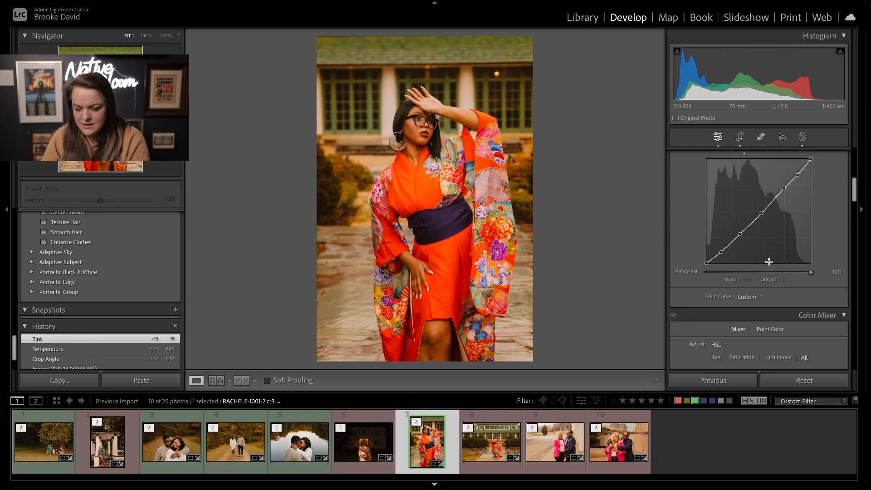
{"action": "scroll", "coordinate": [768, 261], "scroll_direction": "down", "scroll_amount": 10}
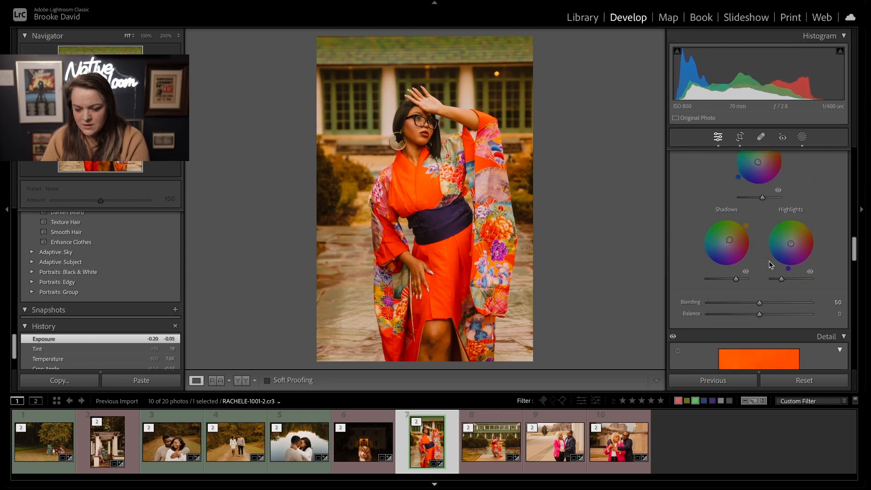
Step: In the color grading, set midtone and highlight saturation to 0 and shadow saturation to 4
{"action": "scroll", "coordinate": [769, 261], "scroll_direction": "up", "scroll_amount": 2}
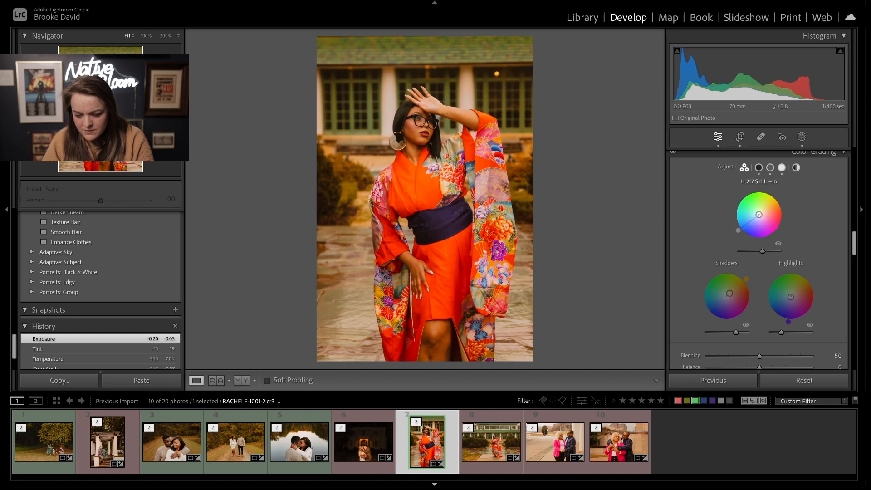
{"action": "left_click_drag", "start_coordinate": [758, 215], "coordinate": [759, 214]}
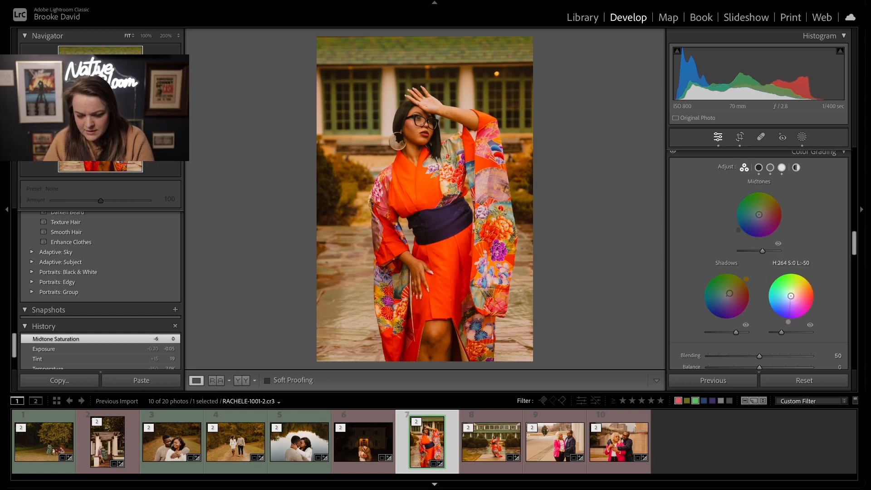
{"action": "left_click_drag", "start_coordinate": [791, 295], "coordinate": [790, 296]}
{"action": "scroll", "coordinate": [790, 296], "scroll_direction": "down", "scroll_amount": 1}
{"action": "left_click_drag", "start_coordinate": [729, 289], "coordinate": [727, 290]}
Step: Cool the kimono portrait's white balance temperature to 6,843
{"action": "scroll", "coordinate": [745, 289], "scroll_direction": "up", "scroll_amount": 6}
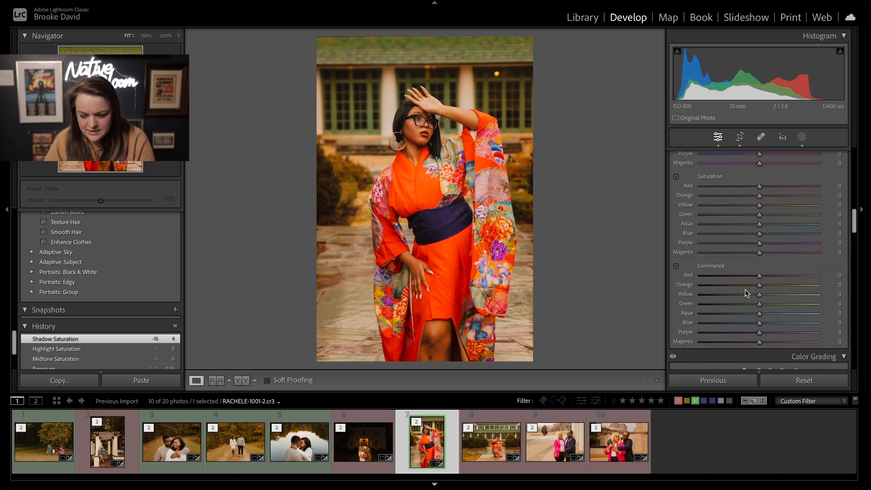
{"action": "scroll", "coordinate": [745, 289], "scroll_direction": "down", "scroll_amount": 3}
{"action": "scroll", "coordinate": [775, 232], "scroll_direction": "up", "scroll_amount": 8}
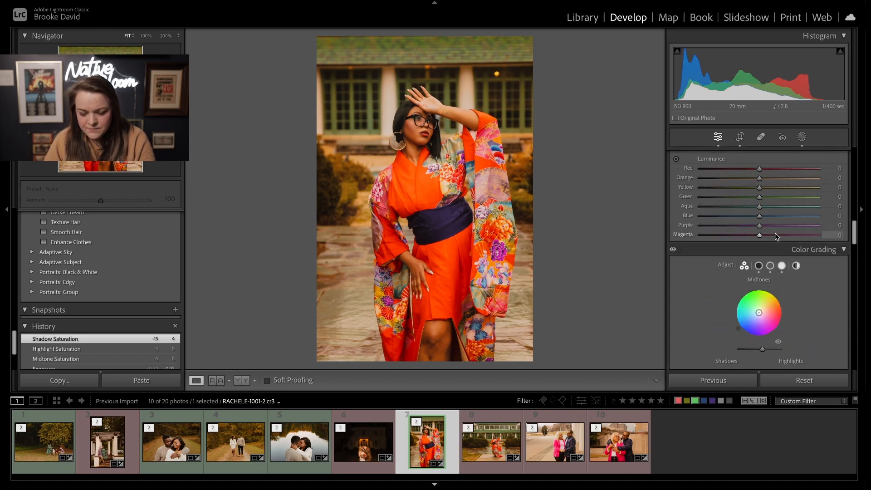
{"action": "scroll", "coordinate": [774, 233], "scroll_direction": "up", "scroll_amount": 6}
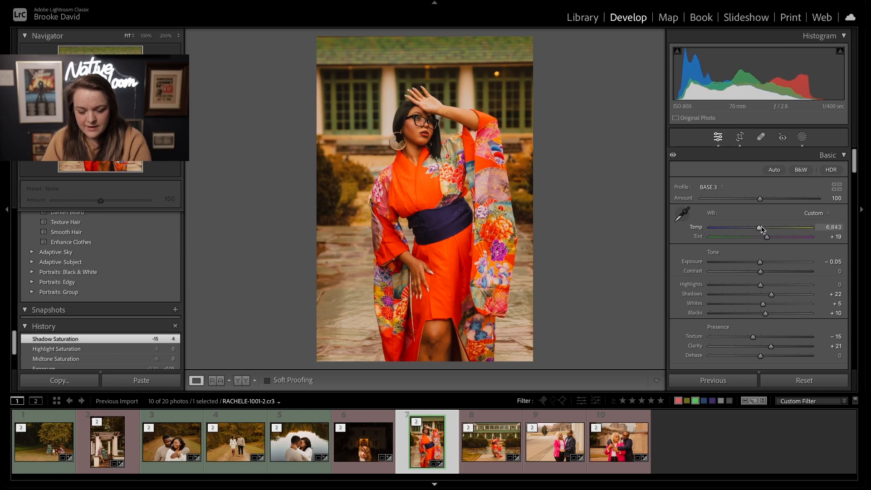
{"action": "left_click_drag", "start_coordinate": [761, 227], "coordinate": [761, 227]}
{"action": "scroll", "coordinate": [762, 228], "scroll_direction": "down", "scroll_amount": 1}
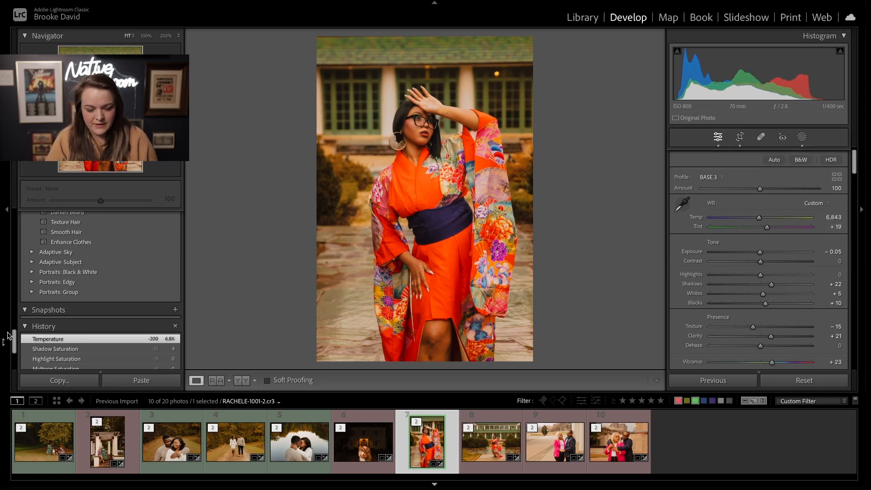
{"action": "scroll", "coordinate": [91, 340], "scroll_direction": "down", "scroll_amount": 3}
{"action": "scroll", "coordinate": [91, 340], "scroll_direction": "down", "scroll_amount": 1}
Step: Apply the Exposure preset to the radial mask around the woman, setting its exposure to -0.49 and feather to 86
{"action": "key", "text": "m"}
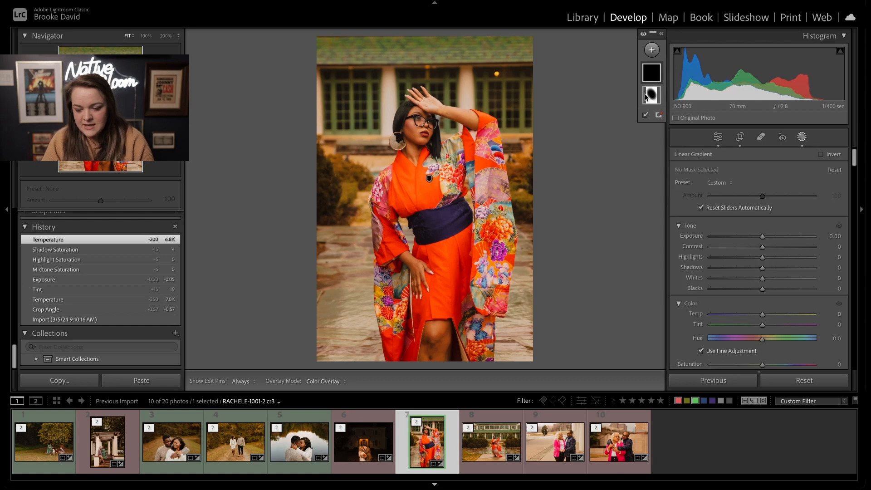
{"action": "left_click", "coordinate": [651, 94]}
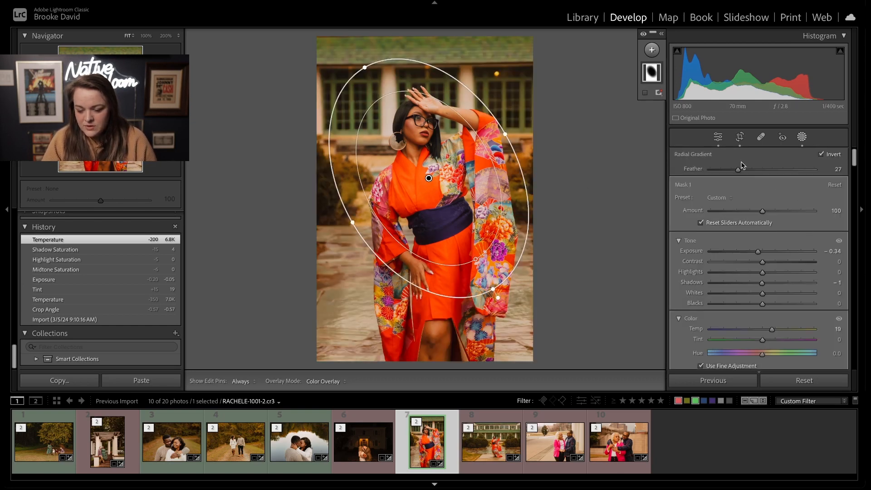
{"action": "left_click", "coordinate": [728, 198]}
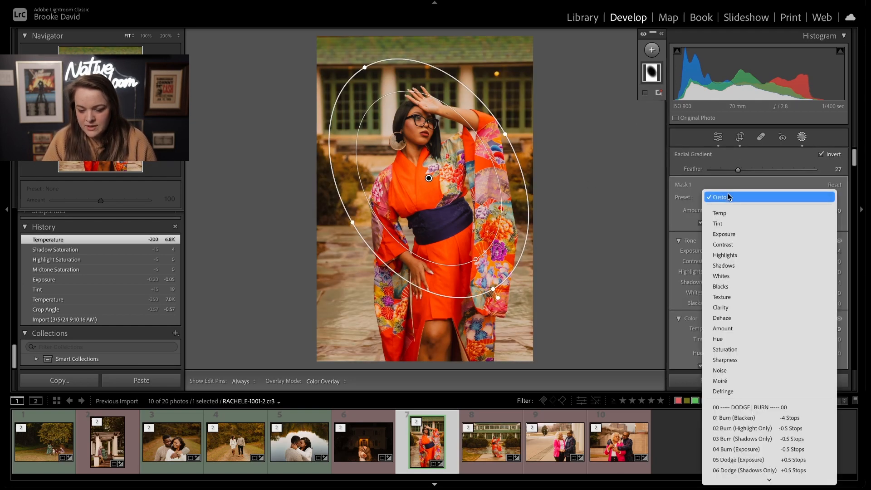
{"action": "left_click", "coordinate": [749, 234]}
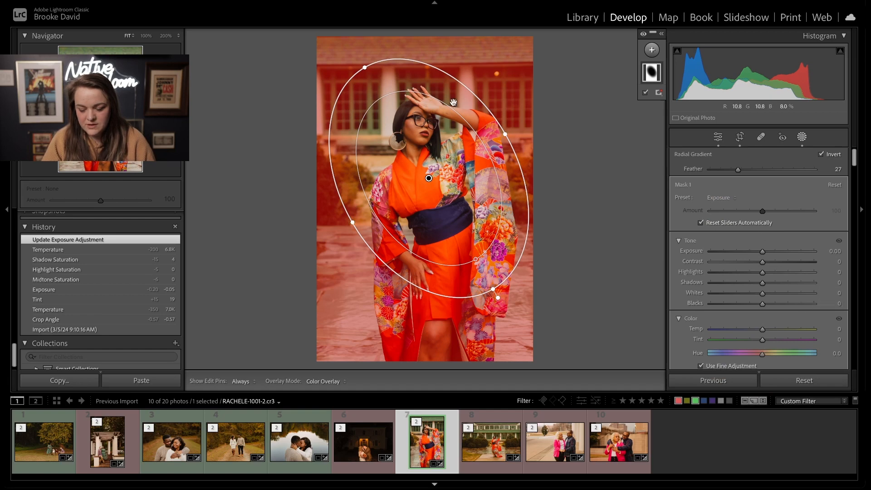
{"action": "key", "text": "o"}
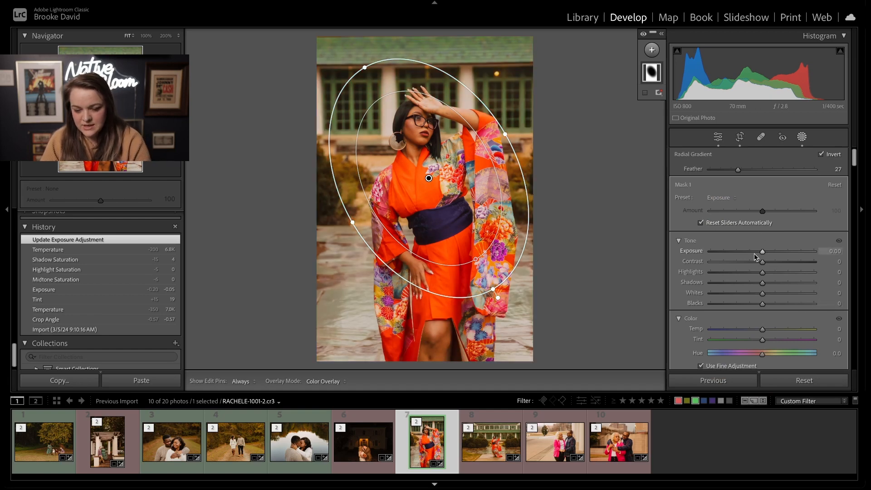
{"action": "left_click", "coordinate": [754, 252]}
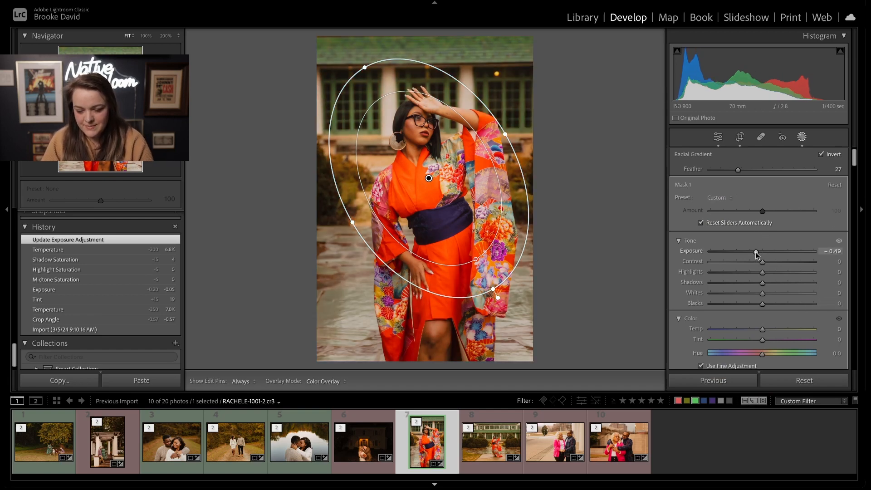
{"action": "left_click", "coordinate": [800, 169]}
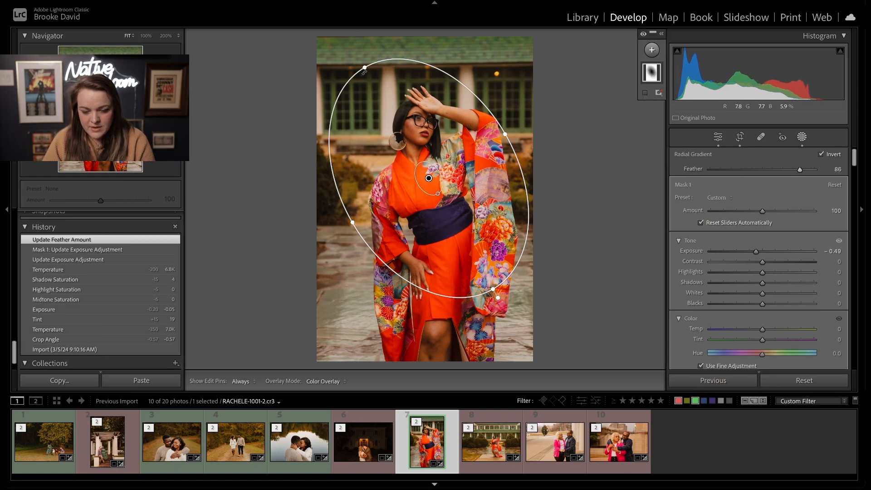
Step: Enlarge, rotate and recenter the radial gradient on the woman's face, and set the mask's exposure to -0.47
{"action": "left_click_drag", "start_coordinate": [364, 68], "coordinate": [320, 18]}
{"action": "left_click_drag", "start_coordinate": [473, 199], "coordinate": [469, 141]}
{"action": "left_click_drag", "start_coordinate": [503, 70], "coordinate": [503, 161]}
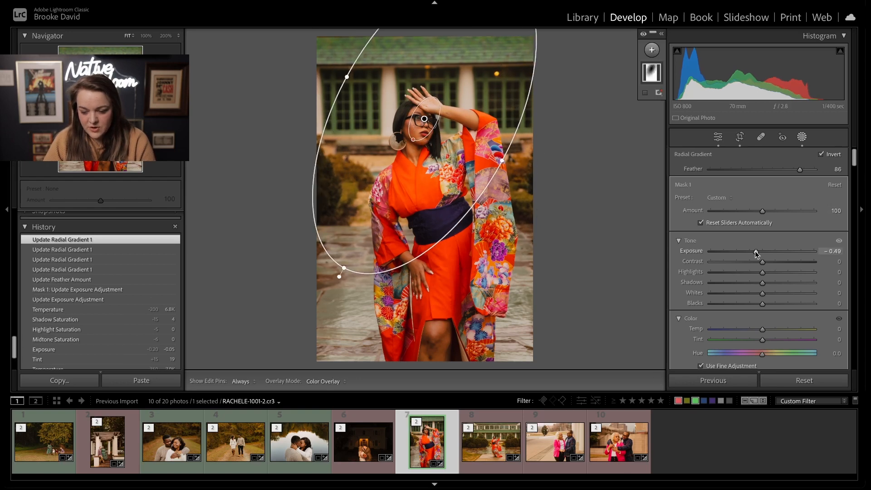
{"action": "left_click_drag", "start_coordinate": [757, 254], "coordinate": [756, 251]}
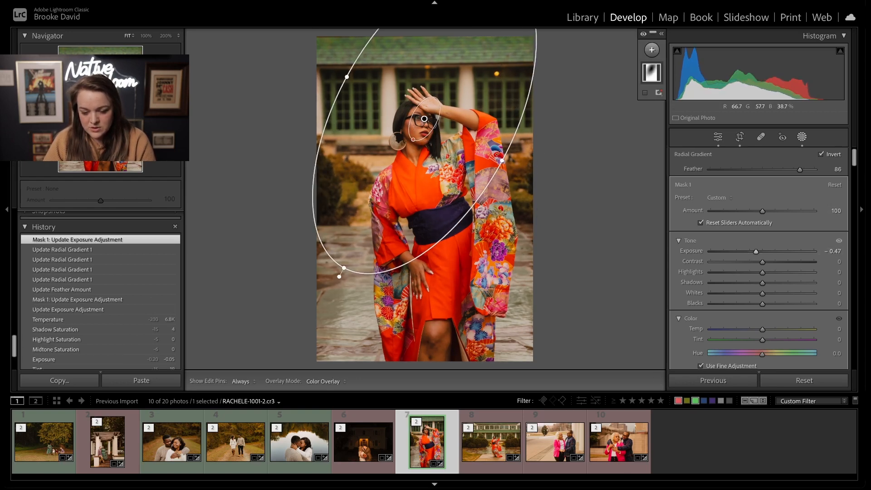
{"action": "left_click_drag", "start_coordinate": [498, 155], "coordinate": [493, 151]}
Step: Compare the kimono portrait's imported state with its latest edit in the history
{"action": "left_click", "coordinate": [718, 137]}
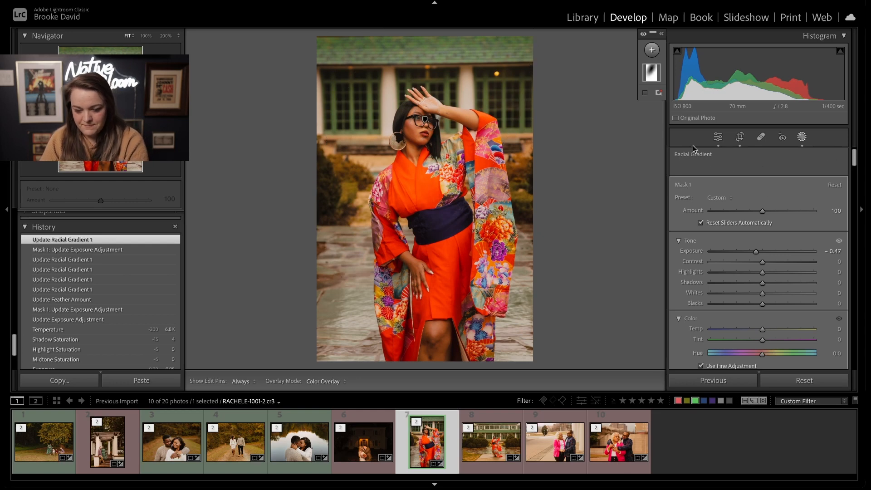
{"action": "scroll", "coordinate": [132, 325], "scroll_direction": "down", "scroll_amount": 5}
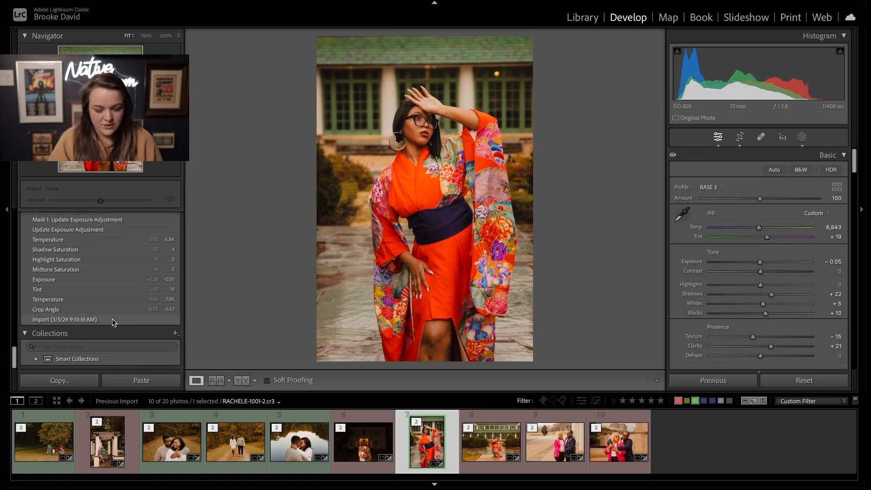
{"action": "left_click", "coordinate": [113, 320]}
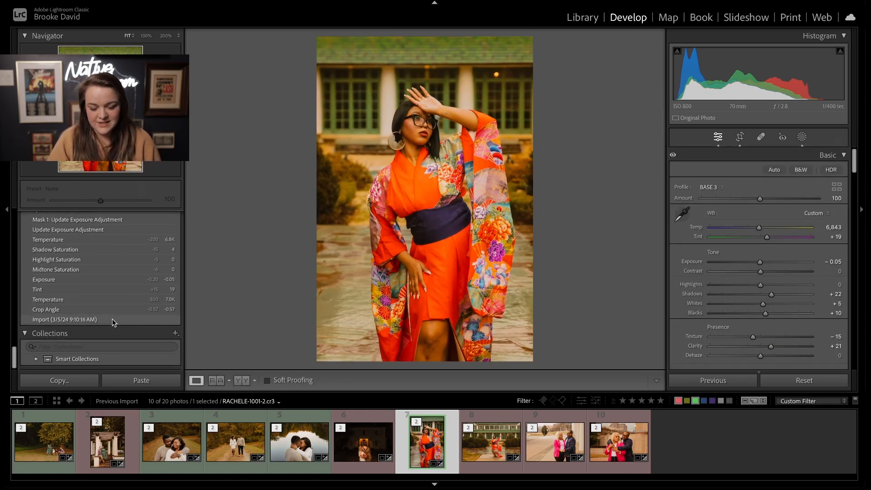
{"action": "scroll", "coordinate": [113, 323], "scroll_direction": "up", "scroll_amount": 5}
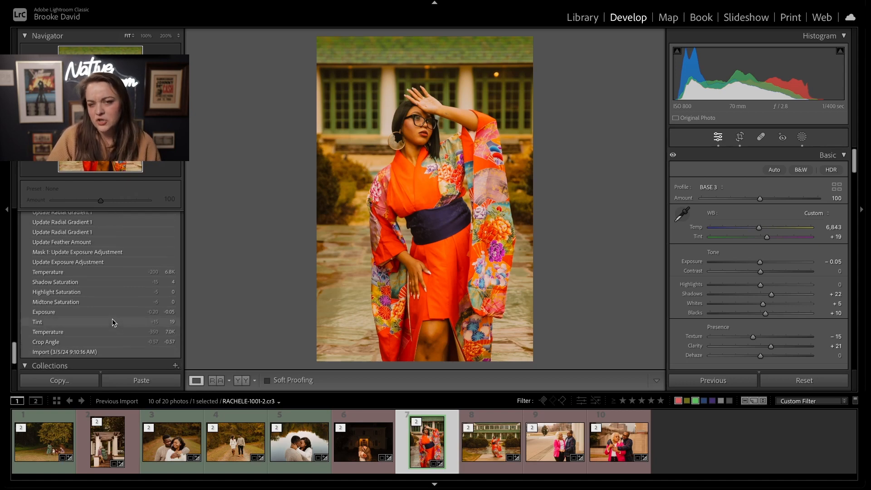
{"action": "left_click", "coordinate": [106, 254]}
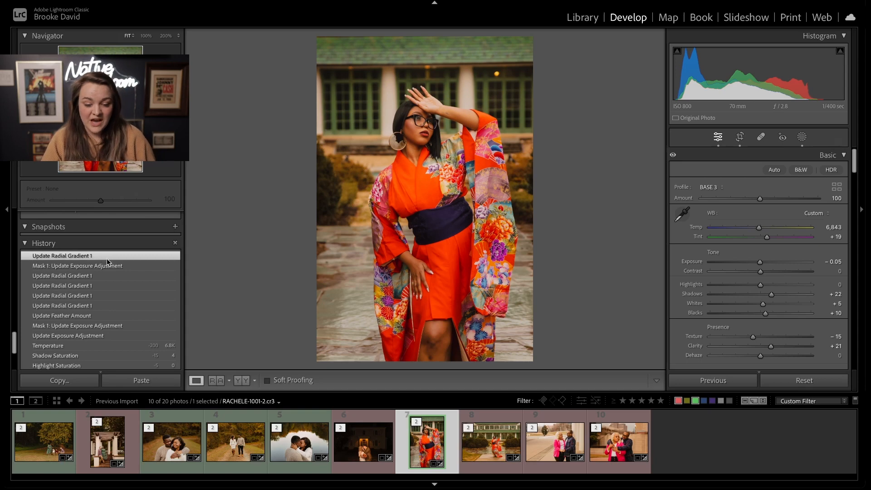
Step: On the wide kimono photo in front of the building, set the temperature to 8,490, tint to +13 and contrast to +9
{"action": "left_click", "coordinate": [480, 450]}
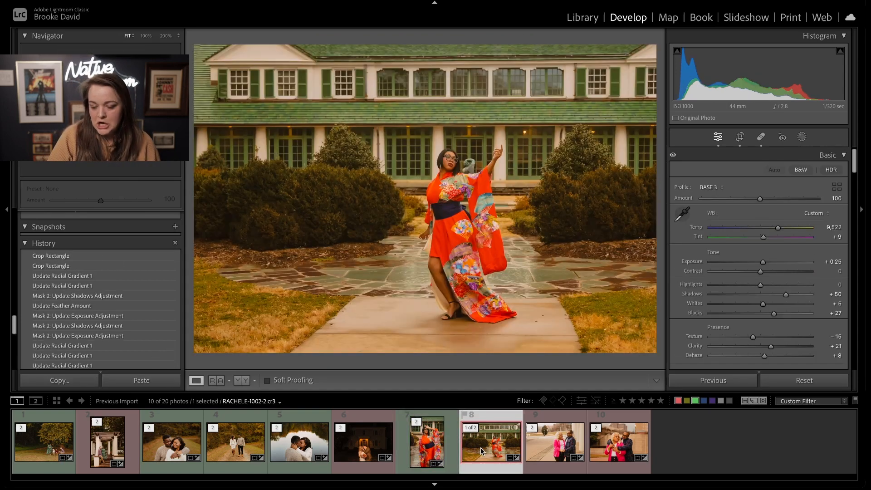
{"action": "left_click_drag", "start_coordinate": [770, 227], "coordinate": [767, 240]}
{"action": "key", "text": "Down"}
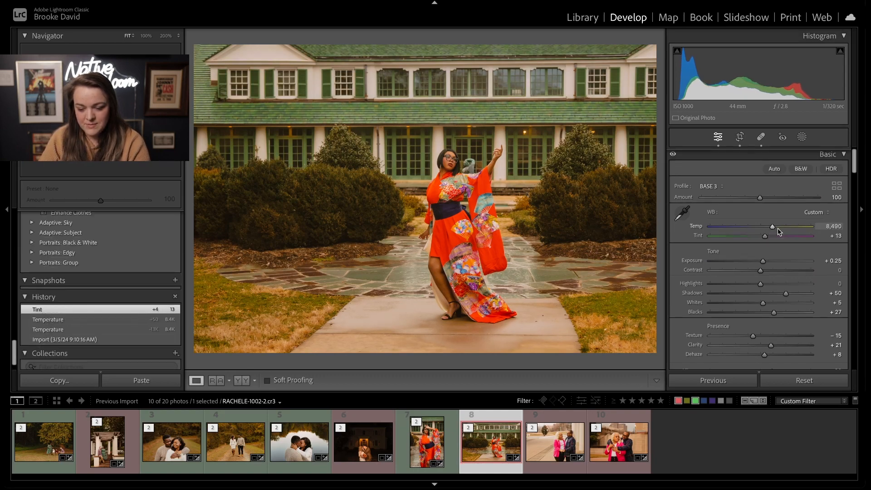
{"action": "left_click_drag", "start_coordinate": [760, 271], "coordinate": [763, 272]}
Step: Crop the wide kimono photo tighter at its original aspect ratio, repositioning the frame around the woman
{"action": "key", "text": "r"}
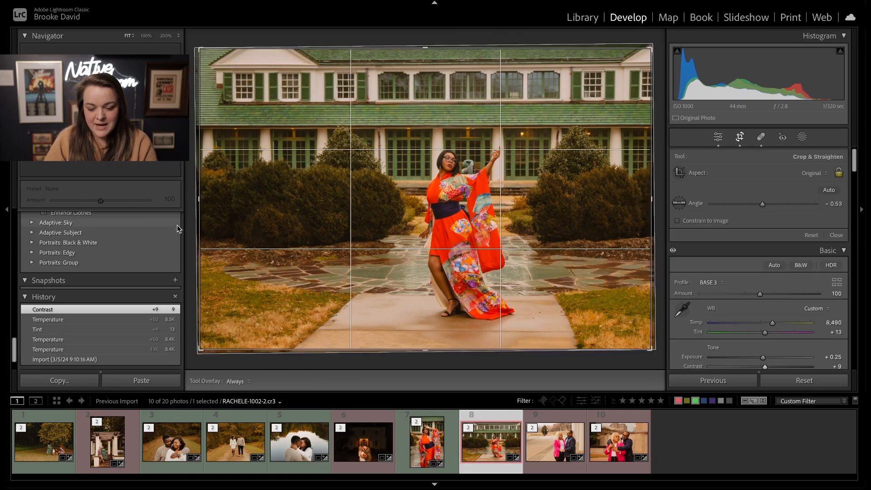
{"action": "left_click_drag", "start_coordinate": [198, 213], "coordinate": [250, 205]}
{"action": "left_click_drag", "start_coordinate": [442, 214], "coordinate": [430, 231]}
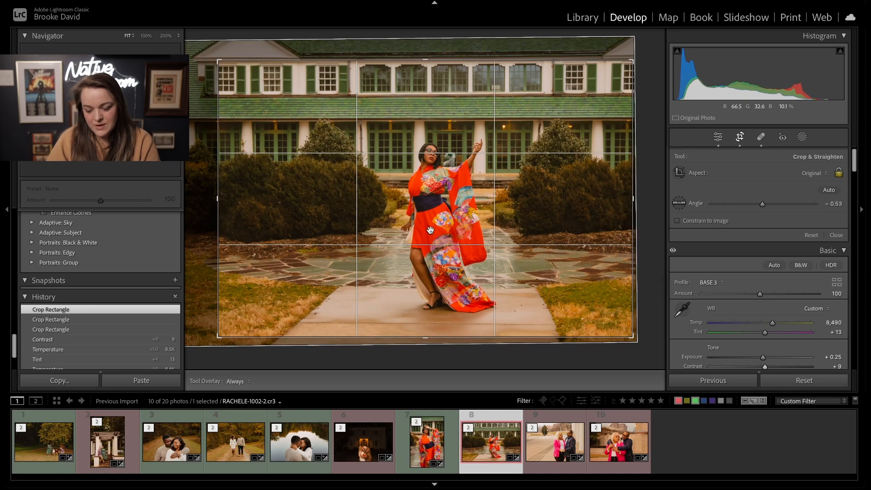
{"action": "key", "text": "Return"}
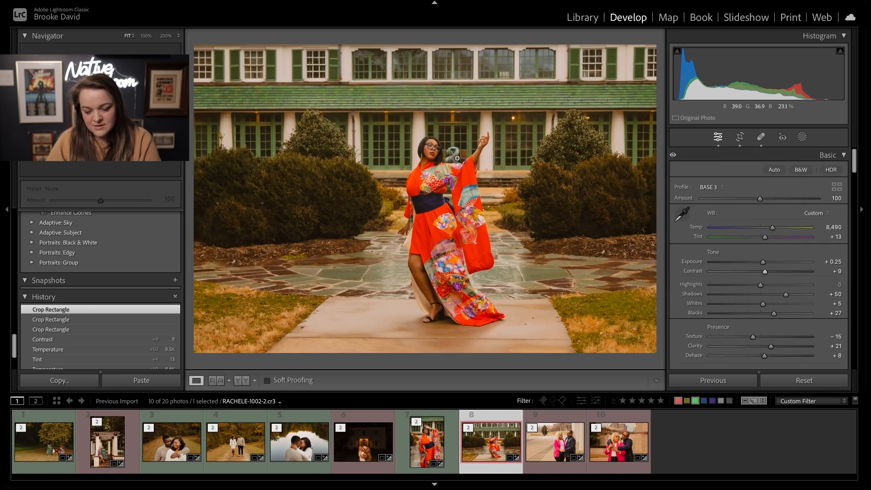
Step: Delete the existing retouching spot that covers the sign in front of the hedge beside the woman
{"action": "key", "text": "q"}
{"action": "left_click", "coordinate": [237, 232]}
{"action": "key", "text": "Delete"}
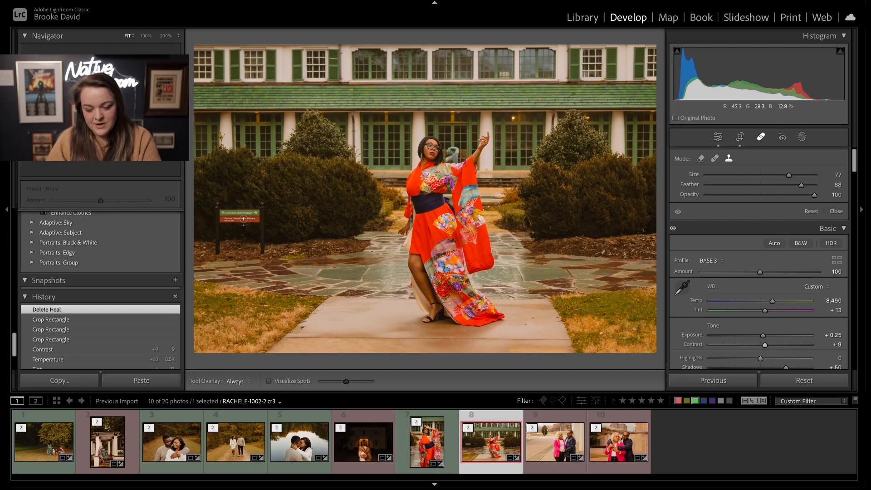
{"action": "key", "text": "q"}
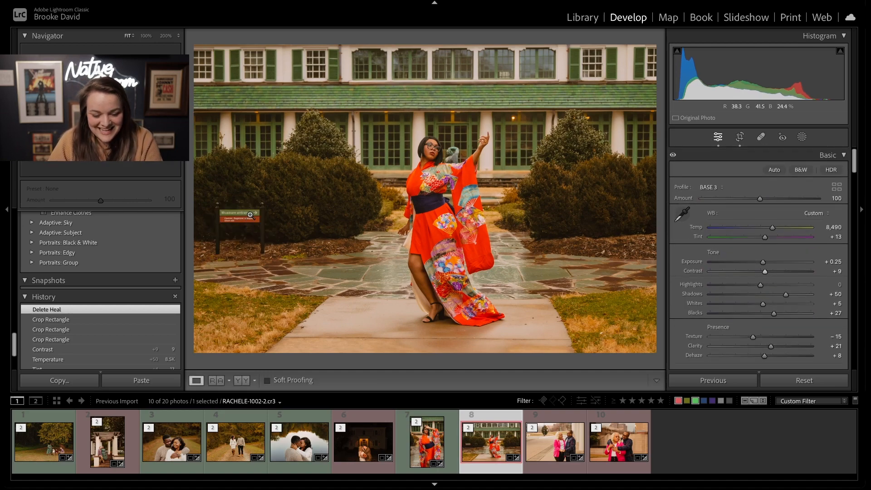
Step: Clone out the sign in front of the hedge with a brush of size 82, feather 88 and opacity 100
{"action": "key", "text": "q"}
{"action": "scroll", "coordinate": [261, 214], "scroll_direction": "up", "scroll_amount": 5}
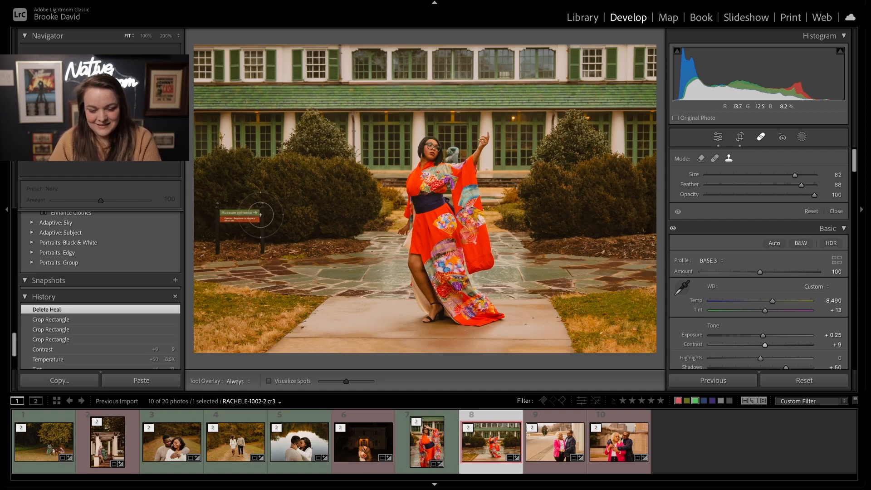
{"action": "mouse_move", "coordinate": [263, 214]}
{"action": "left_mouse_down"}
{"action": "mouse_move", "coordinate": [232, 210]}
{"action": "mouse_move", "coordinate": [218, 235]}
{"action": "mouse_move", "coordinate": [261, 234]}
{"action": "mouse_move", "coordinate": [236, 219]}
{"action": "mouse_move", "coordinate": [270, 233]}
{"action": "left_mouse_up"}
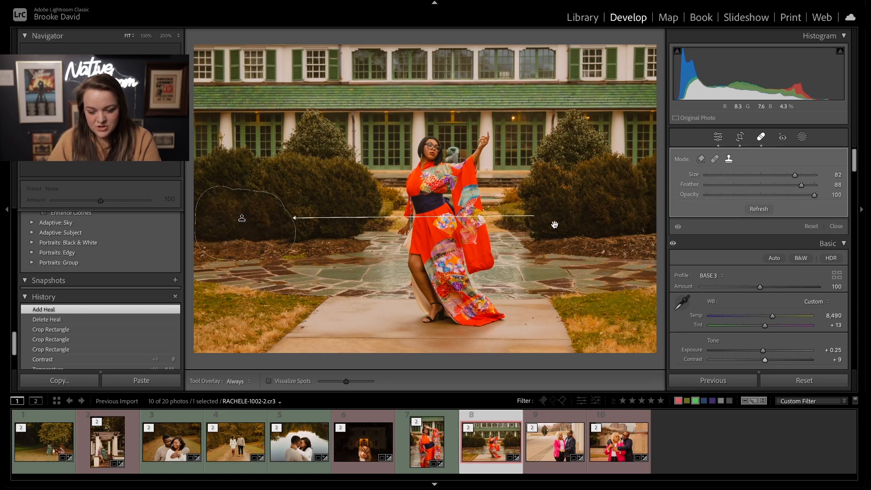
Step: Add a Select Background mask to the wide kimono photo and darken its exposure to -0.25
{"action": "key", "text": "m"}
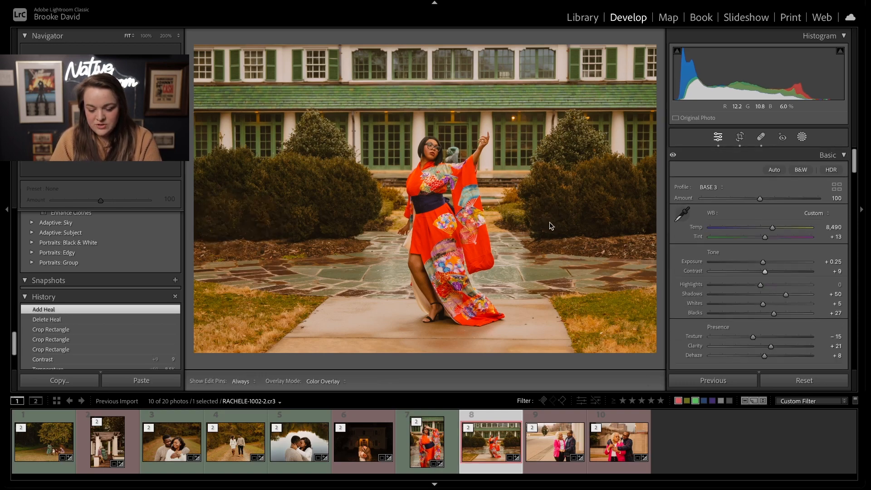
{"action": "left_click", "coordinate": [652, 49]}
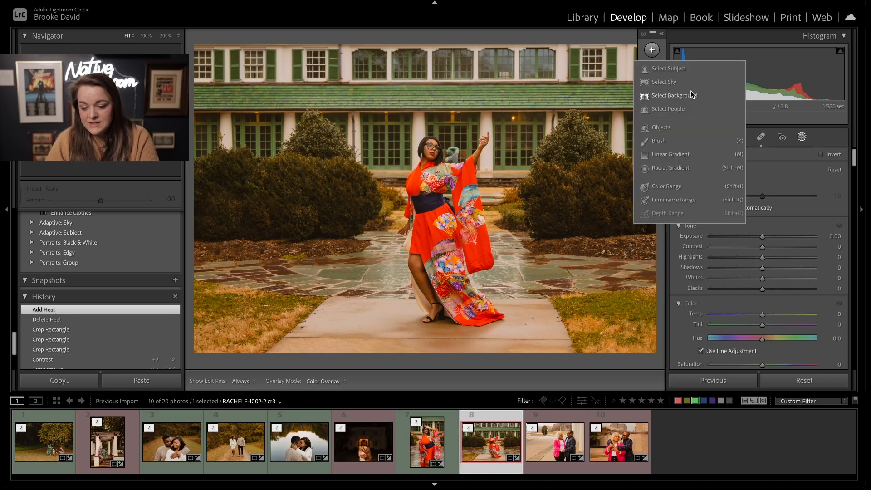
{"action": "left_click", "coordinate": [692, 95]}
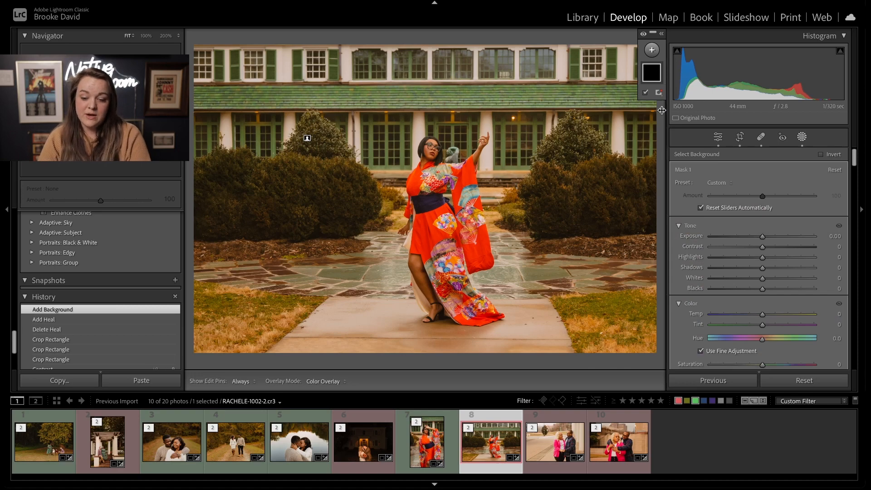
{"action": "scroll", "coordinate": [799, 216], "scroll_direction": "down", "scroll_amount": 2}
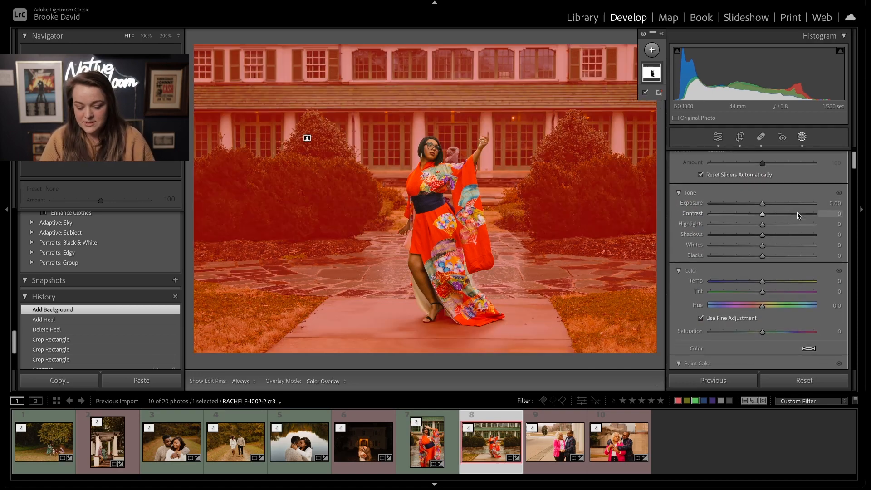
{"action": "key", "text": "o"}
{"action": "left_click_drag", "start_coordinate": [762, 206], "coordinate": [763, 207]}
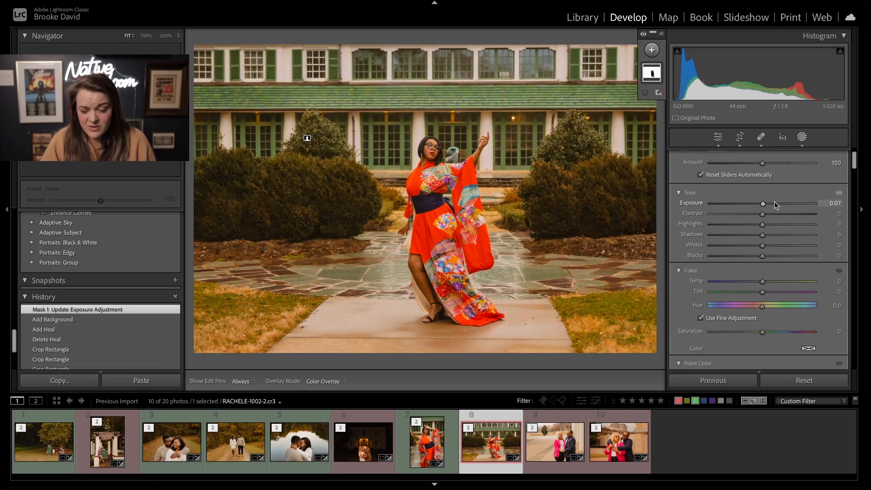
{"action": "left_click_drag", "start_coordinate": [763, 203], "coordinate": [760, 204]}
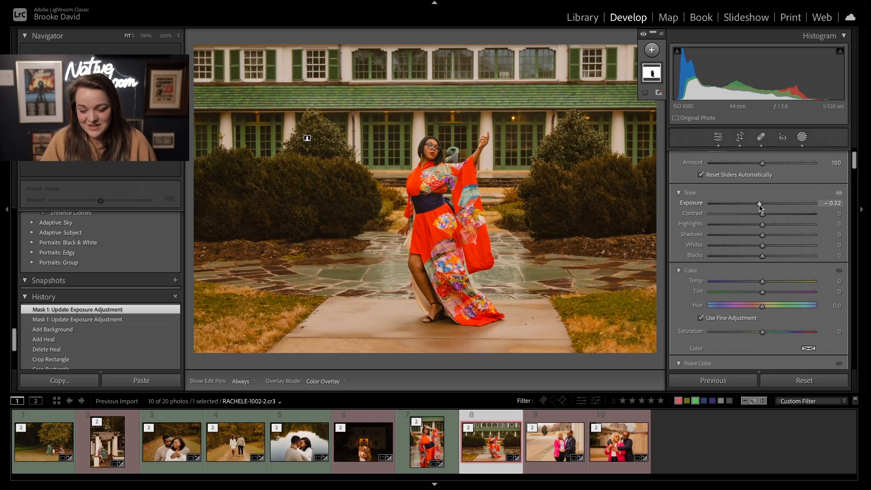
{"action": "scroll", "coordinate": [758, 205], "scroll_direction": "down", "scroll_amount": 5}
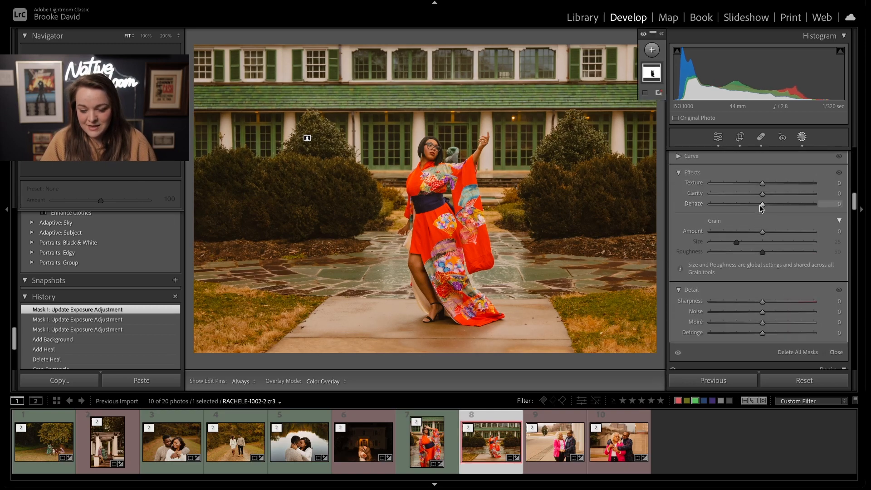
{"action": "scroll", "coordinate": [759, 205], "scroll_direction": "up", "scroll_amount": 8}
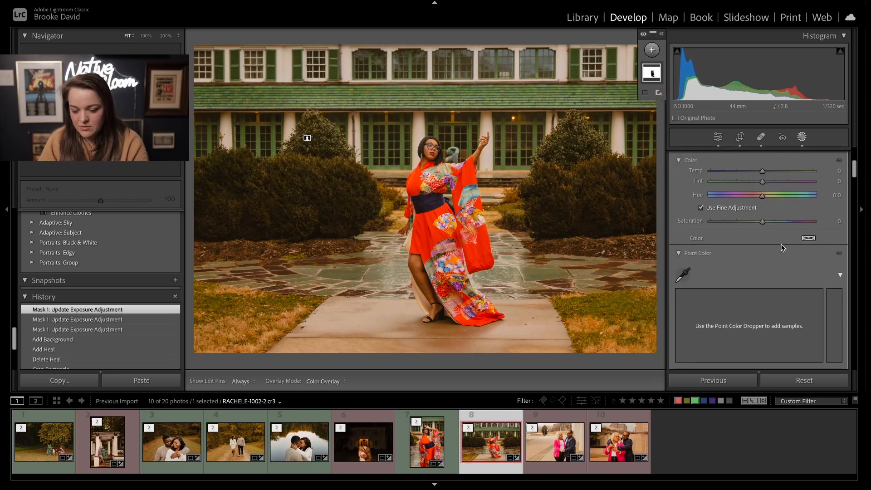
{"action": "scroll", "coordinate": [780, 243], "scroll_direction": "up", "scroll_amount": 5}
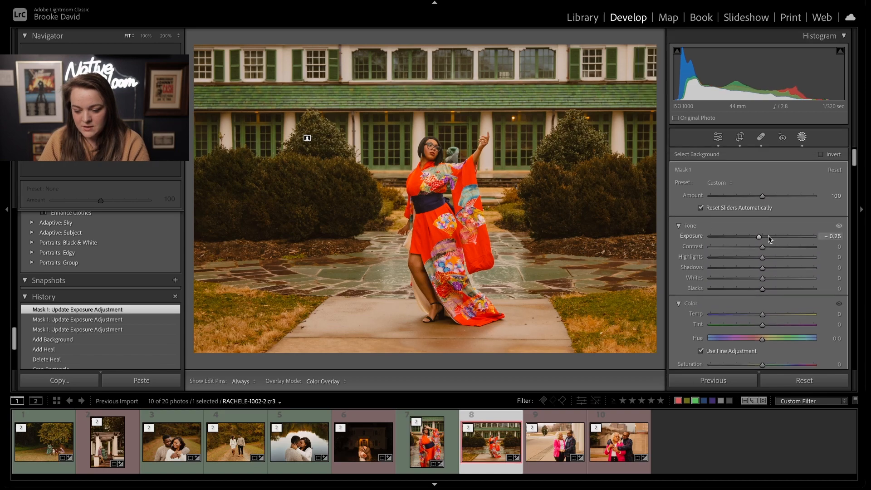
Step: Set the background mask's sharpness to -23 and clarity to -20, undoing a trial of -100 clarity
{"action": "scroll", "coordinate": [768, 236], "scroll_direction": "down", "scroll_amount": 5}
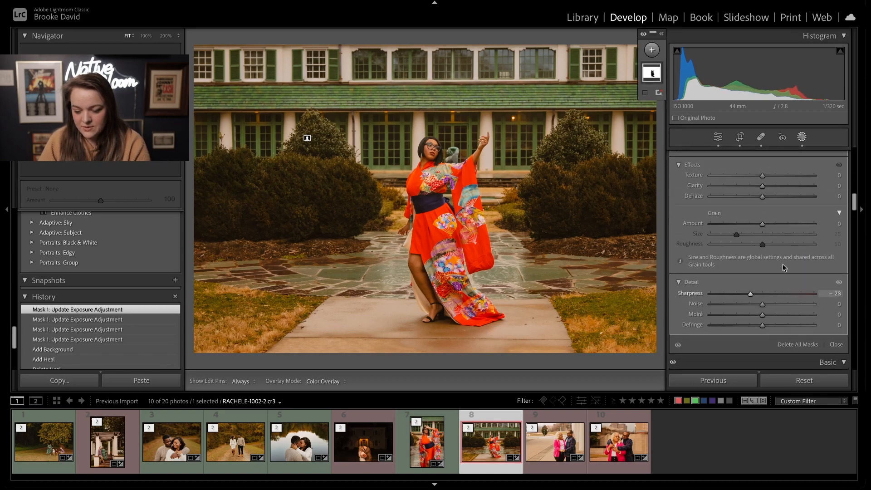
{"action": "scroll", "coordinate": [763, 230], "scroll_direction": "up", "scroll_amount": 2}
{"action": "left_click_drag", "start_coordinate": [762, 228], "coordinate": [752, 228]}
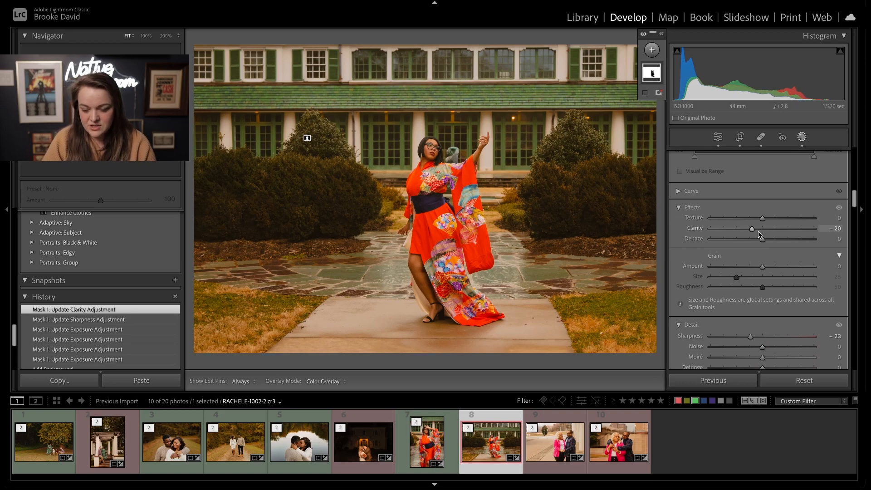
{"action": "left_click_drag", "start_coordinate": [753, 229], "coordinate": [711, 228]}
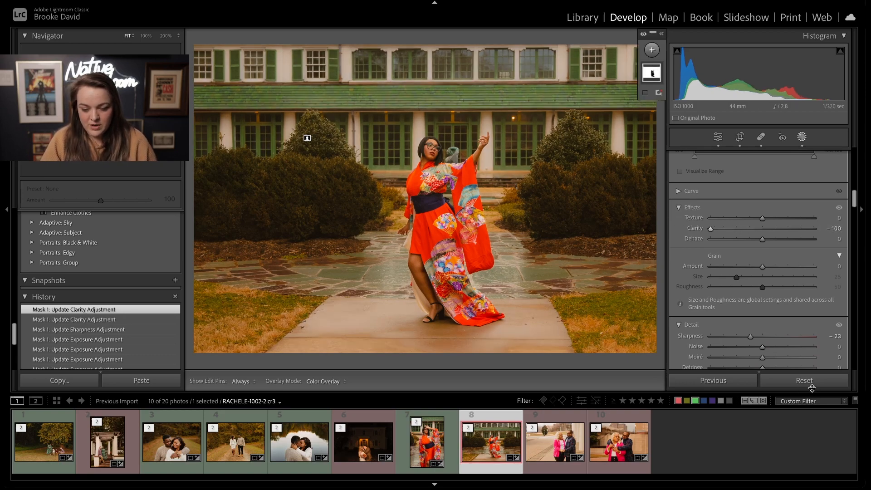
{"action": "key", "text": "ctrl+z"}
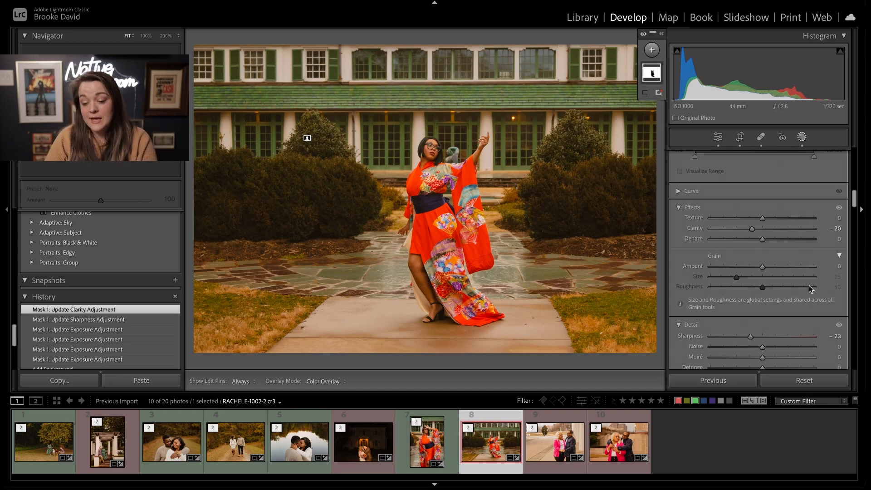
{"action": "scroll", "coordinate": [803, 268], "scroll_direction": "down", "scroll_amount": 20}
{"action": "scroll", "coordinate": [804, 270], "scroll_direction": "up", "scroll_amount": 15}
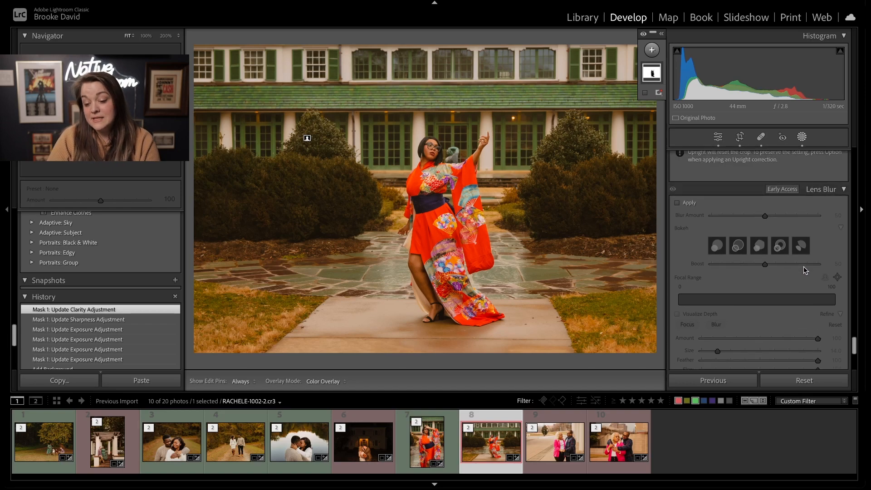
{"action": "scroll", "coordinate": [803, 266], "scroll_direction": "up", "scroll_amount": 15}
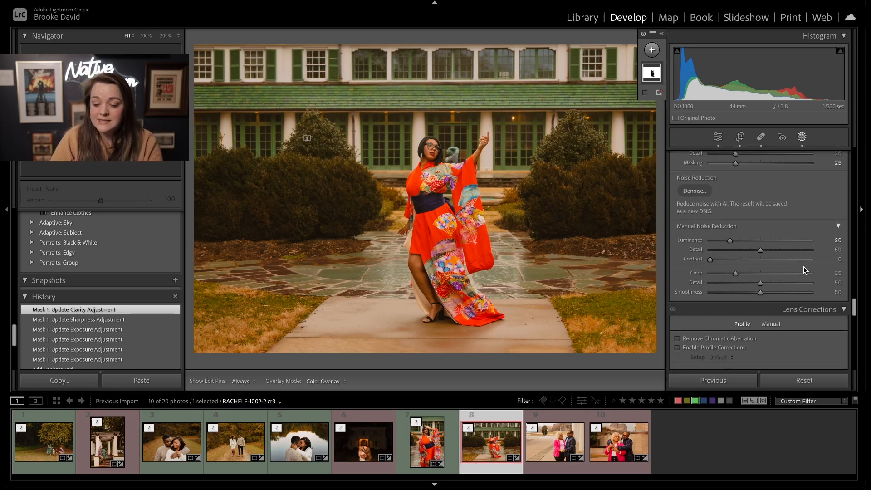
{"action": "scroll", "coordinate": [804, 270], "scroll_direction": "up", "scroll_amount": 3}
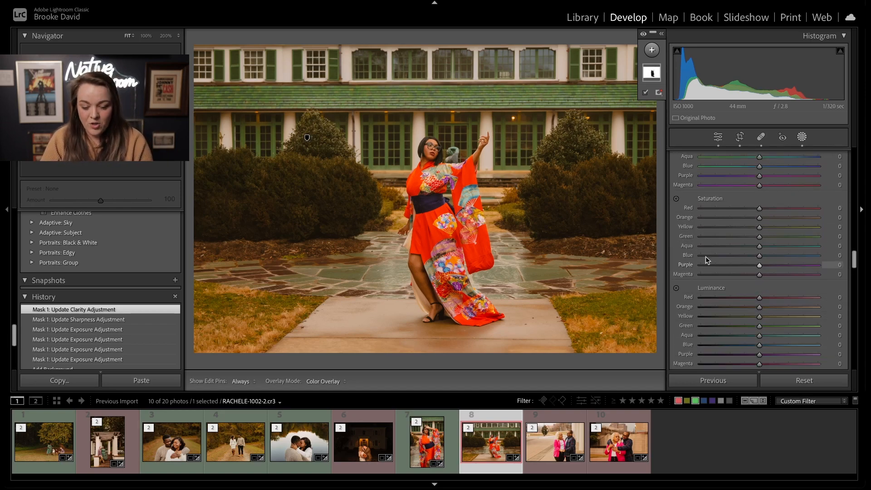
Step: Add an inverted radial gradient mask around the woman and tilt it diagonally along her pose
{"action": "key", "text": "shift+m"}
{"action": "mouse_move", "coordinate": [445, 145]}
{"action": "left_mouse_down"}
{"action": "mouse_move", "coordinate": [453, 209]}
{"action": "mouse_move", "coordinate": [503, 285]}
{"action": "left_mouse_up"}
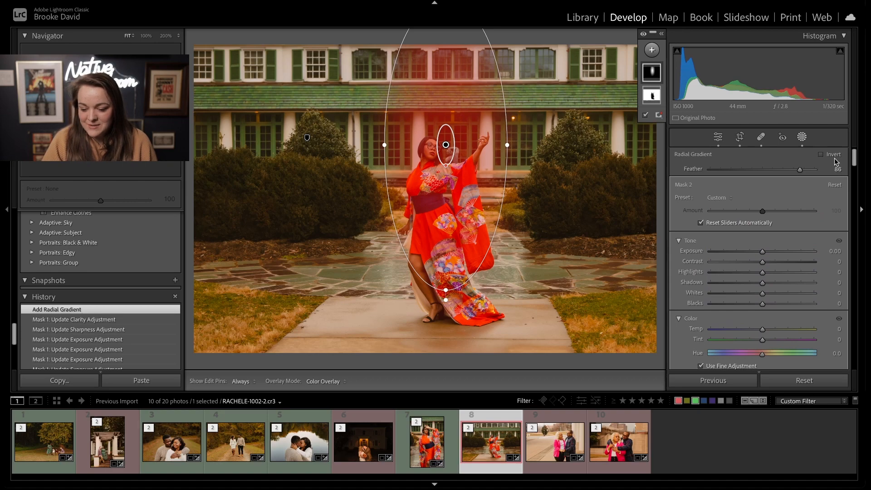
{"action": "left_click", "coordinate": [822, 155]}
{"action": "left_click_drag", "start_coordinate": [438, 167], "coordinate": [432, 176]}
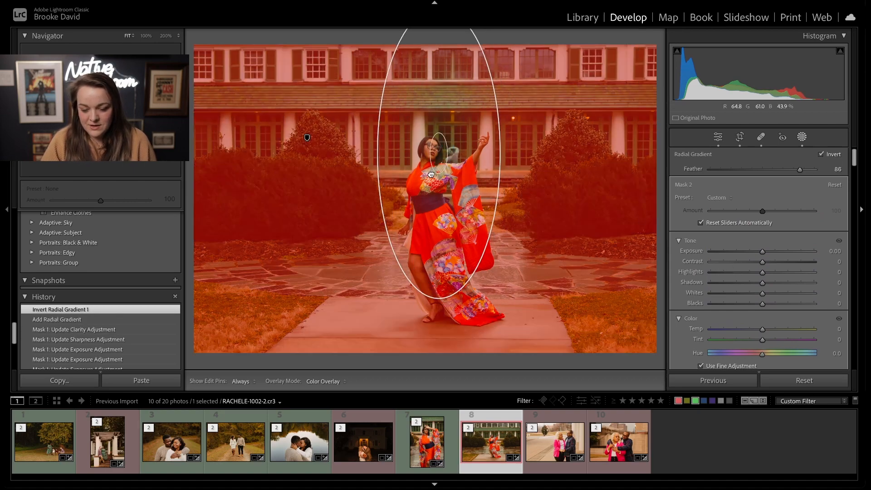
{"action": "left_click_drag", "start_coordinate": [507, 154], "coordinate": [499, 186]}
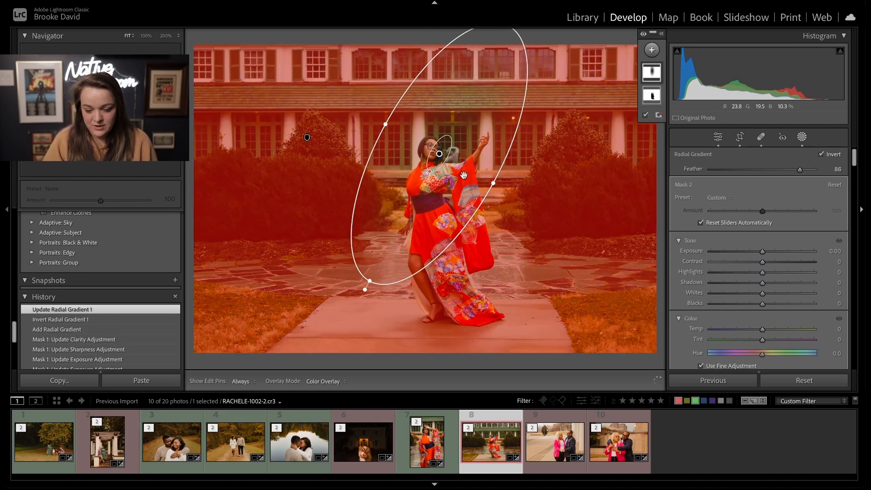
Step: Lengthen and reposition the inverted radial gradient over the woman with feather 89, and slightly lower the mask's exposure
{"action": "left_click_drag", "start_coordinate": [429, 171], "coordinate": [442, 163]}
{"action": "left_click_drag", "start_coordinate": [814, 171], "coordinate": [803, 171]}
{"action": "left_click_drag", "start_coordinate": [434, 183], "coordinate": [457, 150]}
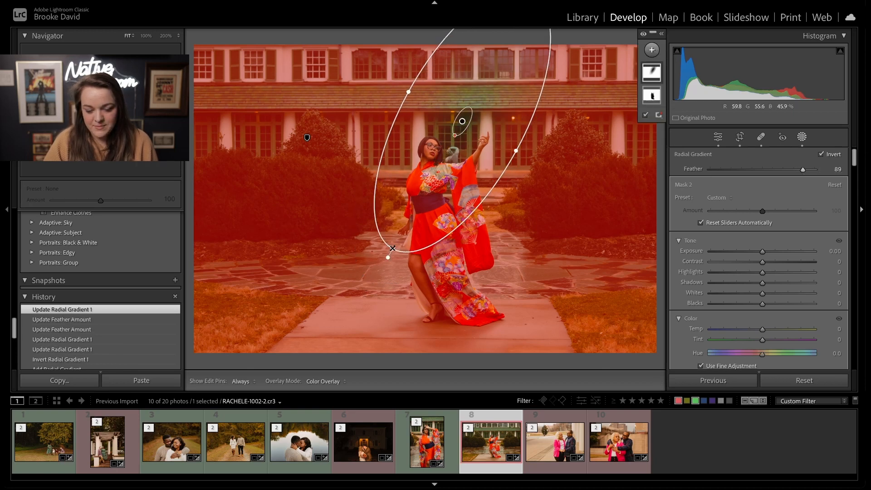
{"action": "left_click_drag", "start_coordinate": [387, 251], "coordinate": [250, 388]}
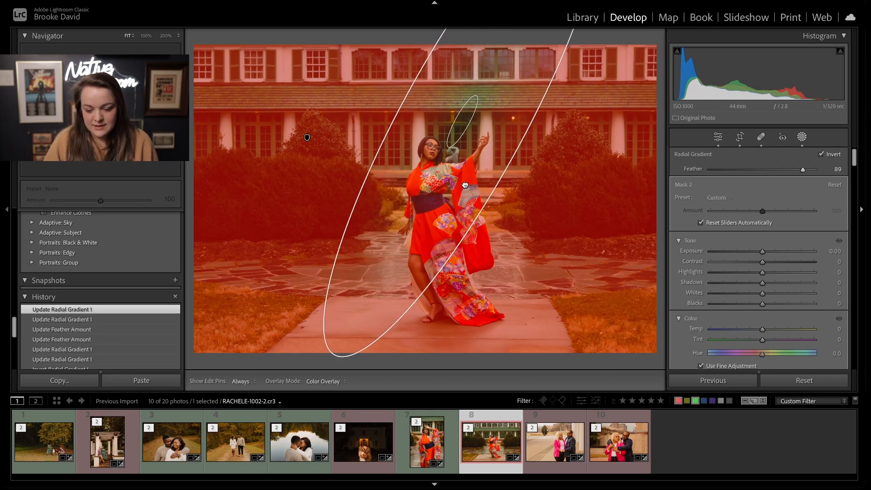
{"action": "left_click_drag", "start_coordinate": [467, 187], "coordinate": [450, 190]}
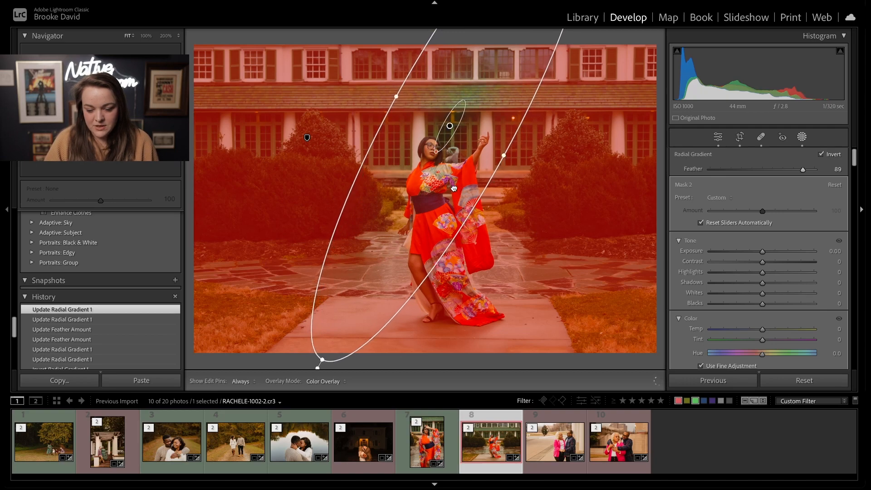
{"action": "left_click_drag", "start_coordinate": [762, 252], "coordinate": [759, 252]}
{"action": "key", "text": "shift+w"}
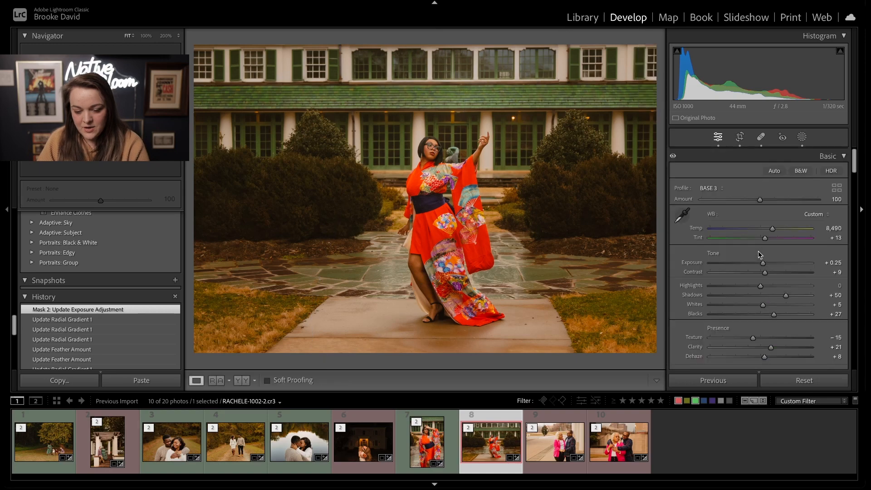
Step: Compare the wide kimono photo's imported state with its latest edit in the history
{"action": "scroll", "coordinate": [120, 336], "scroll_direction": "down", "scroll_amount": 10}
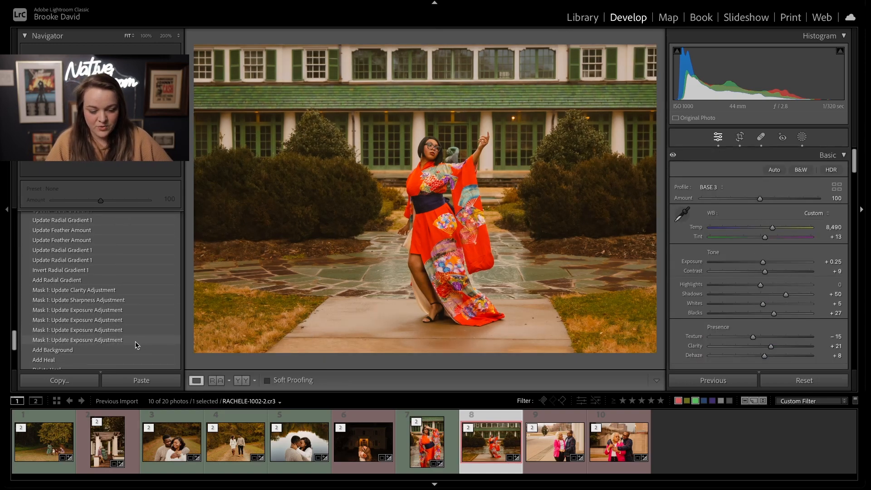
{"action": "scroll", "coordinate": [91, 322], "scroll_direction": "up", "scroll_amount": 1}
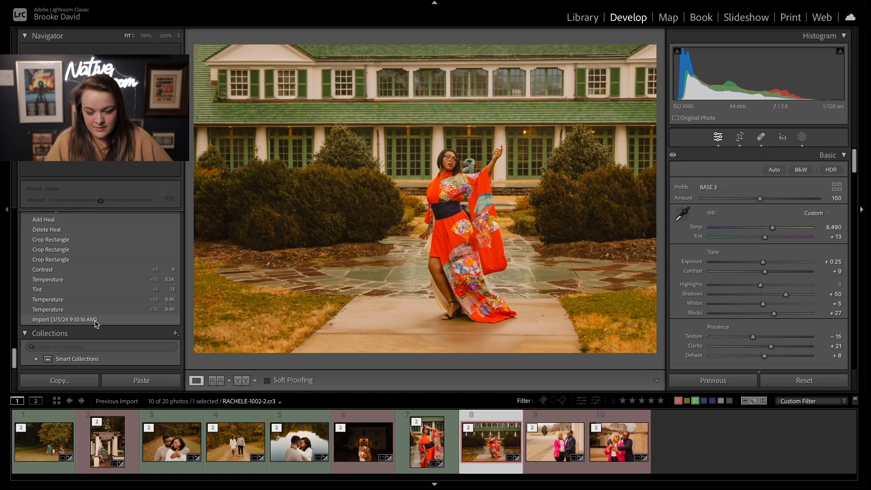
{"action": "scroll", "coordinate": [95, 322], "scroll_direction": "up", "scroll_amount": 10}
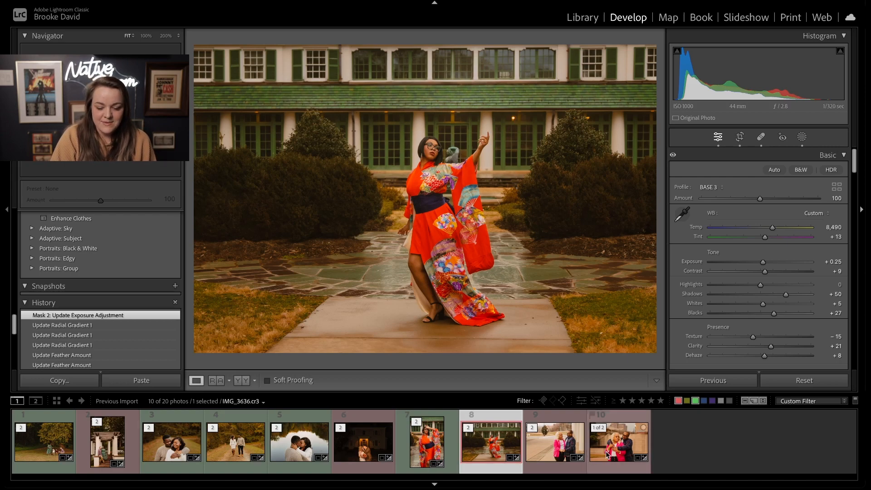
Step: Open the photo of the couple with the pink blazer and delete its existing radial gradient and subject masks
{"action": "left_click", "coordinate": [545, 444]}
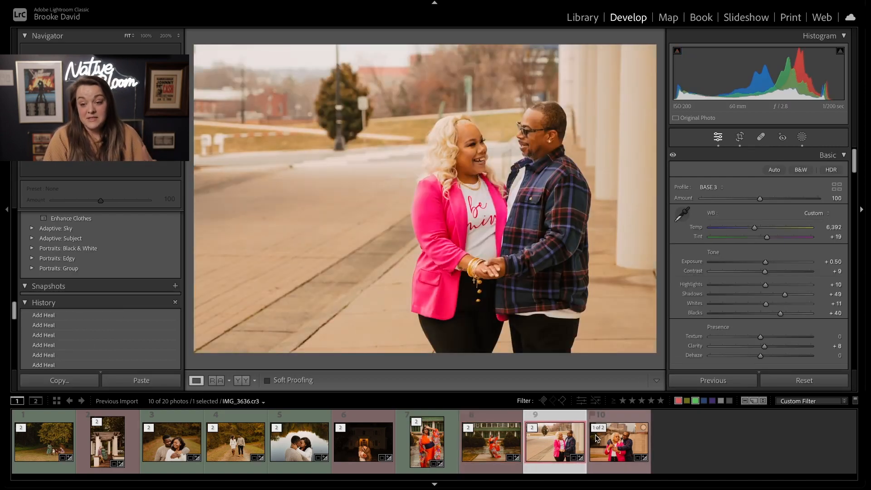
{"action": "key", "text": "shift+w"}
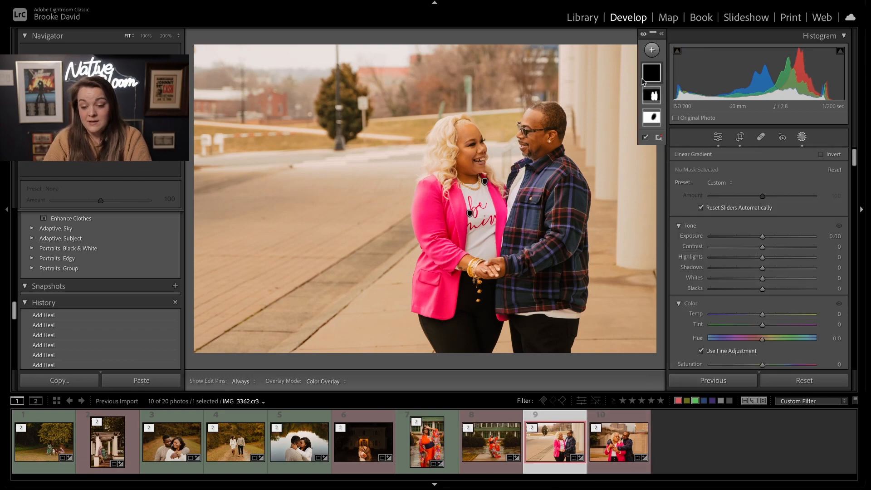
{"action": "left_click", "coordinate": [653, 96]}
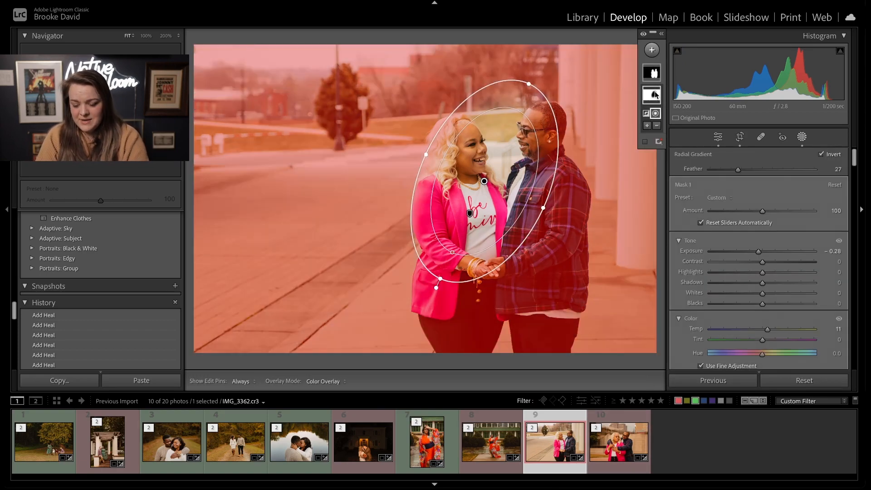
{"action": "key", "text": "Delete"}
{"action": "key", "text": "Delete"}
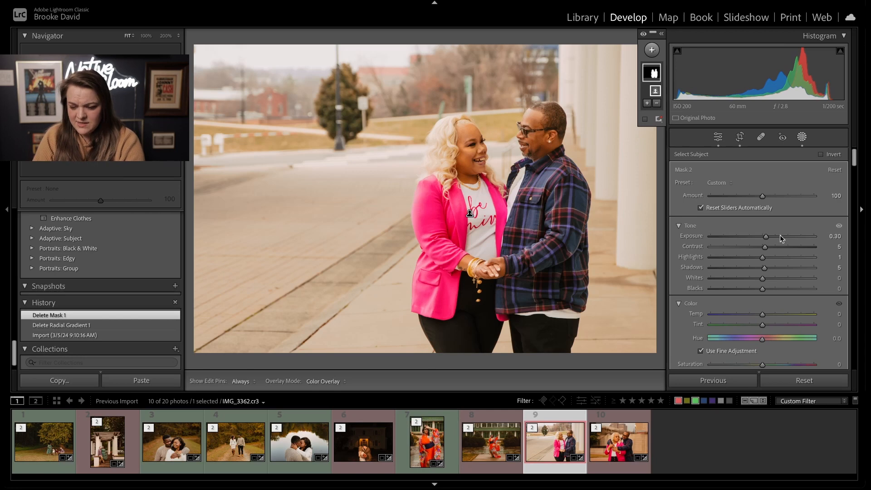
{"action": "scroll", "coordinate": [789, 267], "scroll_direction": "down", "scroll_amount": 1}
{"action": "key", "text": "Delete"}
{"action": "key", "text": "Delete"}
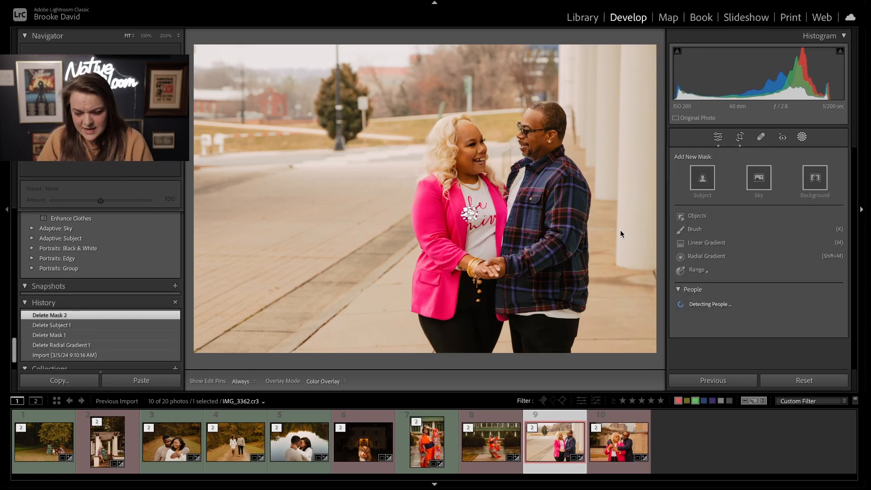
{"action": "key", "text": "shift+w"}
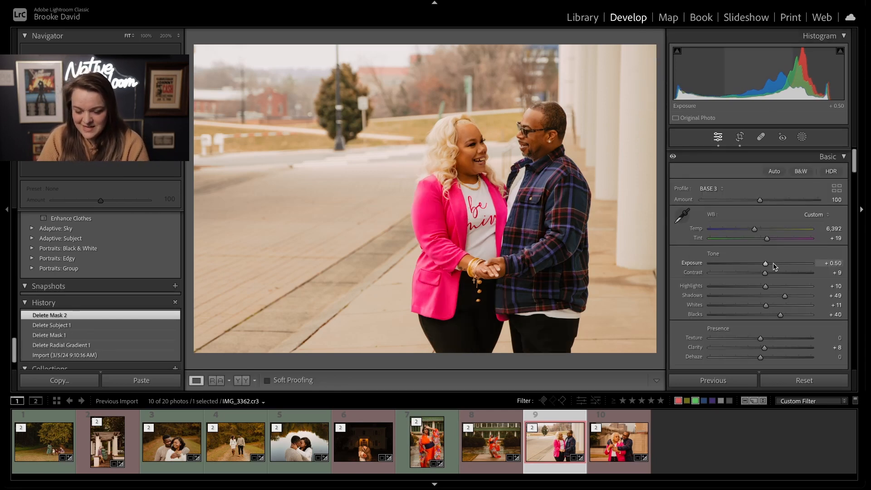
Step: Set the couple photo's overall exposure to +0.80
{"action": "scroll", "coordinate": [773, 263], "scroll_direction": "up", "scroll_amount": 3}
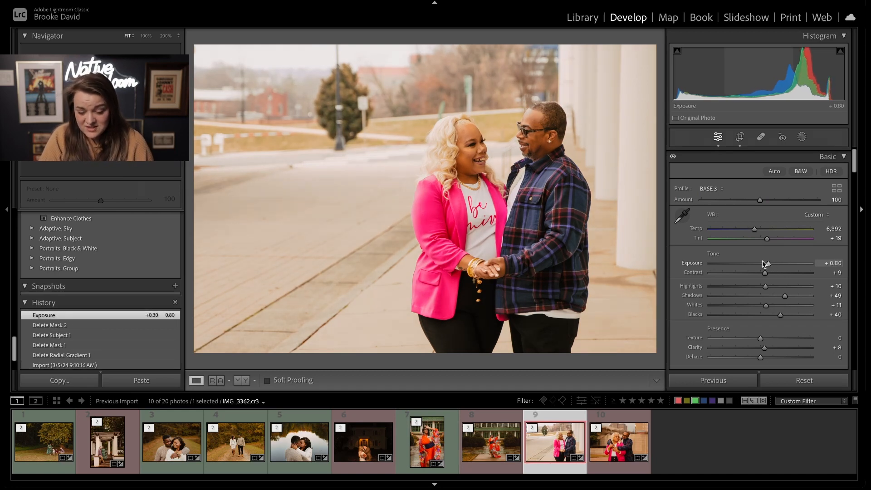
{"action": "scroll", "coordinate": [769, 262], "scroll_direction": "down", "scroll_amount": 2}
{"action": "scroll", "coordinate": [768, 260], "scroll_direction": "up", "scroll_amount": 1}
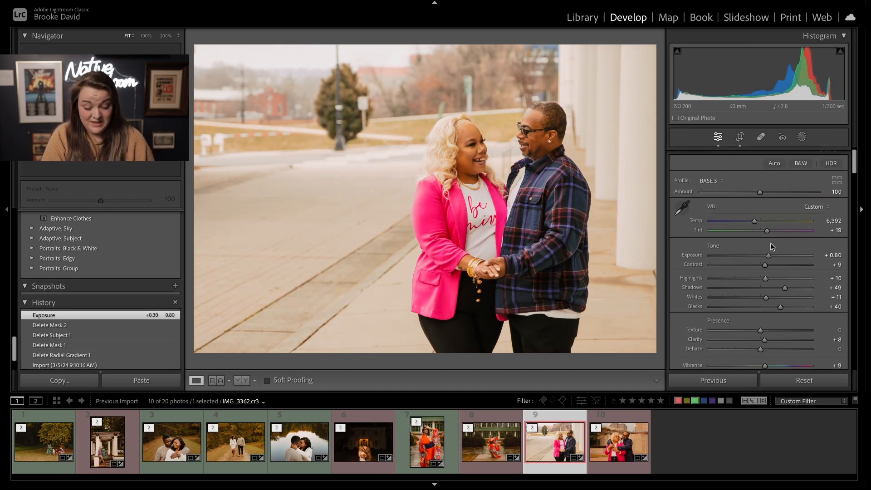
Step: Add a Select Background mask and set its exposure to -0.43
{"action": "key", "text": "m"}
{"action": "left_click", "coordinate": [652, 50]}
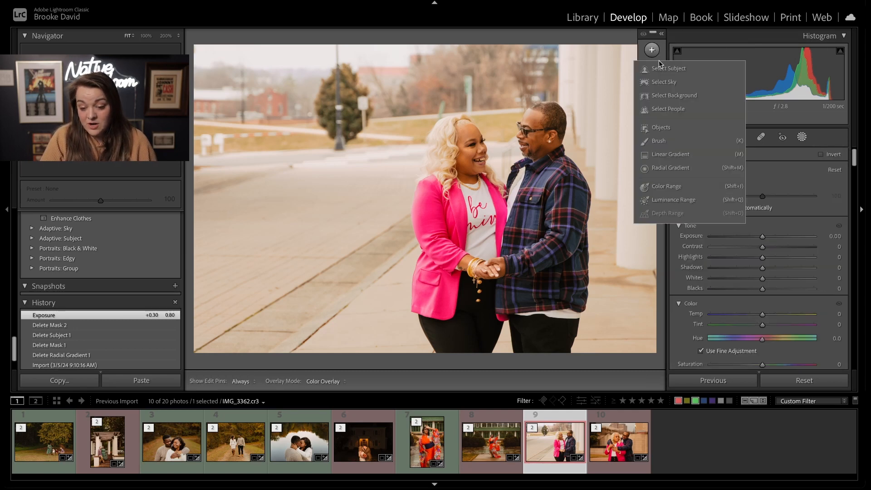
{"action": "left_click", "coordinate": [693, 93]}
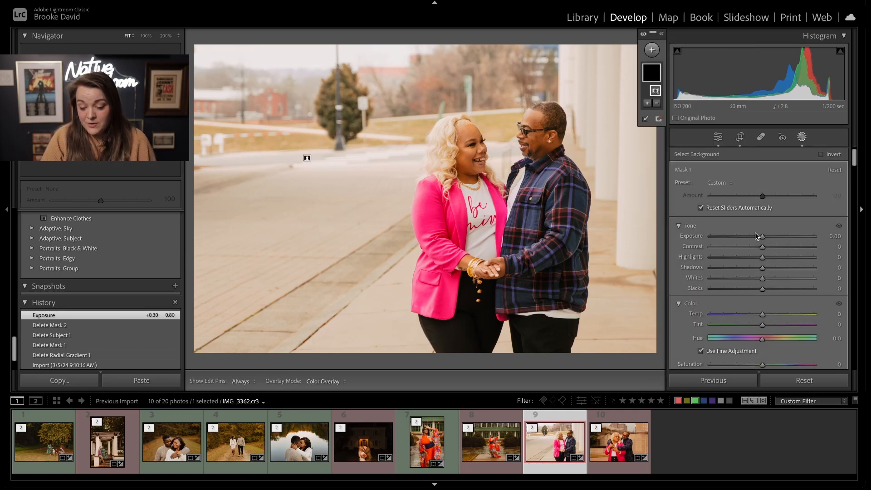
{"action": "left_click", "coordinate": [755, 233]}
{"action": "left_click_drag", "start_coordinate": [754, 236], "coordinate": [757, 237]}
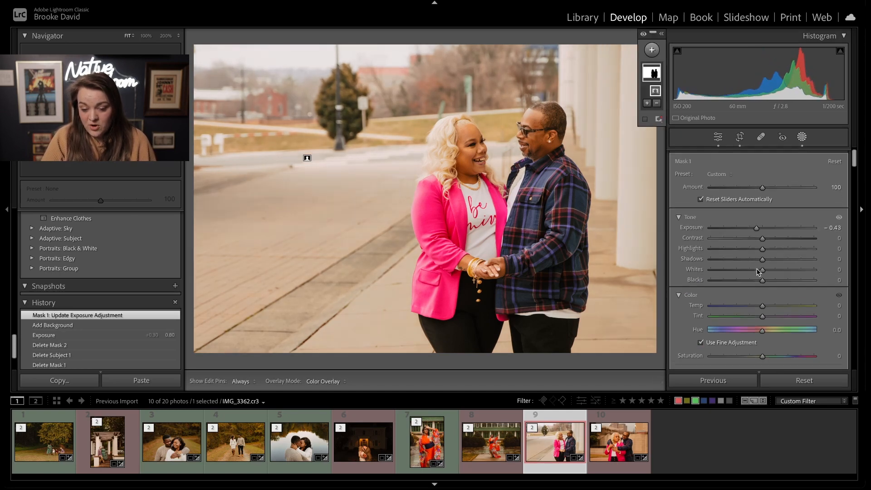
{"action": "scroll", "coordinate": [758, 272], "scroll_direction": "down", "scroll_amount": 5}
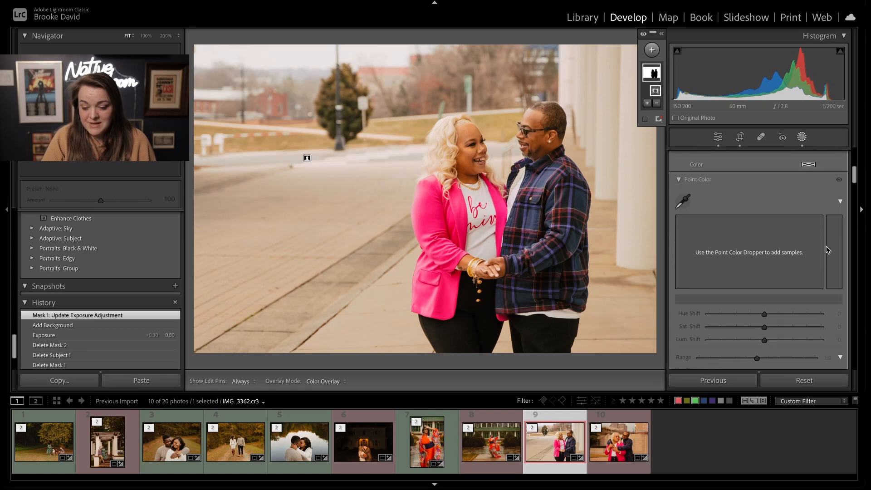
{"action": "scroll", "coordinate": [827, 250], "scroll_direction": "up", "scroll_amount": 2}
Step: Add a tall radial gradient mask over the couple with its feather set to 87
{"action": "key", "text": "shift+m"}
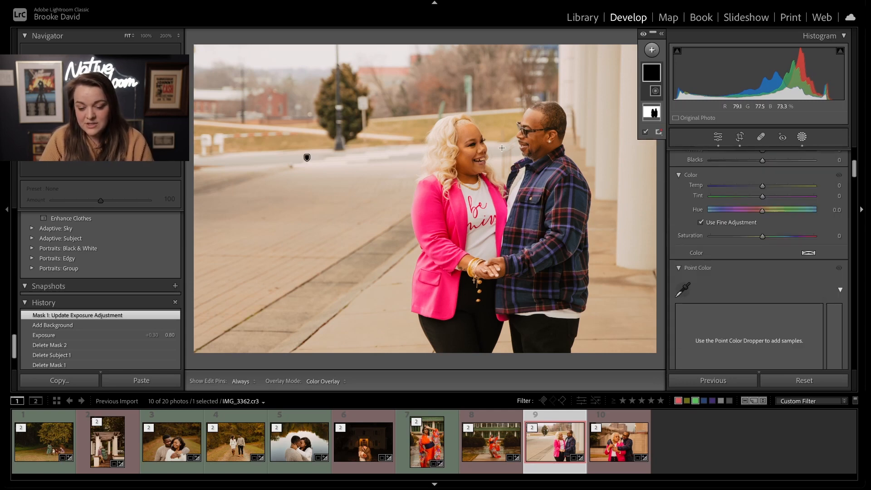
{"action": "left_click_drag", "start_coordinate": [502, 147], "coordinate": [593, 361]}
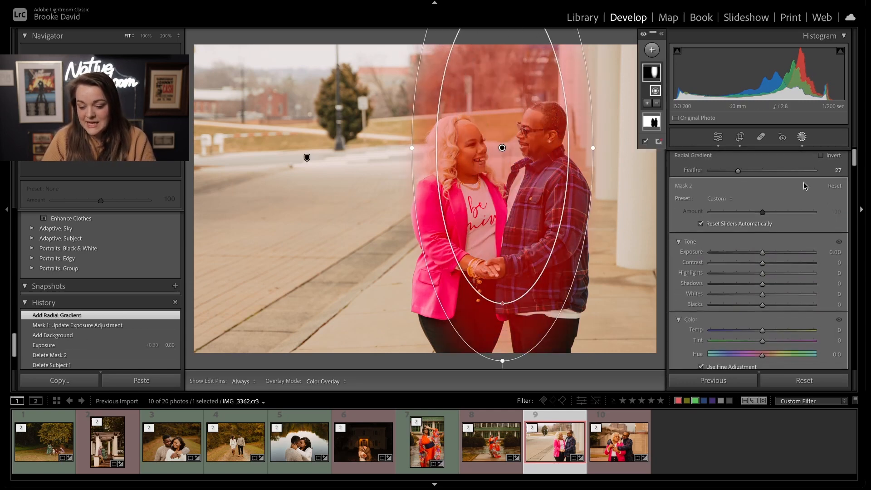
{"action": "left_click_drag", "start_coordinate": [744, 168], "coordinate": [800, 171]}
{"action": "left_click", "coordinate": [720, 197]}
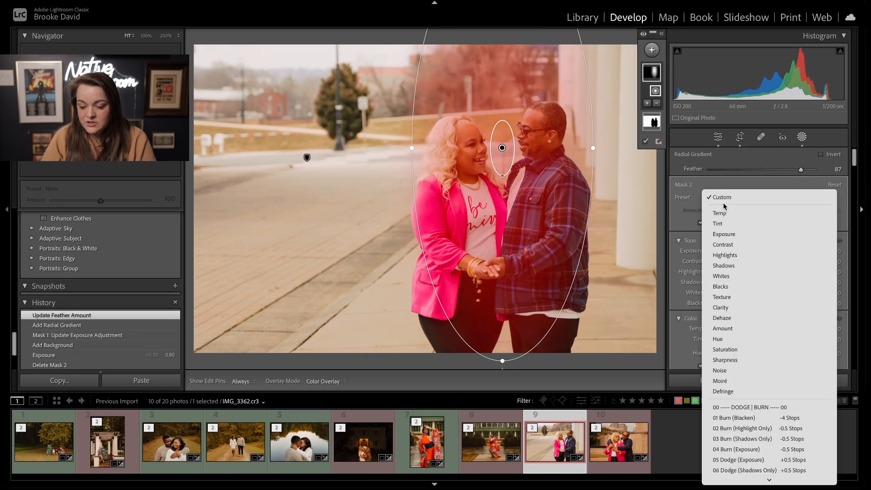
{"action": "left_click", "coordinate": [754, 234]}
Step: Try the background mask's exposure at -1.93 and undo that change
{"action": "left_click", "coordinate": [651, 122]}
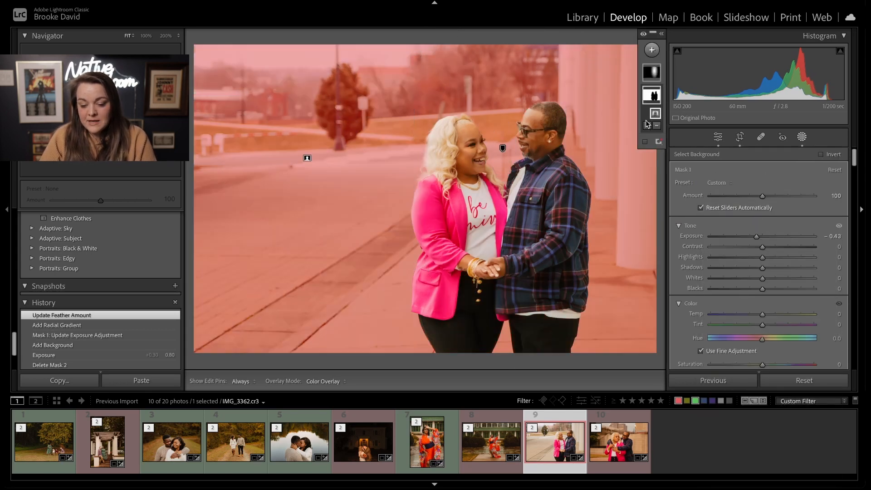
{"action": "left_click_drag", "start_coordinate": [744, 235], "coordinate": [737, 236]}
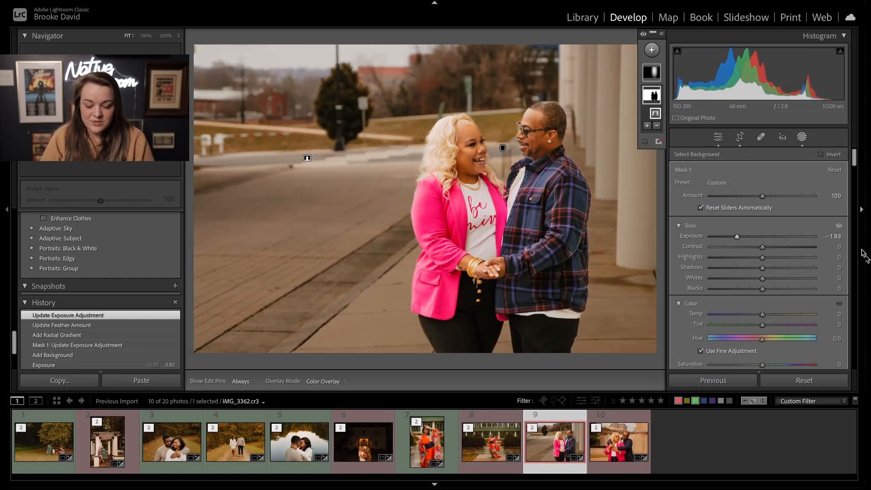
{"action": "key", "text": "ctrl+z"}
Step: Invert the radial gradient around the couple and apply the Exposure preset to its mask
{"action": "left_click", "coordinate": [647, 76]}
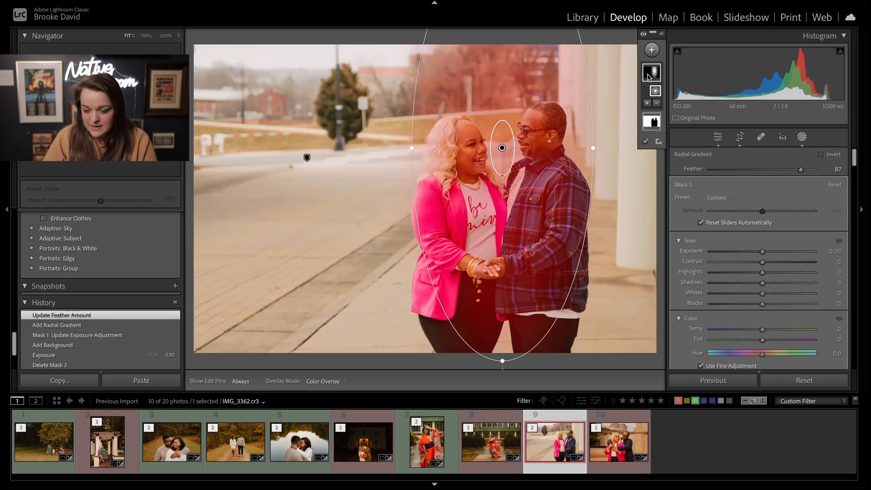
{"action": "left_click", "coordinate": [831, 154]}
{"action": "left_click", "coordinate": [722, 198]}
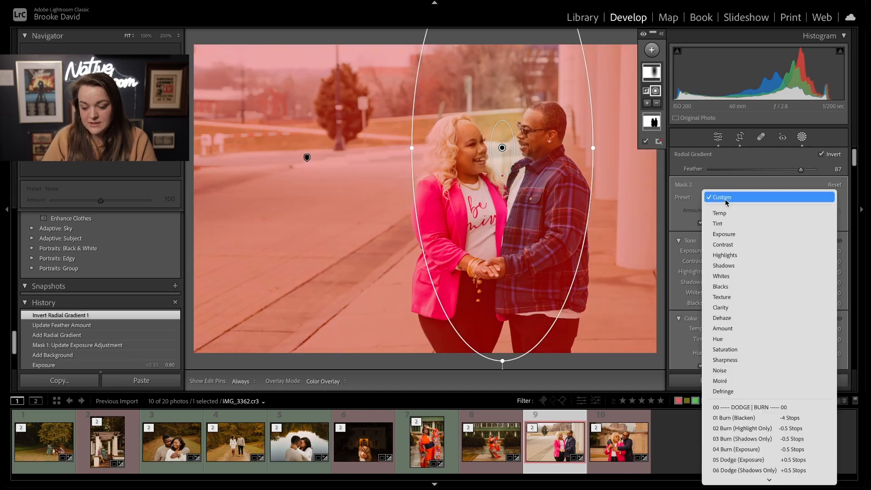
{"action": "left_click", "coordinate": [740, 236]}
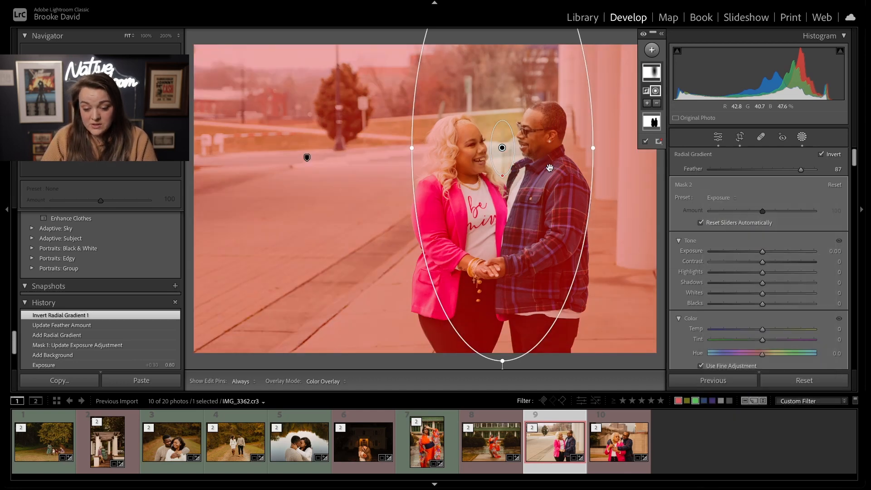
Step: Widen the inverted radial gradient, tilt it diagonally and reposition it between the couple's faces
{"action": "left_click_drag", "start_coordinate": [502, 148], "coordinate": [512, 147]}
{"action": "left_click_drag", "start_coordinate": [603, 147], "coordinate": [656, 147]}
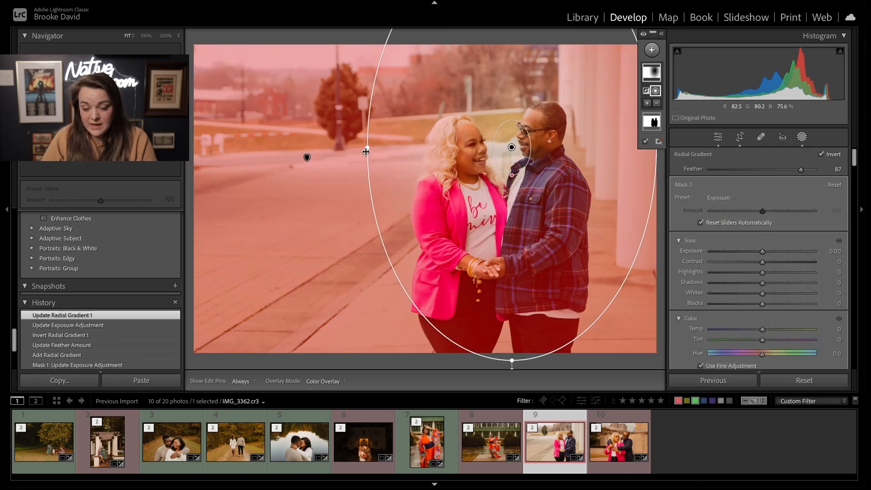
{"action": "left_click_drag", "start_coordinate": [363, 151], "coordinate": [407, 365]}
{"action": "left_click_drag", "start_coordinate": [498, 131], "coordinate": [487, 141]}
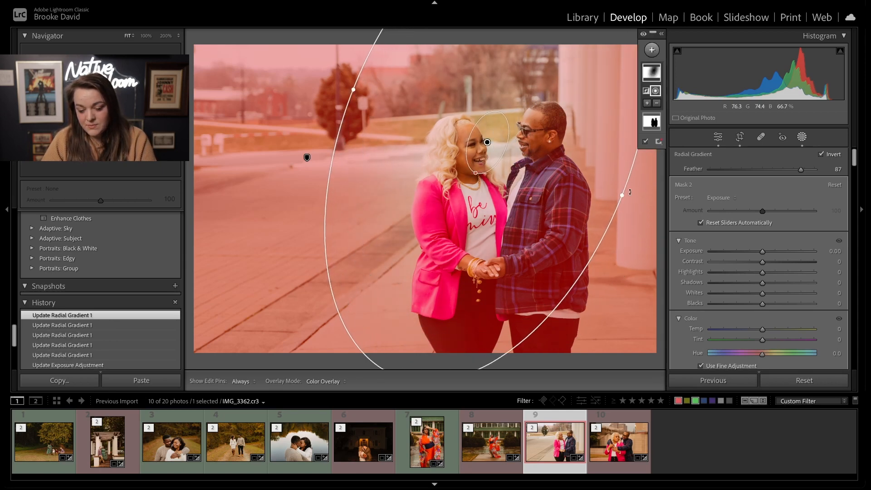
{"action": "left_click_drag", "start_coordinate": [619, 195], "coordinate": [642, 203]}
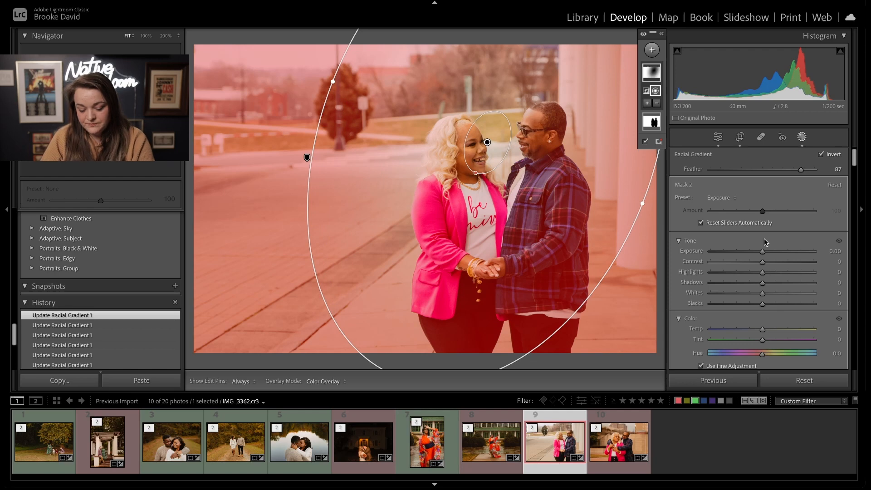
Step: Lower the inverted radial mask's exposure, shift the gradient slightly toward the man and leave masking
{"action": "left_click_drag", "start_coordinate": [762, 251], "coordinate": [746, 252]}
{"action": "left_click_drag", "start_coordinate": [536, 168], "coordinate": [550, 171]}
{"action": "key", "text": "shift+w"}
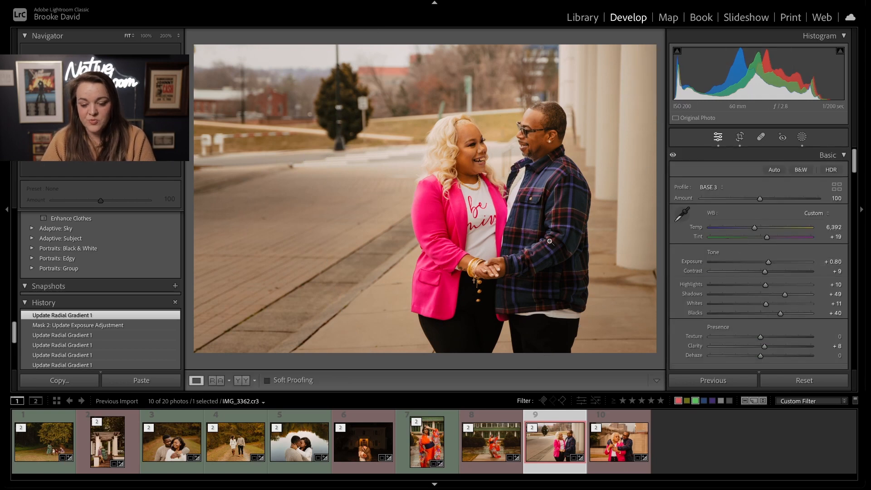
Step: Remove the green sign and the distraction above the woman's hair, plus the sign beside the tree, with the Remove tool
{"action": "key", "text": "q"}
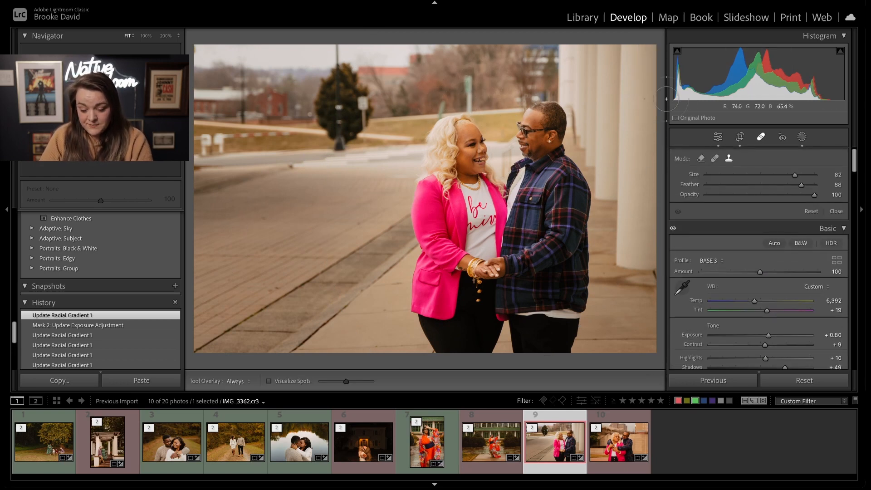
{"action": "key", "text": "shift+q"}
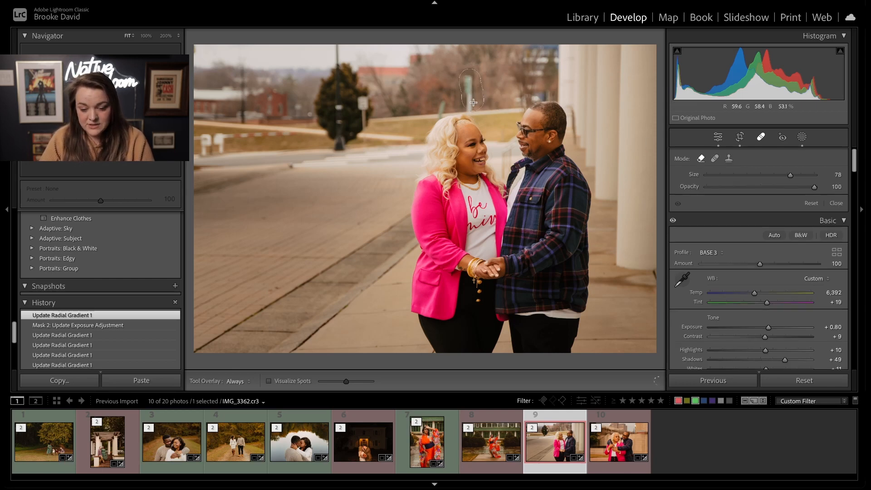
{"action": "left_click_drag", "start_coordinate": [470, 105], "coordinate": [470, 105]}
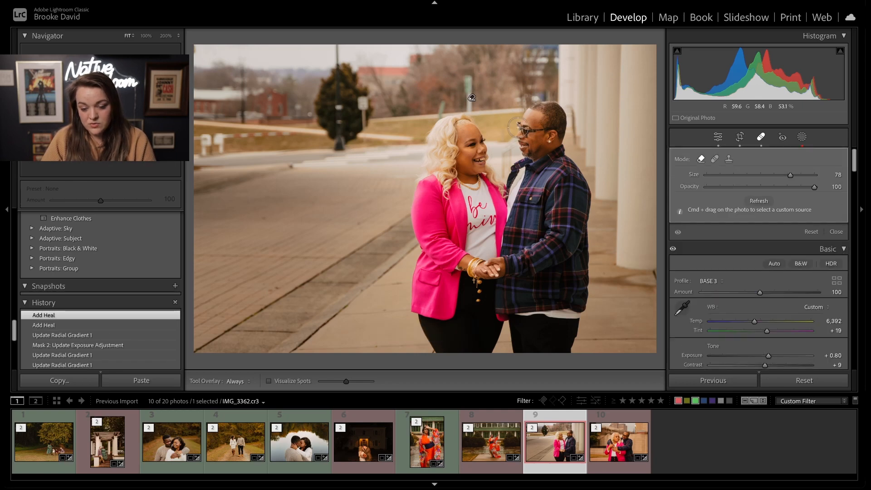
{"action": "left_click", "coordinate": [436, 111]}
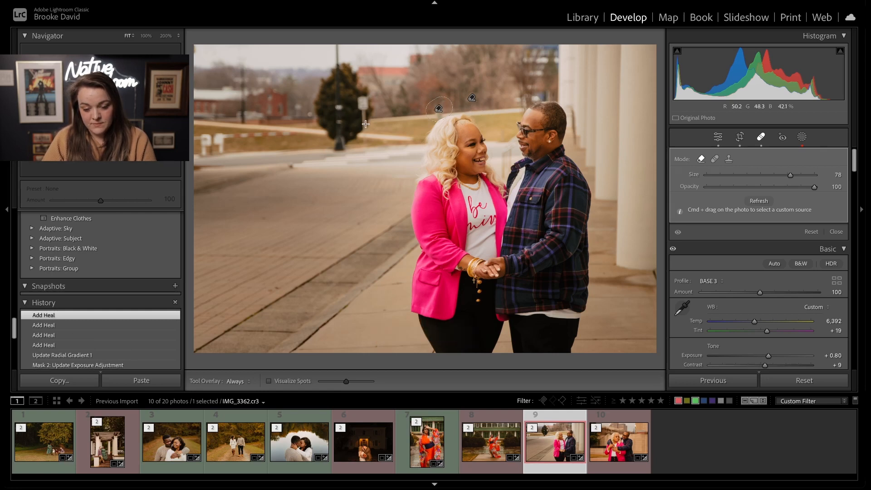
{"action": "left_click_drag", "start_coordinate": [366, 124], "coordinate": [366, 126]}
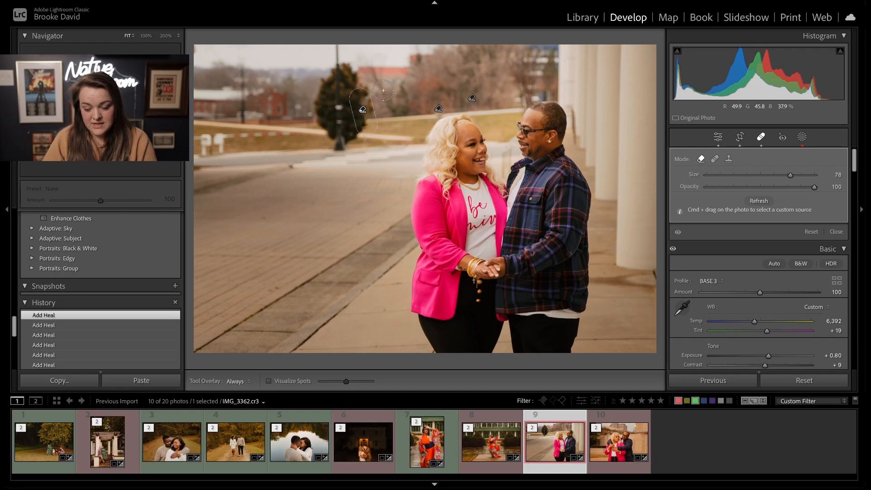
Step: Convert the retouched spot above the woman's hair to Clone and align its source with the neighbouring grass edge
{"action": "key", "text": "q"}
{"action": "left_click", "coordinate": [453, 111]}
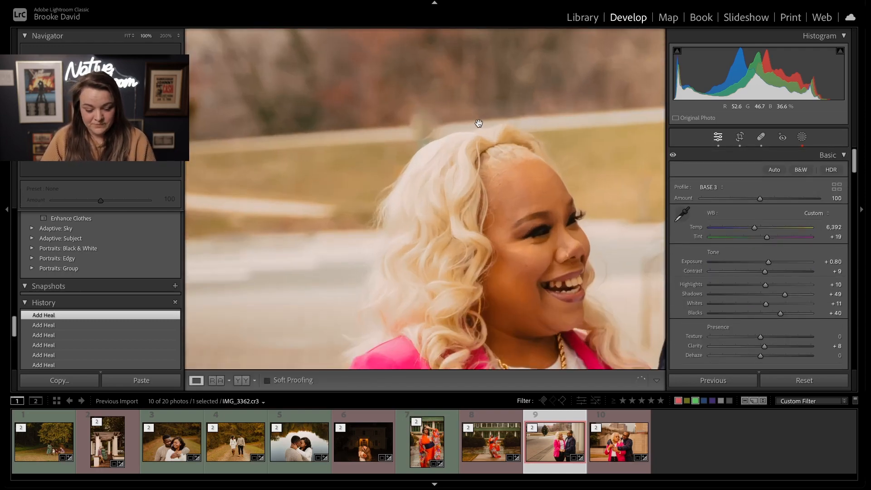
{"action": "key", "text": "q"}
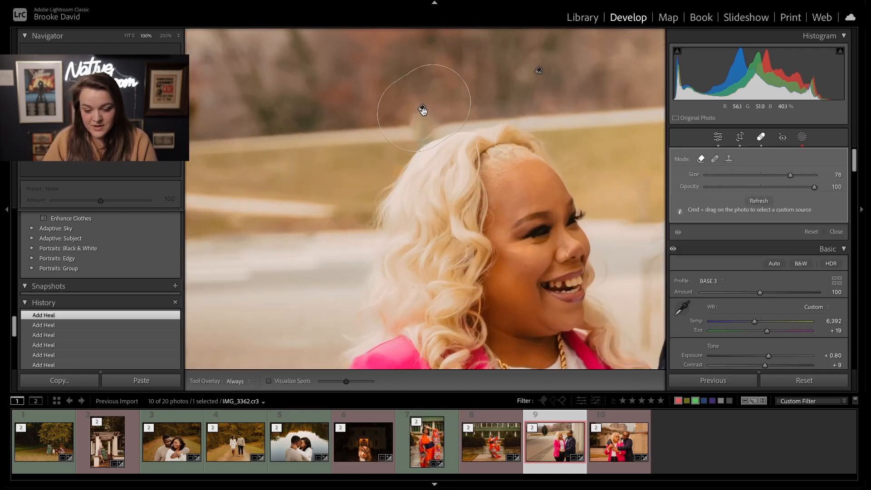
{"action": "left_click", "coordinate": [731, 159]}
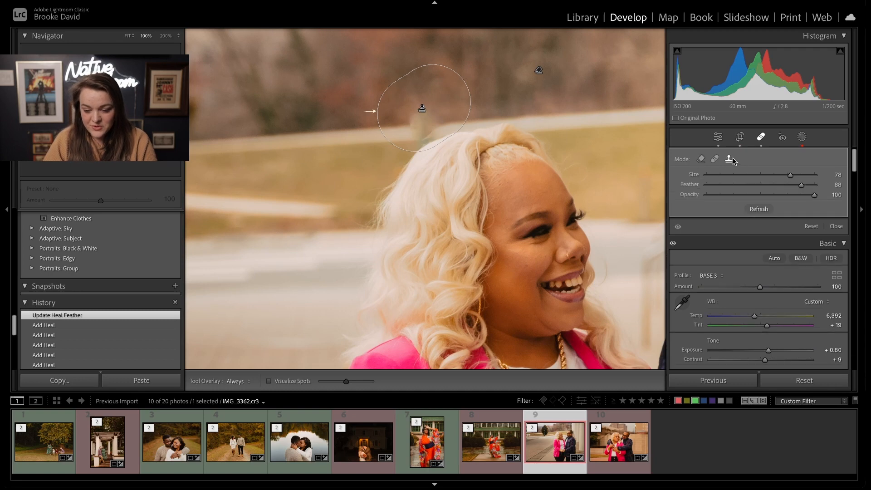
{"action": "left_click_drag", "start_coordinate": [333, 120], "coordinate": [344, 126]}
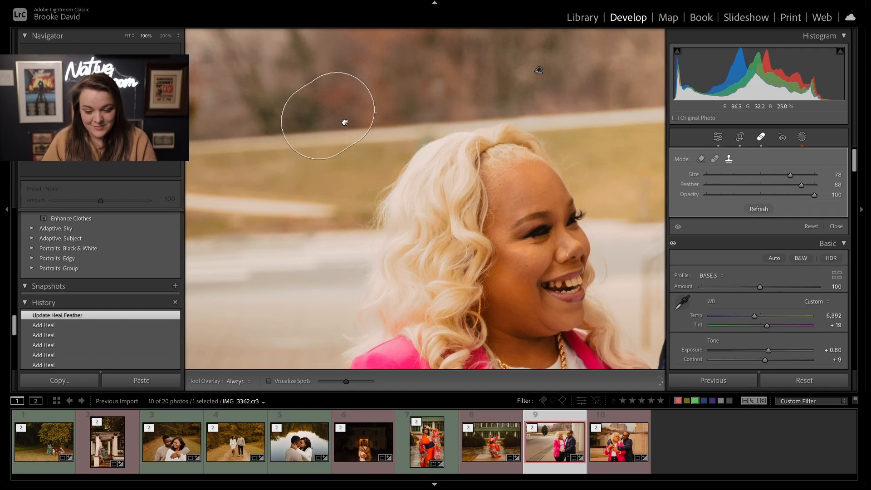
{"action": "left_click_drag", "start_coordinate": [435, 133], "coordinate": [427, 131]}
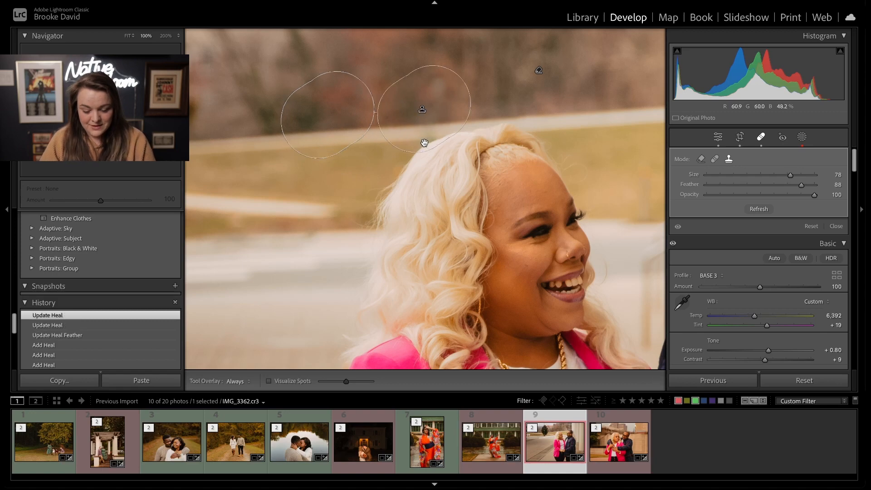
{"action": "key", "text": "z"}
{"action": "key", "text": "q"}
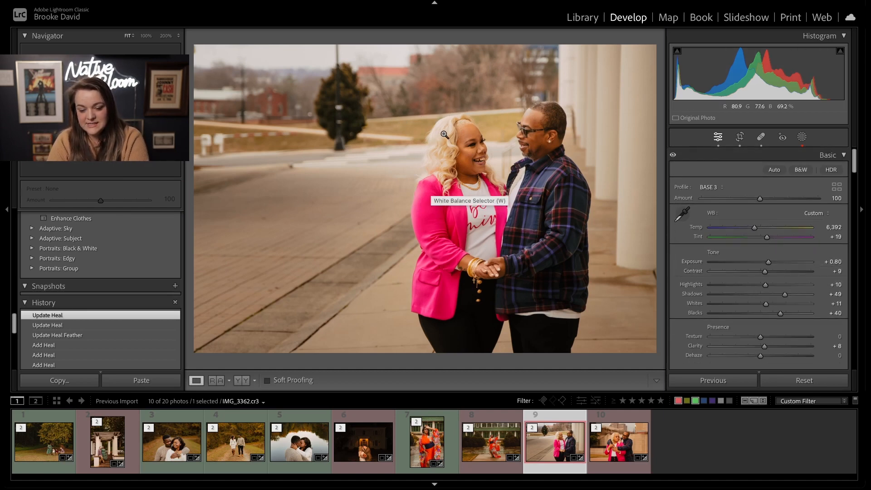
Step: Set Highlights to -3 on the pink-blazer photo and switch between it and the couple's embrace portrait, ending on the embrace portrait
{"action": "mouse_move", "coordinate": [765, 285]}
{"action": "left_mouse_down"}
{"action": "mouse_move", "coordinate": [712, 289]}
{"action": "mouse_move", "coordinate": [759, 290]}
{"action": "left_mouse_up"}
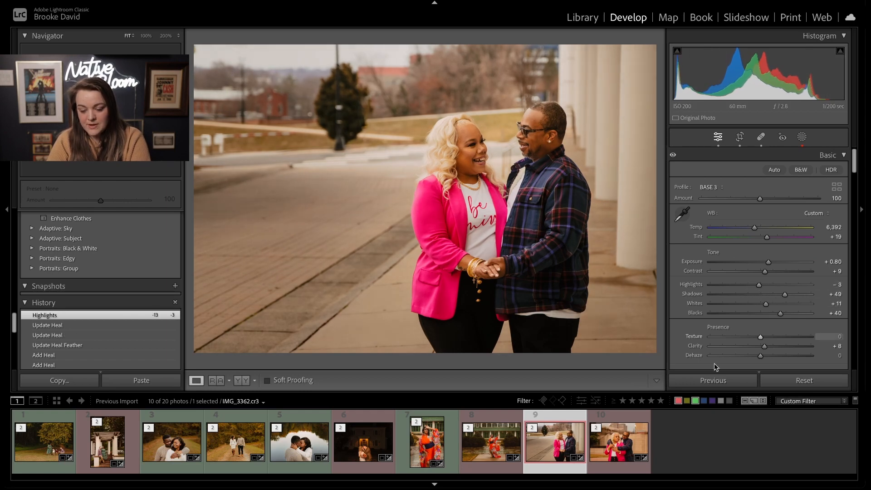
{"action": "left_click", "coordinate": [634, 452]}
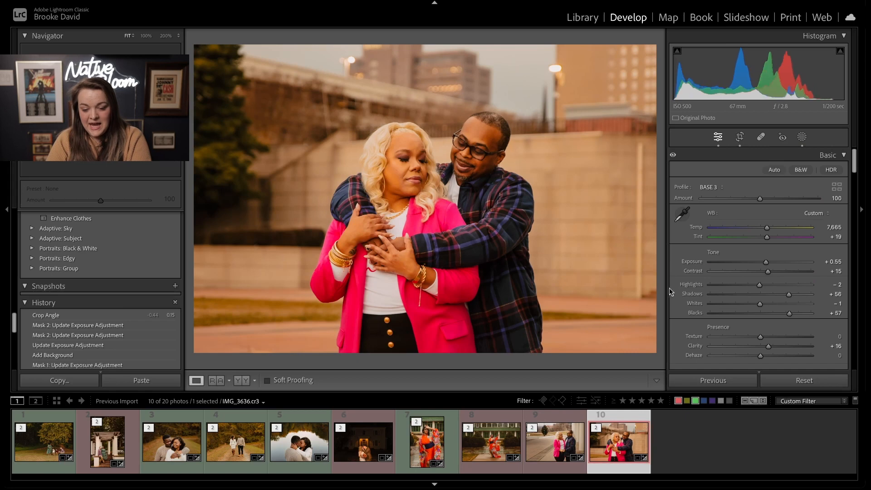
{"action": "left_click", "coordinate": [549, 442]}
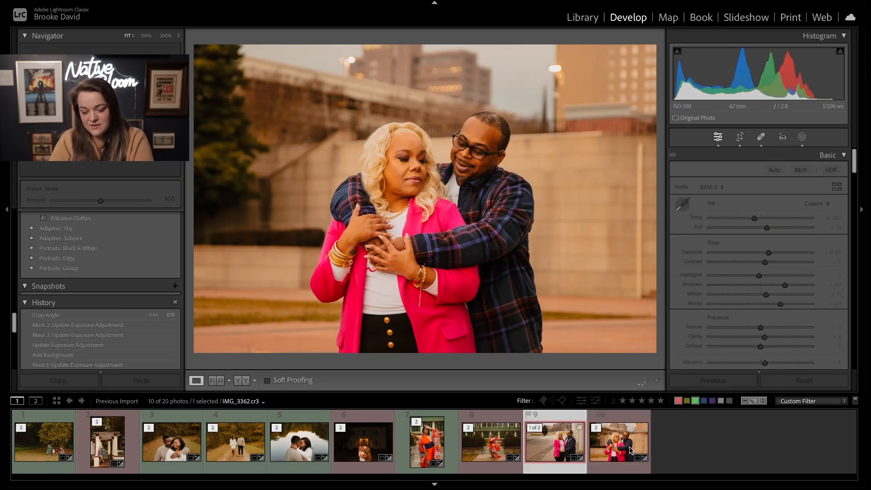
{"action": "left_click", "coordinate": [609, 450]}
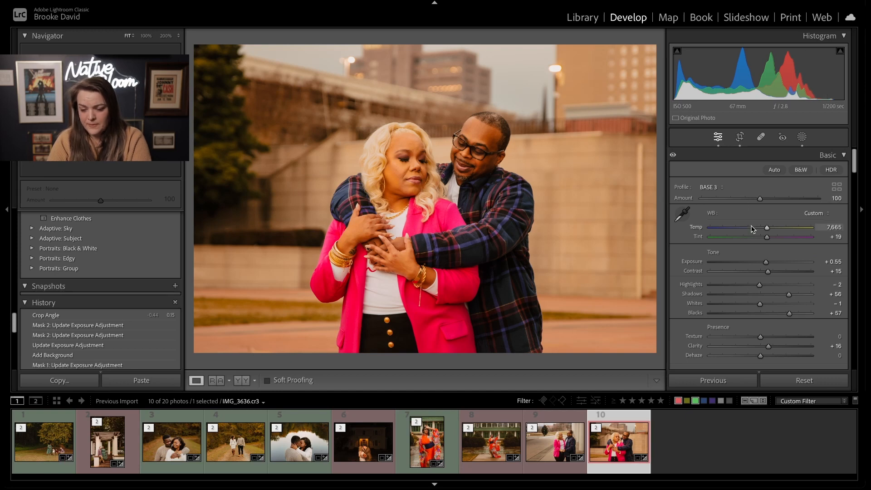
Step: Set the embrace portrait's Temp to 6,787, Dehaze to -2, Vibrance to +5 and Saturation to +8
{"action": "left_click_drag", "start_coordinate": [766, 227], "coordinate": [759, 228]}
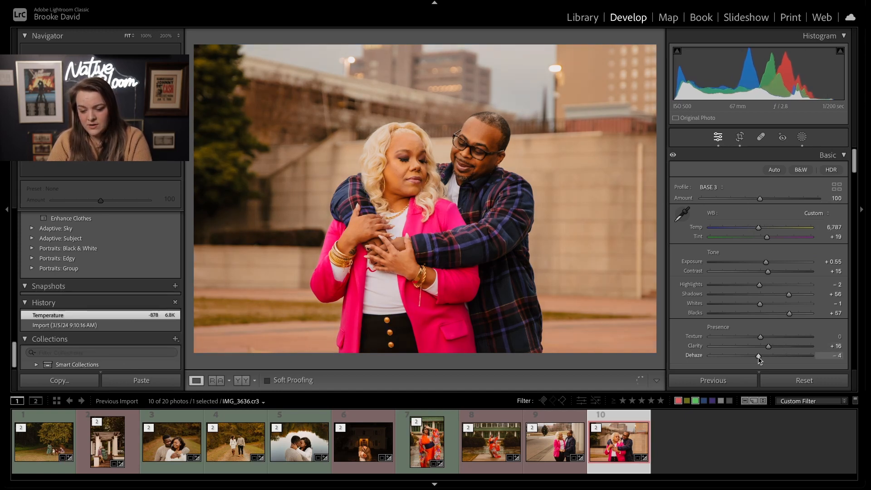
{"action": "left_click_drag", "start_coordinate": [758, 356], "coordinate": [760, 356]}
{"action": "scroll", "coordinate": [783, 314], "scroll_direction": "down", "scroll_amount": 3}
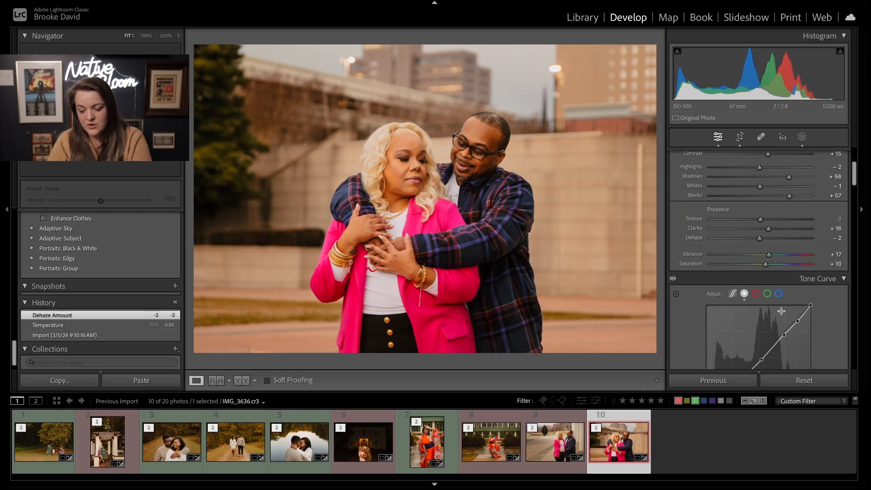
{"action": "left_click_drag", "start_coordinate": [769, 254], "coordinate": [761, 256]}
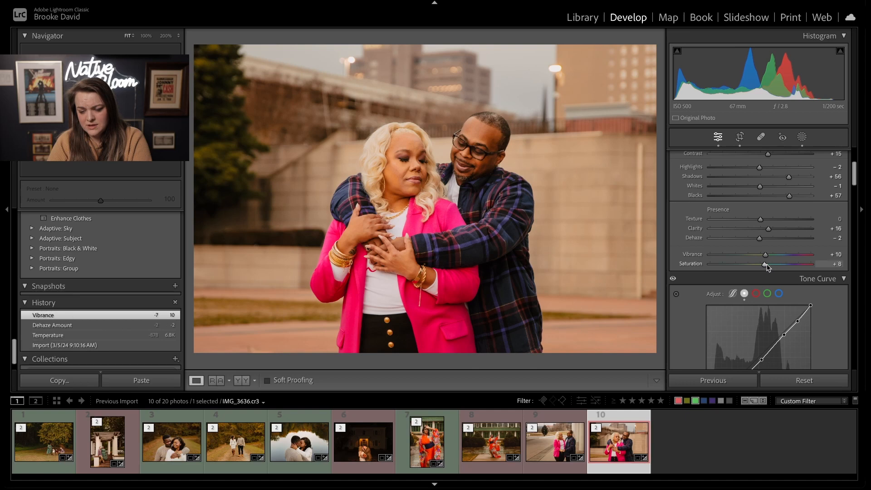
{"action": "left_click_drag", "start_coordinate": [769, 264], "coordinate": [765, 255]}
{"action": "scroll", "coordinate": [776, 267], "scroll_direction": "up", "scroll_amount": 5}
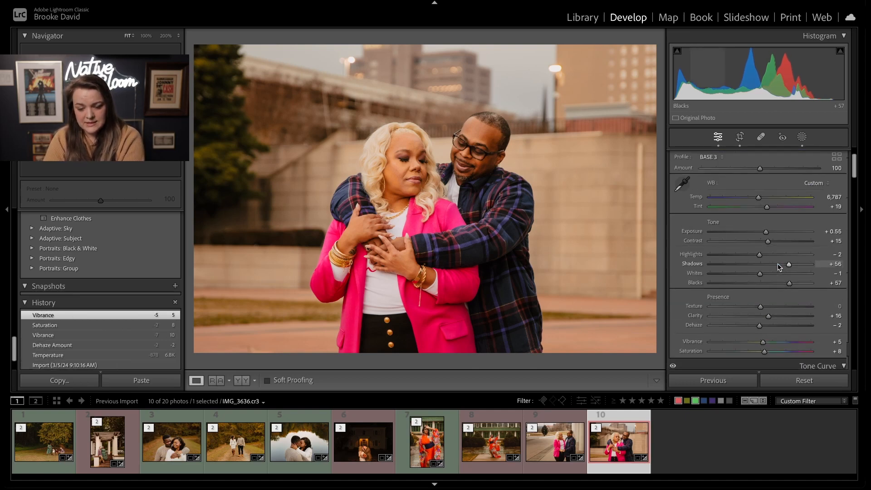
Step: Delete the existing inverted radial gradient around the embracing couple
{"action": "key", "text": "shift+w"}
{"action": "left_click", "coordinate": [655, 114]}
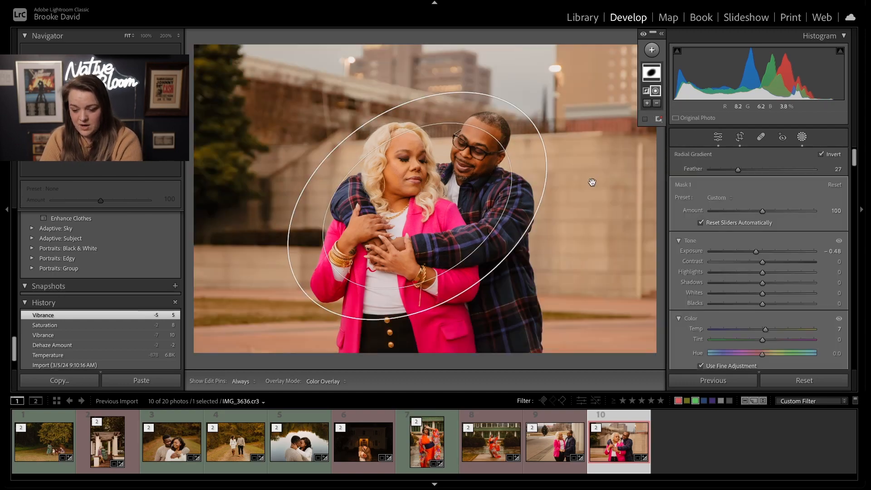
{"action": "key", "text": "Delete"}
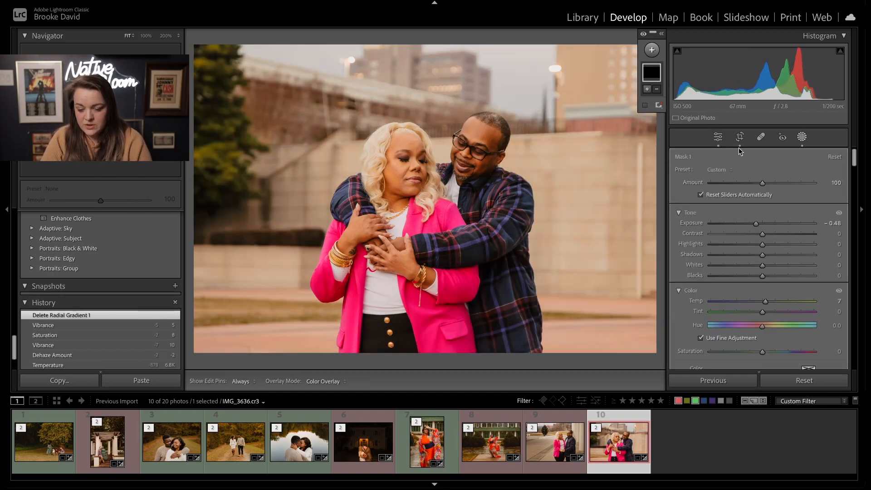
Step: Add a Select Background mask to the embrace portrait and lower its exposure slightly
{"action": "left_click", "coordinate": [652, 49]}
{"action": "left_click", "coordinate": [675, 95]}
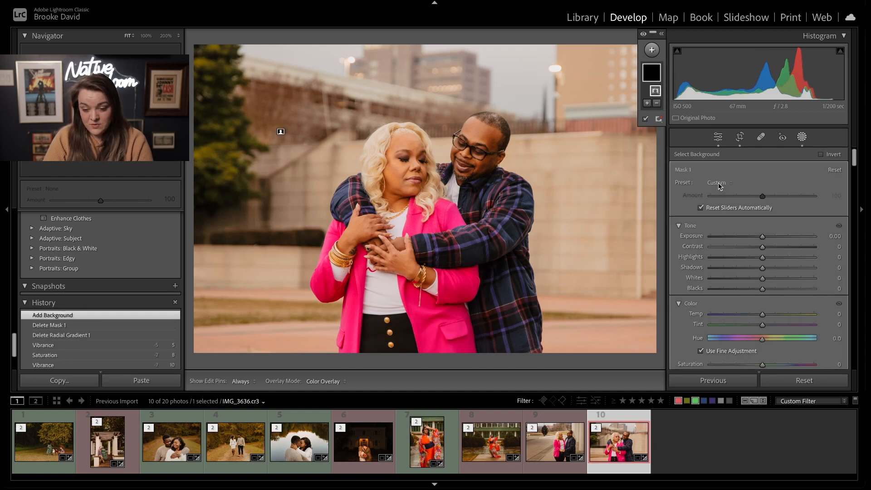
{"action": "left_click", "coordinate": [717, 182]}
{"action": "left_click", "coordinate": [749, 224]}
{"action": "left_click_drag", "start_coordinate": [761, 237], "coordinate": [753, 235]}
Step: Add an inverted radial gradient mask over the couple with Feather 83 and Exposure -0.87
{"action": "key", "text": "shift+m"}
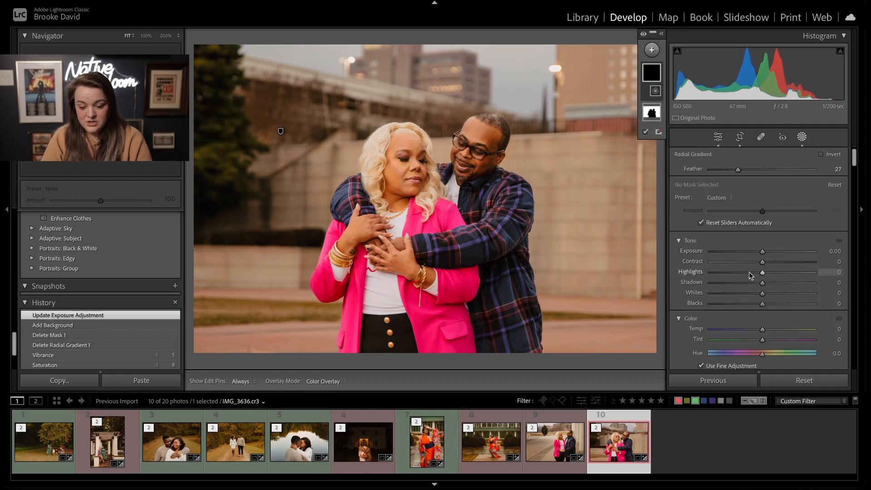
{"action": "left_click_drag", "start_coordinate": [453, 165], "coordinate": [564, 368]}
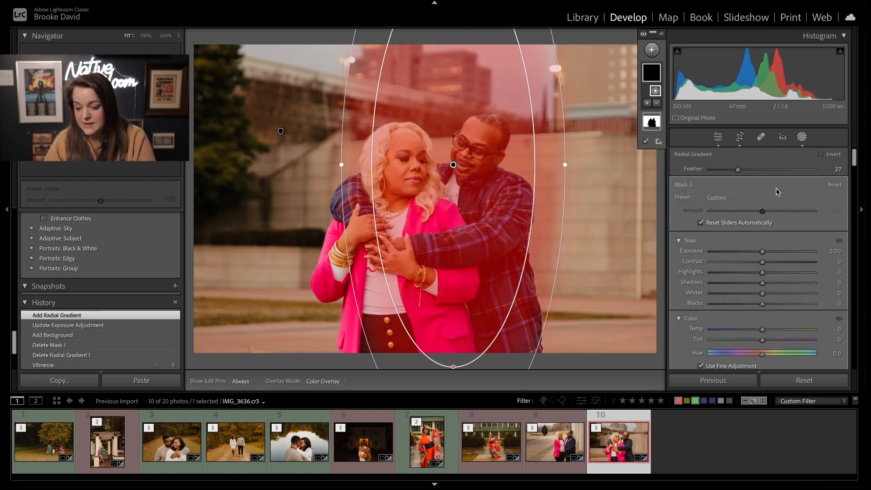
{"action": "left_click_drag", "start_coordinate": [738, 169], "coordinate": [796, 170]}
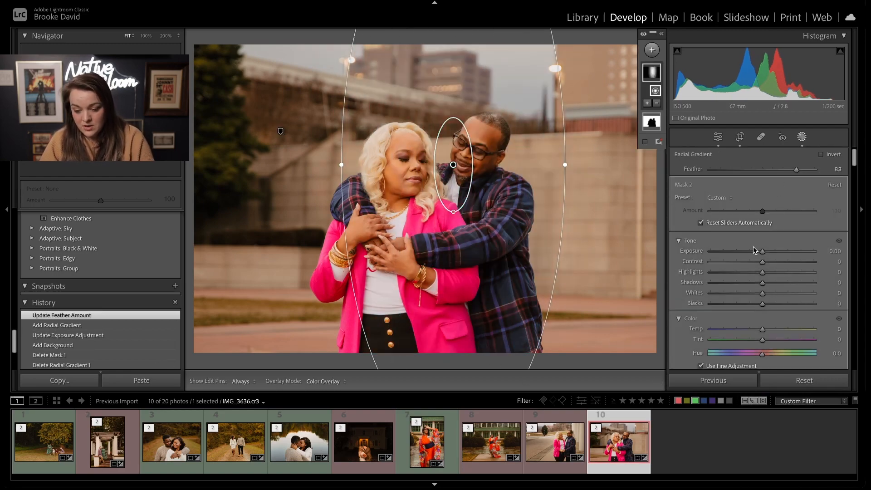
{"action": "left_click_drag", "start_coordinate": [753, 246], "coordinate": [751, 251]}
{"action": "left_click", "coordinate": [821, 154]}
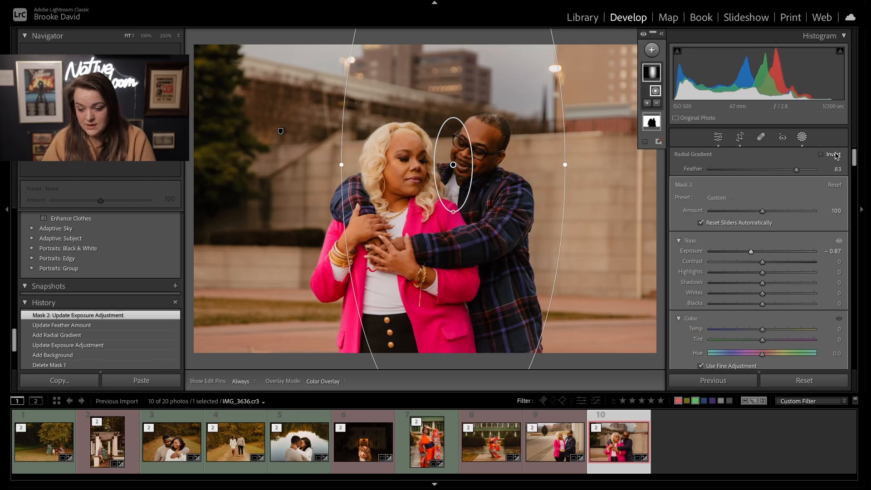
Step: Widen and tilt the radial gradient around the couple's faces, set its Exposure to -0.24 and leave masking
{"action": "left_click_drag", "start_coordinate": [453, 165], "coordinate": [439, 164]}
{"action": "left_click_drag", "start_coordinate": [554, 164], "coordinate": [605, 163]}
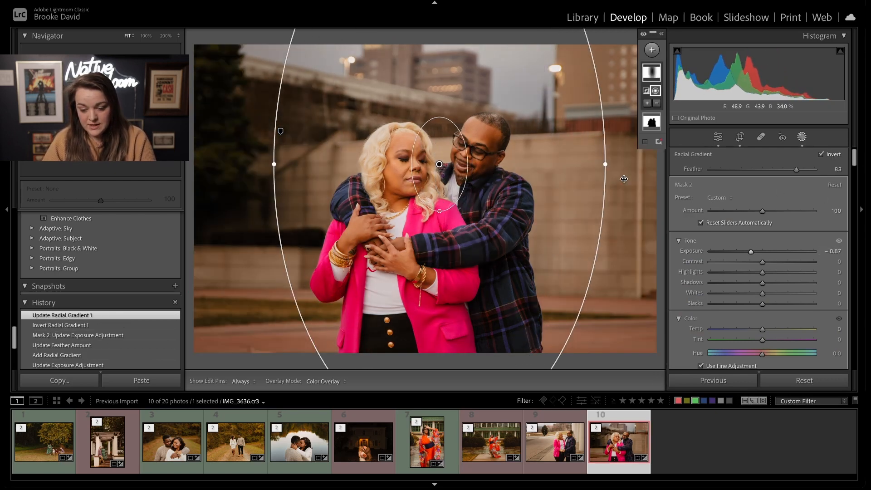
{"action": "left_click_drag", "start_coordinate": [752, 250], "coordinate": [760, 253]}
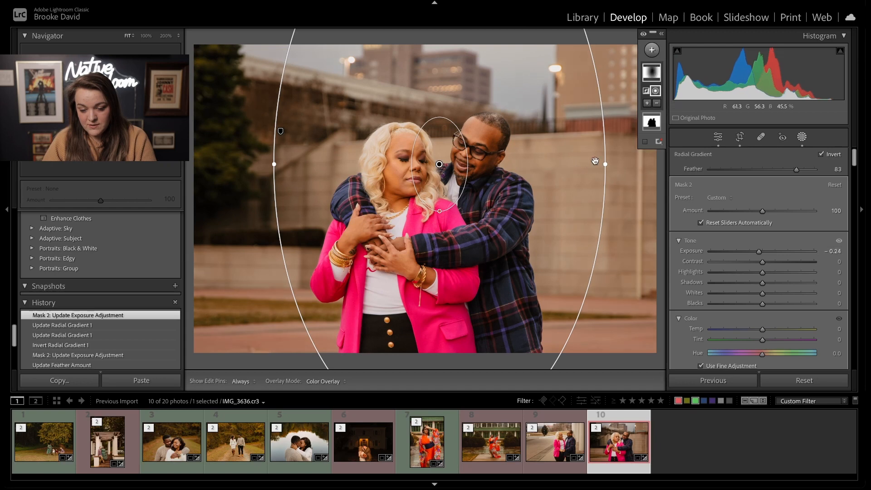
{"action": "left_click_drag", "start_coordinate": [599, 161], "coordinate": [534, 234]}
{"action": "left_click_drag", "start_coordinate": [491, 203], "coordinate": [502, 186]}
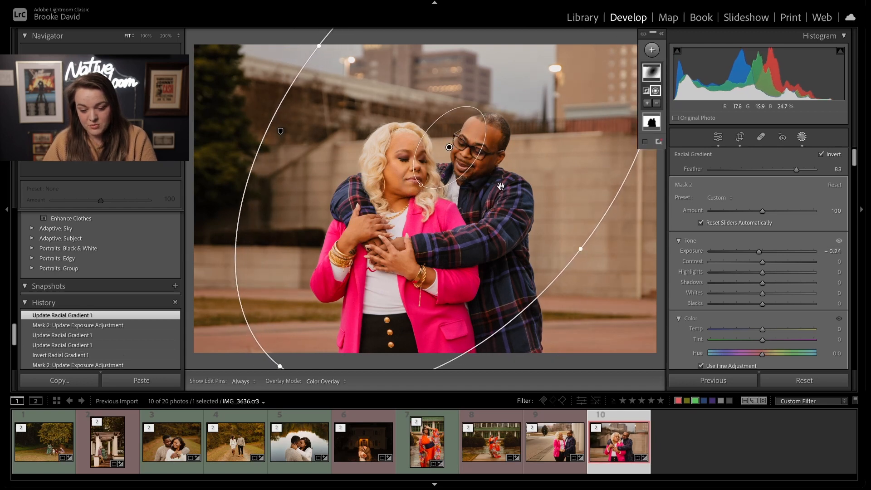
{"action": "key", "text": "Escape"}
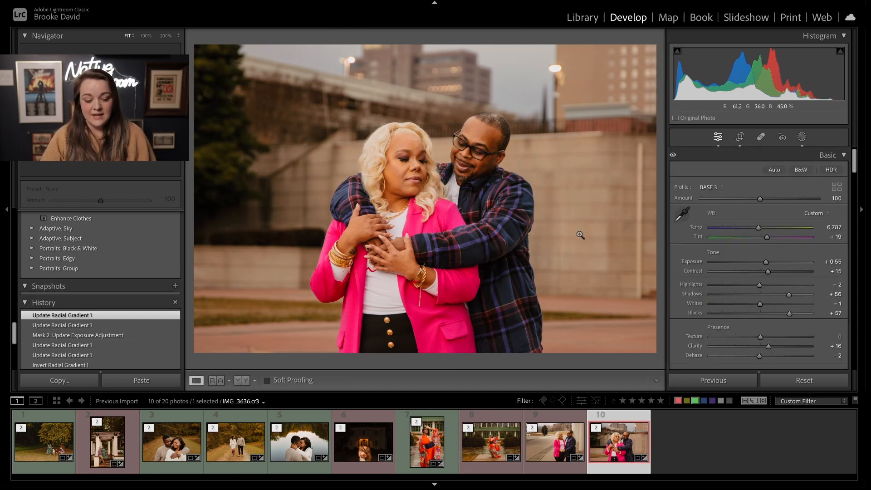
Step: Compare the embrace portrait's original import state with its latest edit in the history
{"action": "scroll", "coordinate": [83, 344], "scroll_direction": "down", "scroll_amount": 10}
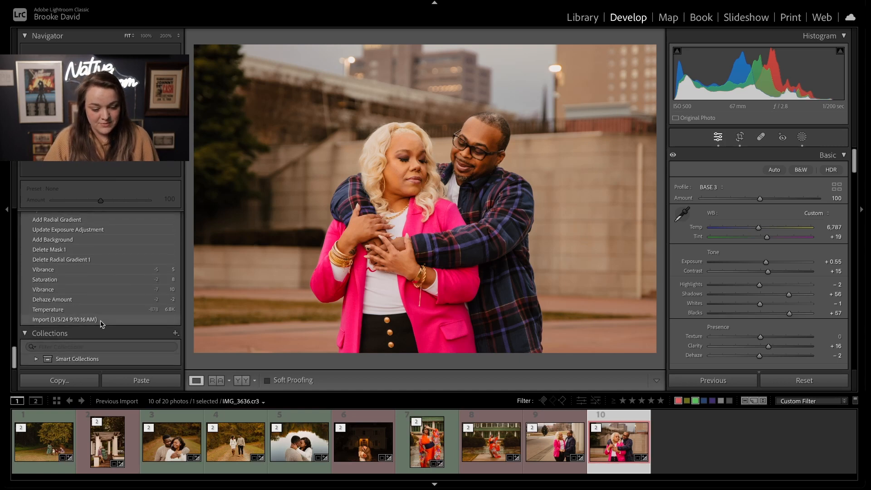
{"action": "left_click", "coordinate": [101, 320]}
{"action": "scroll", "coordinate": [127, 314], "scroll_direction": "up", "scroll_amount": 8}
{"action": "left_click", "coordinate": [107, 305]}
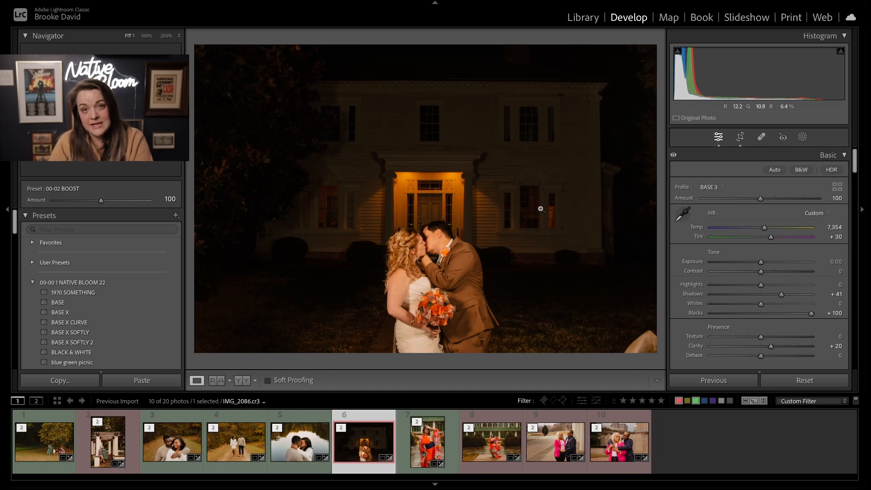
Step: Enhance the night wedding photo with AI Denoise at amount 50 and restore the custom filter on the filmstrip
{"action": "scroll", "coordinate": [776, 251], "scroll_direction": "down", "scroll_amount": 15}
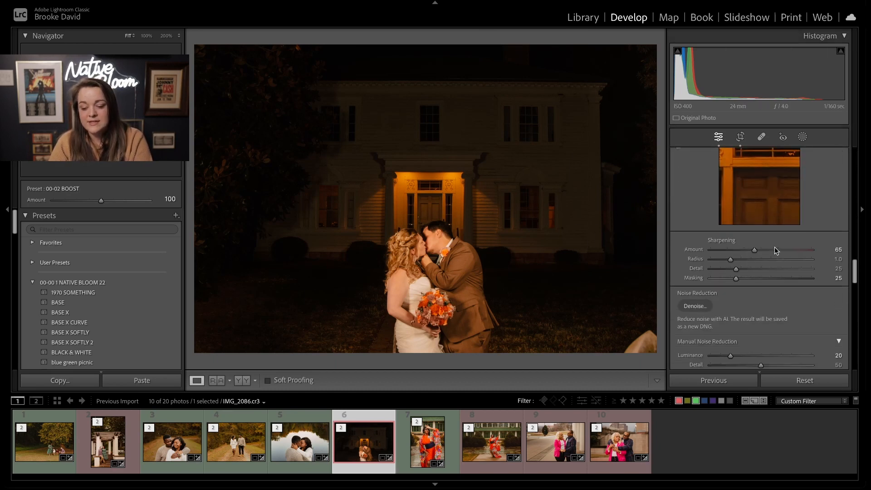
{"action": "scroll", "coordinate": [776, 251], "scroll_direction": "down", "scroll_amount": 3}
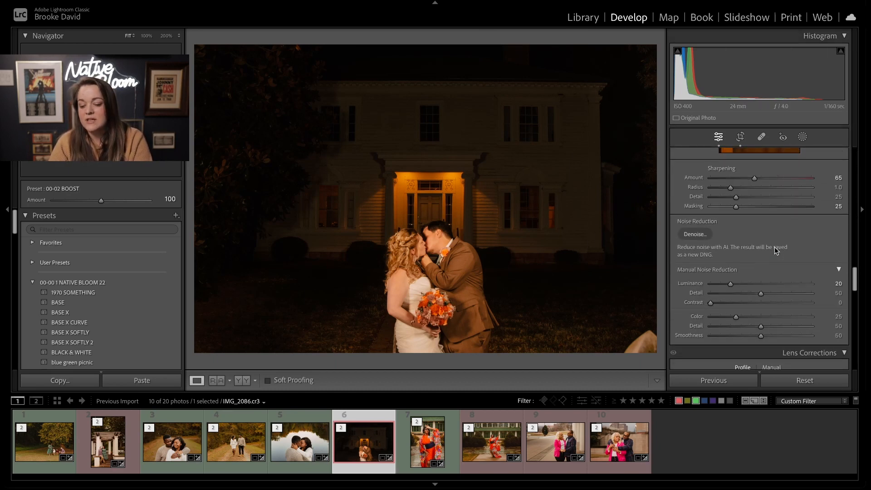
{"action": "left_click", "coordinate": [694, 234]}
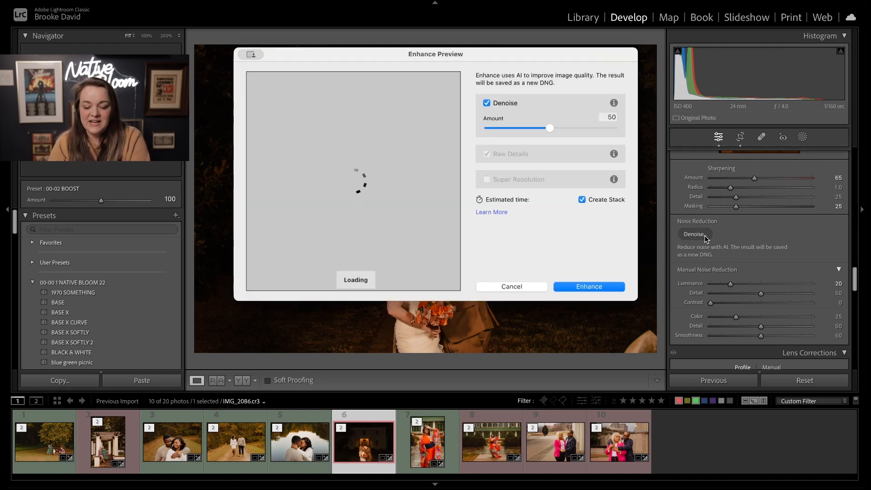
{"action": "left_click", "coordinate": [589, 287]}
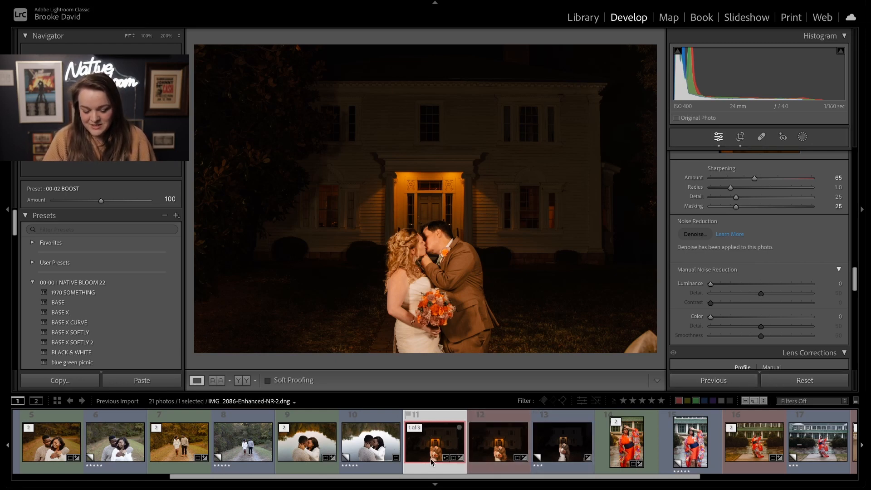
{"action": "left_click", "coordinate": [643, 401]}
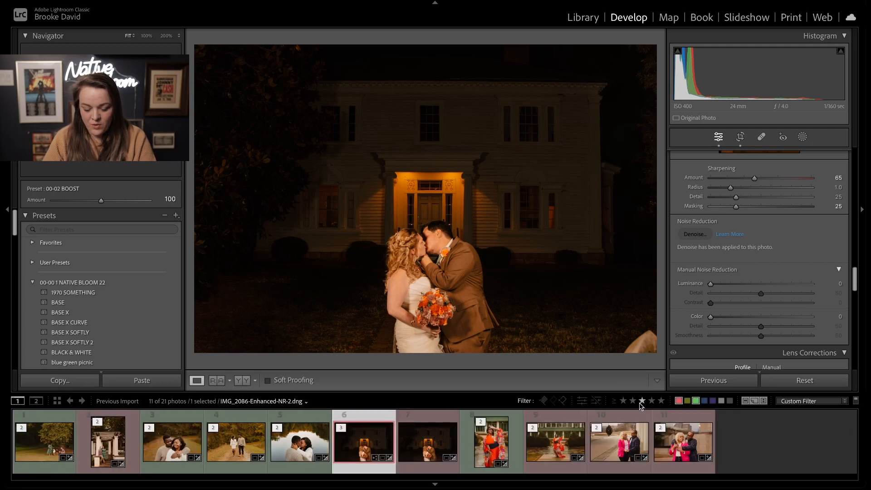
Step: Check the denoised couple at 100%, and set the photo's Temp to 6,737 and Blacks to +46
{"action": "scroll", "coordinate": [816, 247], "scroll_direction": "up", "scroll_amount": 15}
{"action": "left_click", "coordinate": [439, 289]}
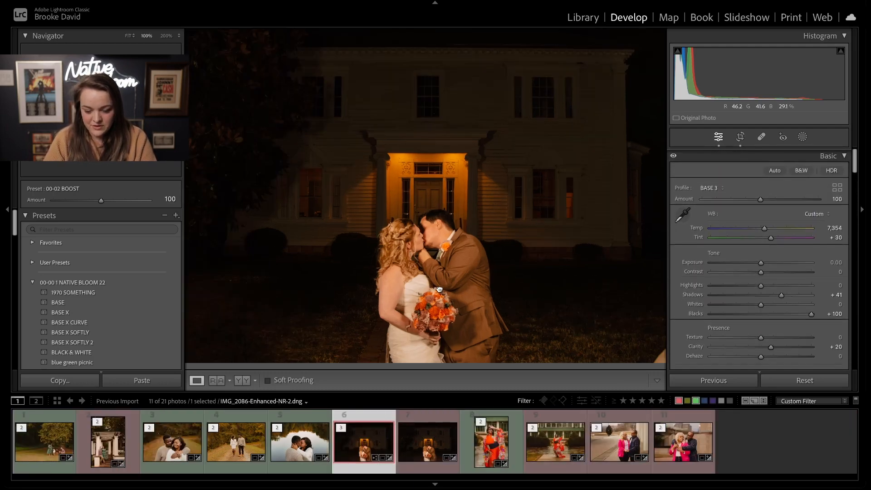
{"action": "left_click", "coordinate": [385, 276]}
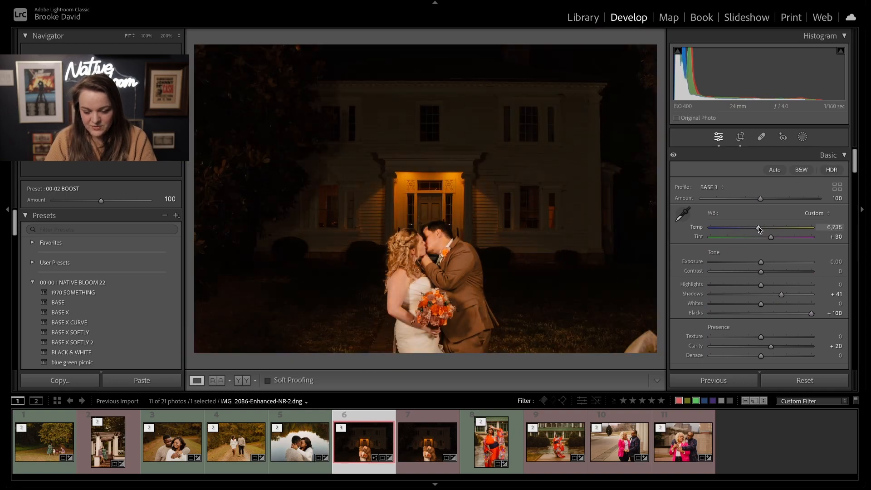
{"action": "left_click_drag", "start_coordinate": [811, 313], "coordinate": [785, 315]}
Step: Reset the night photo's Clarity to 0 and raise its Exposure to +0.40
{"action": "scroll", "coordinate": [784, 313], "scroll_direction": "down", "scroll_amount": 4}
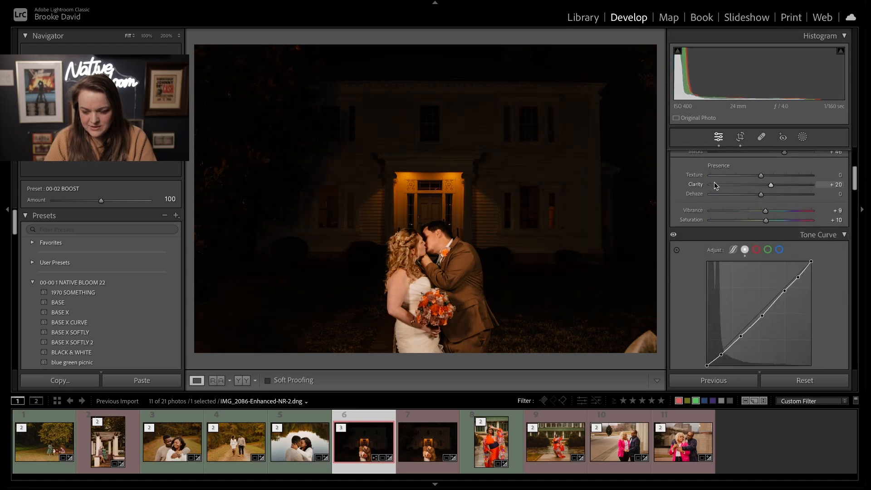
{"action": "double_click", "coordinate": [695, 186]}
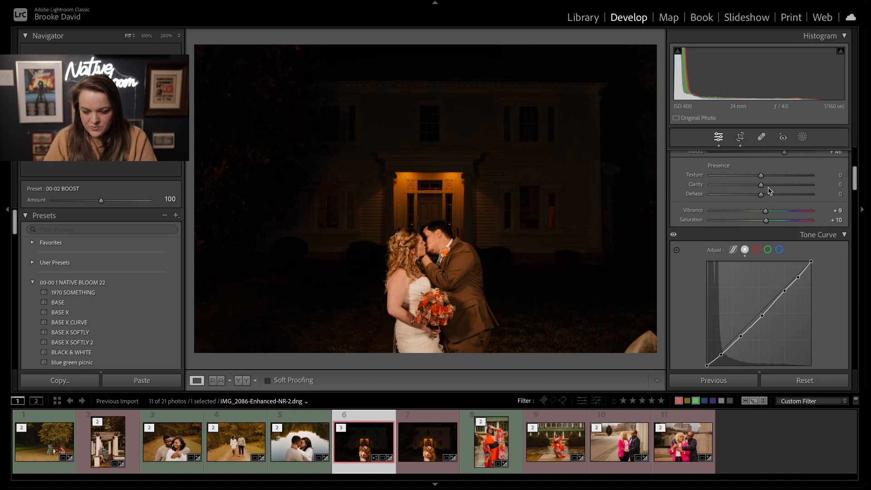
{"action": "scroll", "coordinate": [764, 244], "scroll_direction": "up", "scroll_amount": 1}
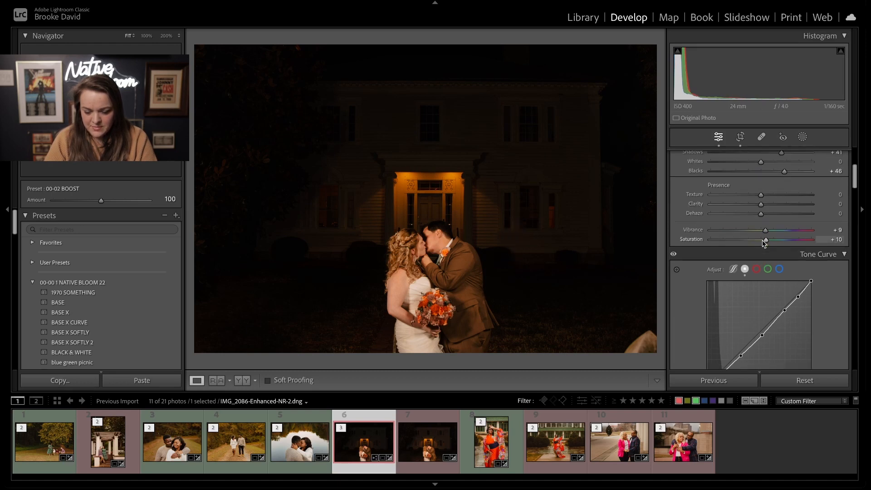
{"action": "scroll", "coordinate": [763, 241], "scroll_direction": "up", "scroll_amount": 5}
{"action": "left_click_drag", "start_coordinate": [762, 262], "coordinate": [765, 263]}
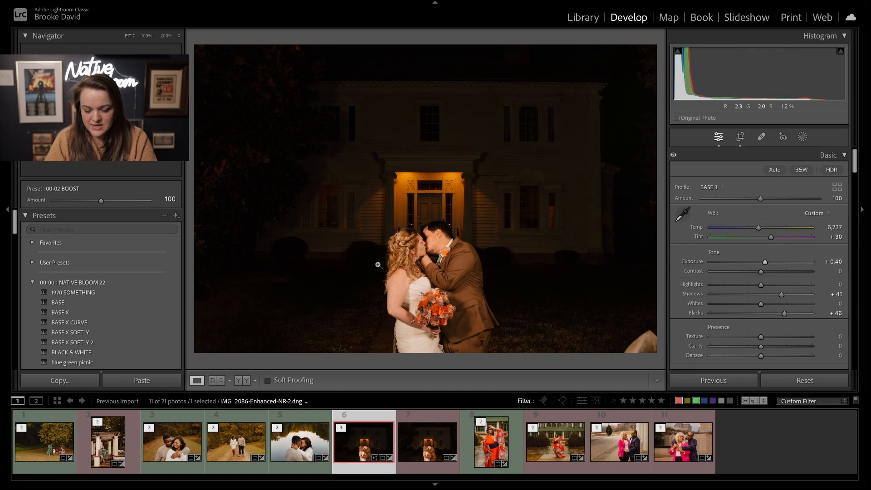
Step: Brush over the pale object in the night photo's lower-right corner with Remove, and convert the spot to Clone sourced from the nearby dark grass
{"action": "key", "text": "q"}
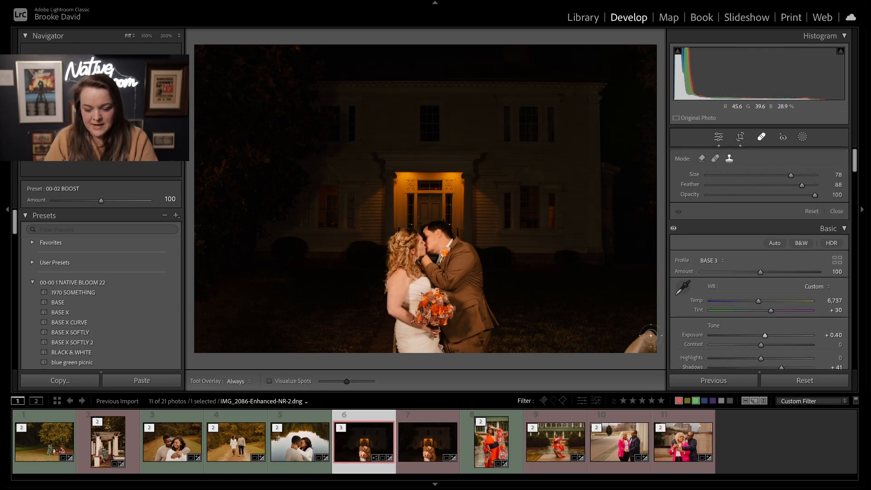
{"action": "left_click", "coordinate": [703, 160]}
{"action": "left_click_drag", "start_coordinate": [652, 355], "coordinate": [615, 349]}
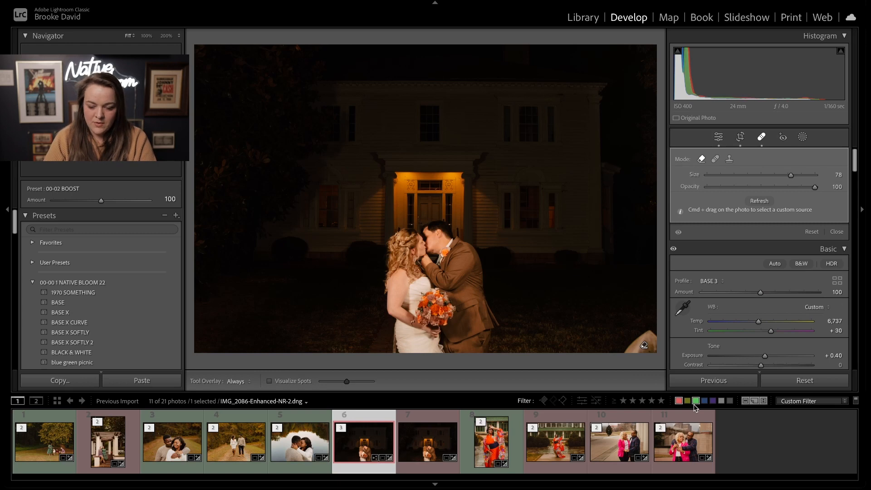
{"action": "left_click", "coordinate": [730, 159]}
{"action": "mouse_move", "coordinate": [648, 361]}
{"action": "left_mouse_down"}
{"action": "mouse_move", "coordinate": [603, 333]}
{"action": "mouse_move", "coordinate": [568, 344]}
{"action": "left_mouse_up"}
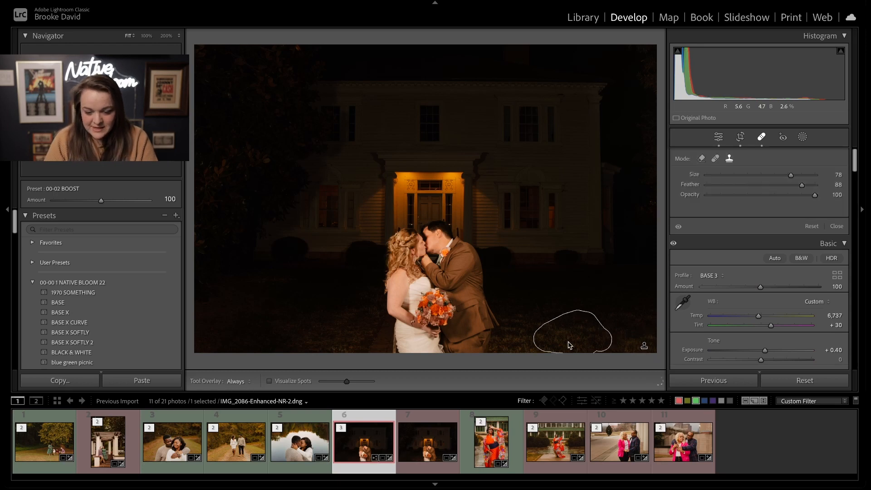
Step: Leave Remove, add a Select Background mask to the night wedding photo, and set the mask's Exposure to 1.07
{"action": "key", "text": "q"}
{"action": "key", "text": "m"}
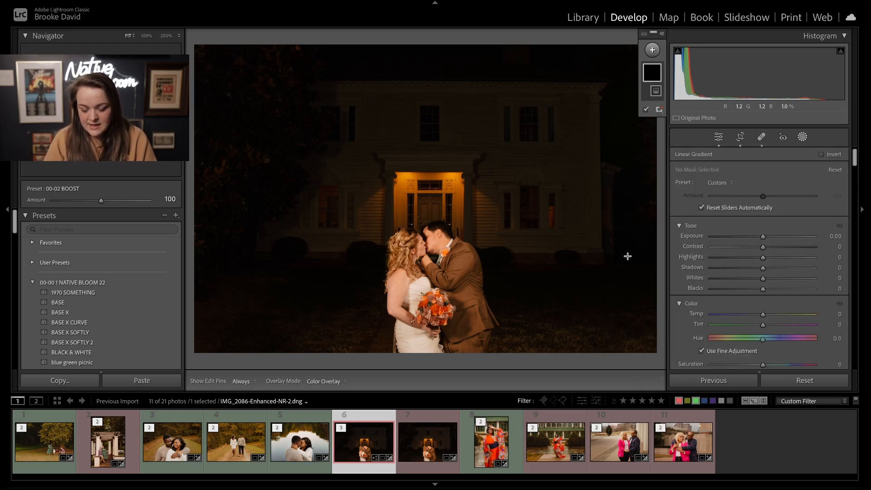
{"action": "left_click", "coordinate": [652, 50]}
{"action": "left_click", "coordinate": [692, 96]}
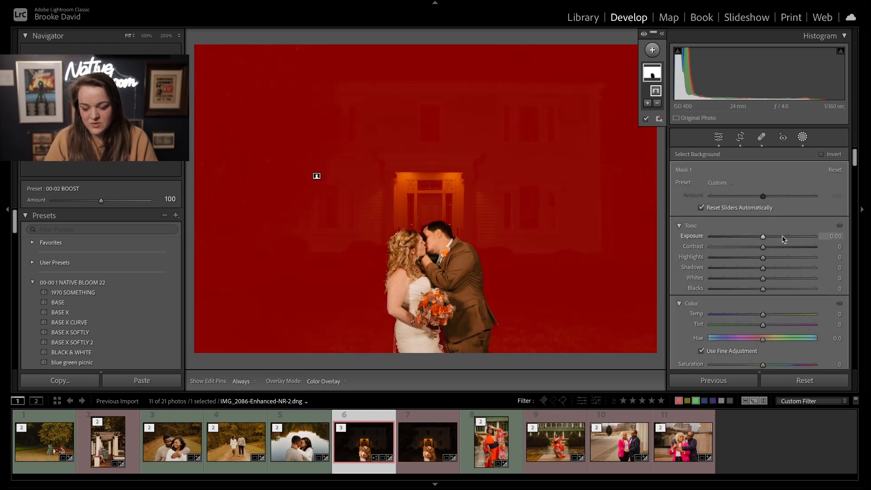
{"action": "left_click", "coordinate": [782, 235]}
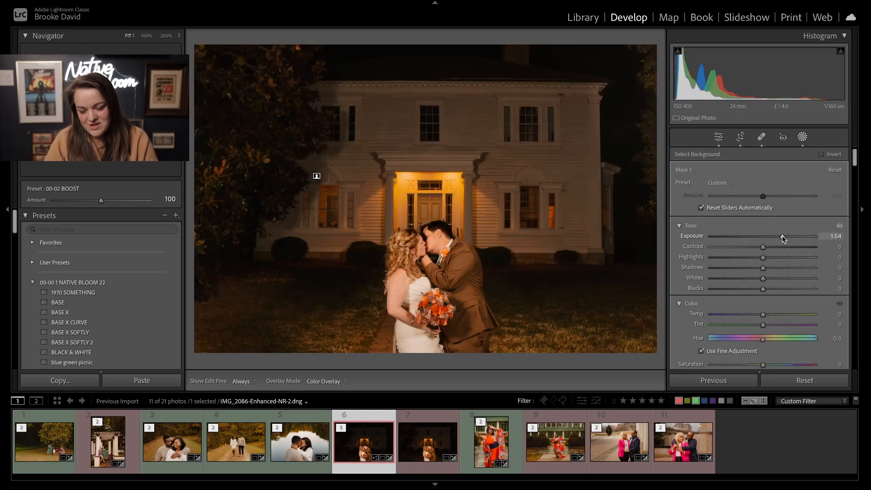
{"action": "left_click_drag", "start_coordinate": [782, 236], "coordinate": [776, 235]}
Step: Set the background mask's Highlights to 43 and its Temp to −5
{"action": "scroll", "coordinate": [772, 295], "scroll_direction": "down", "scroll_amount": 1}
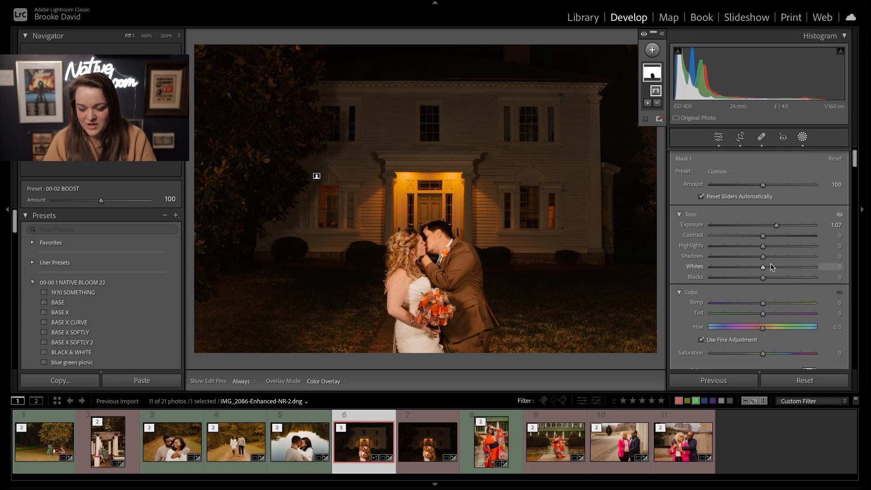
{"action": "mouse_move", "coordinate": [777, 245]}
{"action": "left_mouse_down"}
{"action": "mouse_move", "coordinate": [819, 251]}
{"action": "mouse_move", "coordinate": [785, 248]}
{"action": "left_mouse_up"}
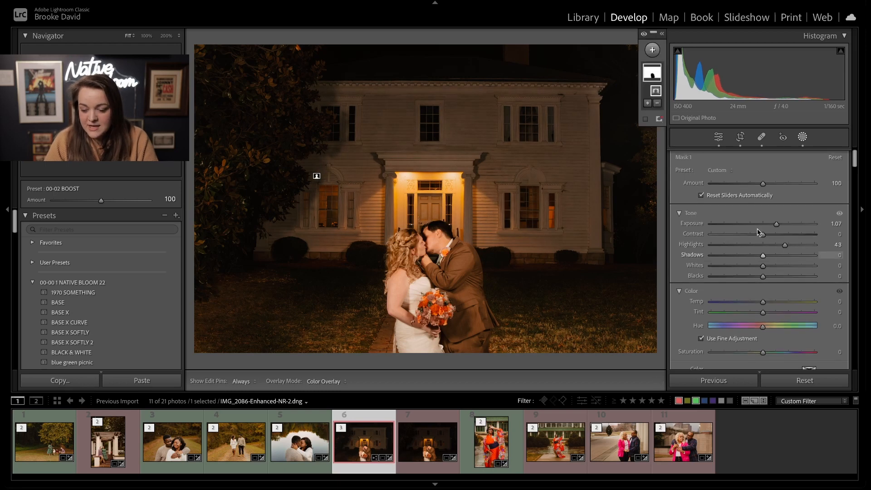
{"action": "left_click_drag", "start_coordinate": [763, 302], "coordinate": [761, 302]}
Step: Lower the background mask's Clarity and set its Sharpness to −23
{"action": "scroll", "coordinate": [762, 341], "scroll_direction": "down", "scroll_amount": 2}
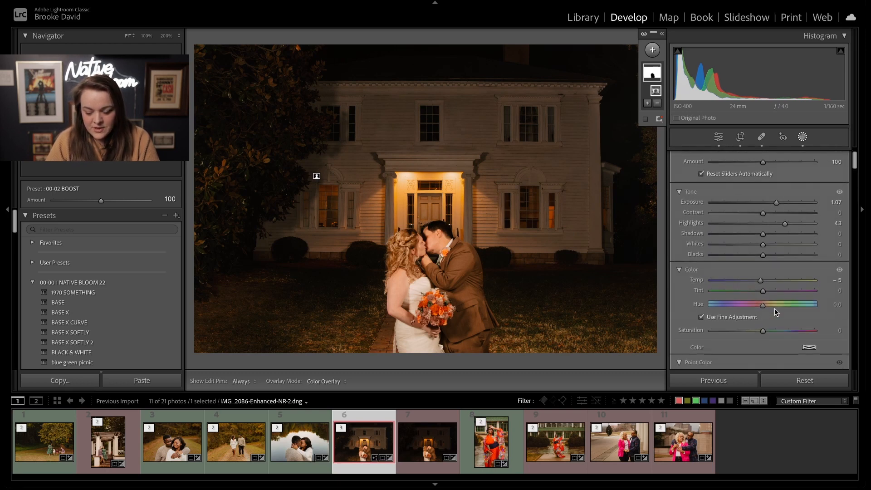
{"action": "scroll", "coordinate": [774, 308], "scroll_direction": "down", "scroll_amount": 10}
{"action": "scroll", "coordinate": [774, 308], "scroll_direction": "down", "scroll_amount": 1}
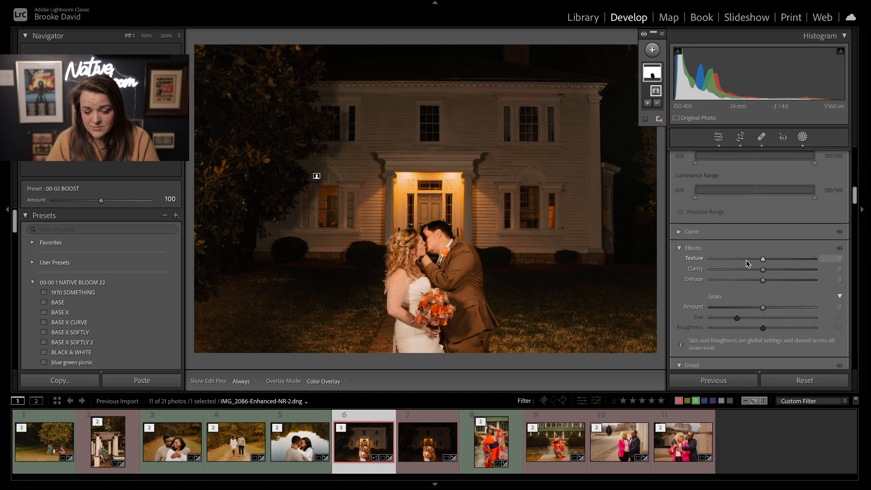
{"action": "left_click_drag", "start_coordinate": [763, 269], "coordinate": [751, 269]}
{"action": "scroll", "coordinate": [790, 319], "scroll_direction": "down", "scroll_amount": 10}
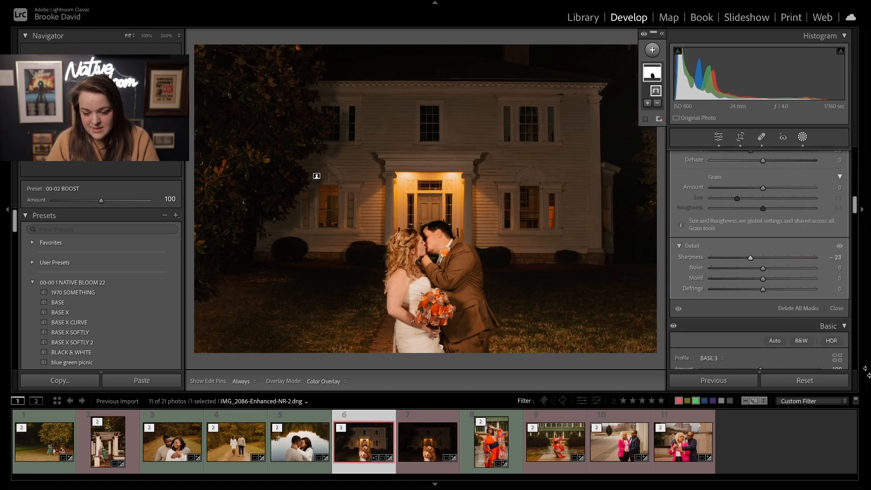
Step: Raise the background mask's Exposure slightly further and leave masking
{"action": "scroll", "coordinate": [855, 363], "scroll_direction": "up", "scroll_amount": 8}
{"action": "scroll", "coordinate": [790, 297], "scroll_direction": "up", "scroll_amount": 15}
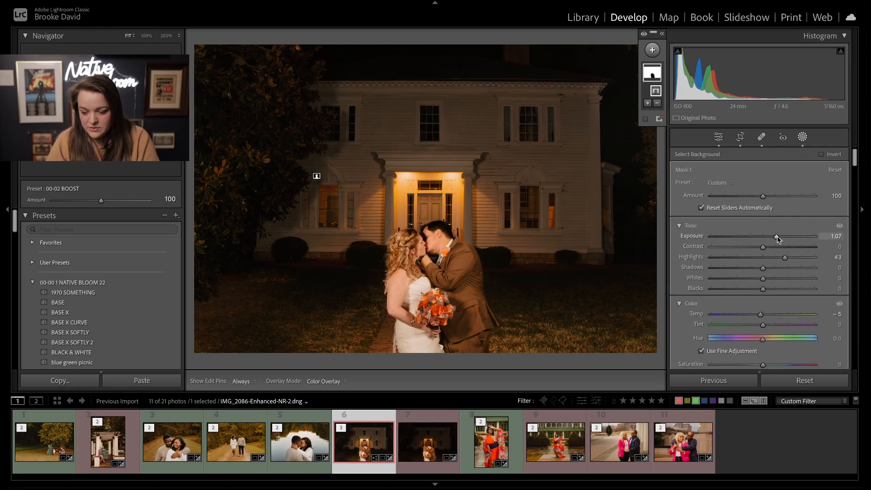
{"action": "mouse_move", "coordinate": [776, 237]}
{"action": "left_mouse_down"}
{"action": "mouse_move", "coordinate": [787, 235]}
{"action": "mouse_move", "coordinate": [779, 235]}
{"action": "left_mouse_up"}
{"action": "key", "text": "shift+w"}
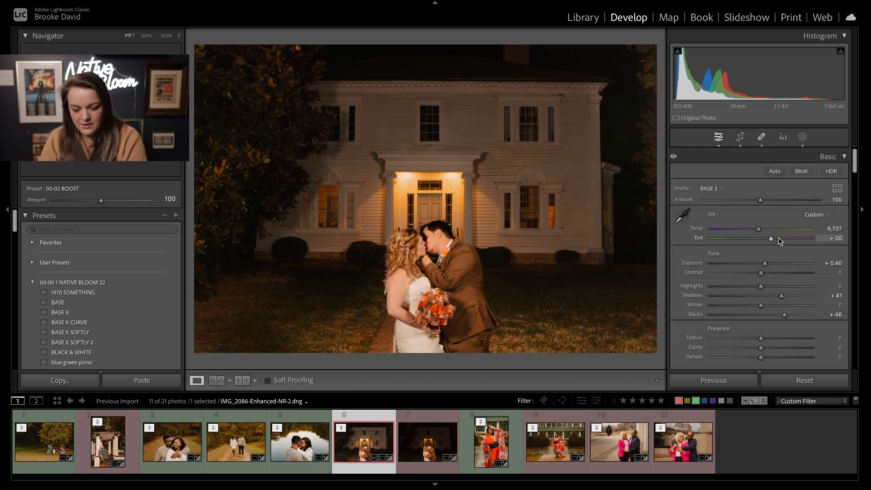
{"action": "key", "text": "equal"}
{"action": "key", "text": "minus"}
{"action": "key", "text": "minus"}
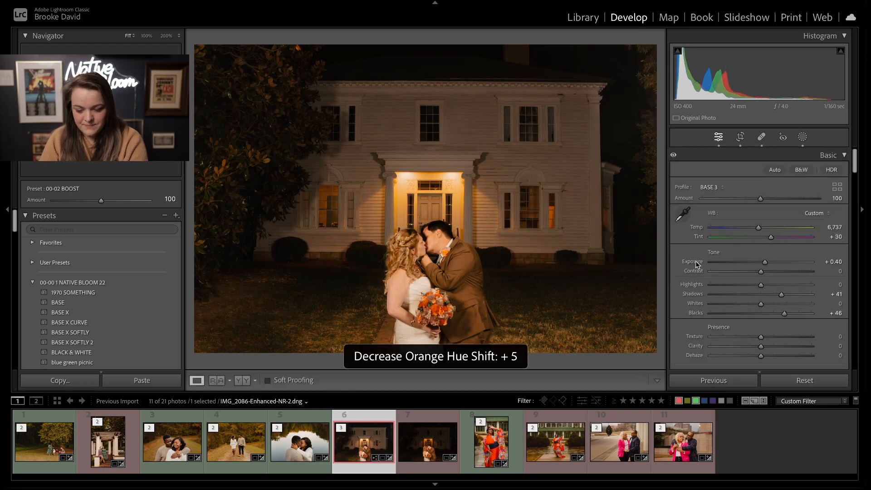
{"action": "key", "text": "equal"}
Step: Raise the night photo's overall Exposure to +0.70
{"action": "left_click", "coordinate": [694, 263]}
{"action": "key", "text": "equal"}
{"action": "key", "text": "equal"}
{"action": "key", "text": "equal"}
{"action": "key", "text": "minus"}
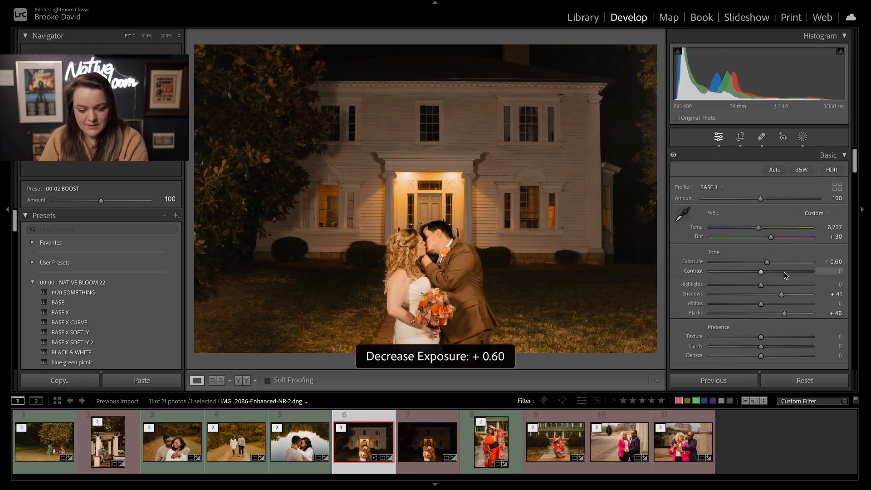
{"action": "key", "text": "equal"}
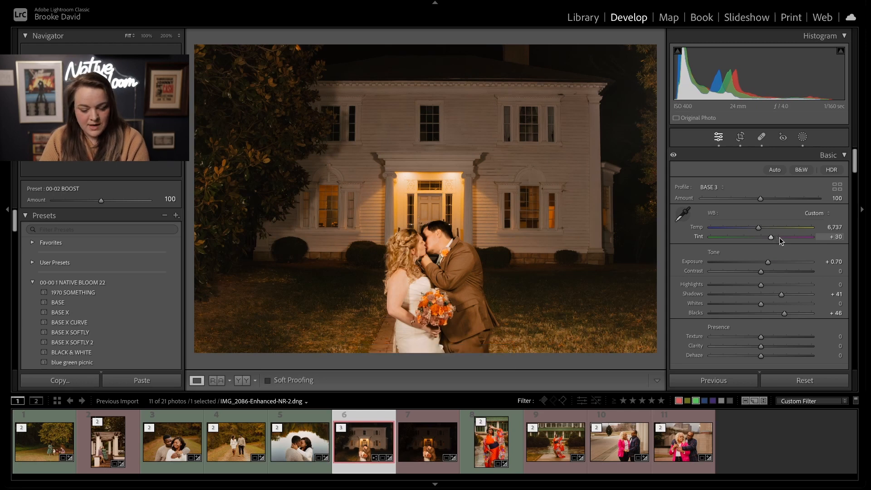
{"action": "left_click", "coordinate": [694, 262]}
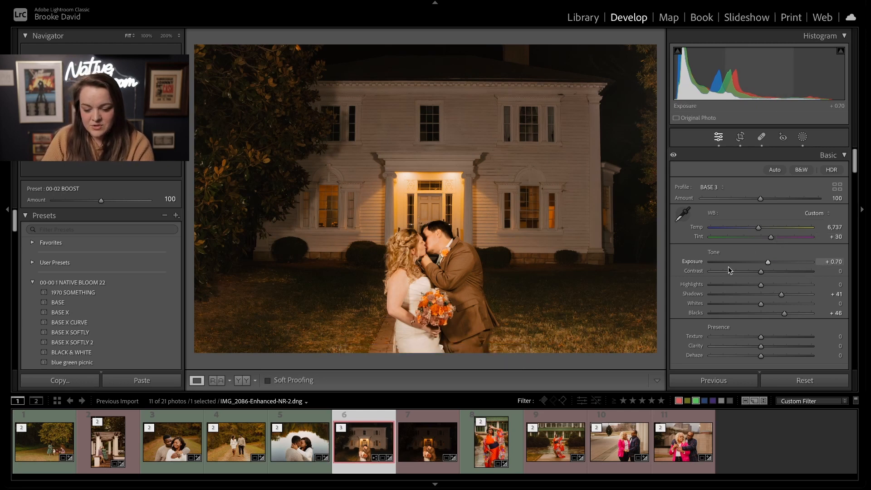
{"action": "key", "text": "equal"}
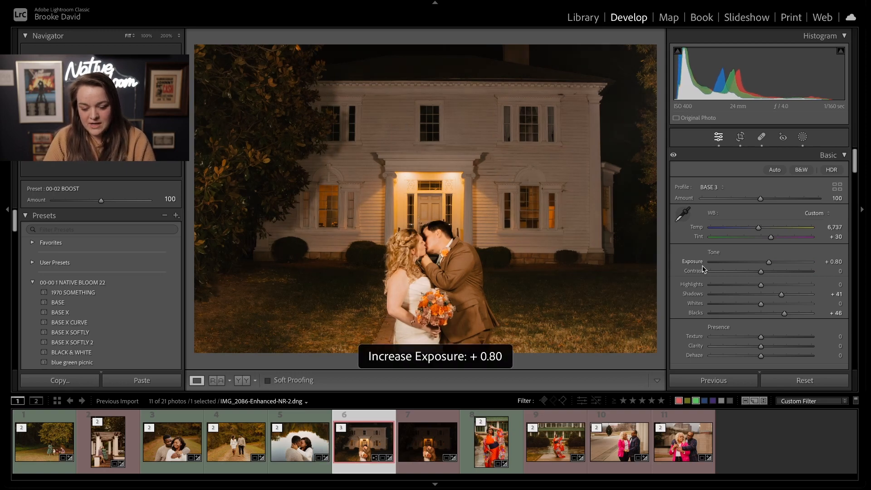
{"action": "key", "text": "minus"}
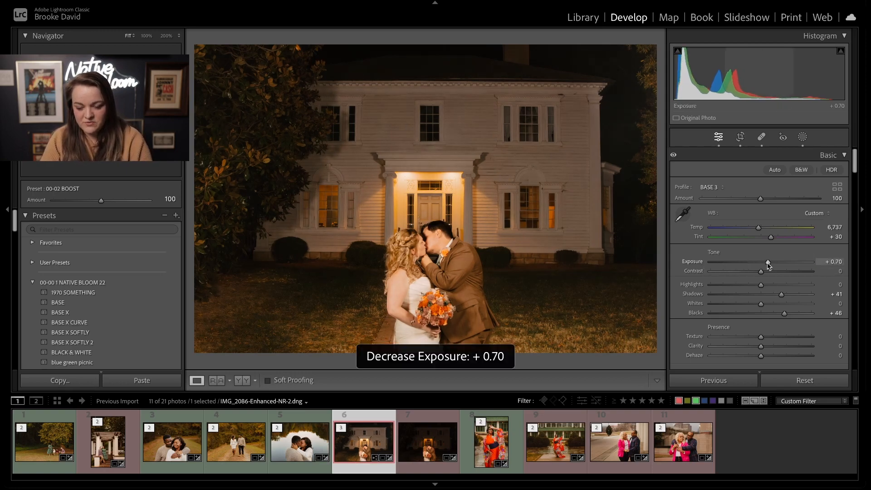
Step: Make a tiny correction to the night photo's crop rotation and set the photo's Temp to 6,437
{"action": "key", "text": "r"}
{"action": "left_click_drag", "start_coordinate": [648, 218], "coordinate": [648, 217]}
{"action": "double_click", "coordinate": [513, 220]}
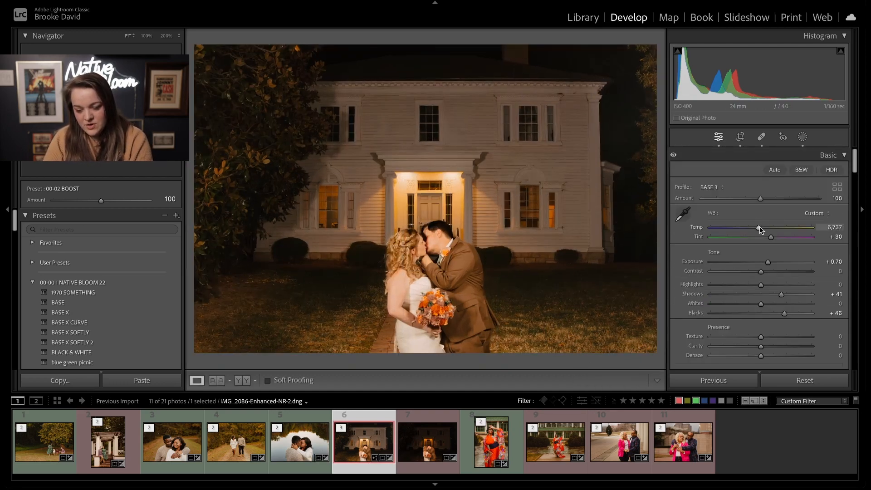
{"action": "scroll", "coordinate": [759, 227], "scroll_direction": "down", "scroll_amount": 3}
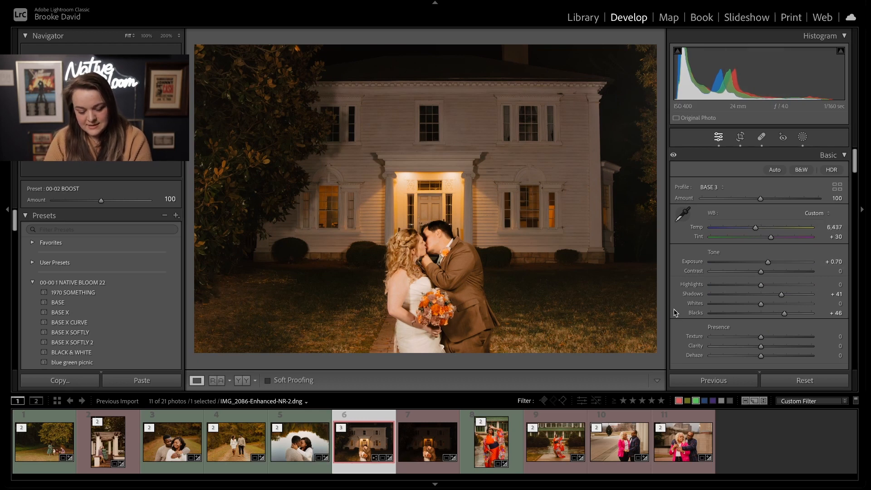
Step: Add a tall radial gradient mask centred on the couple, invert it, and set its Exposure to −0.64
{"action": "key", "text": "shift+m"}
{"action": "left_click_drag", "start_coordinate": [422, 238], "coordinate": [518, 415]}
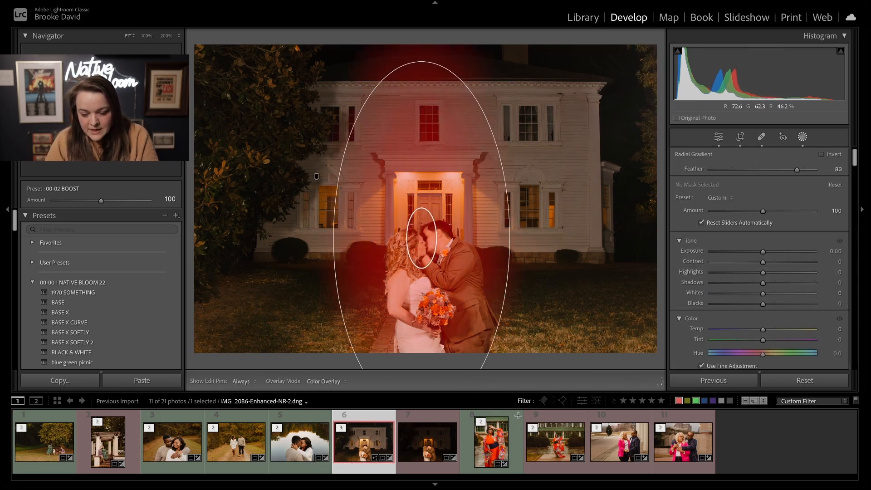
{"action": "left_click", "coordinate": [828, 155]}
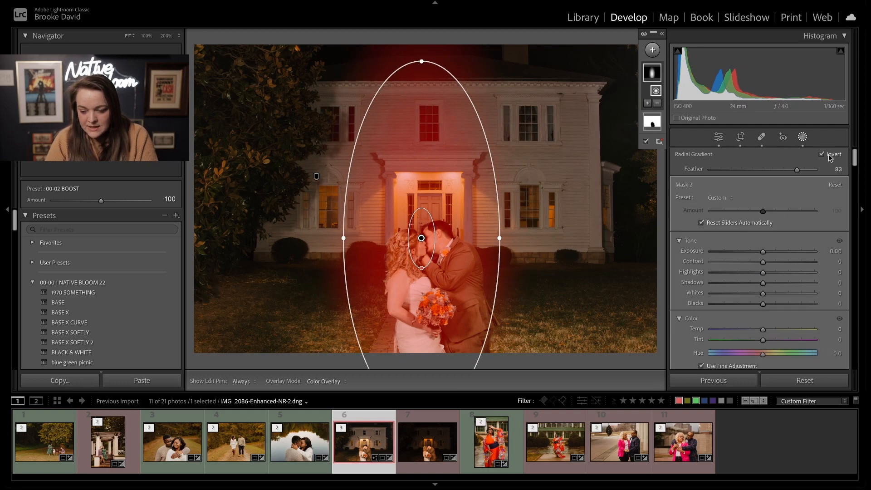
{"action": "left_click_drag", "start_coordinate": [763, 251], "coordinate": [754, 251]}
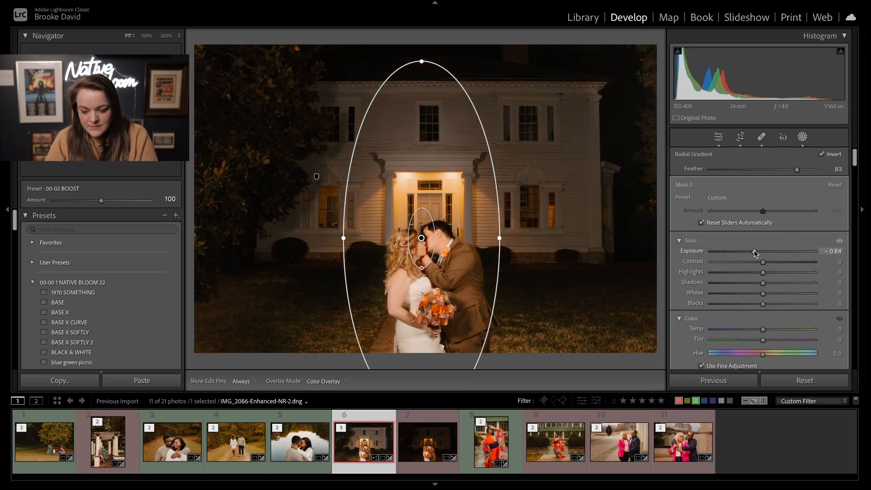
Step: Tilt the radial gradient diagonally over the couple, and set its Shadows to 23 and Exposure to −0.90
{"action": "left_click_drag", "start_coordinate": [451, 257], "coordinate": [450, 265]}
{"action": "left_click_drag", "start_coordinate": [509, 254], "coordinate": [481, 295]}
{"action": "left_click_drag", "start_coordinate": [763, 282], "coordinate": [774, 284]}
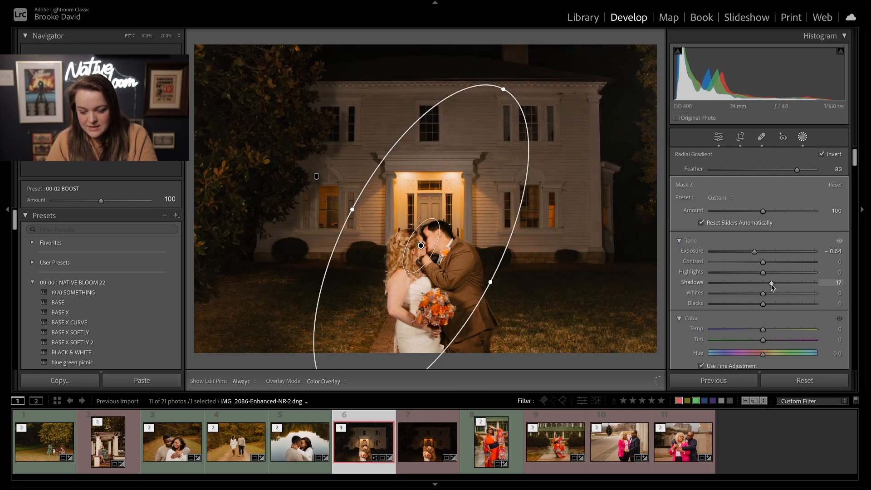
{"action": "left_click", "coordinate": [748, 252]}
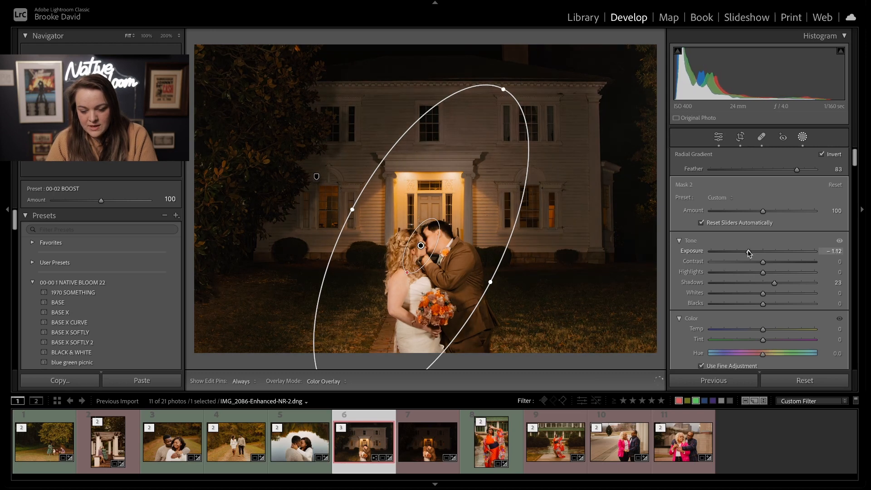
{"action": "left_click_drag", "start_coordinate": [748, 252], "coordinate": [750, 252]}
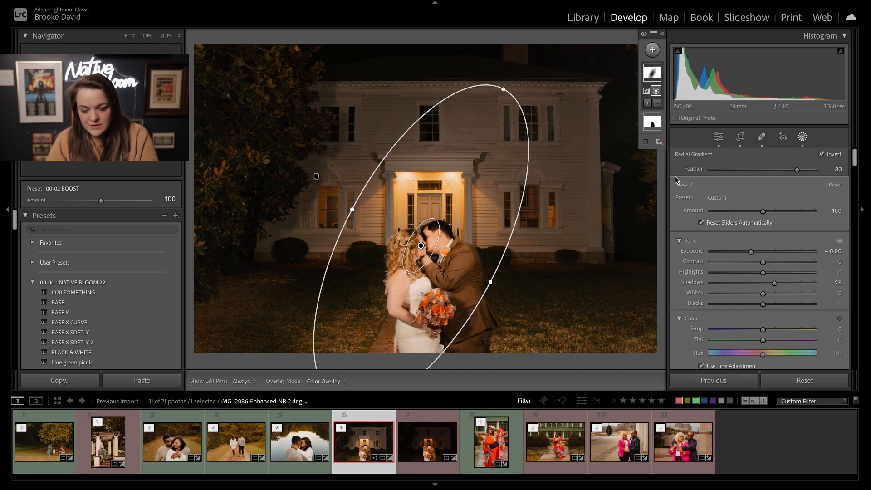
Step: Add a Select Subject mask for the couple, set its Sharpness to 31 and nudge its Clarity up slightly
{"action": "left_click", "coordinate": [661, 121]}
{"action": "left_click", "coordinate": [652, 50]}
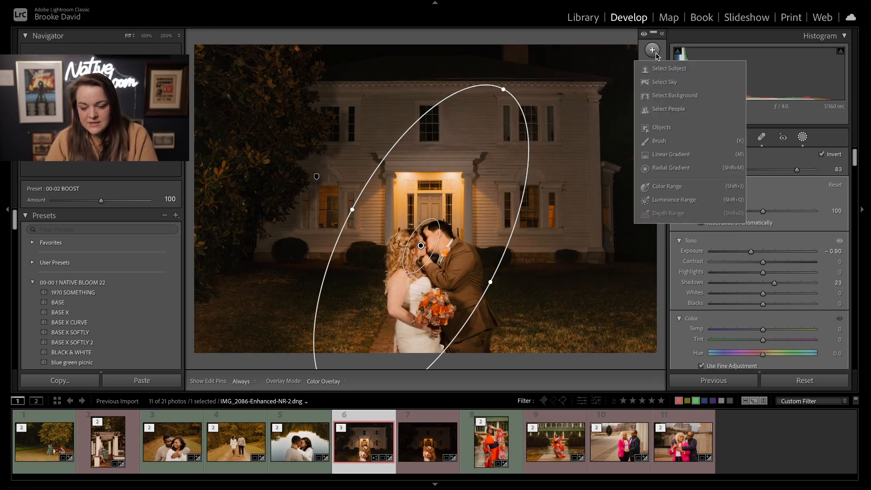
{"action": "left_click", "coordinate": [668, 69]}
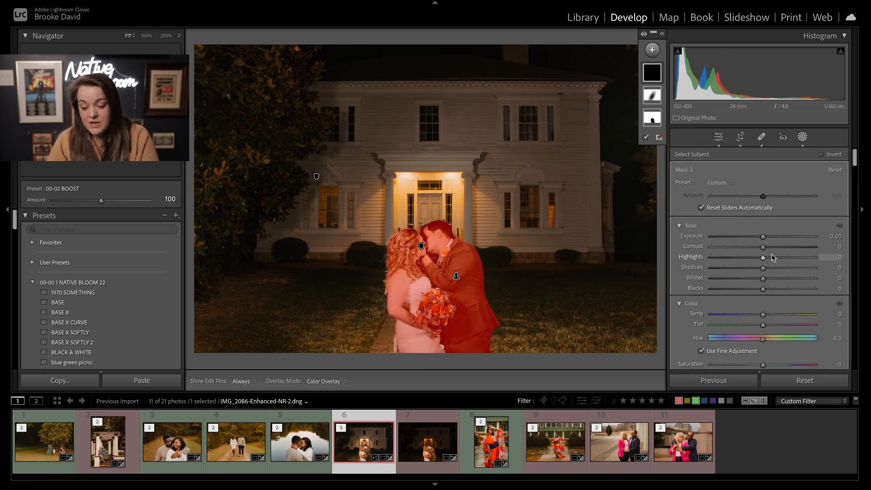
{"action": "scroll", "coordinate": [784, 265], "scroll_direction": "down", "scroll_amount": 6}
{"action": "scroll", "coordinate": [784, 265], "scroll_direction": "up", "scroll_amount": 2}
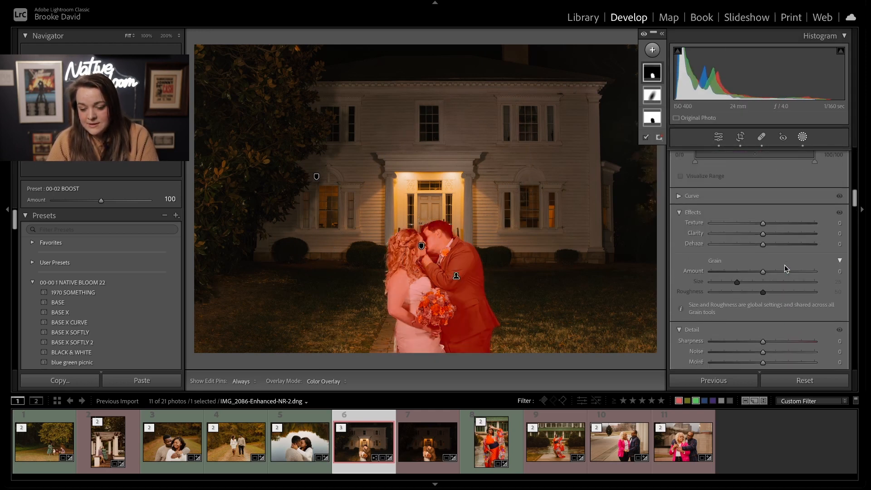
{"action": "left_click_drag", "start_coordinate": [773, 341], "coordinate": [778, 343]}
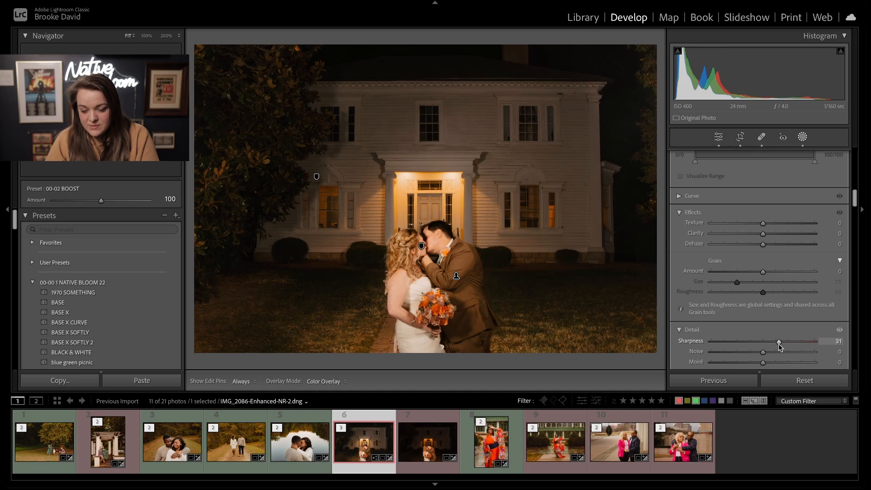
{"action": "left_click_drag", "start_coordinate": [763, 234], "coordinate": [765, 224]}
{"action": "key", "text": "Escape"}
Step: Set the night photo's Sharpening Amount to 94 and Masking to 65, and check the result up close
{"action": "scroll", "coordinate": [765, 224], "scroll_direction": "down", "scroll_amount": 15}
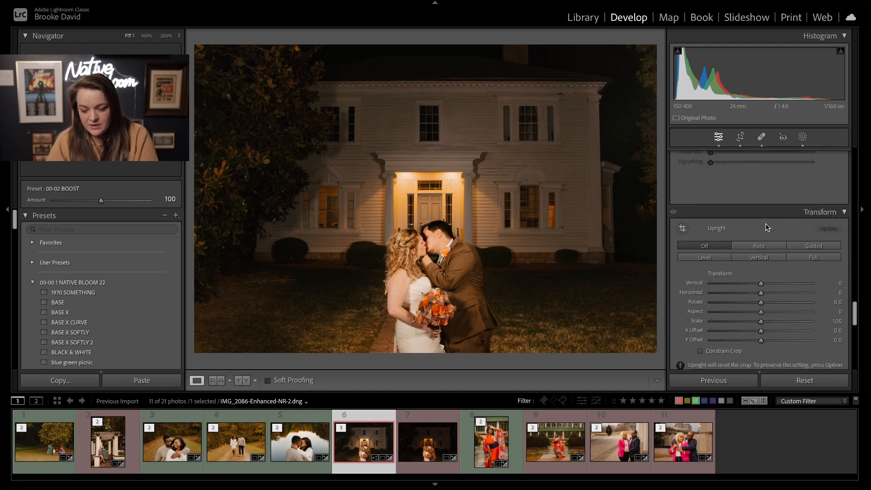
{"action": "scroll", "coordinate": [765, 227], "scroll_direction": "up", "scroll_amount": 10}
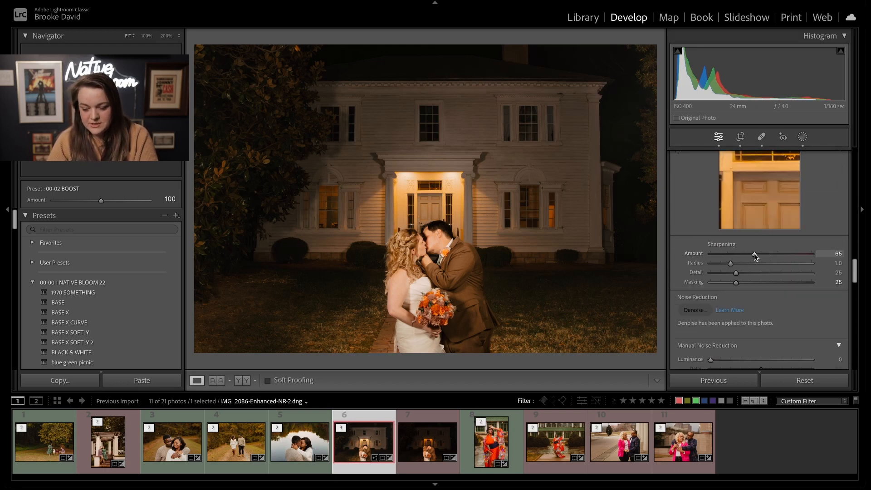
{"action": "left_click", "coordinate": [754, 253], "text": "alt"}
{"action": "left_click_drag", "start_coordinate": [754, 254], "coordinate": [772, 256]}
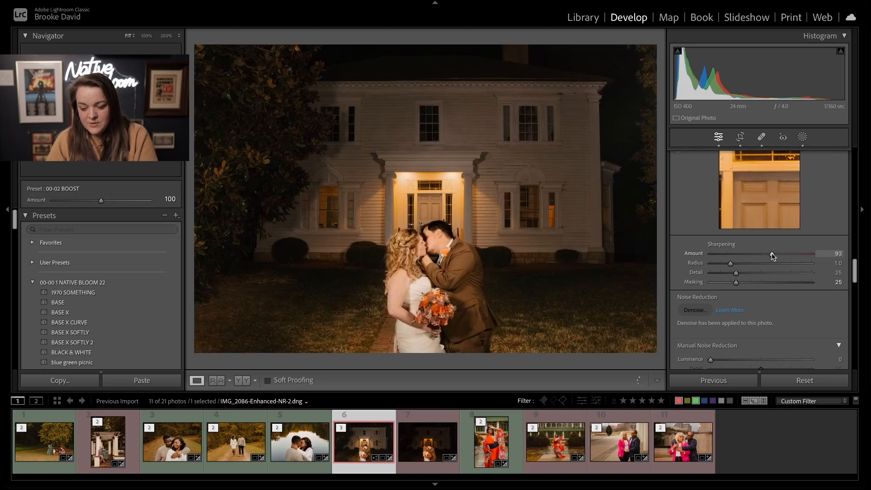
{"action": "left_click", "coordinate": [753, 283]}
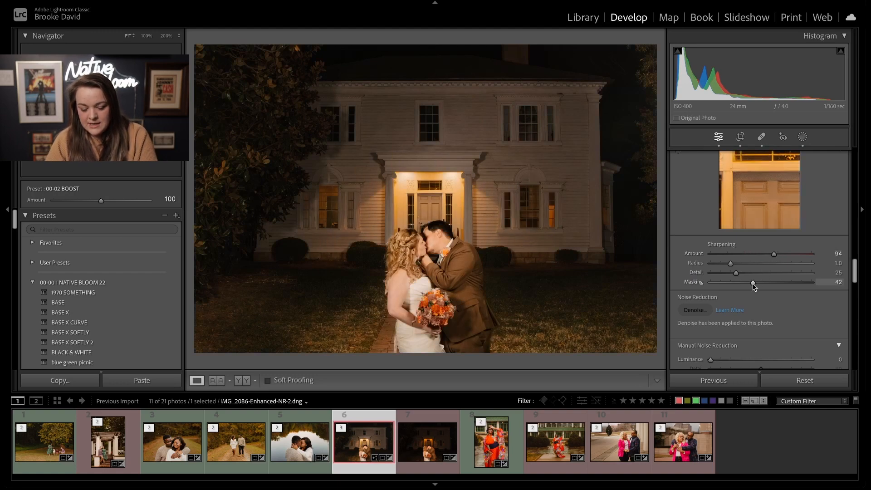
{"action": "left_click_drag", "start_coordinate": [754, 283], "coordinate": [775, 286]}
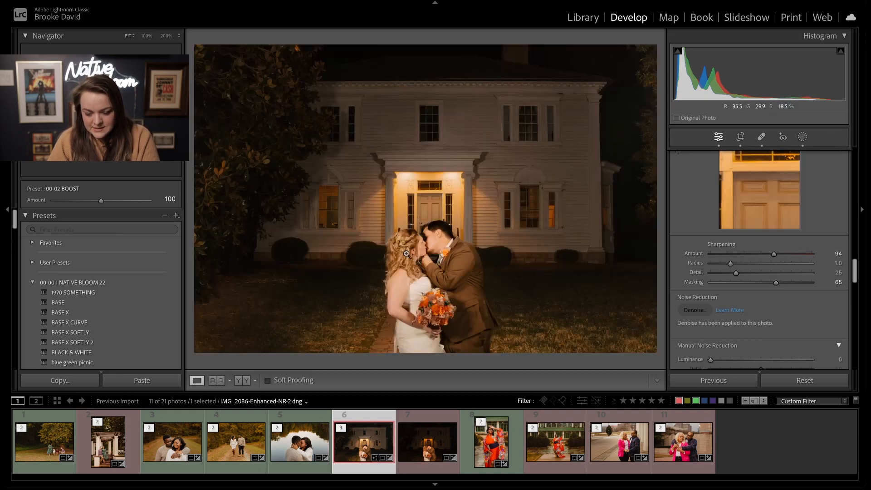
{"action": "left_click", "coordinate": [523, 267]}
{"action": "left_click", "coordinate": [522, 266]}
Step: Try a much tighter crop on the kissing couple, check it up close, and undo the crop
{"action": "scroll", "coordinate": [739, 204], "scroll_direction": "up", "scroll_amount": 10}
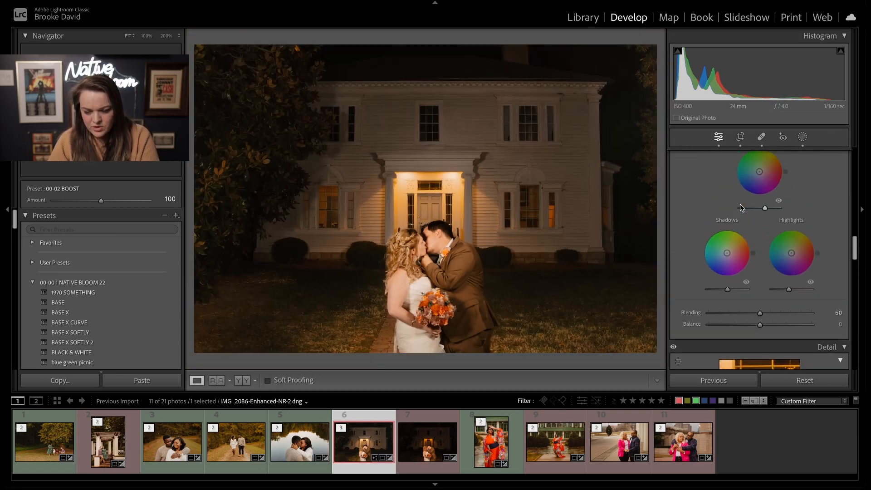
{"action": "key", "text": "r"}
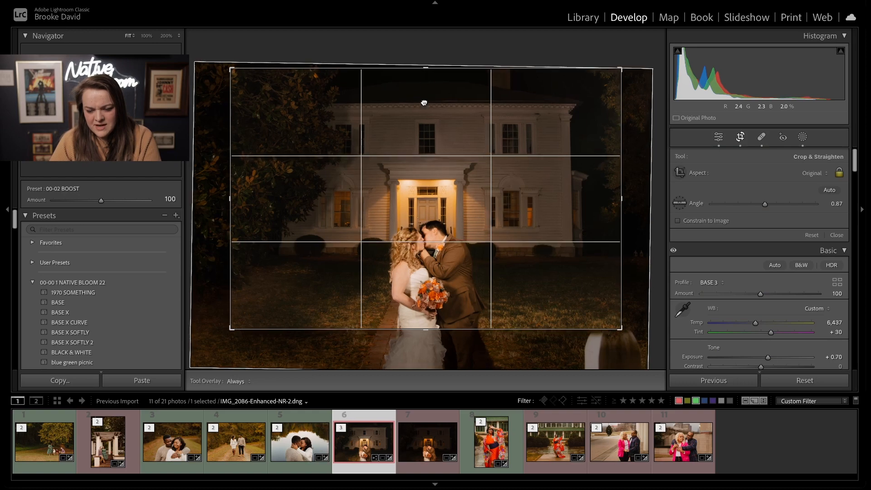
{"action": "left_click_drag", "start_coordinate": [425, 68], "coordinate": [426, 110]}
{"action": "key", "text": "Return"}
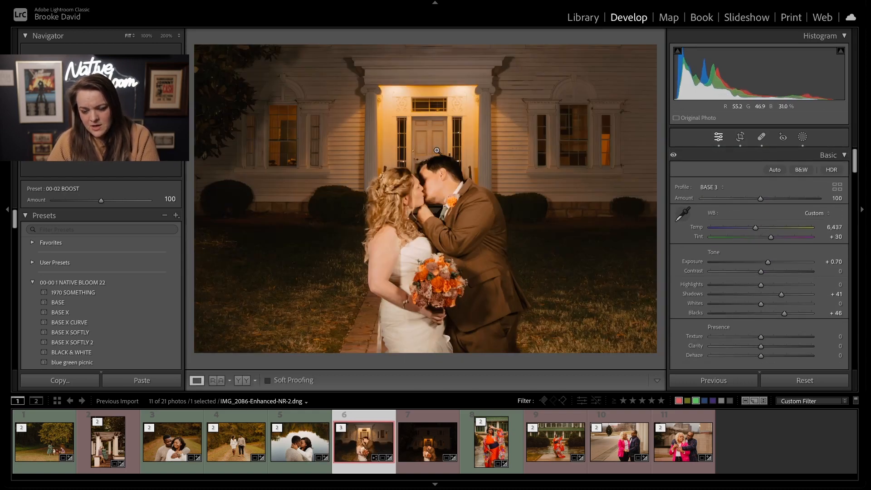
{"action": "left_click", "coordinate": [433, 209]}
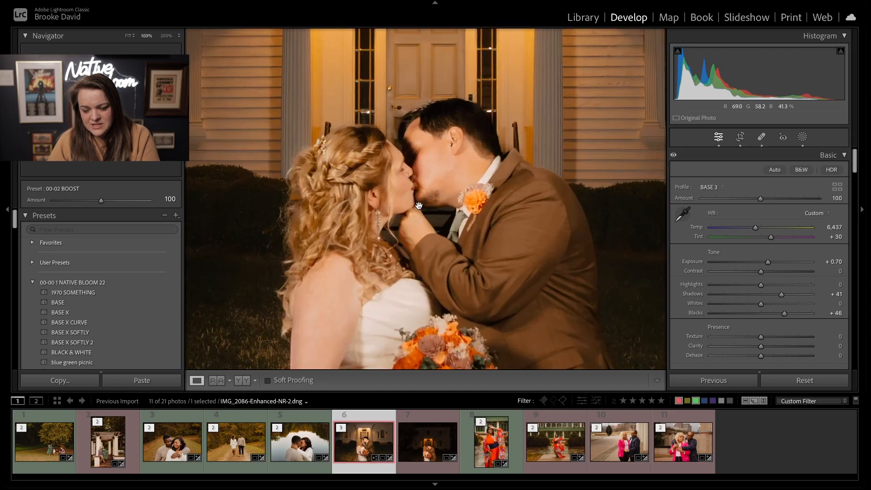
{"action": "left_click", "coordinate": [423, 163]}
{"action": "key", "text": "ctrl+z"}
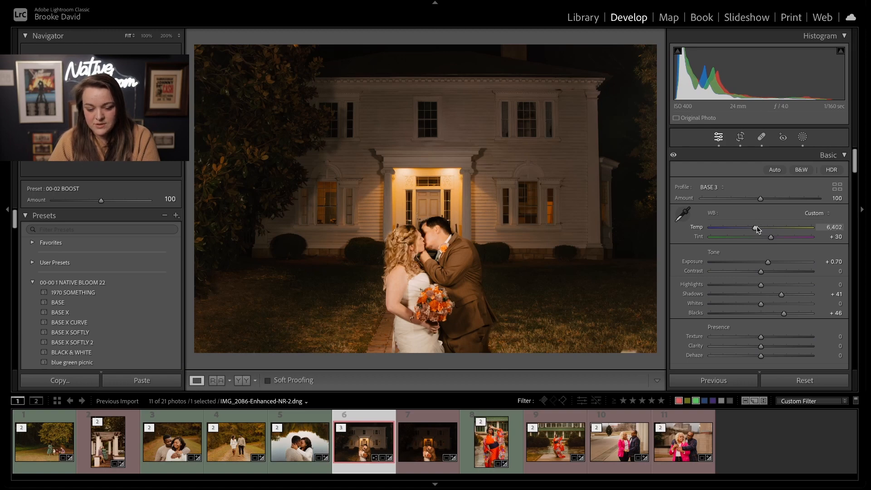
Step: Compare the night photo's current edit with its earliest history state and with the neighbouring unedited version
{"action": "scroll", "coordinate": [54, 317], "scroll_direction": "down", "scroll_amount": 15}
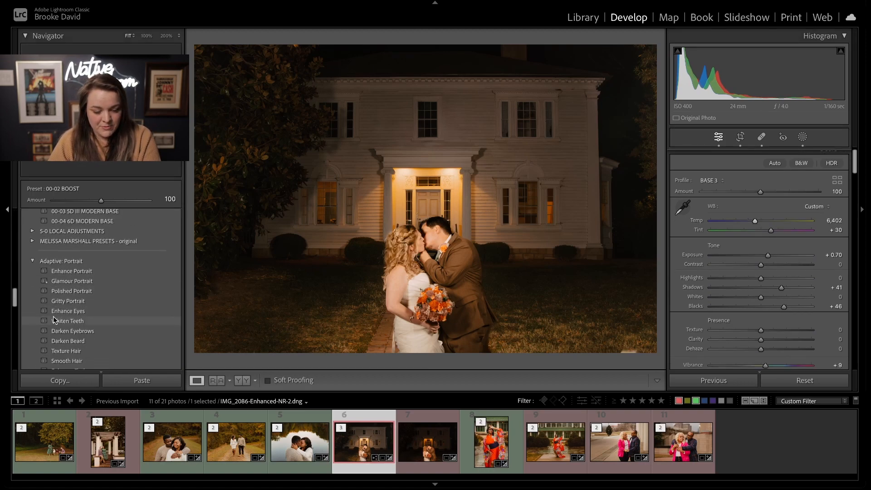
{"action": "scroll", "coordinate": [53, 317], "scroll_direction": "down", "scroll_amount": 10}
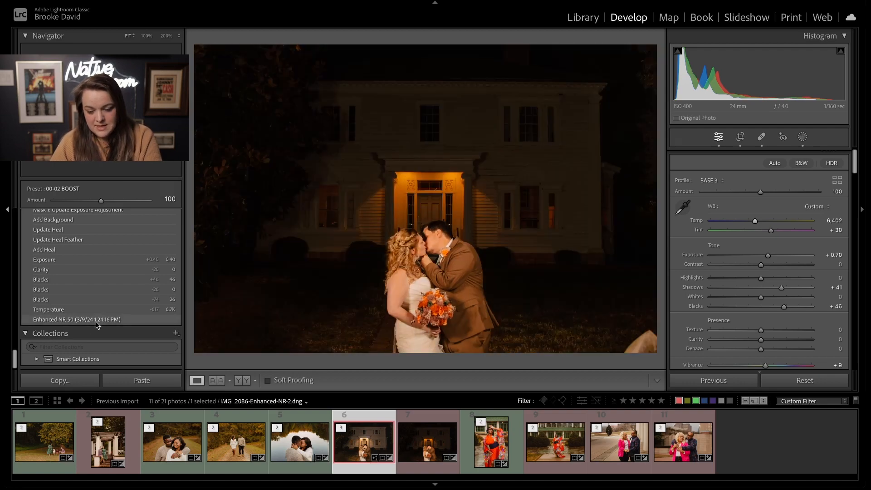
{"action": "scroll", "coordinate": [96, 323], "scroll_direction": "up", "scroll_amount": 10}
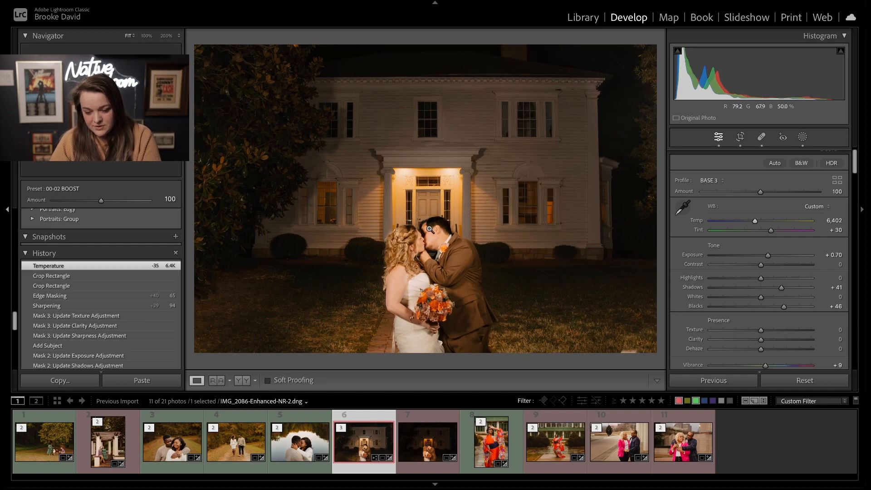
{"action": "left_click", "coordinate": [438, 467]}
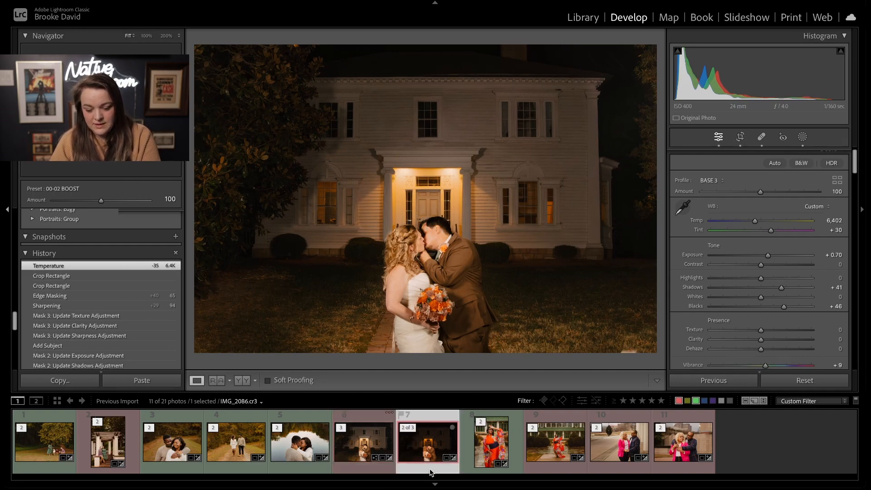
{"action": "left_click", "coordinate": [368, 449]}
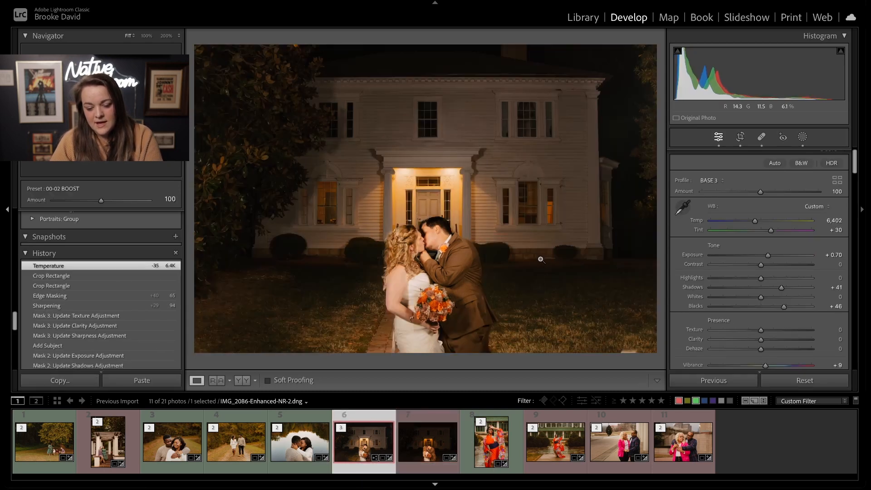
Step: Set the night photo's Exposure to +0.60 and Temp to 6,567, and refine its crop slightly
{"action": "left_click_drag", "start_coordinate": [767, 256], "coordinate": [764, 255]}
{"action": "left_click_drag", "start_coordinate": [755, 221], "coordinate": [758, 223]}
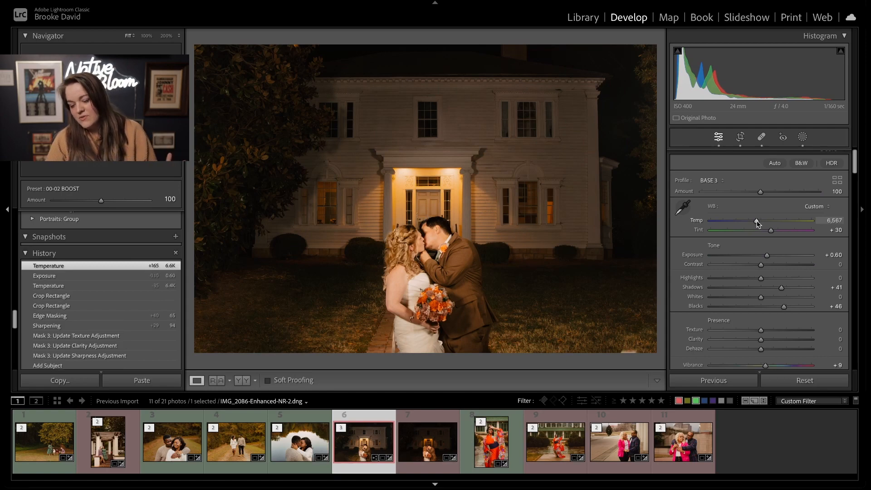
{"action": "key", "text": "r"}
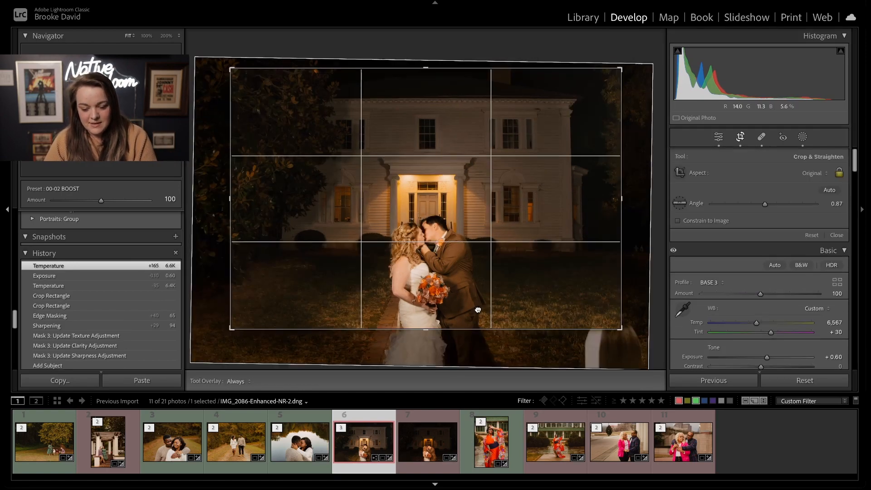
{"action": "key", "text": "r"}
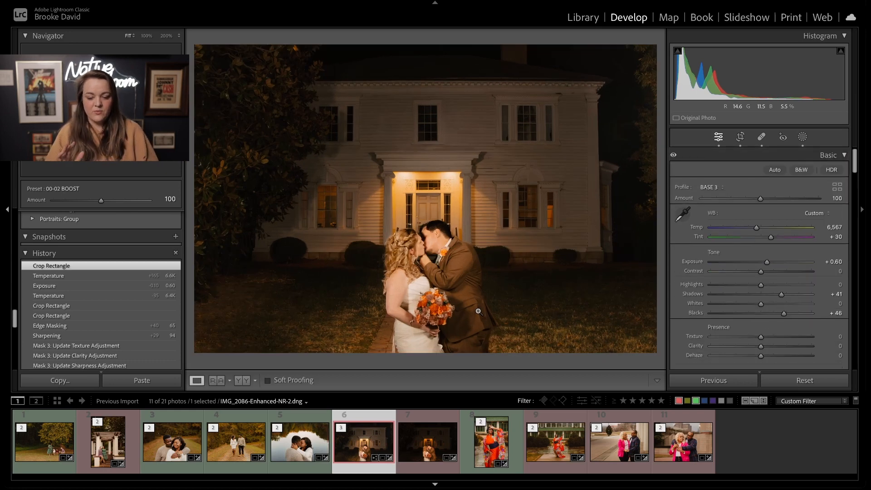